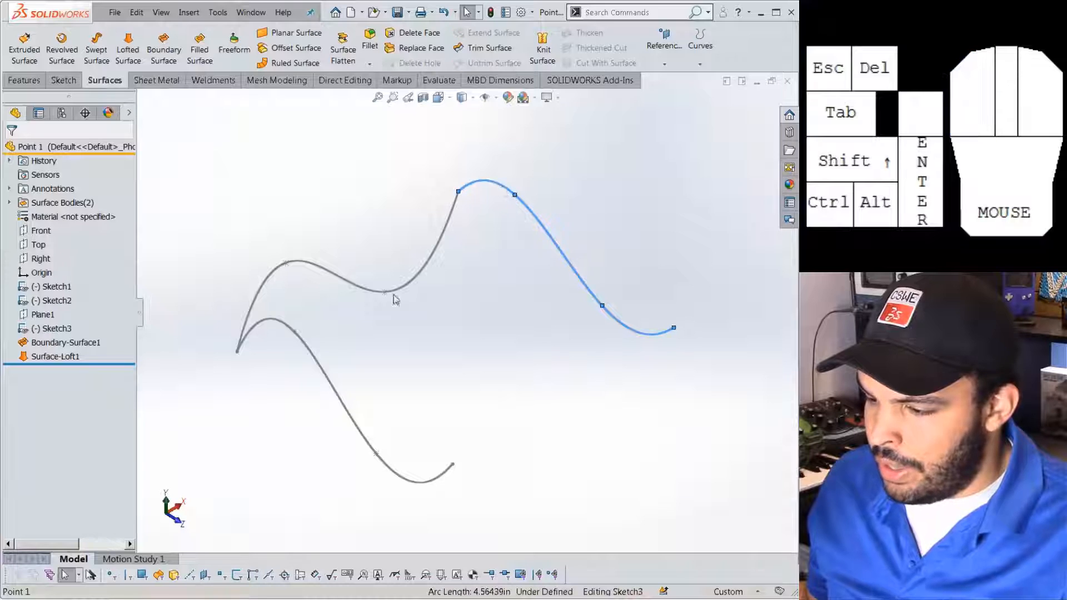
Select the lower and upper wavy curves, then clear the selection.
left_click(316, 362)
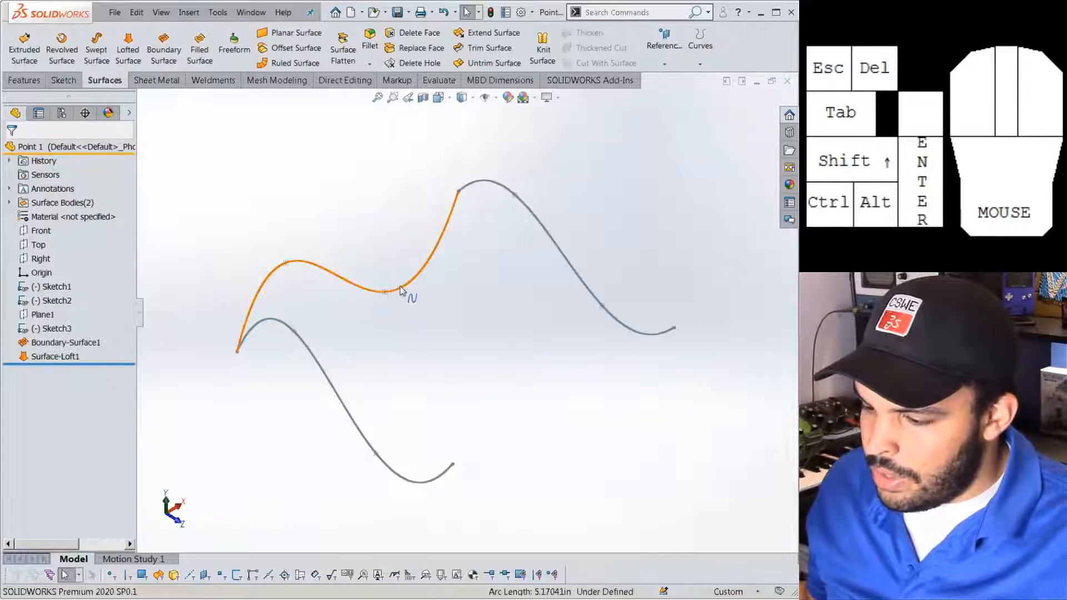
left_click(401, 291)
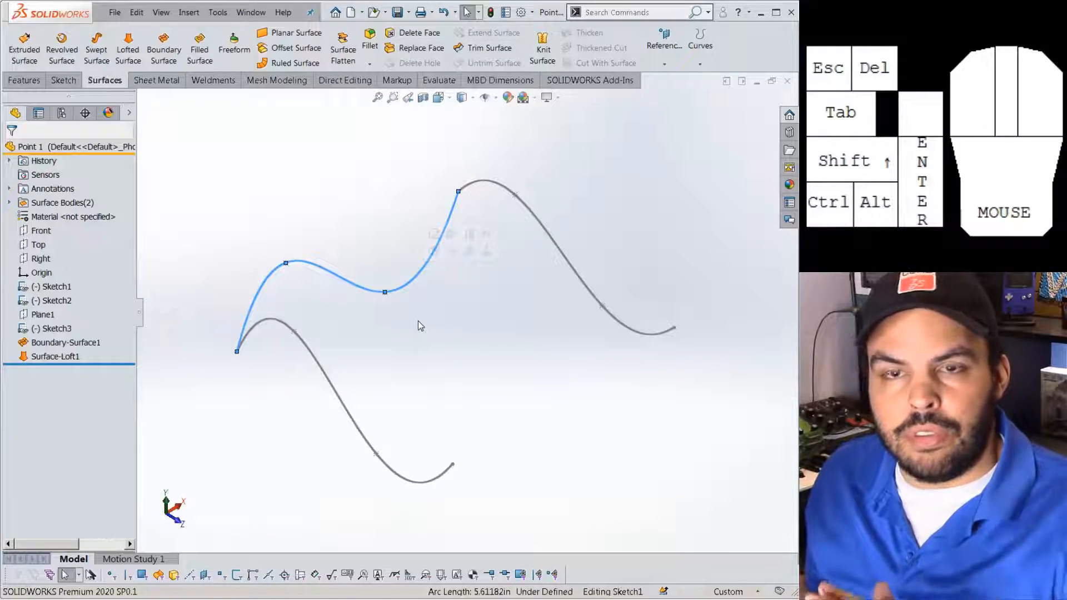
left_click(329, 175)
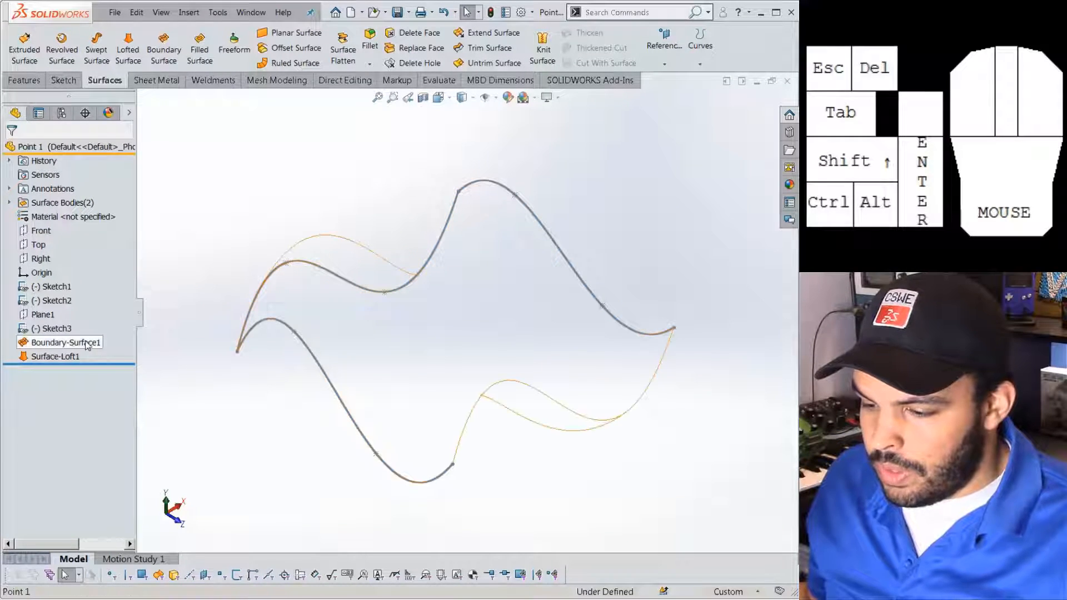
Show the hidden Boundary-Surface1, orbit to view it, and open it with Edit Feature.
left_click(64, 343)
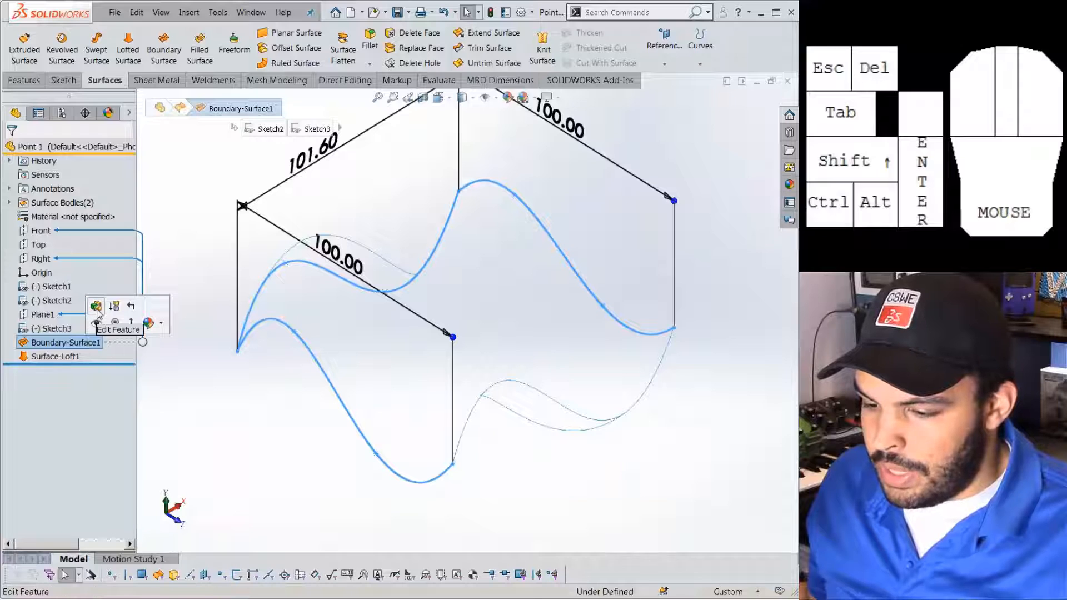
left_click(96, 324)
left_click(257, 398)
mouse_move(257, 398)
middle_mouse_down()
mouse_move(317, 400)
mouse_move(383, 378)
mouse_move(397, 362)
mouse_move(393, 337)
middle_mouse_up()
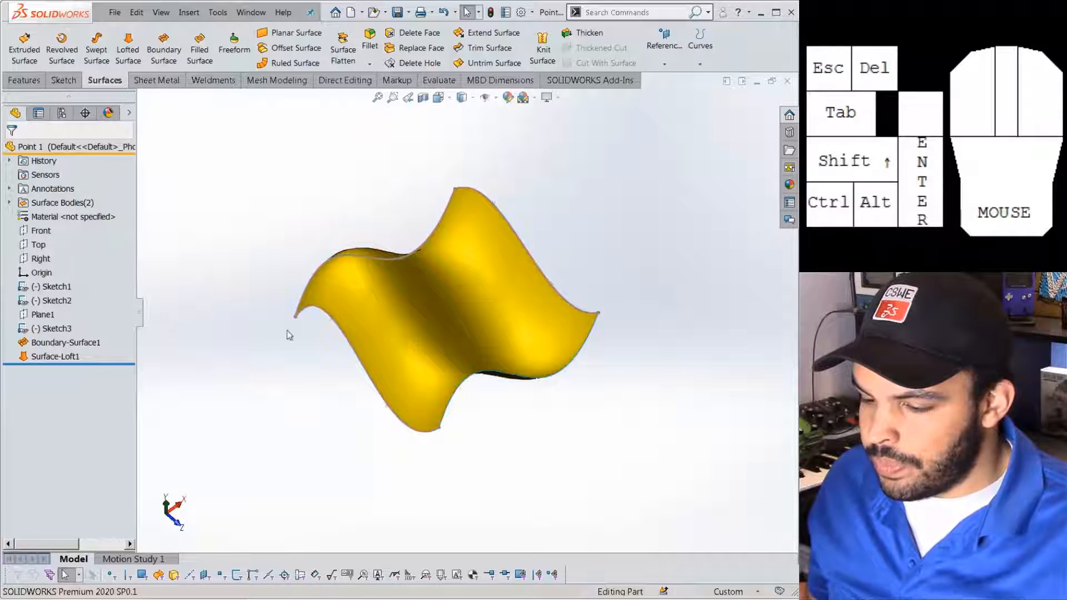
left_click(51, 347)
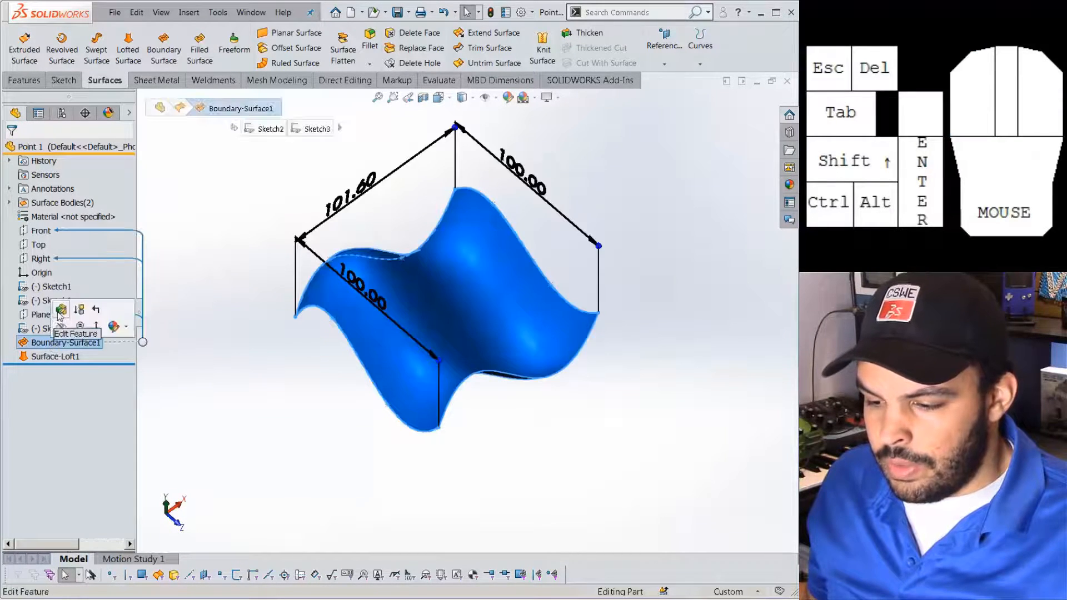
left_click(63, 311)
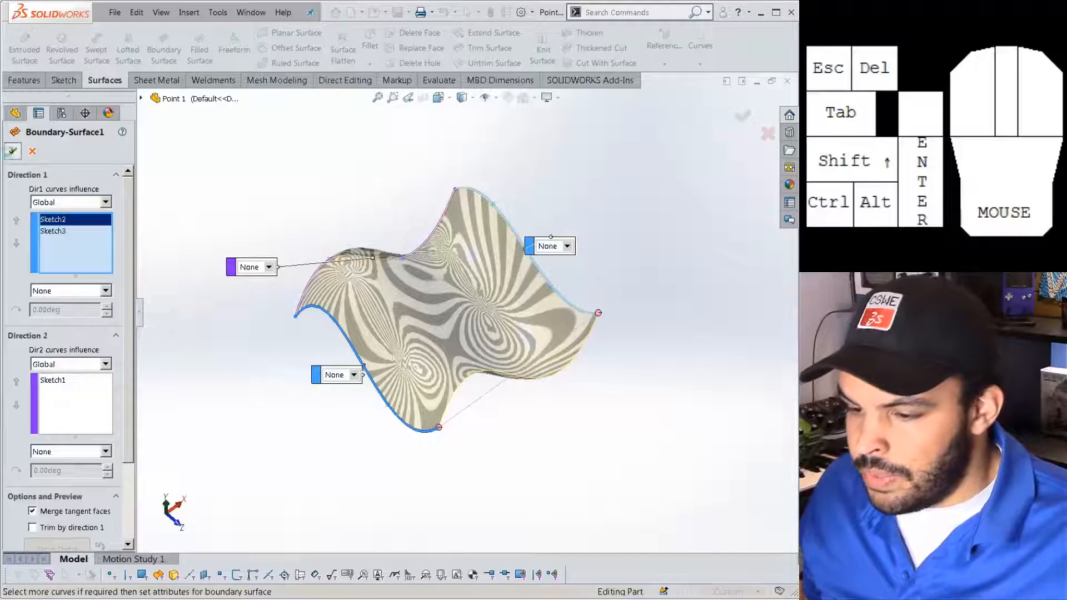
Accept Boundary-Surface1 unchanged and show the hidden Surface-Loft1.
left_click(12, 151)
left_click(64, 357)
left_click(73, 336)
left_click(264, 389)
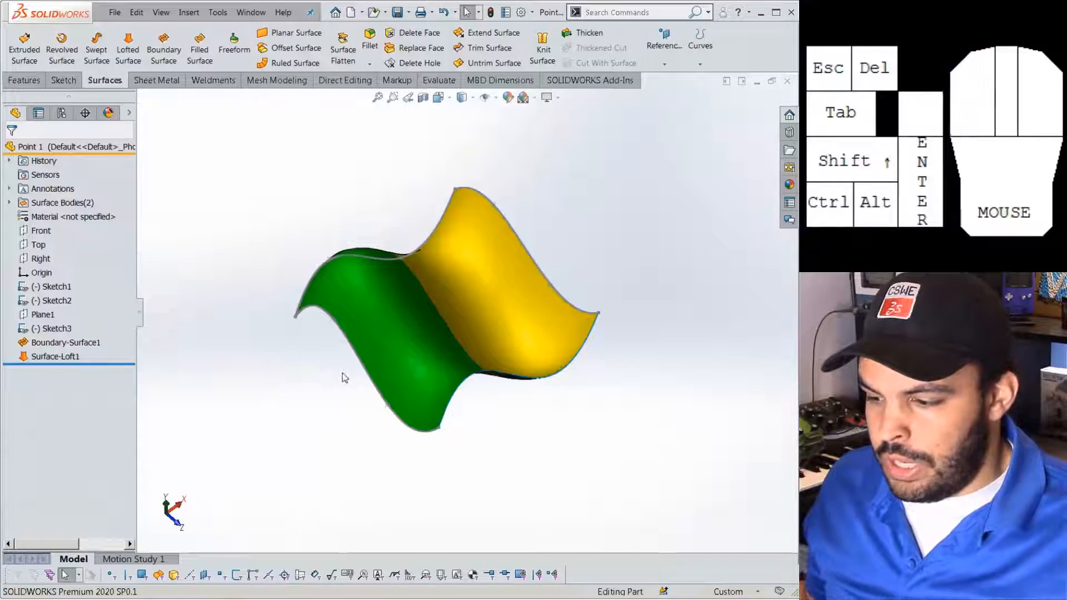
Select and deselect Boundary-Surface1, then orbit to view both surfaces together.
scroll(340, 374, "down", 2)
left_click(45, 341)
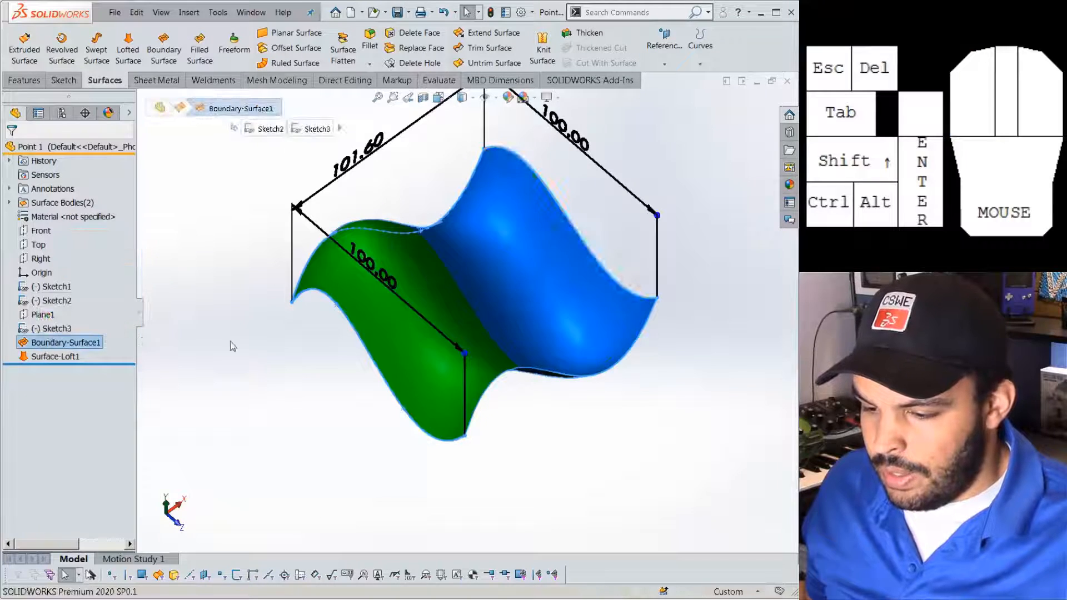
left_click(231, 343)
scroll(654, 282, "up", 1)
scroll(467, 239, "down", 2)
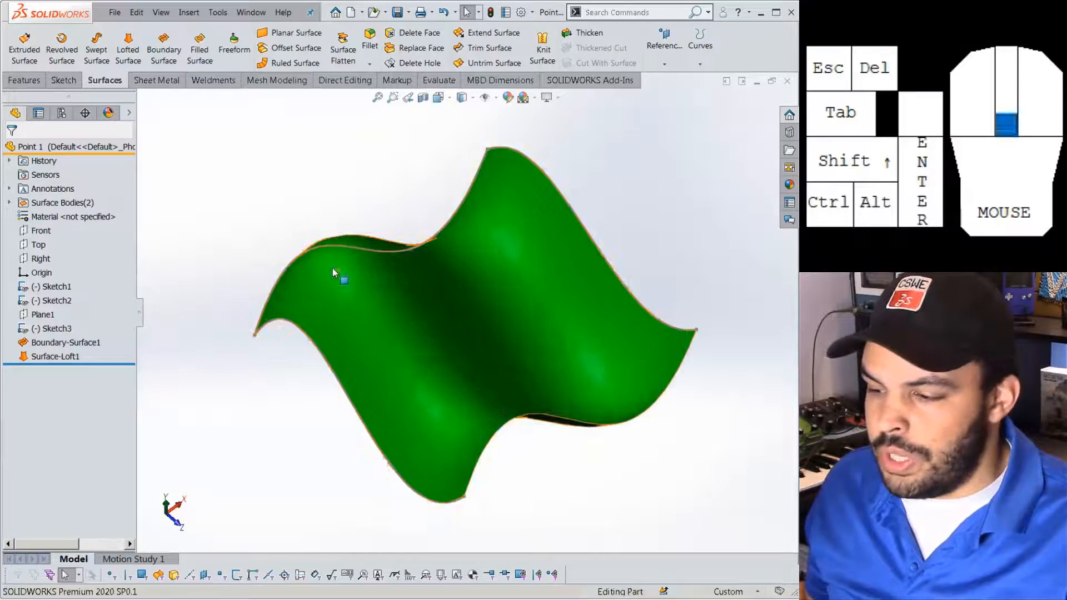
left_click(80, 342)
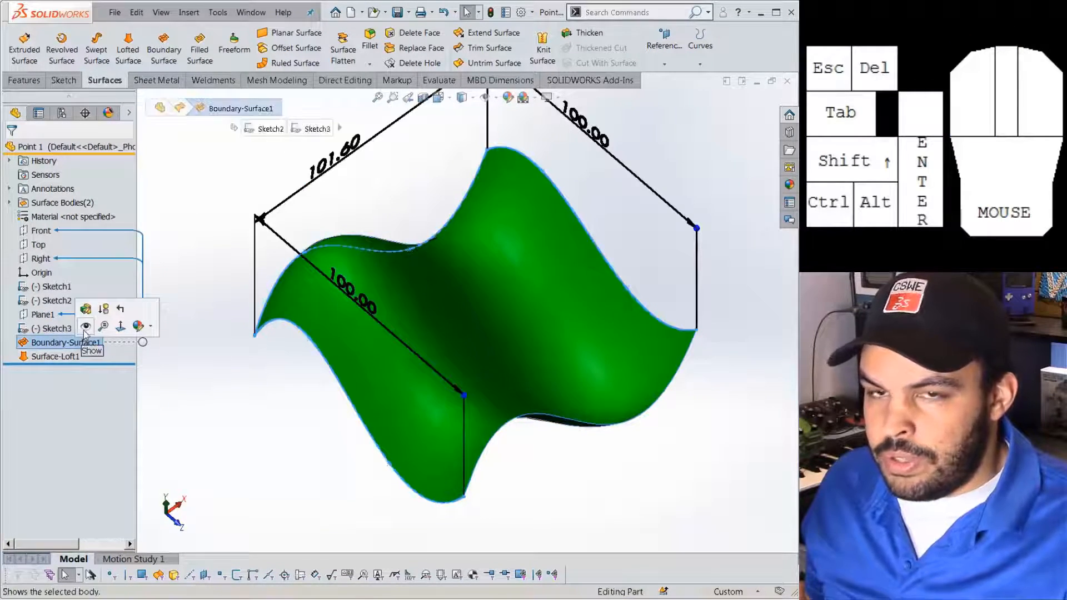
left_click(289, 446)
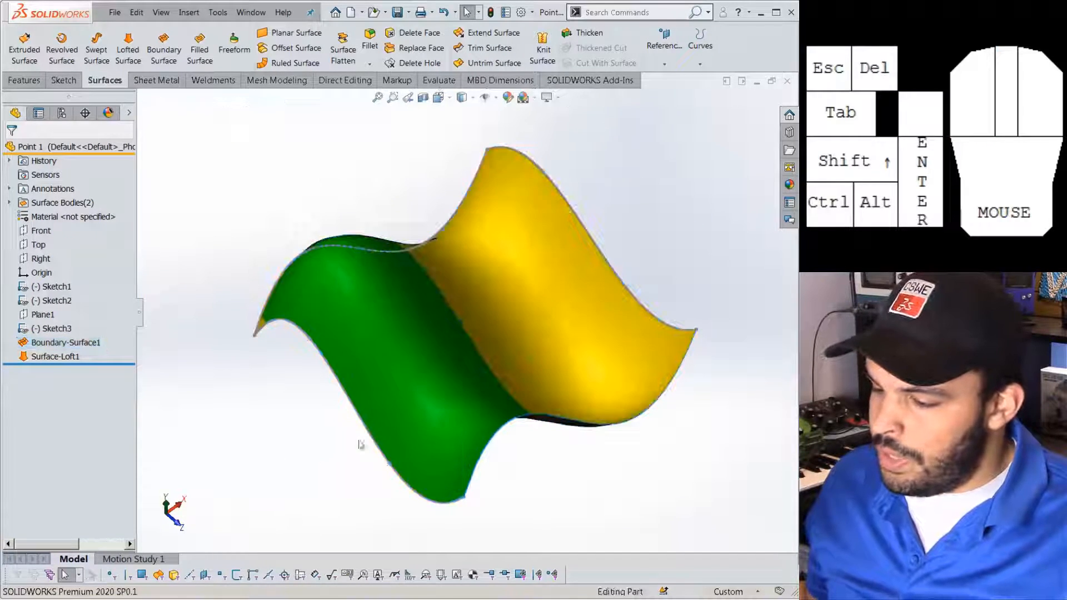
middle_click_drag(588, 455, 500, 374)
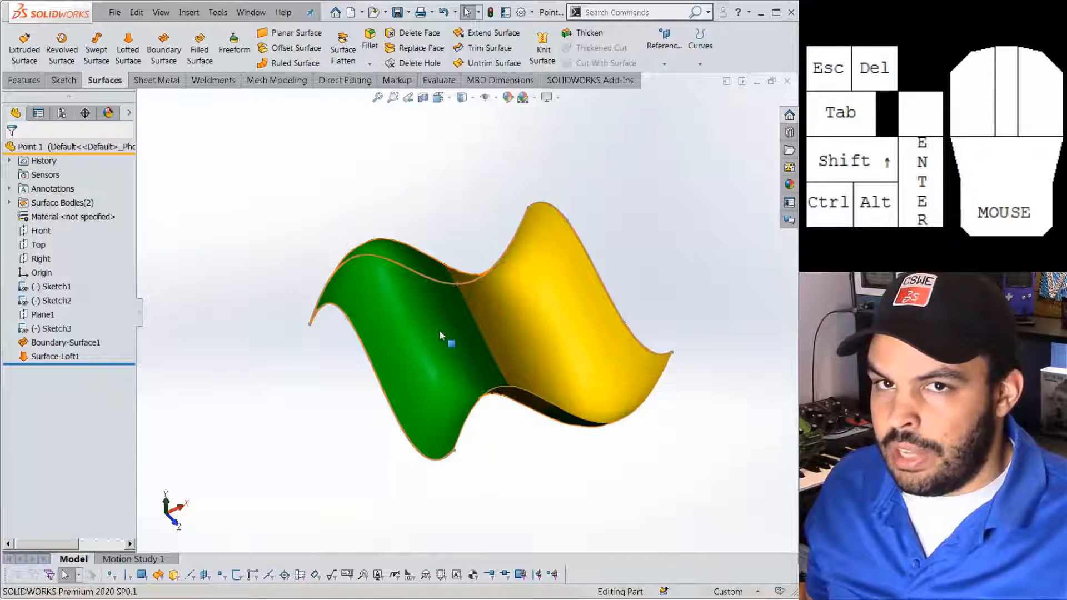
scroll(443, 332, "down", 2)
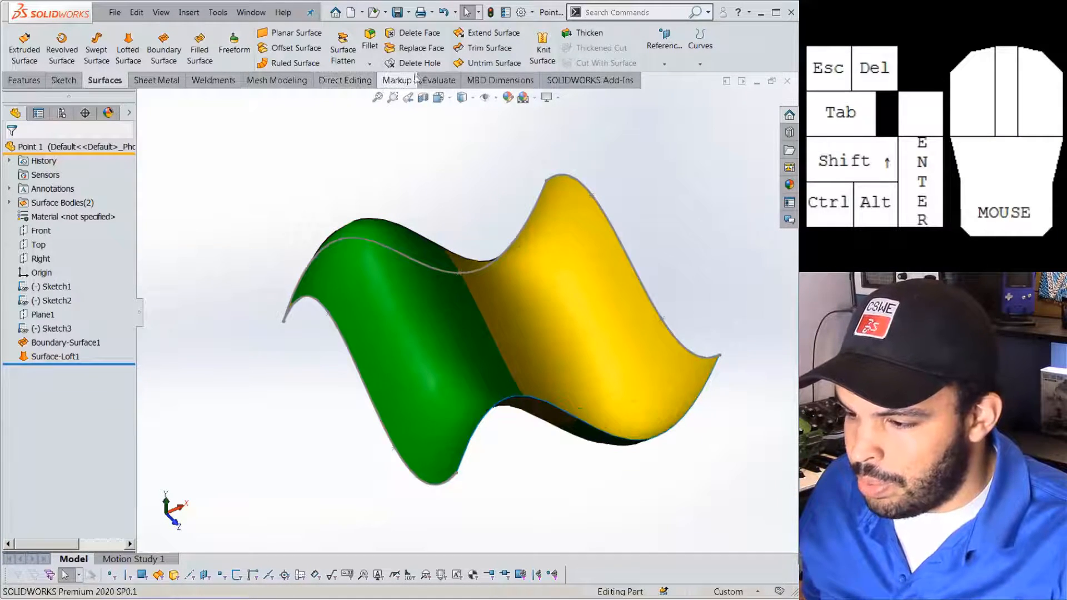
Measure the boundary surface face to read its area and perimeter.
left_click(439, 80)
left_click(129, 47)
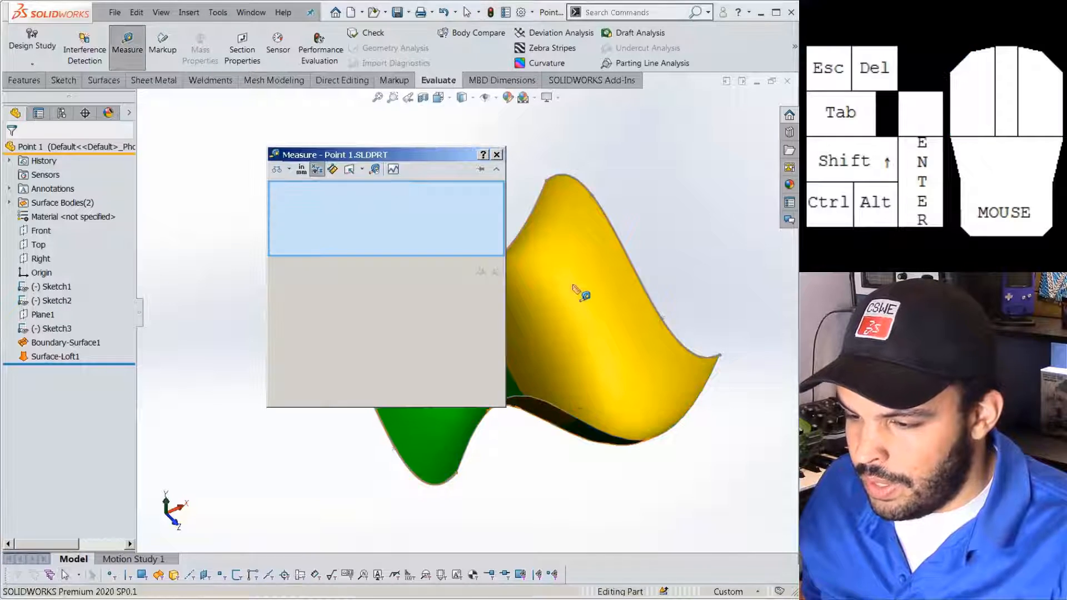
left_click(604, 262)
double_click(333, 302)
double_click(318, 290)
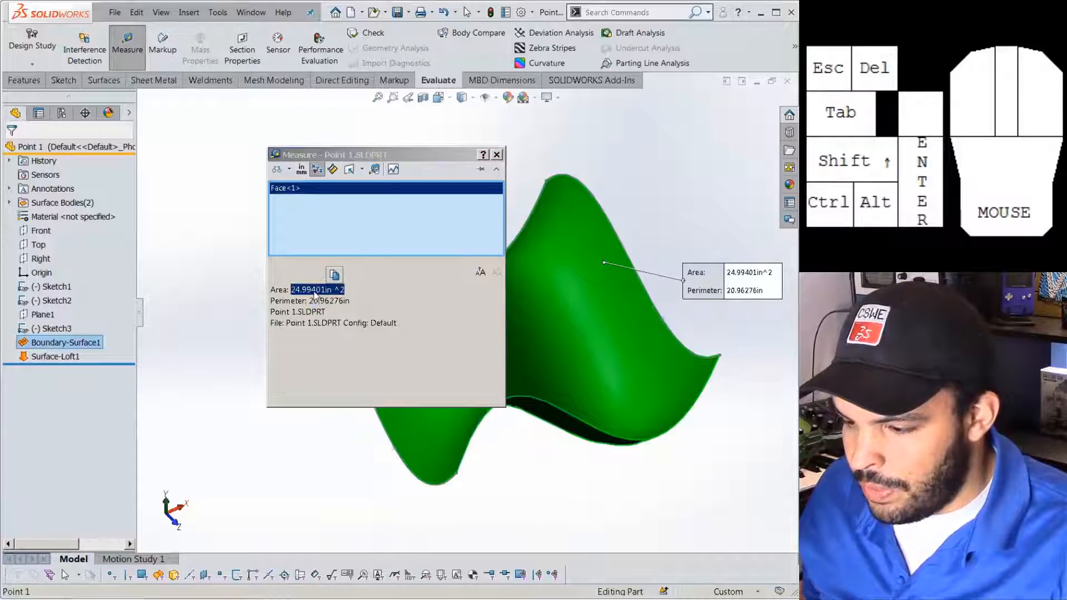
left_click(334, 290)
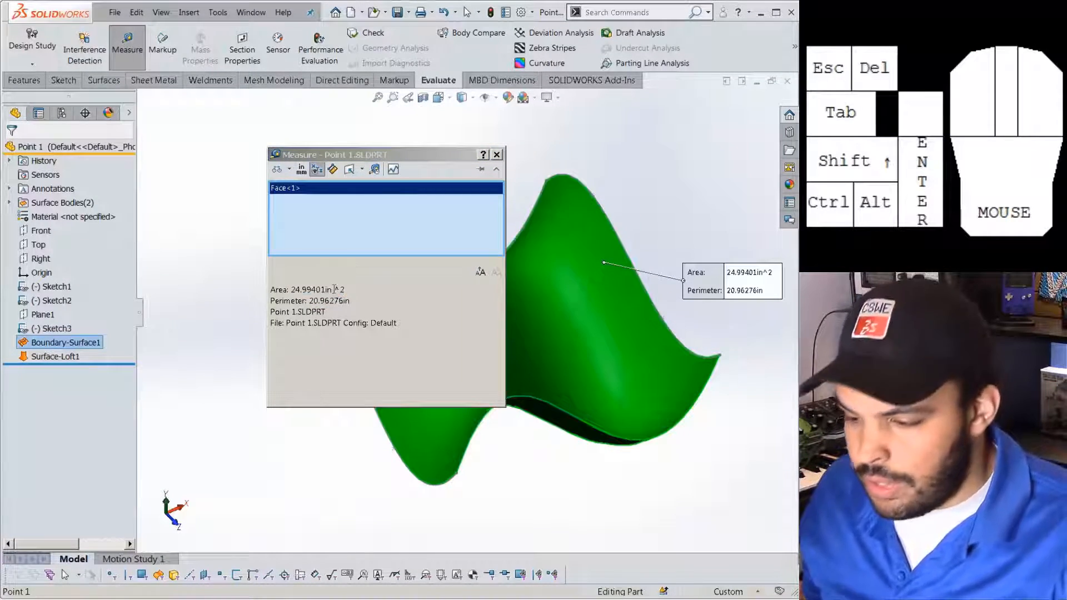
left_click(496, 155)
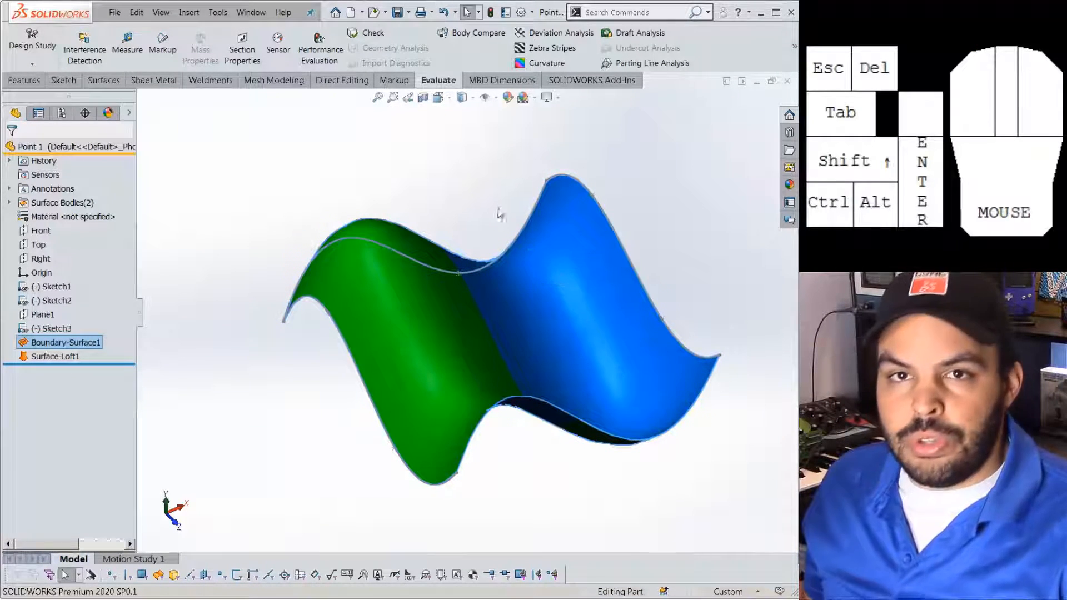
left_click(473, 177)
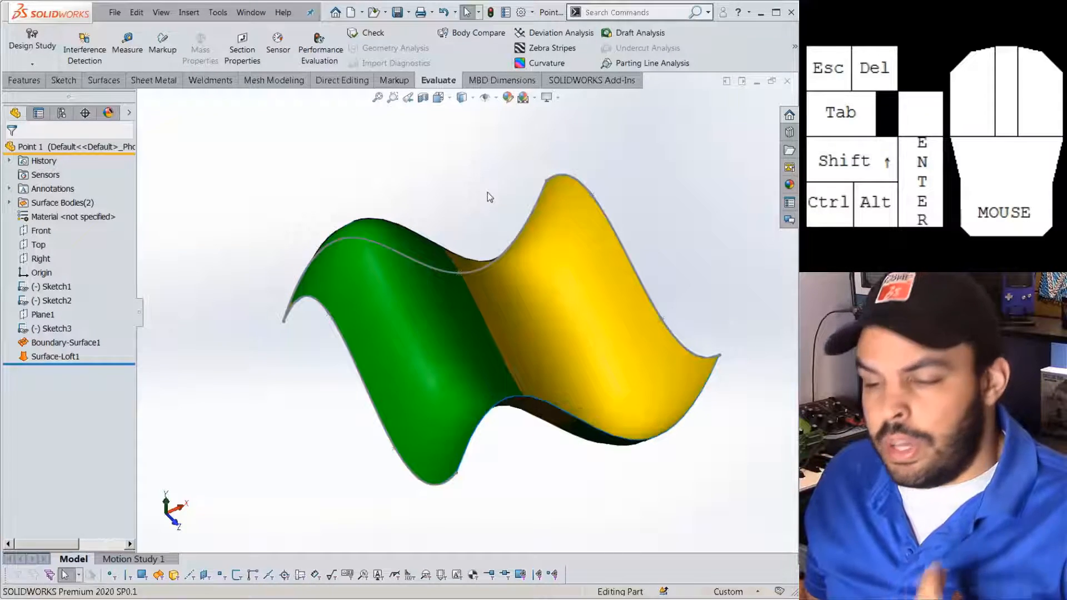
Re-measure the boundary face, noting its 24.99401 in² area, then clear that face.
left_click(128, 45)
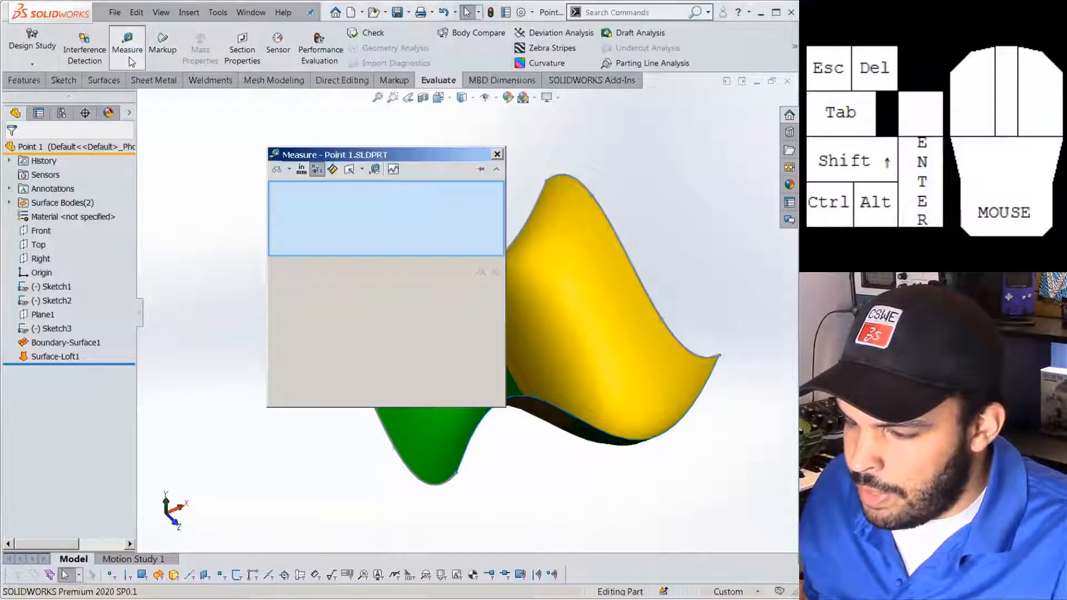
left_click(597, 268)
left_click_drag(291, 289, 349, 301)
right_click(369, 225)
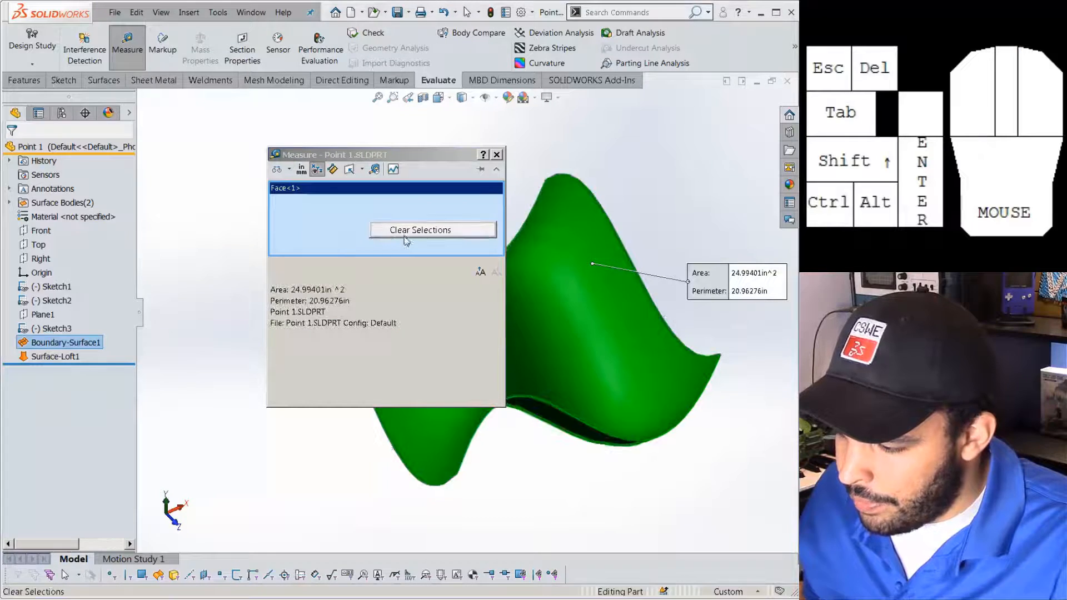
left_click(404, 232)
Measure the loft face's 25.01699 in² area and close the Measure dialog.
left_click(448, 452)
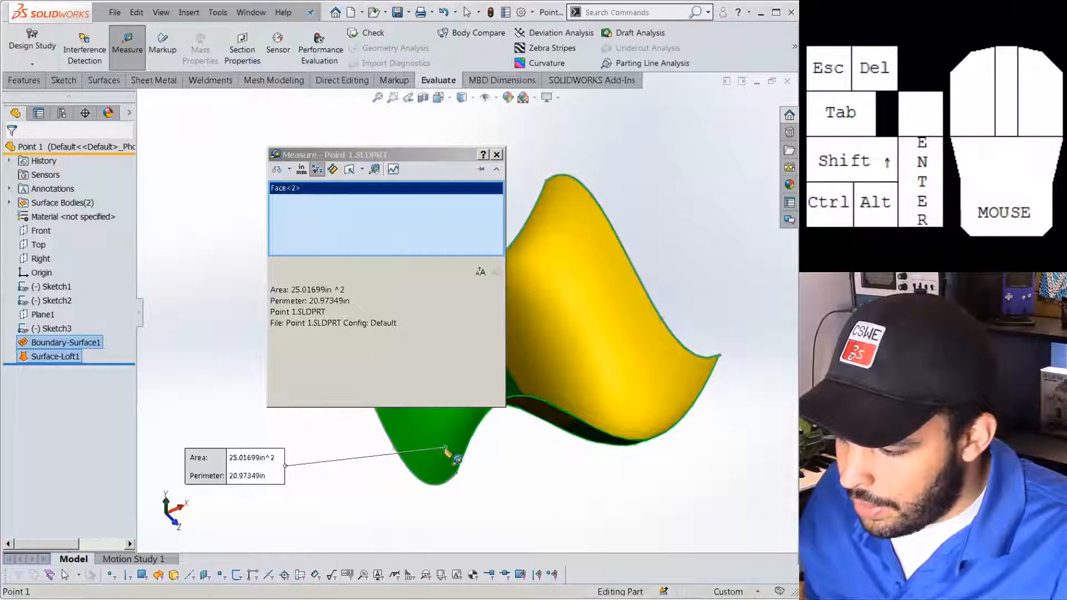
left_click_drag(292, 289, 344, 290)
left_click(360, 288)
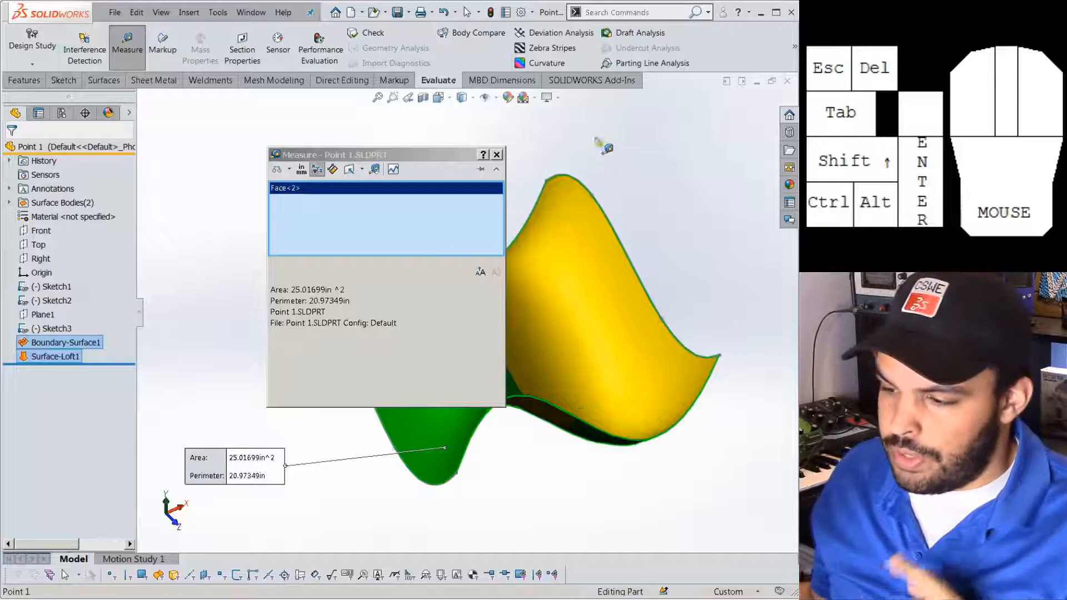
left_click(496, 154)
left_click(499, 171)
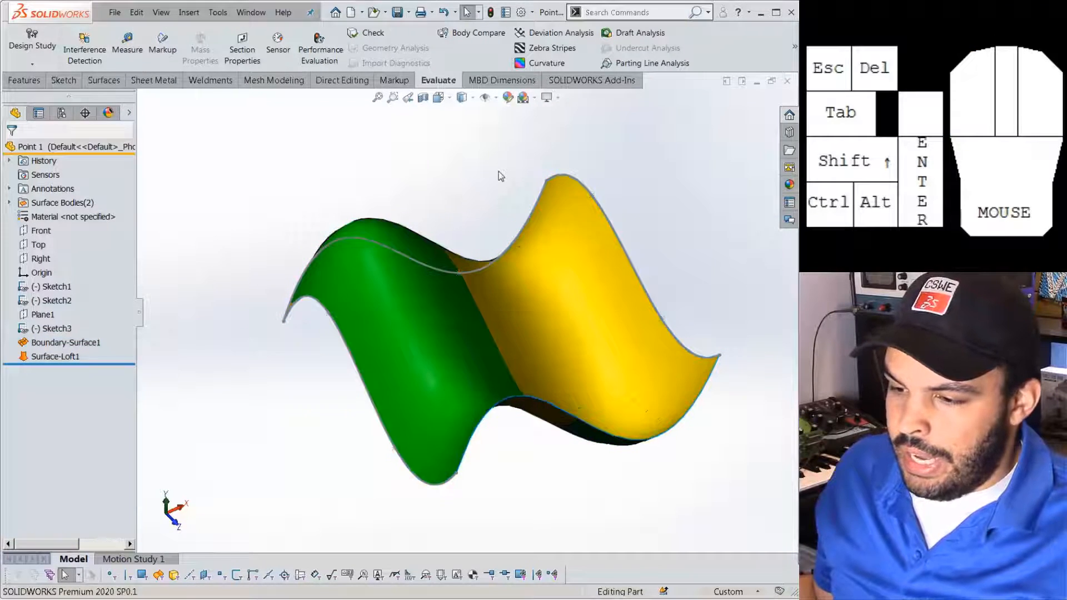
Open Boundary-Surface1's definition for editing from the Surfaces tab.
left_click(102, 82)
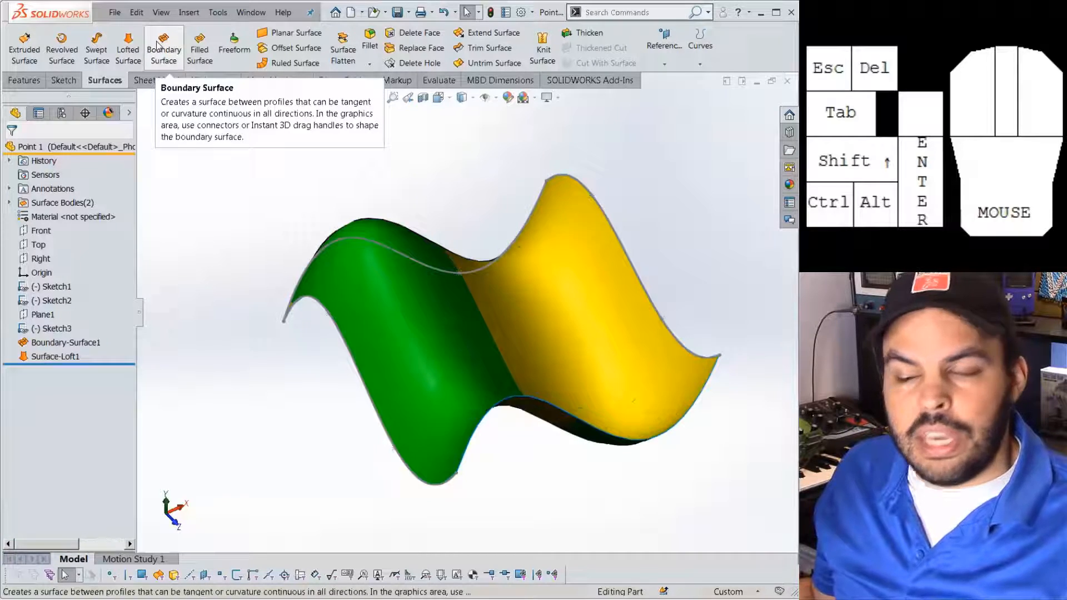
left_click(71, 356)
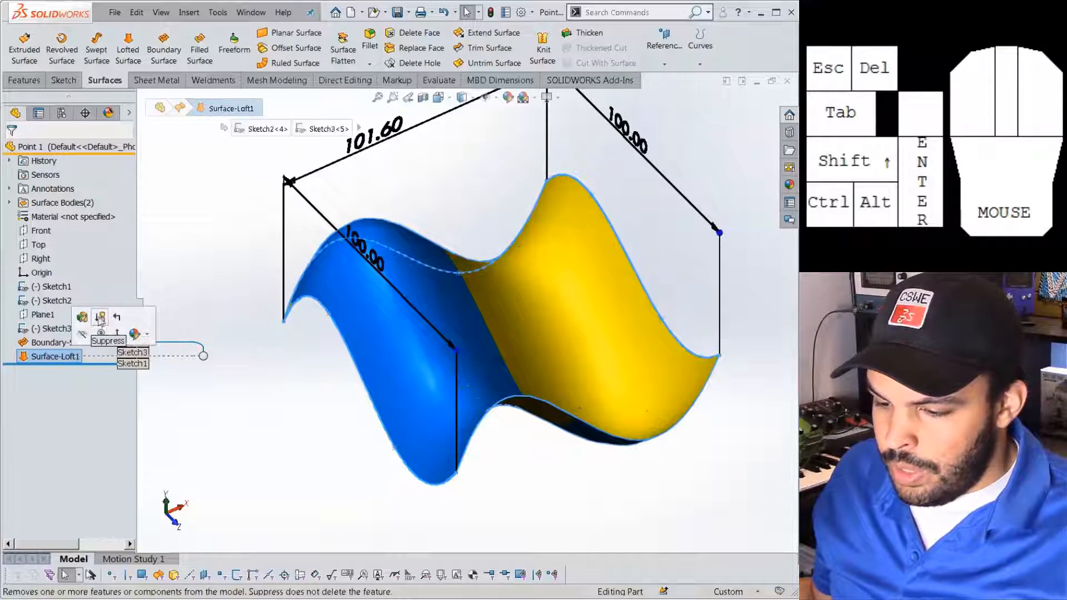
left_click(61, 342)
left_click(80, 308)
Leave the top curve's tangency at None and confirm Boundary-Surface1.
left_click_drag(422, 361, 328, 168)
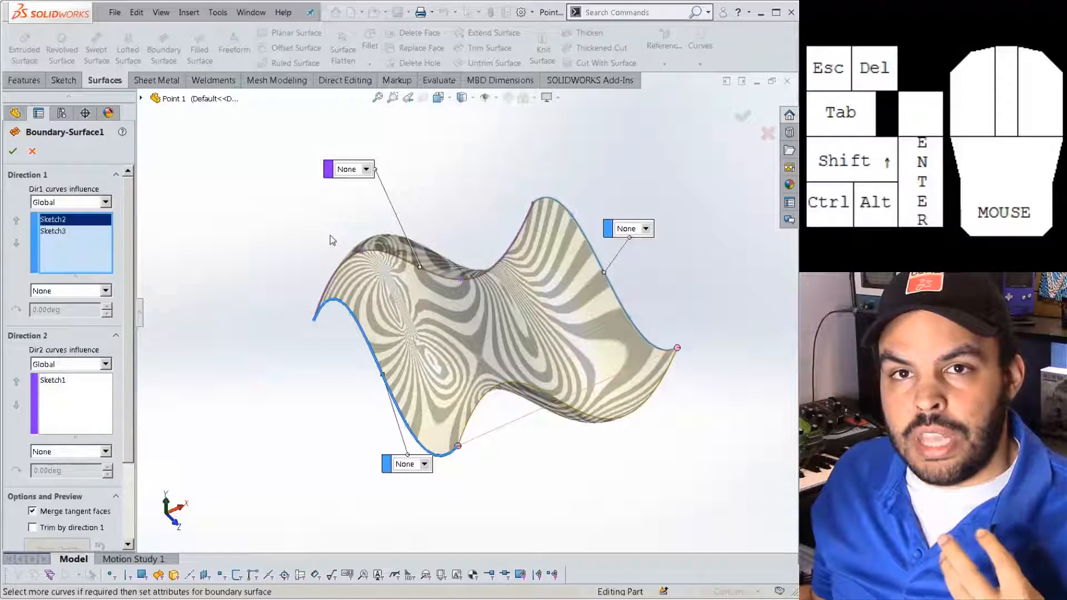
left_click(367, 168)
left_click(370, 172)
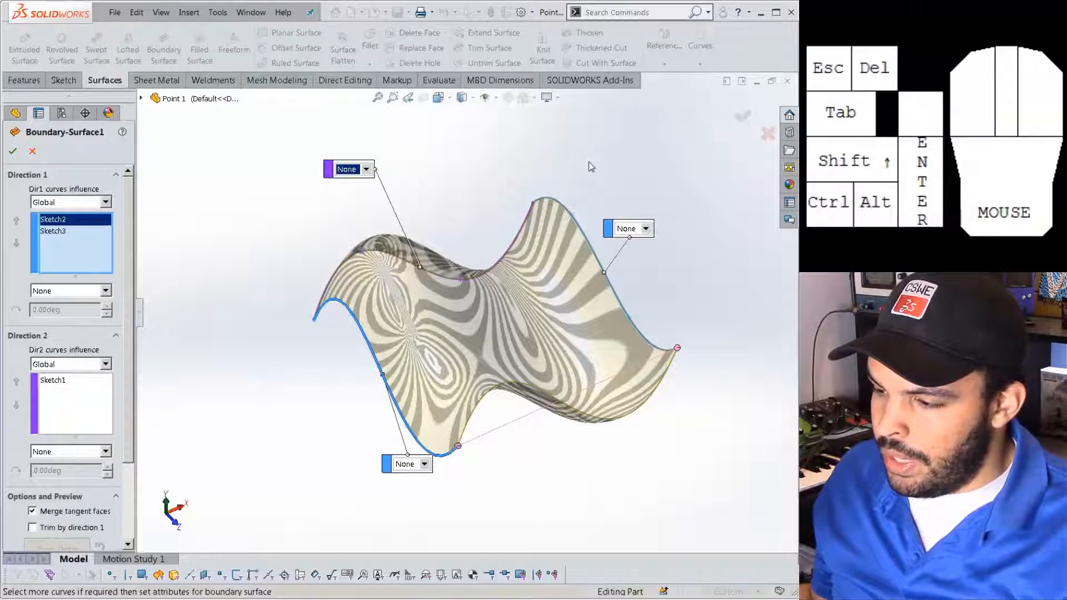
scroll(363, 347, "up", 2)
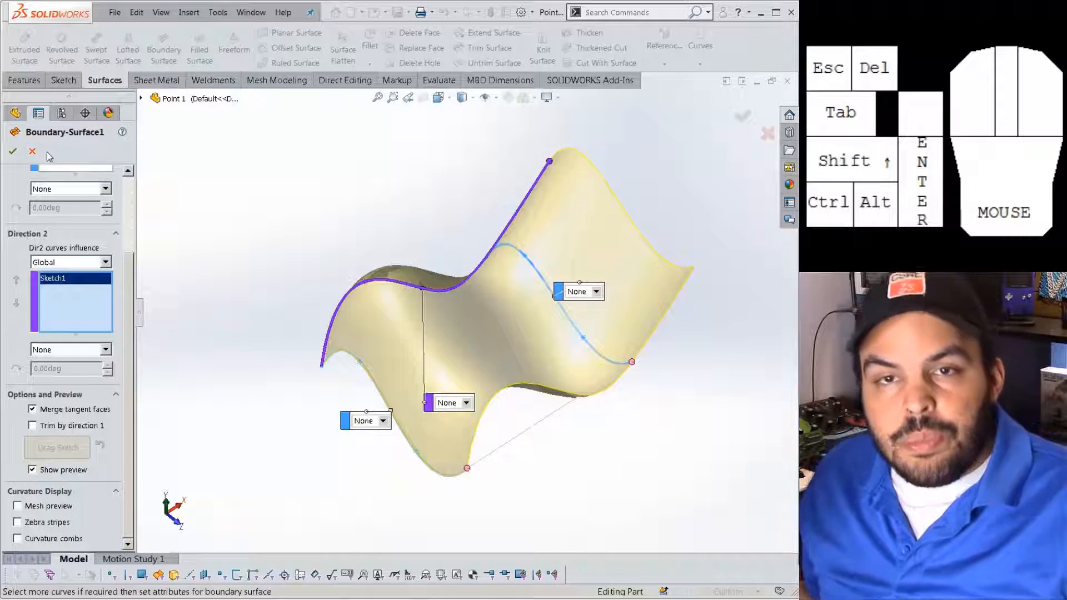
left_click(13, 152)
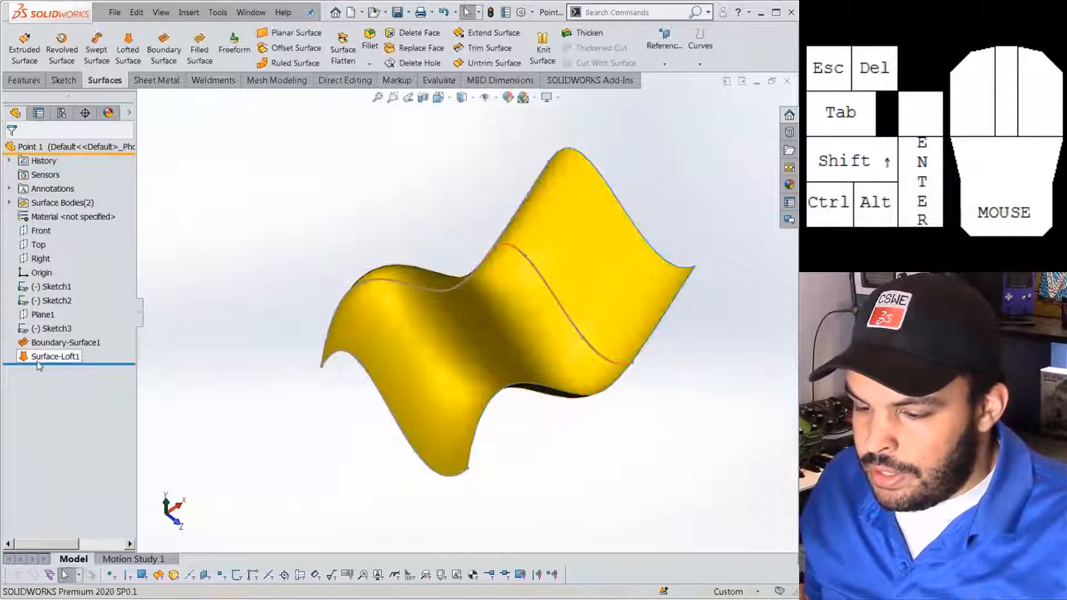
left_click(55, 356)
left_click(61, 321)
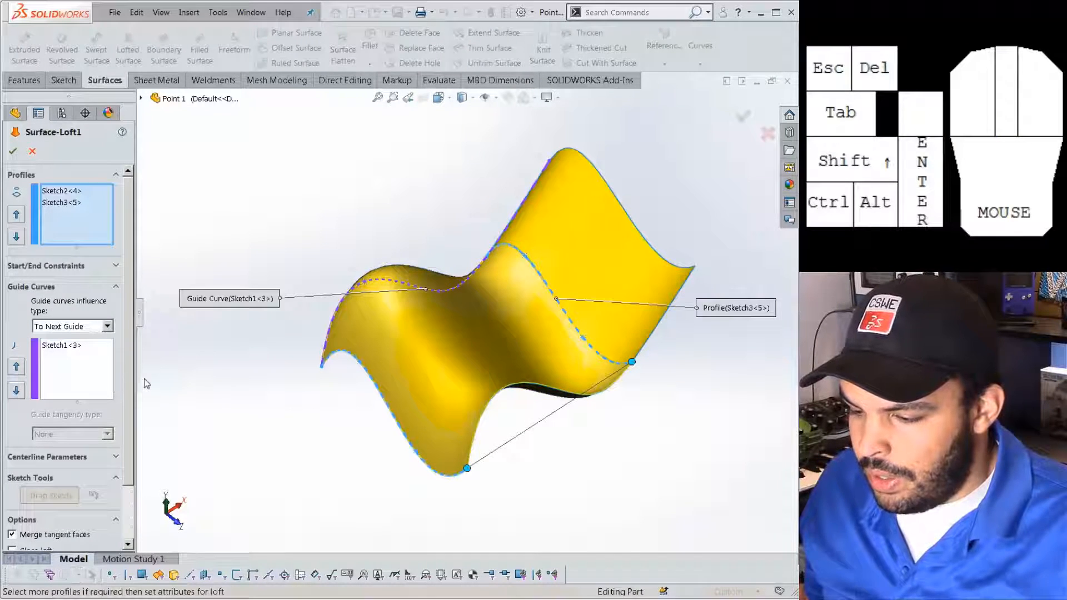
left_click(58, 461)
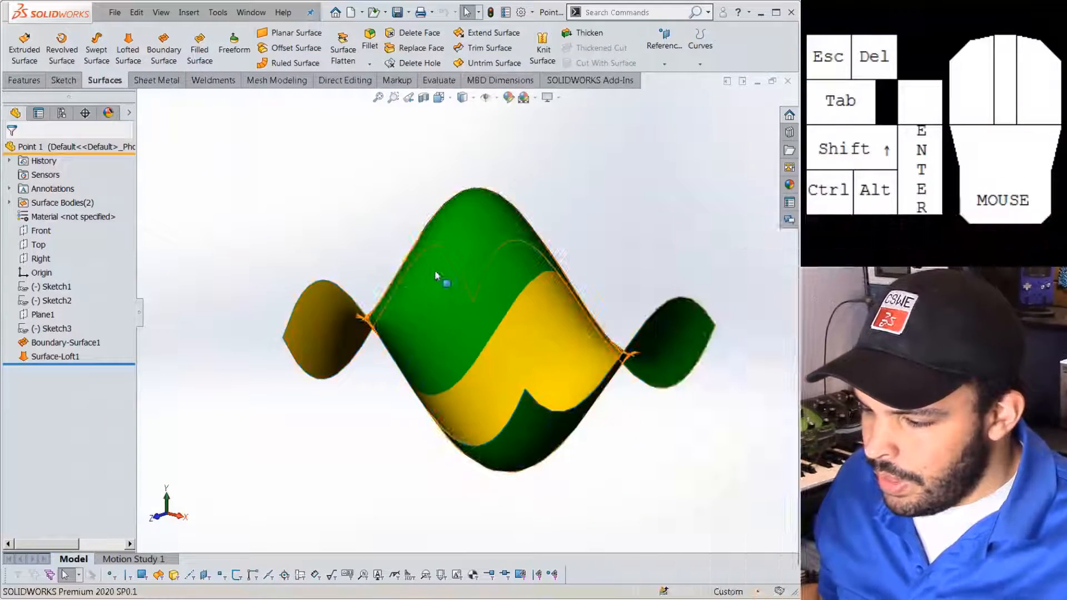
middle_click_drag(423, 287, 491, 232)
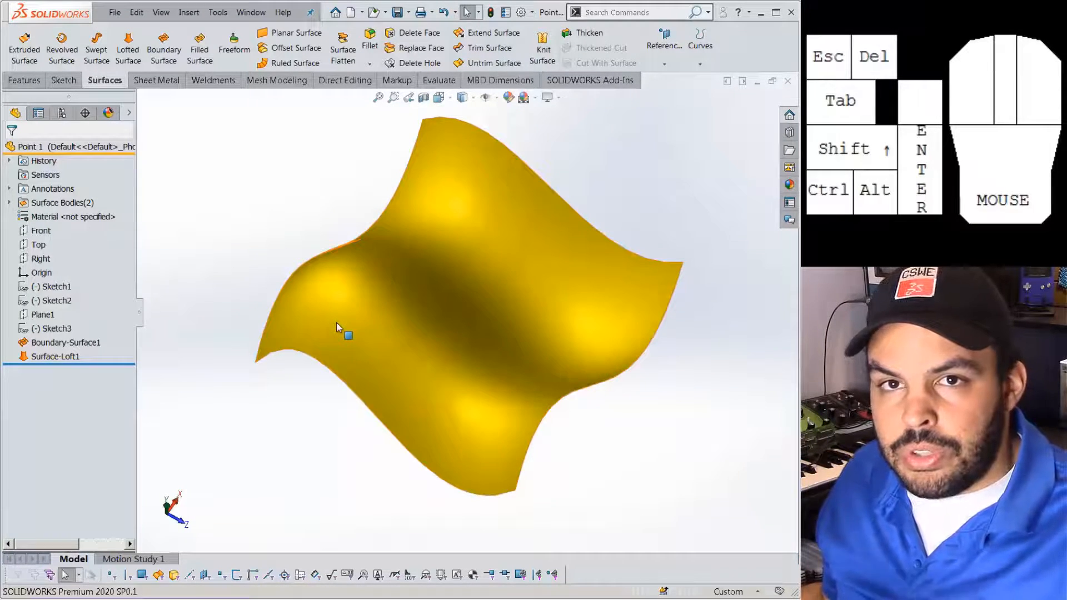
left_click(611, 11)
Preview 11x11 face curves on the wavy surface, then close Face Curves.
type("face")
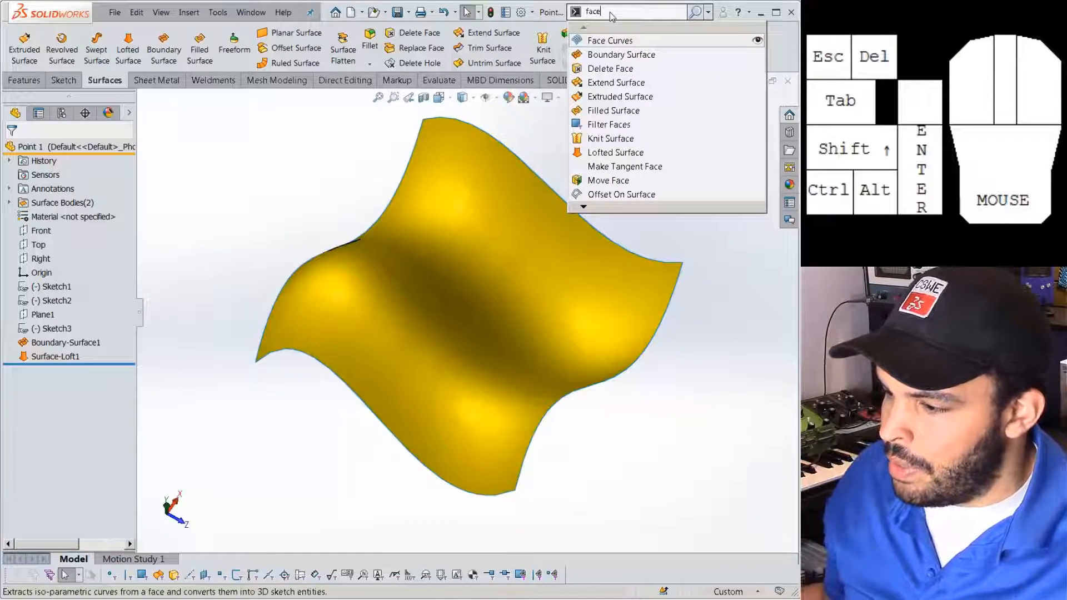
left_click(611, 40)
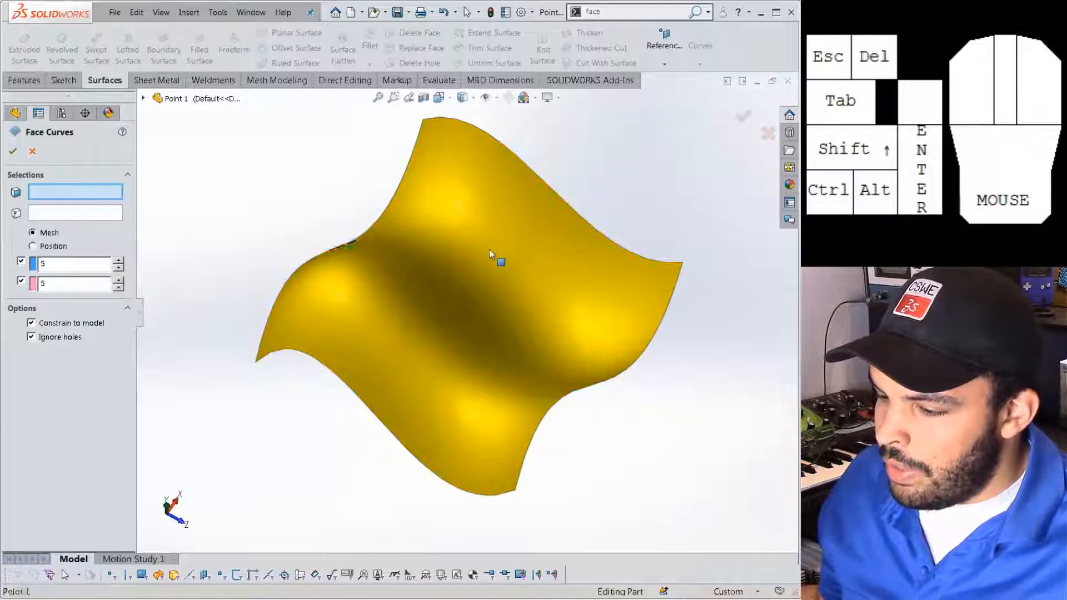
left_click(489, 248)
mouse_move(483, 294)
middle_mouse_down()
mouse_move(452, 298)
mouse_move(411, 348)
middle_mouse_up()
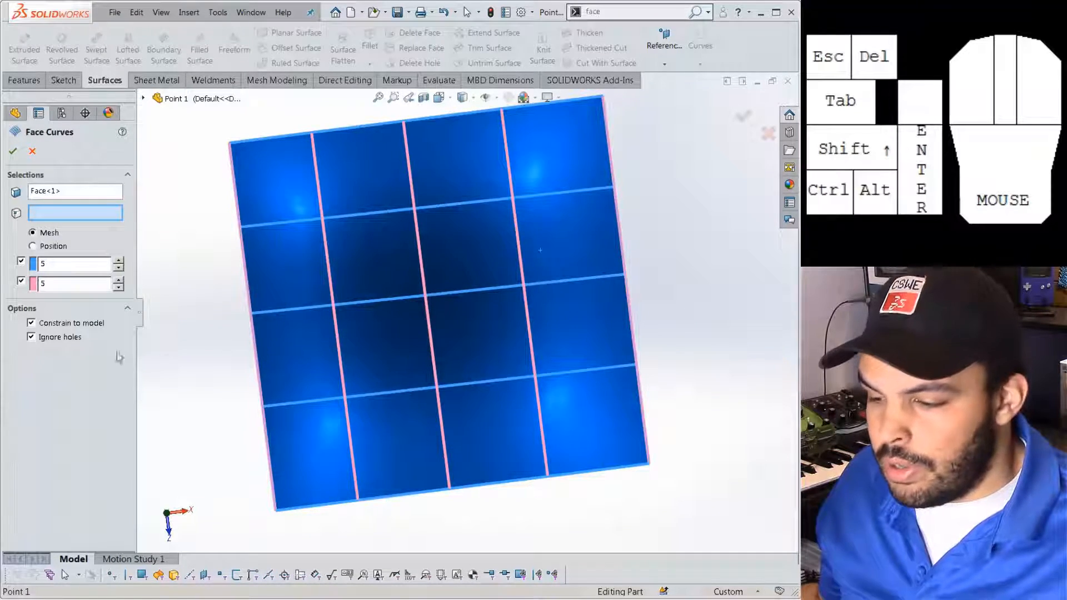
left_click(120, 280)
left_click(119, 280)
left_click(119, 280)
left_click(120, 280)
left_click(120, 280)
left_click(119, 280)
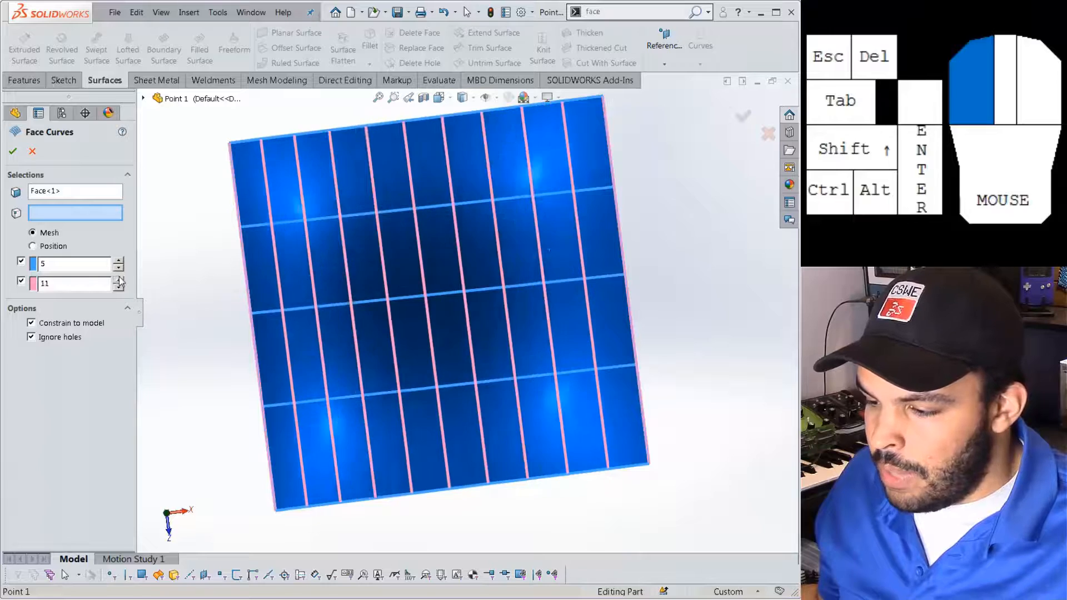
triple_click(121, 261)
left_click(118, 260)
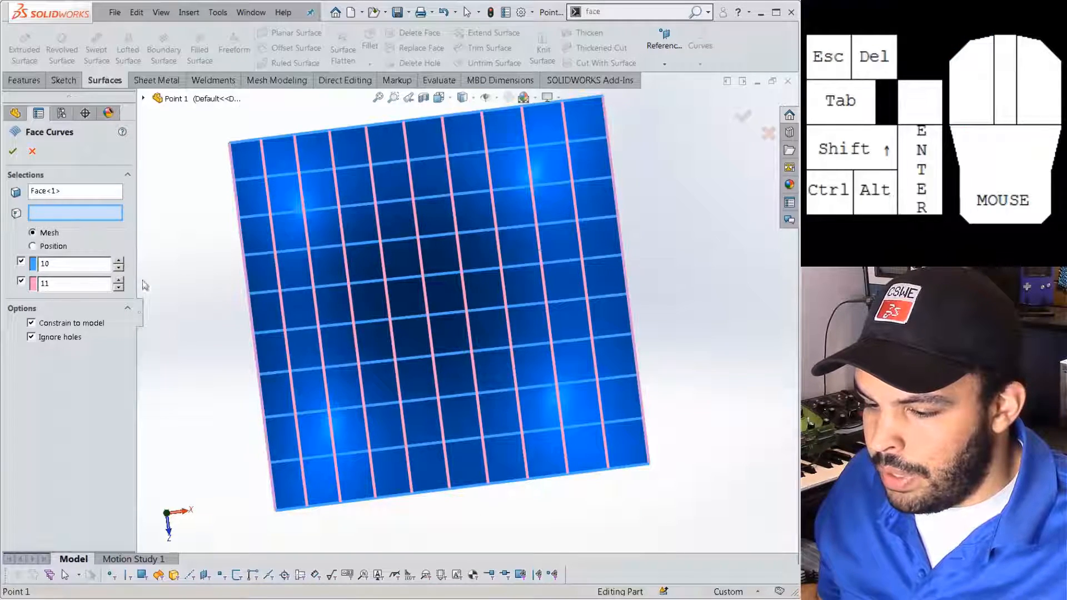
left_click(118, 260)
left_click(119, 261)
middle_click_drag(189, 279, 340, 251)
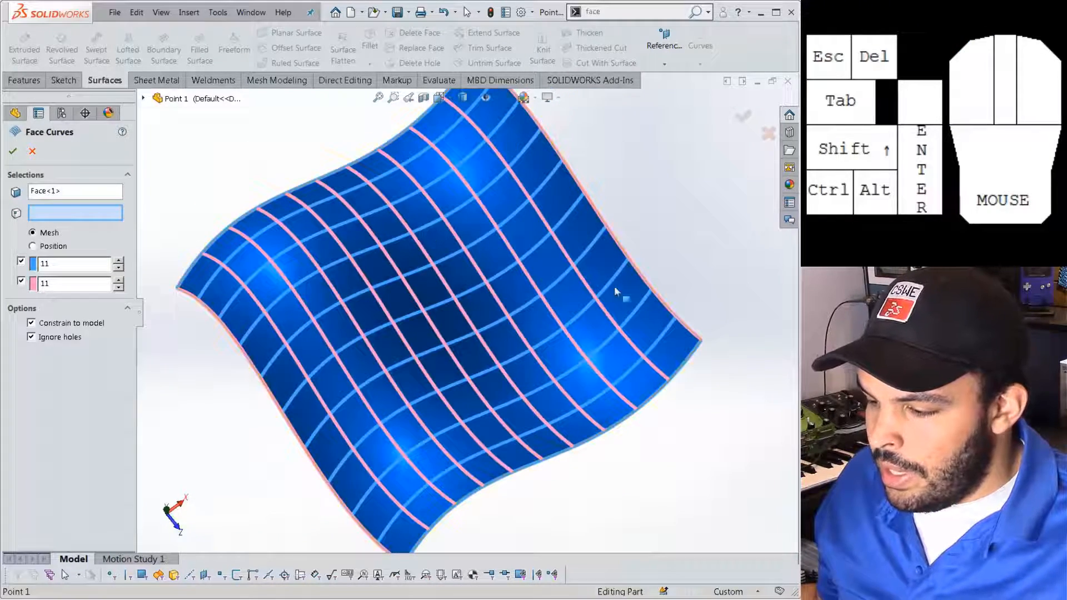
scroll(577, 288, "up", 3)
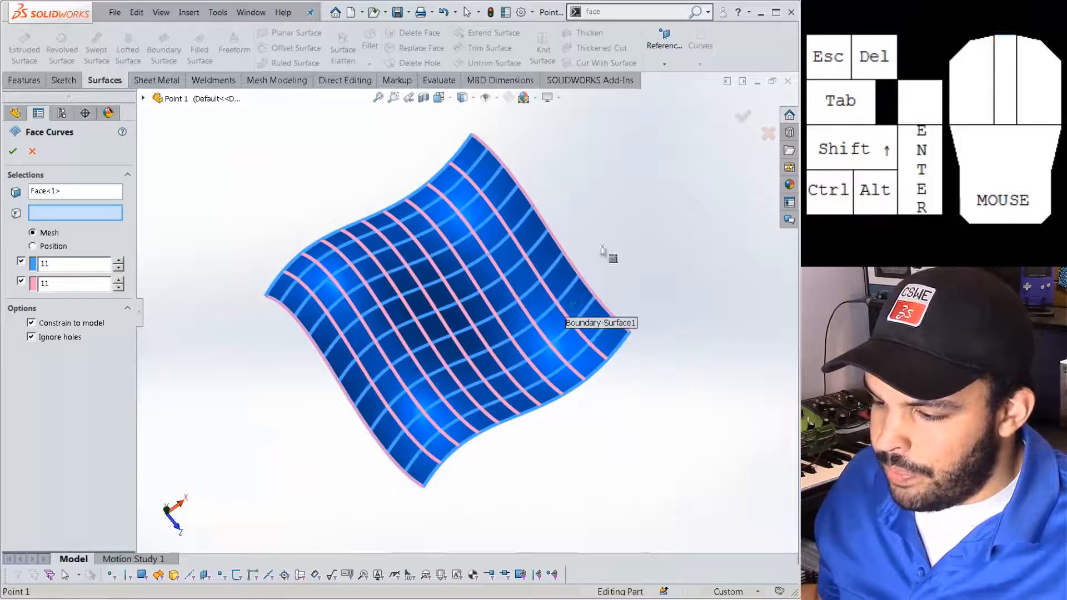
left_click(744, 114)
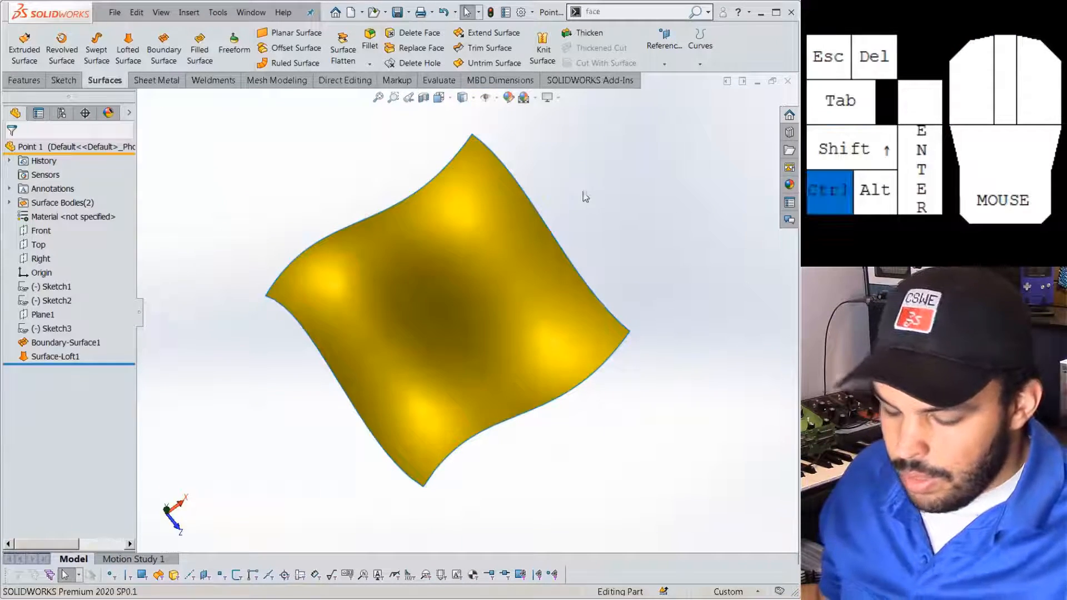
Switch to the Point 2 blade part and preview face curves on its face.
key("ctrl+Tab")
middle_click_drag(538, 217, 498, 307)
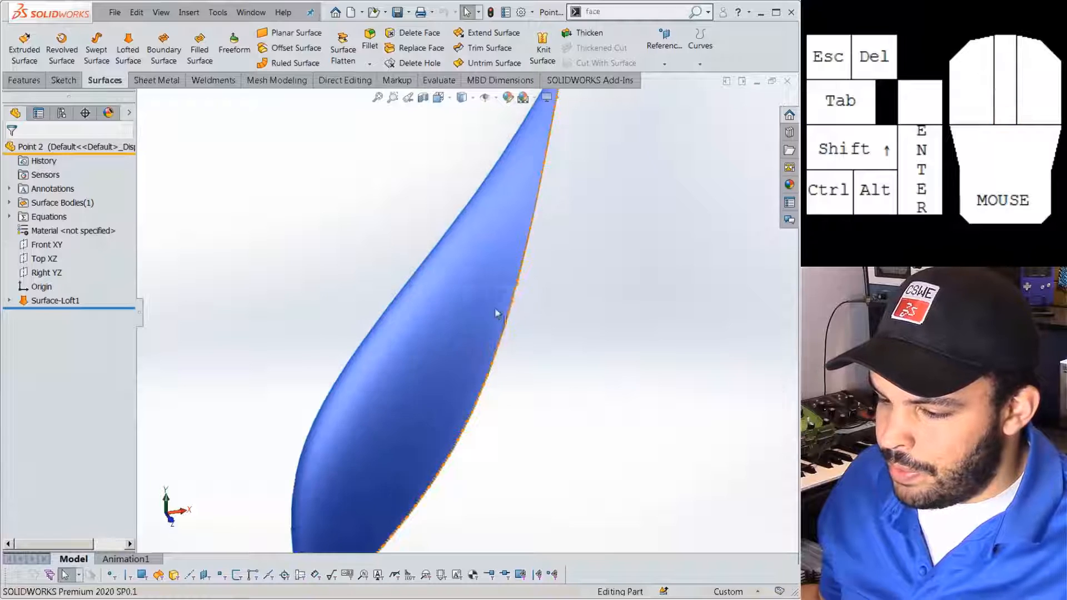
left_click(689, 20)
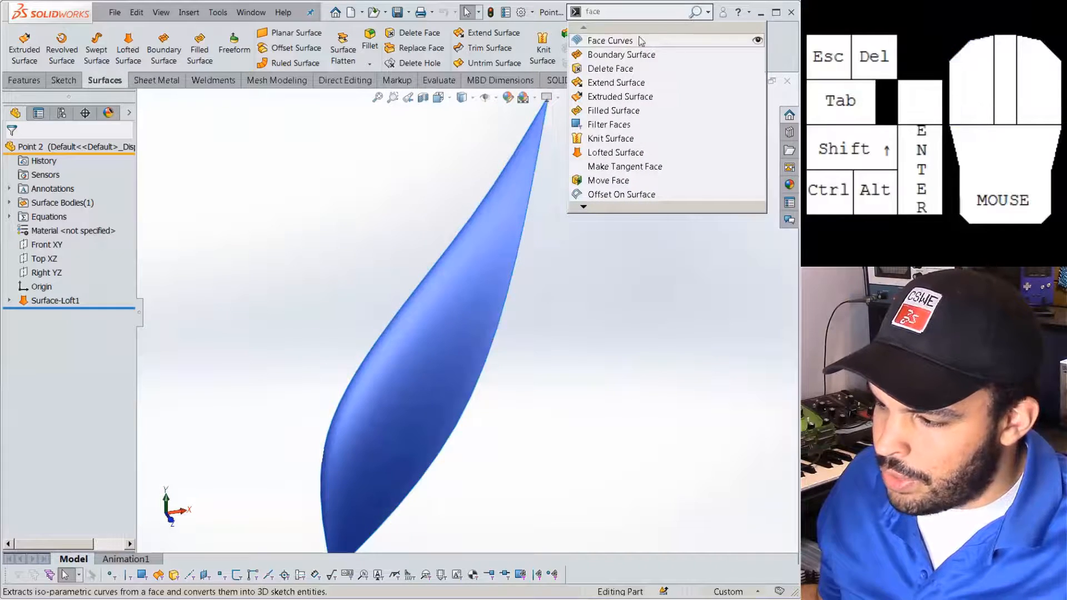
left_click(603, 38)
left_click(486, 255)
middle_click_drag(450, 325, 453, 352)
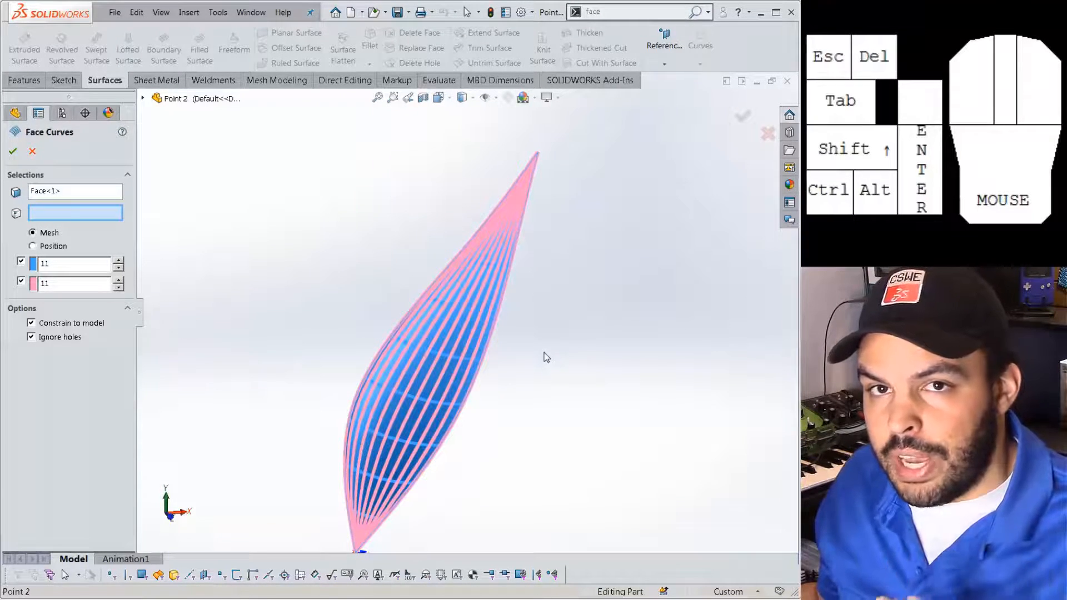
scroll(526, 286, "down", 4)
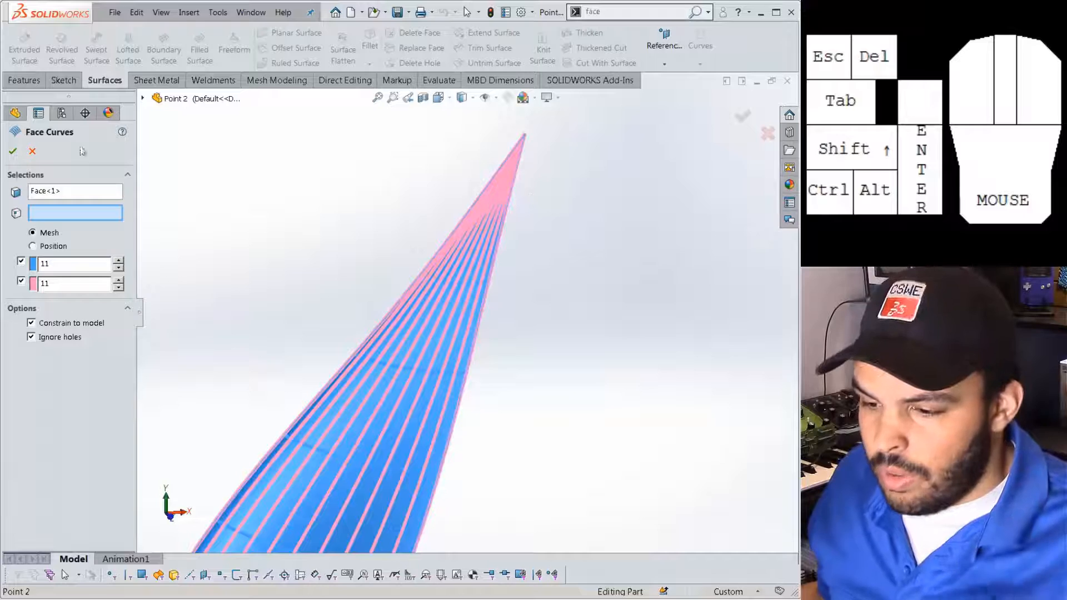
Cancel Face Curves on the blade and orbit around its surface.
left_click(33, 151)
middle_click_drag(329, 274, 321, 309)
scroll(324, 309, "up", 4)
scroll(423, 437, "down", 2)
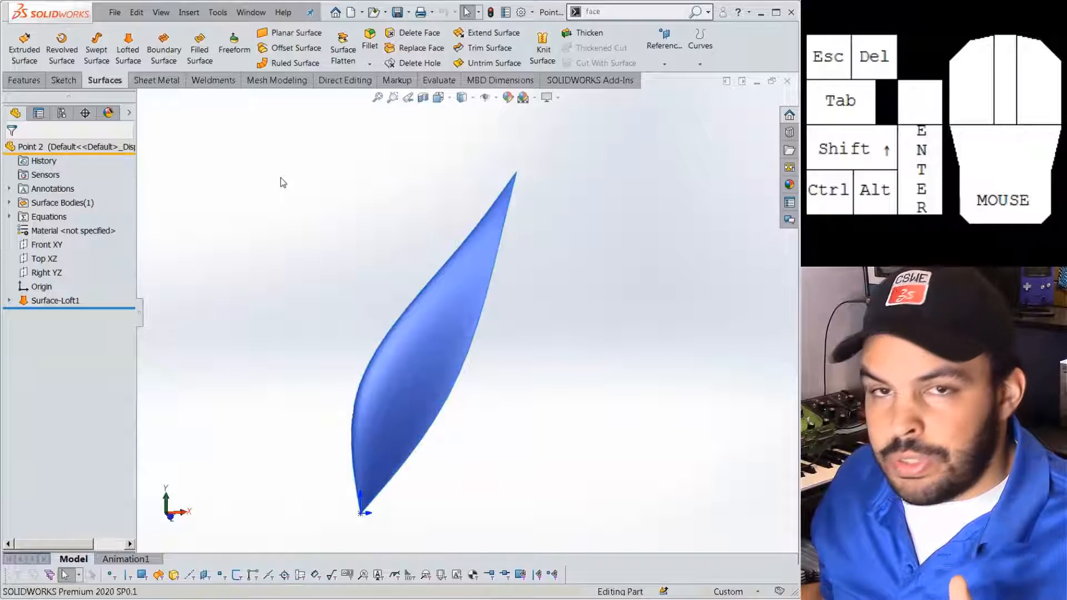
Cancel the new boundary surface, flatten the tree with Ctrl+T, and roll back above Surface-Loft1.
left_click(169, 65)
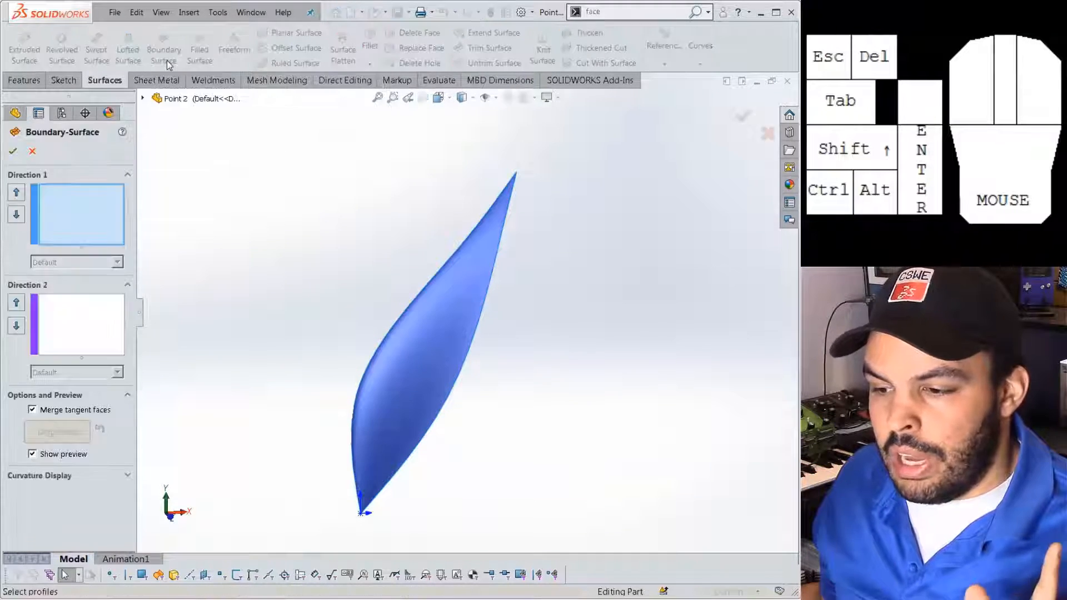
left_click(31, 150)
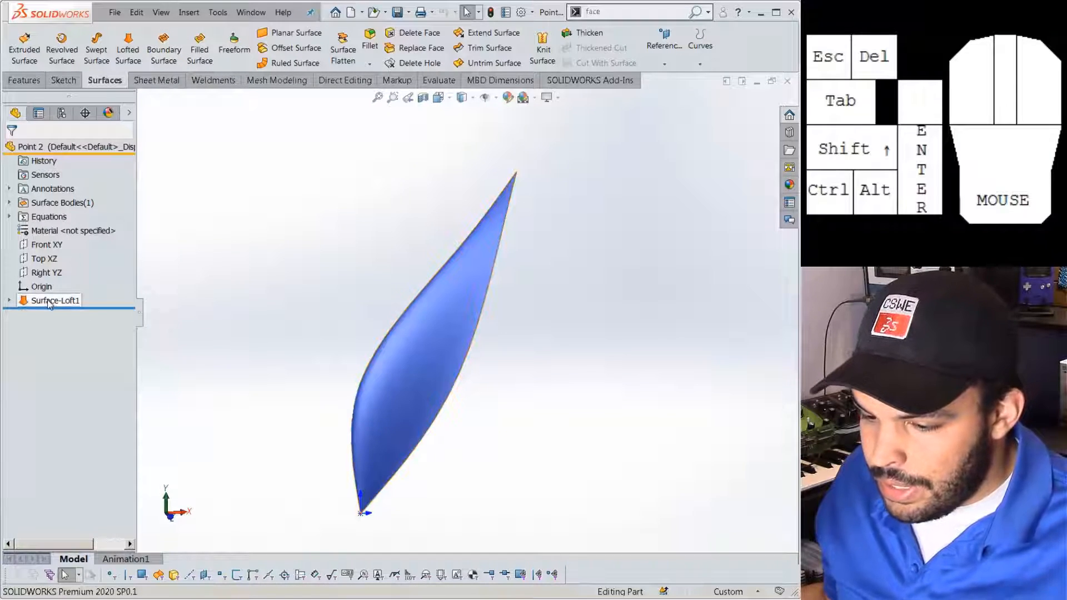
key("ctrl+t")
left_click(223, 306)
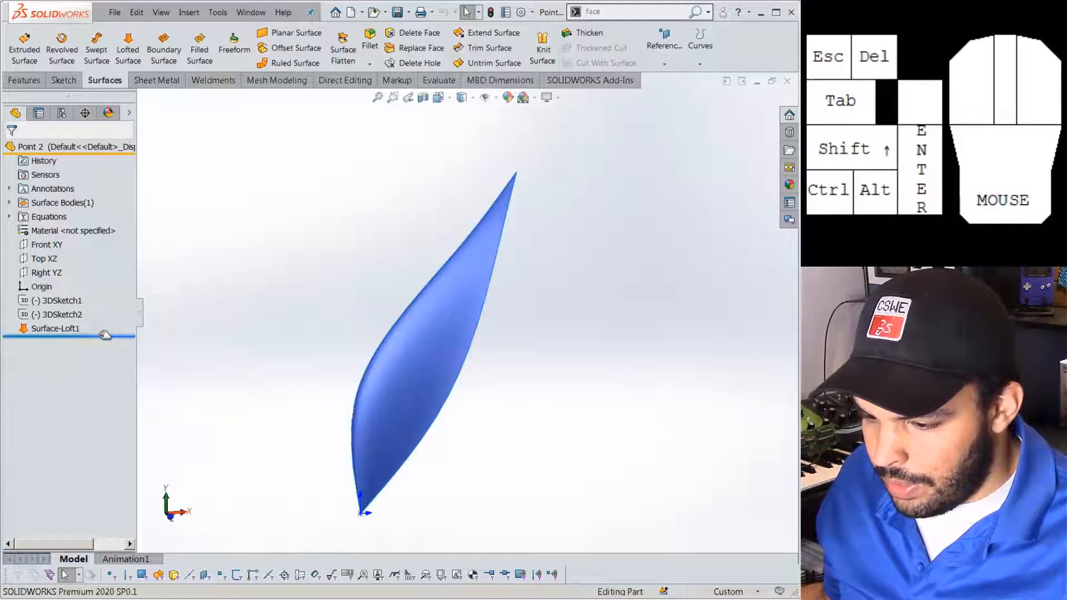
left_click_drag(100, 336, 84, 309)
Inspect 3DSketch1 and 3DSketch2, roll forward, and select Surface-Loft1.
left_click(74, 300, "ctrl")
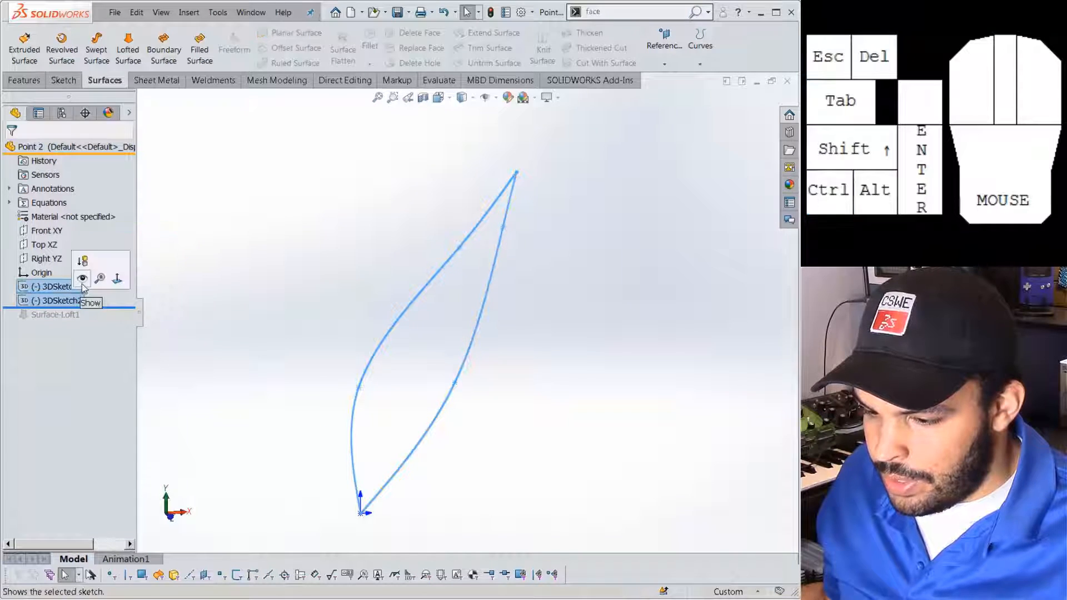
left_click(209, 298)
middle_click_drag(210, 298, 451, 246)
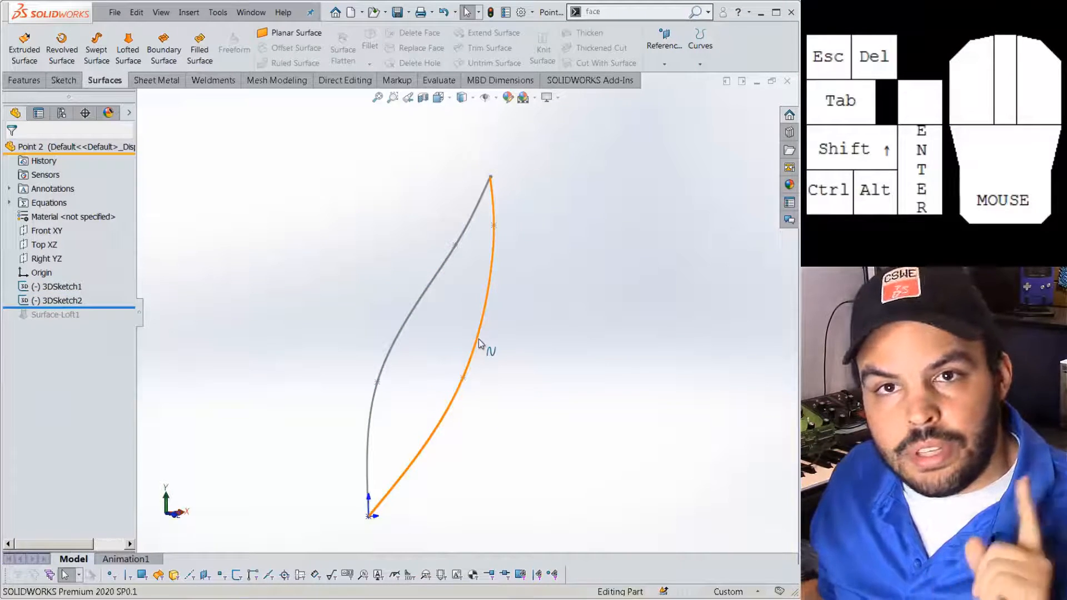
left_click_drag(115, 307, 113, 335)
left_click(74, 329)
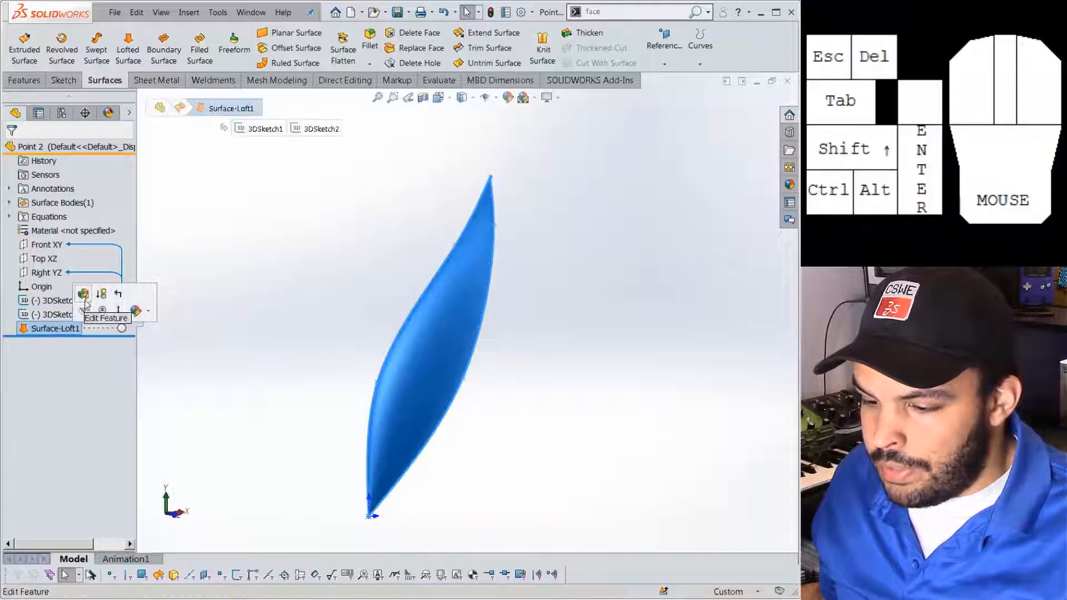
Review Surface-Loft1's settings unchanged, then hide its surface body with Tab.
left_click(83, 293)
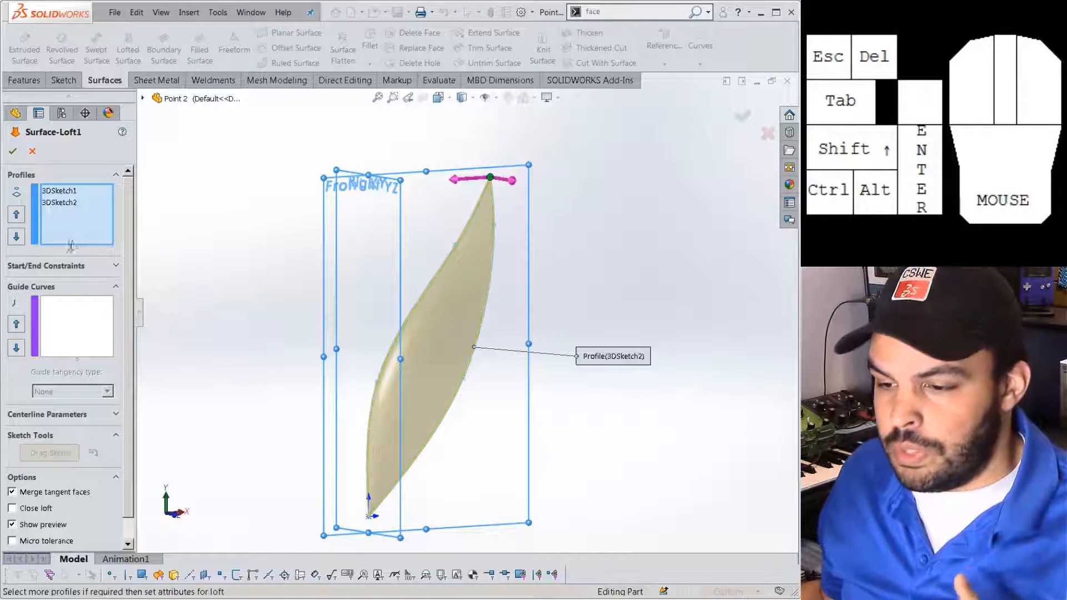
left_click(25, 152)
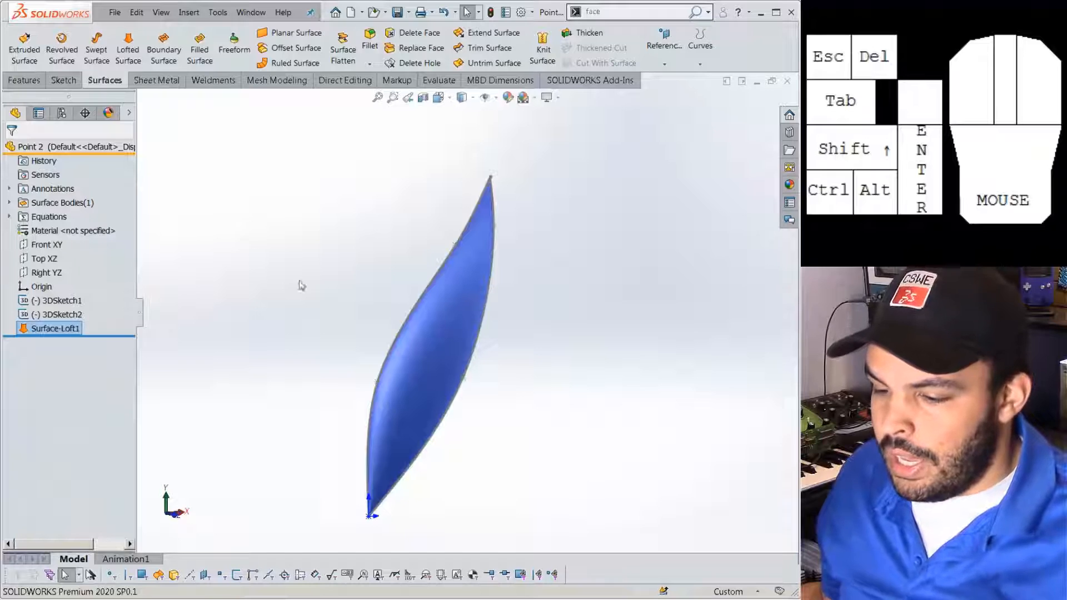
key("Tab")
left_click(386, 282)
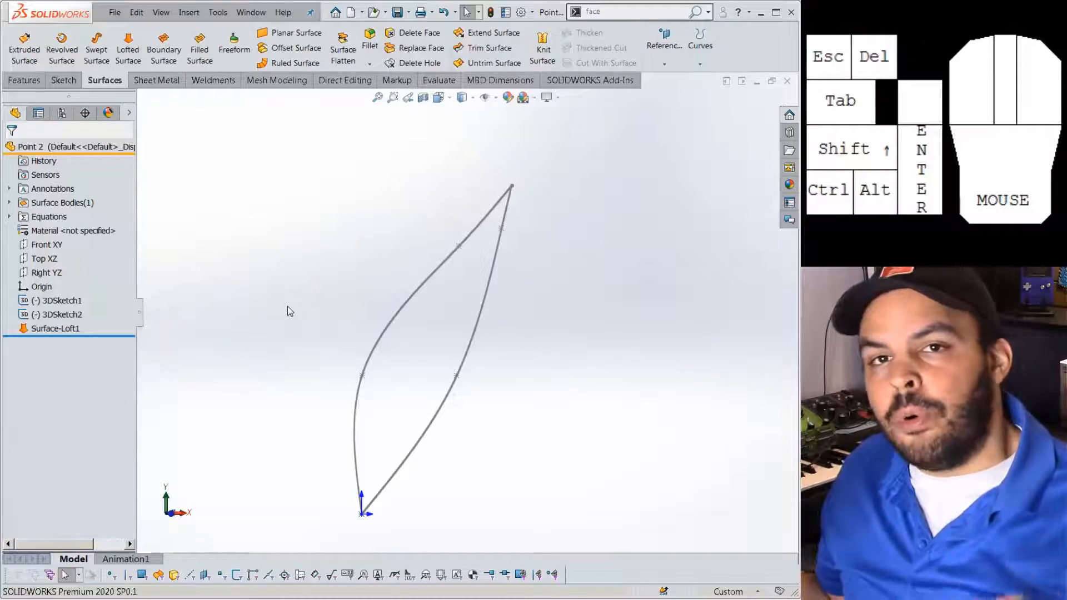
Create Surface-Fill2 bounded by 3DSketch1 and 3DSketch2 with Contact, optimization off.
left_click(206, 50)
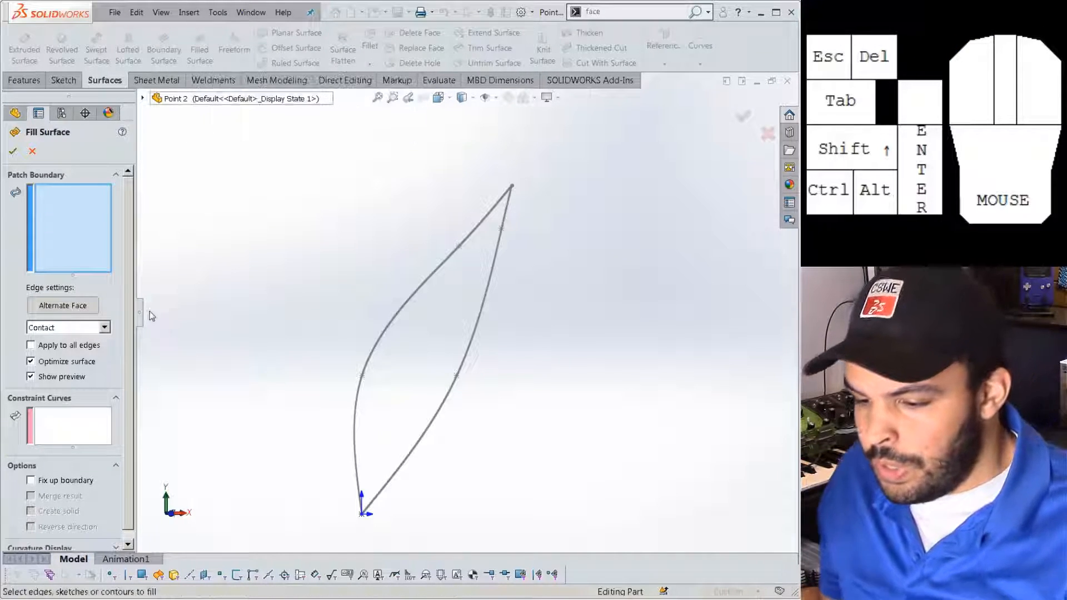
left_click(61, 362)
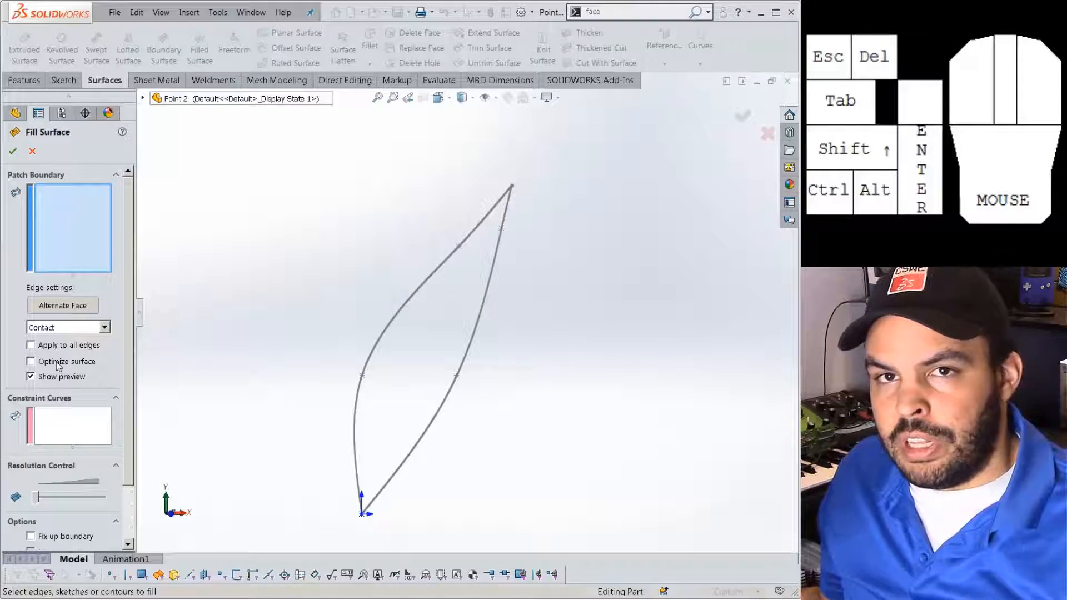
left_click(400, 308)
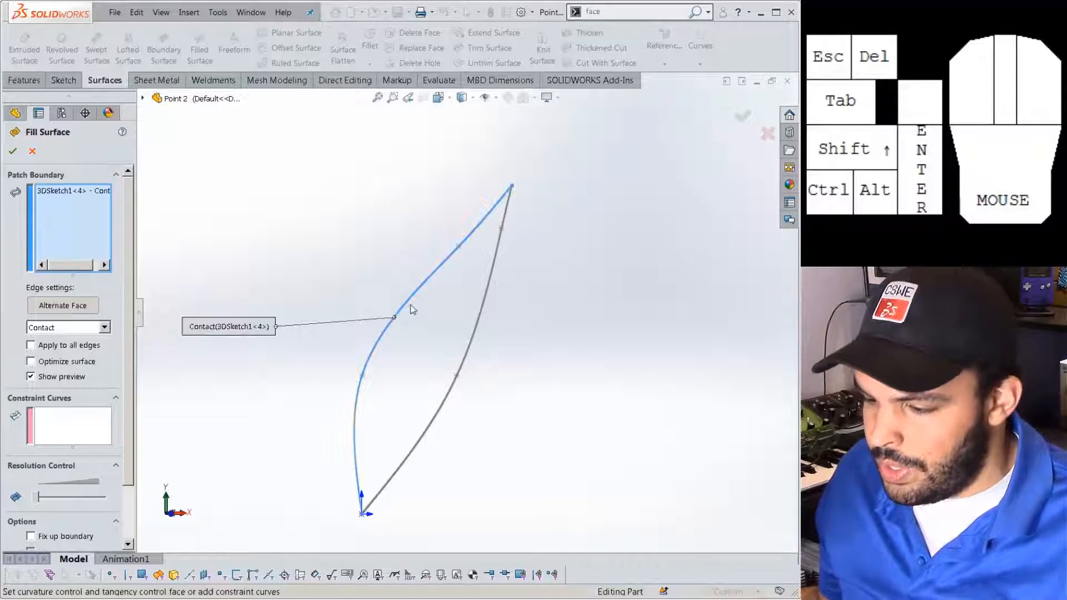
left_click(491, 290)
middle_click_drag(490, 287, 426, 314)
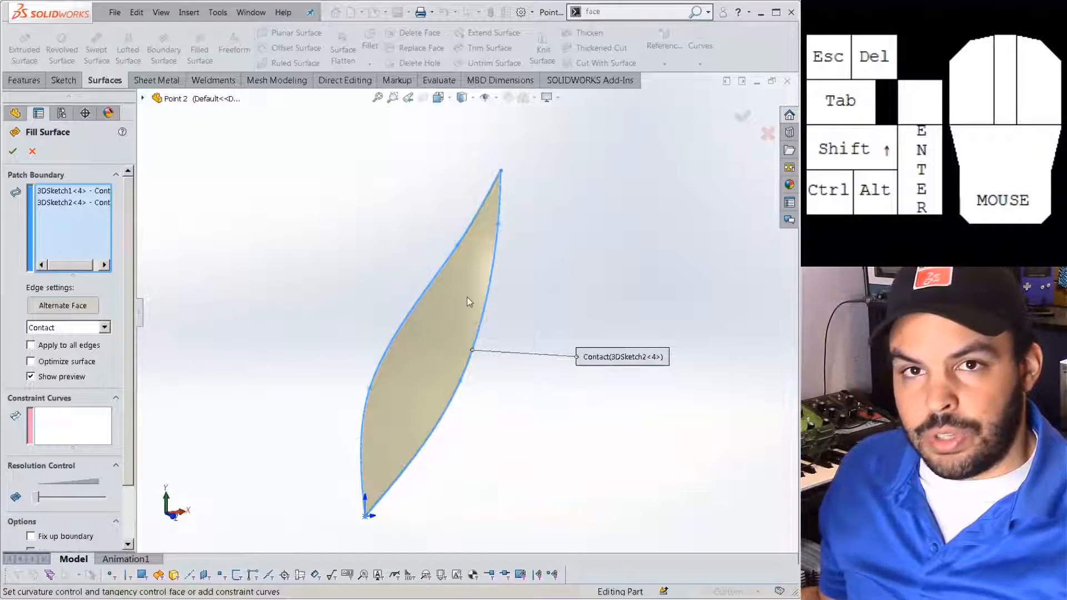
left_click(12, 151)
left_click(694, 12)
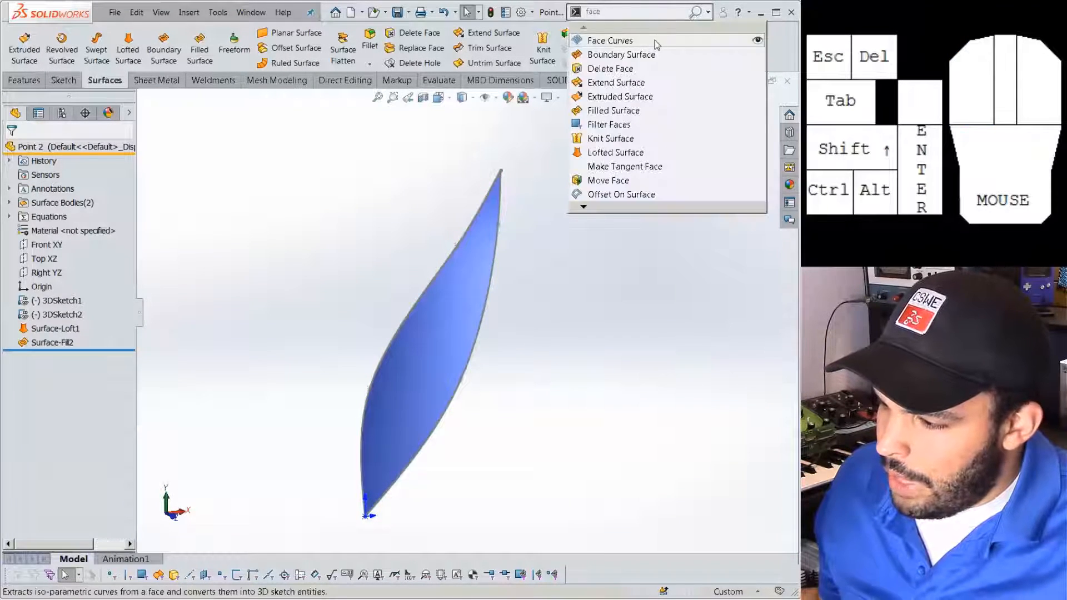
left_click(598, 40)
left_click(455, 336)
middle_click_drag(455, 334, 415, 367)
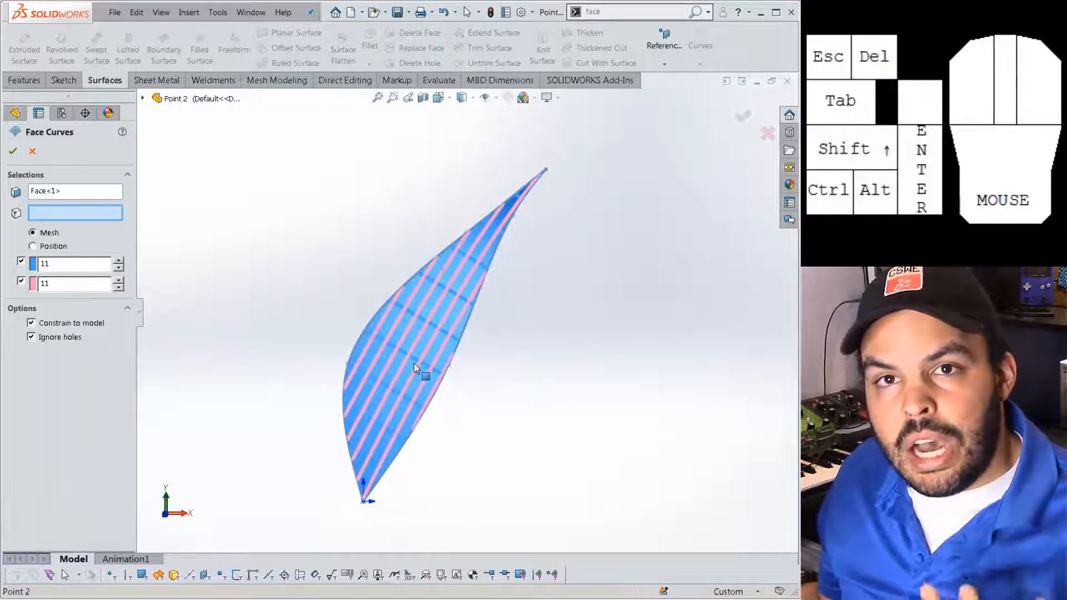
scroll(415, 367, "down", 2)
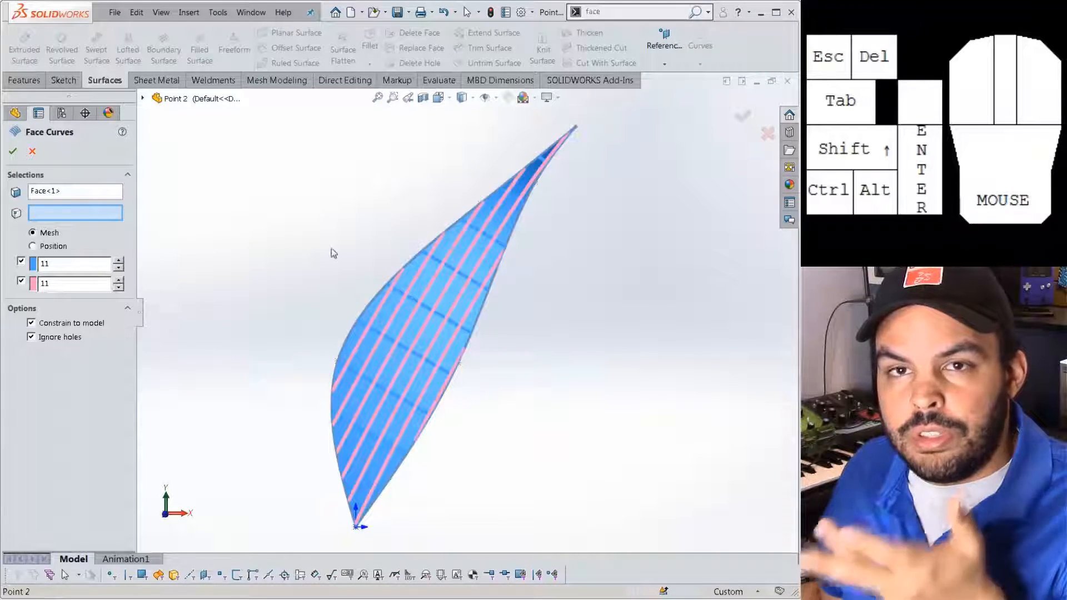
left_click(32, 151)
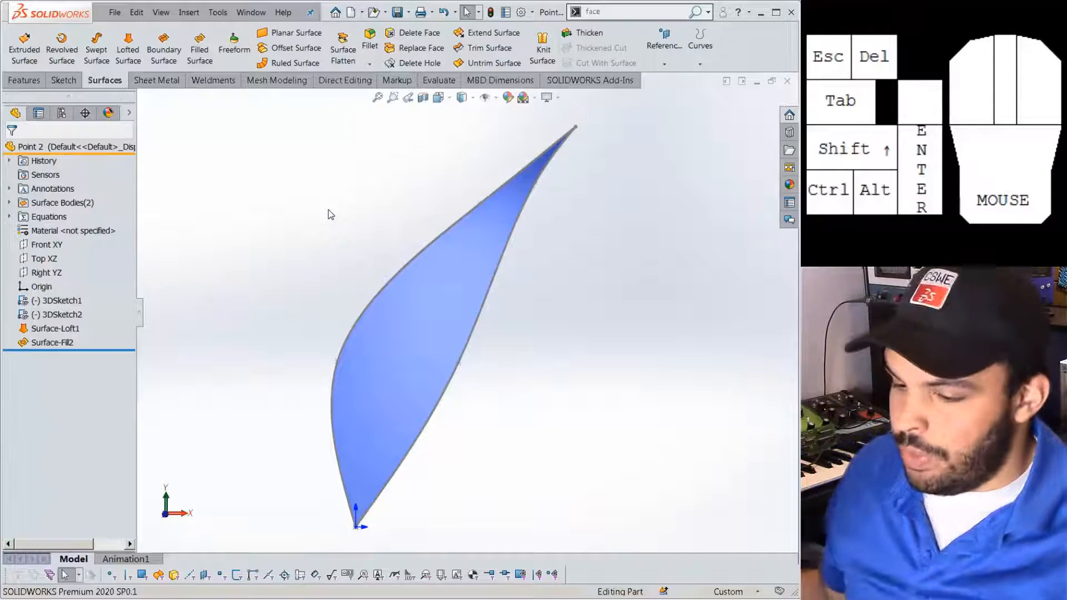
Suppress Surface-Fill2 and then unsuppress it.
left_click(70, 344)
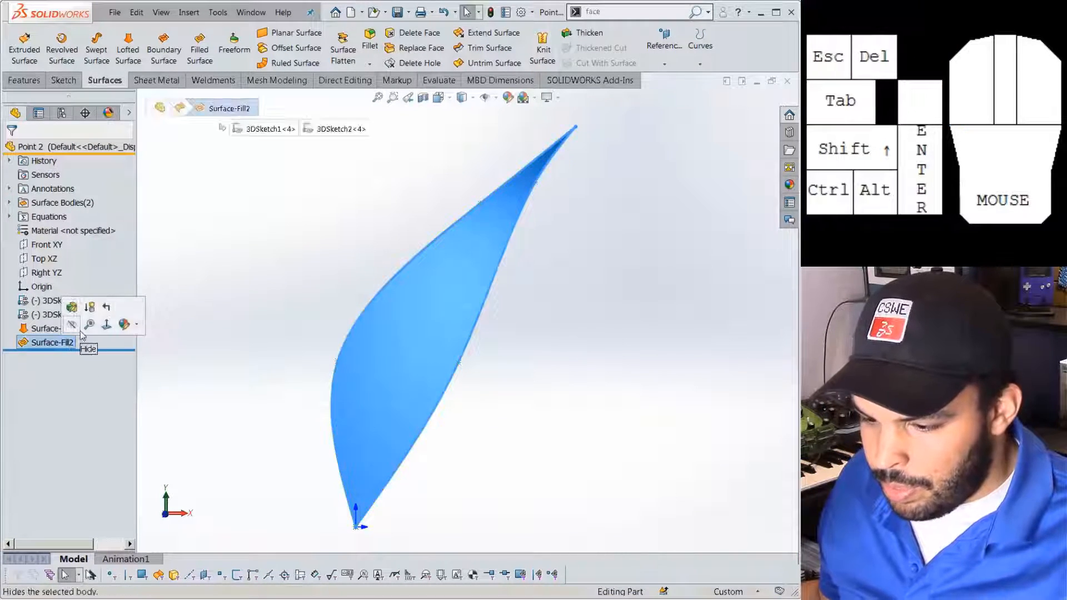
left_click(71, 325)
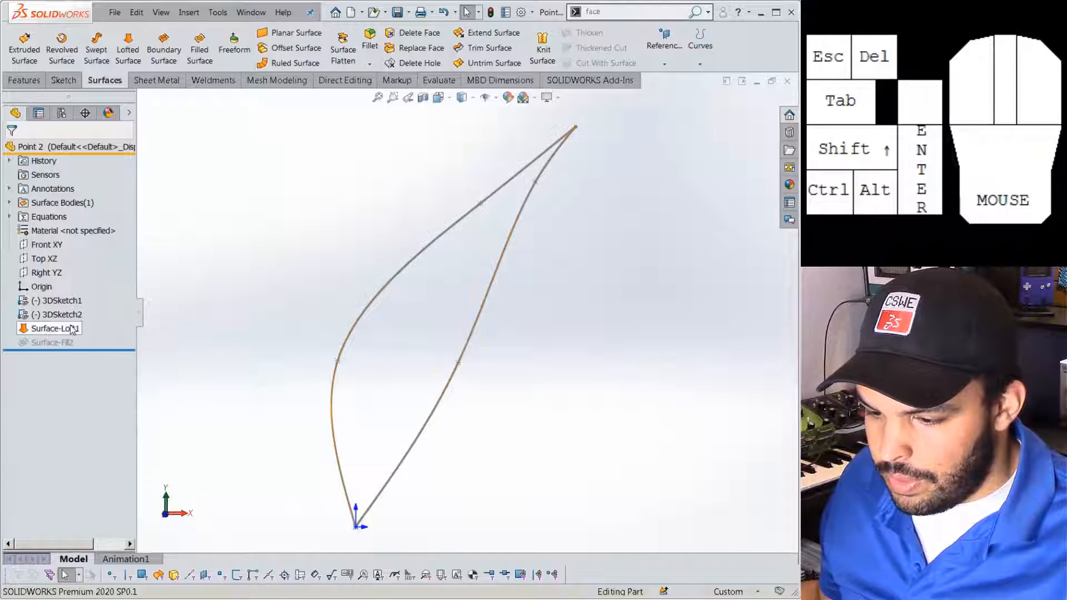
left_click(52, 342)
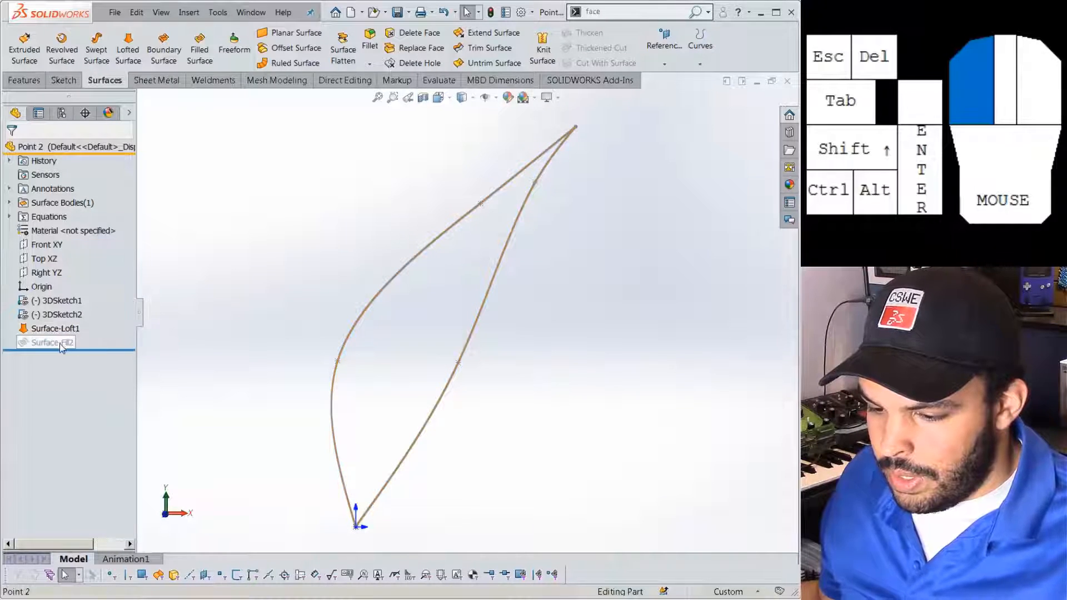
left_click(72, 325)
Show Surface-Loft1 beside the fill, orbit to compare them, and select the loft surface.
left_click(67, 329)
left_click(78, 310)
left_click(263, 309)
middle_click_drag(362, 311, 336, 331)
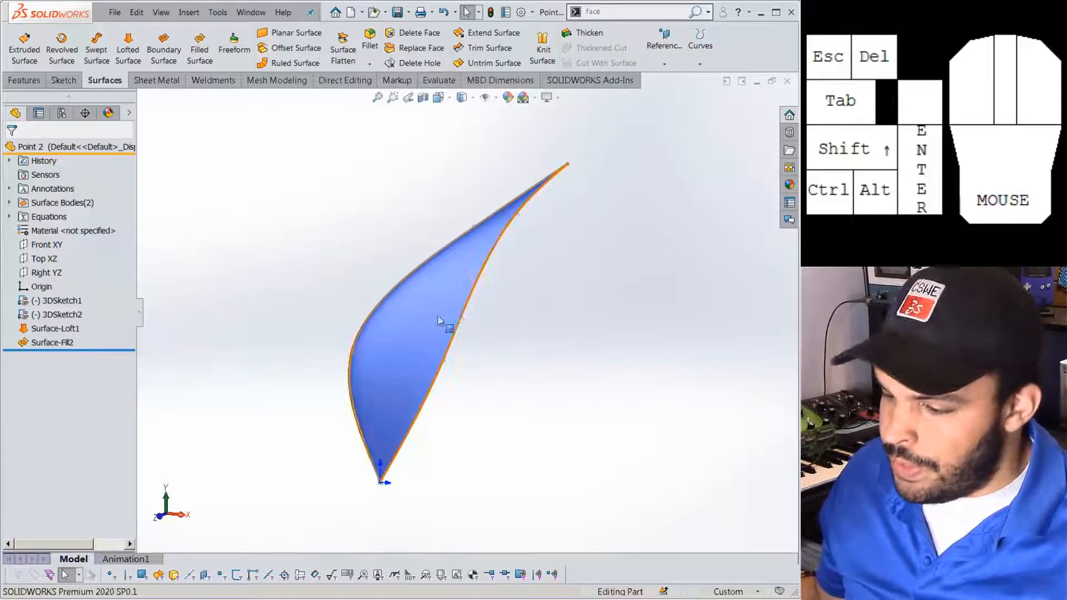
scroll(429, 332, "down", 2)
scroll(429, 332, "down", 3)
left_click(393, 326)
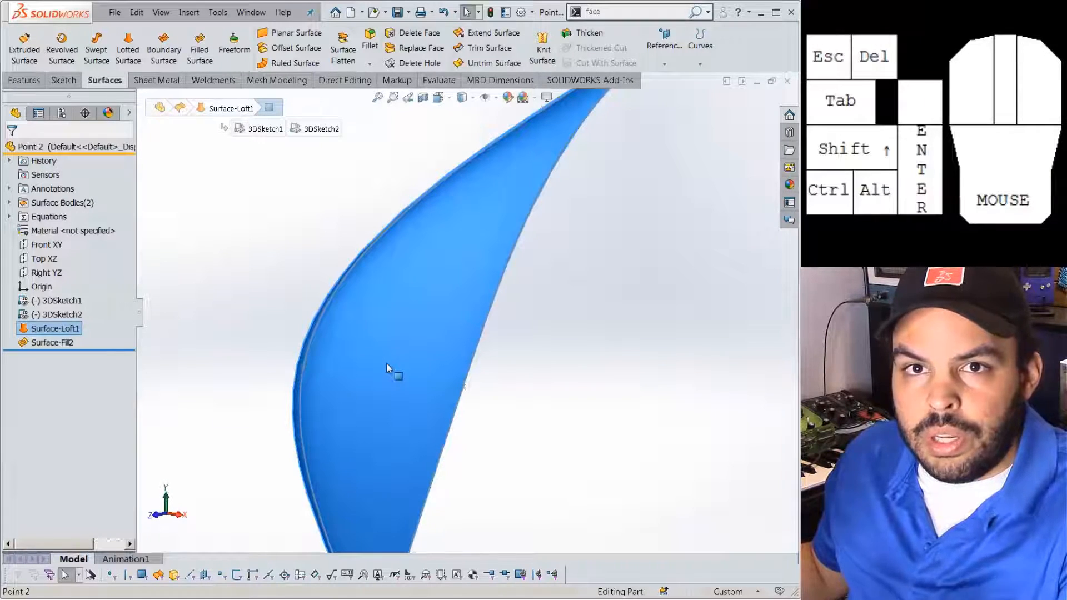
Orbit to the surface's pointed tip and inspect the 3DSketch1 vertex there.
scroll(385, 362, "up", 3)
middle_click_drag(562, 165, 604, 195)
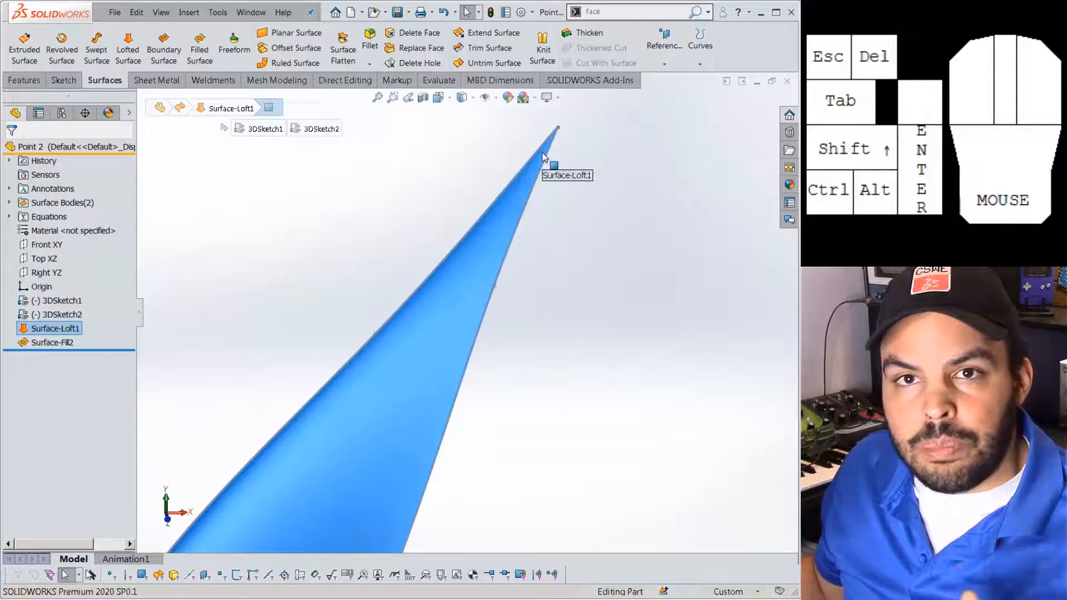
double_click(559, 127)
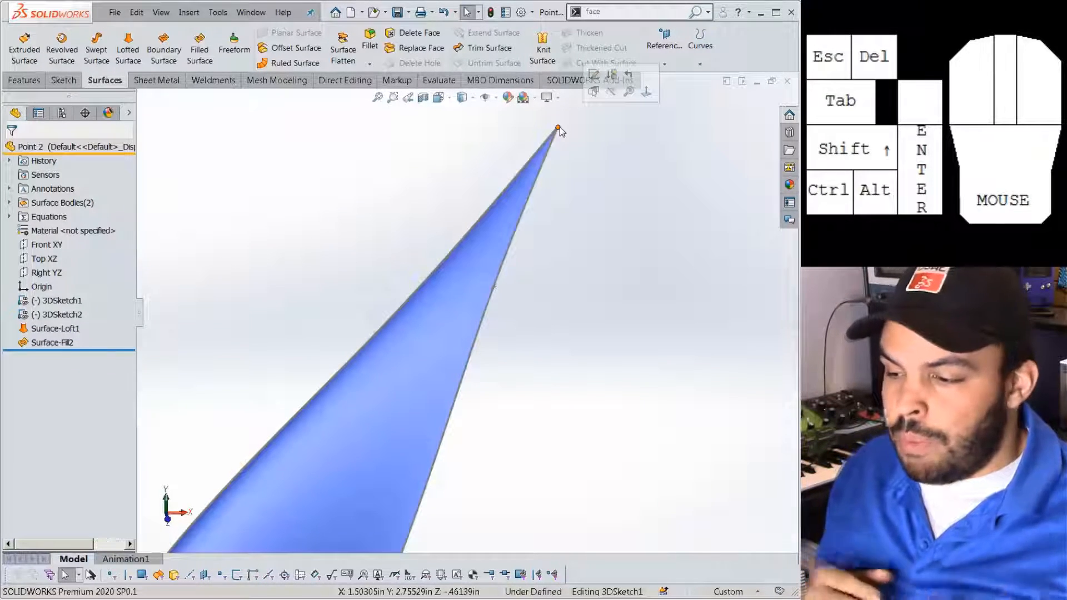
left_click(586, 318)
scroll(579, 319, "up", 1)
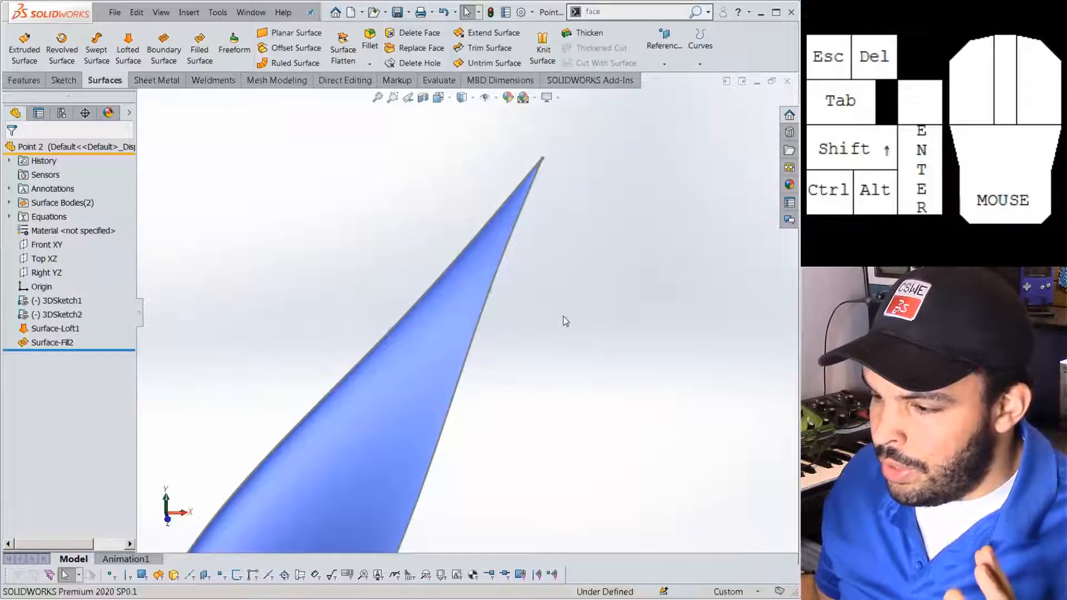
scroll(562, 311, "up", 2)
middle_click_drag(557, 312, 531, 300)
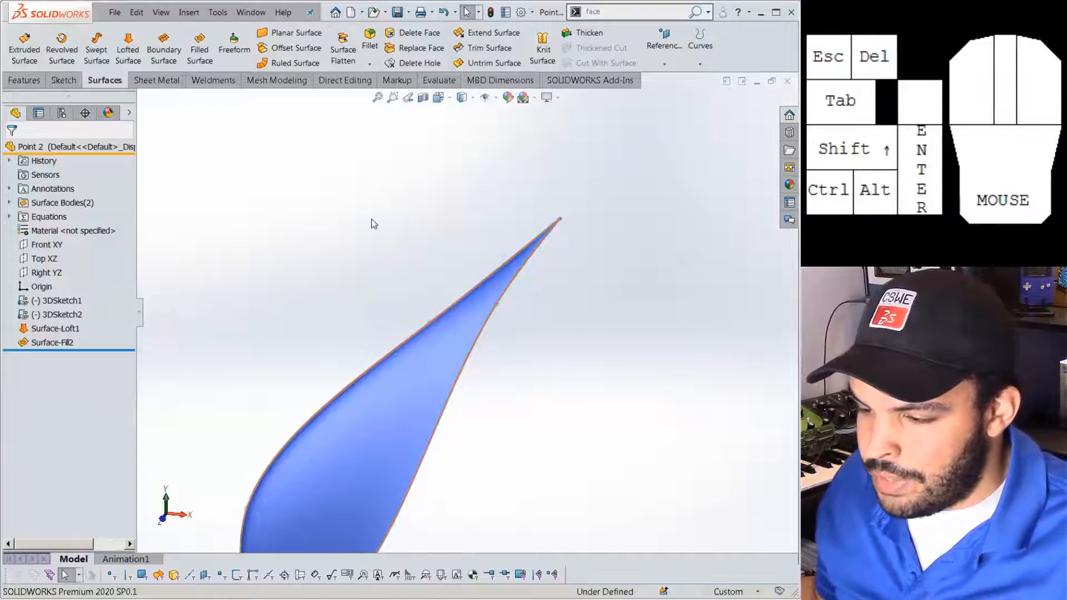
left_click(574, 34)
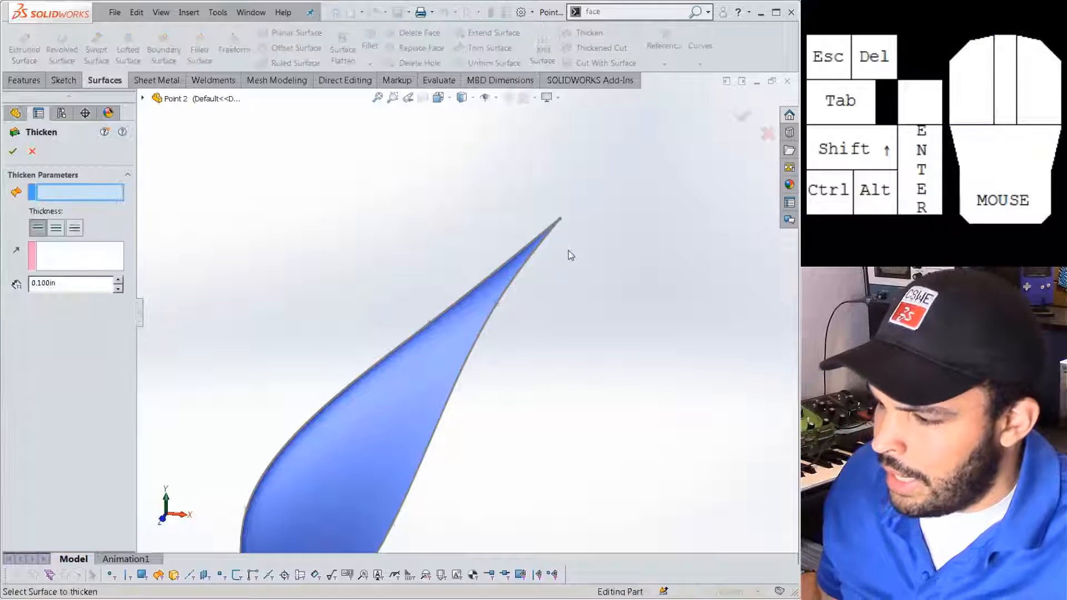
middle_click_drag(476, 414, 405, 422)
left_click(452, 371)
middle_click_drag(452, 371, 526, 412)
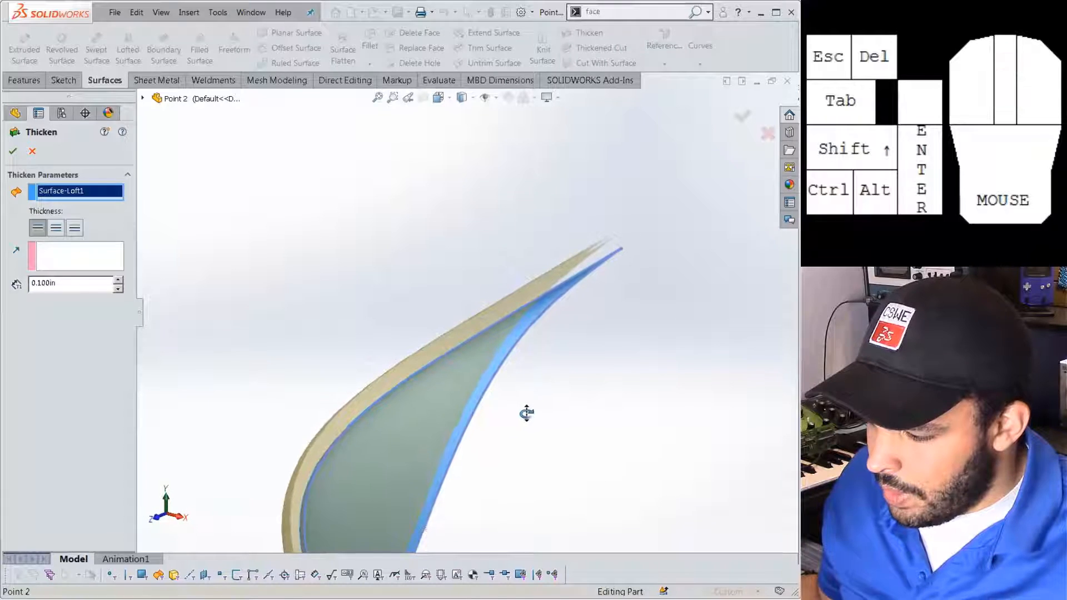
left_click(78, 233)
middle_click_drag(345, 343, 448, 260)
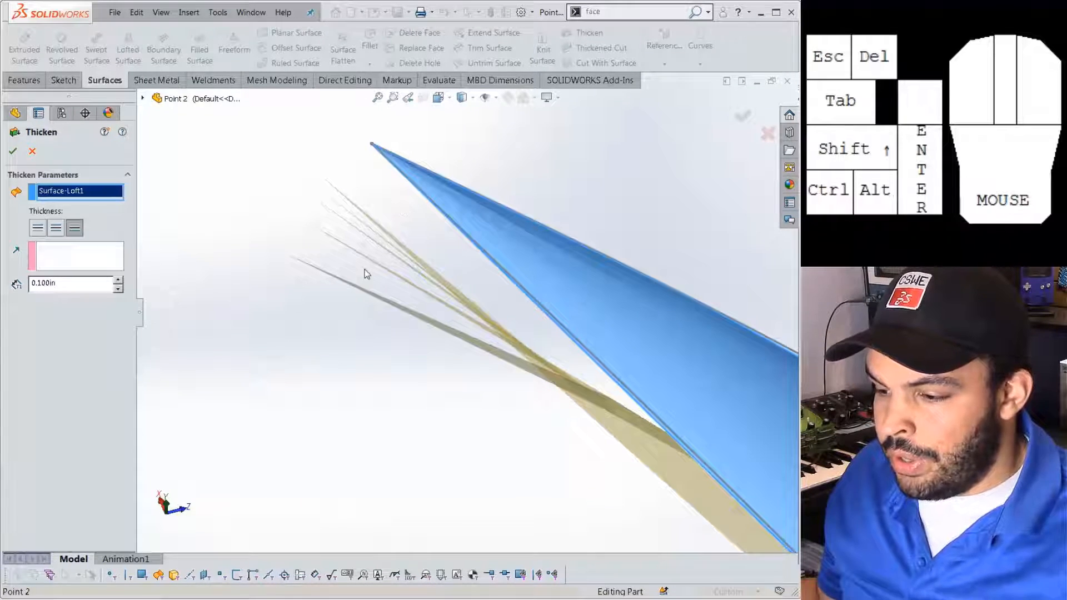
scroll(480, 333, "up", 2)
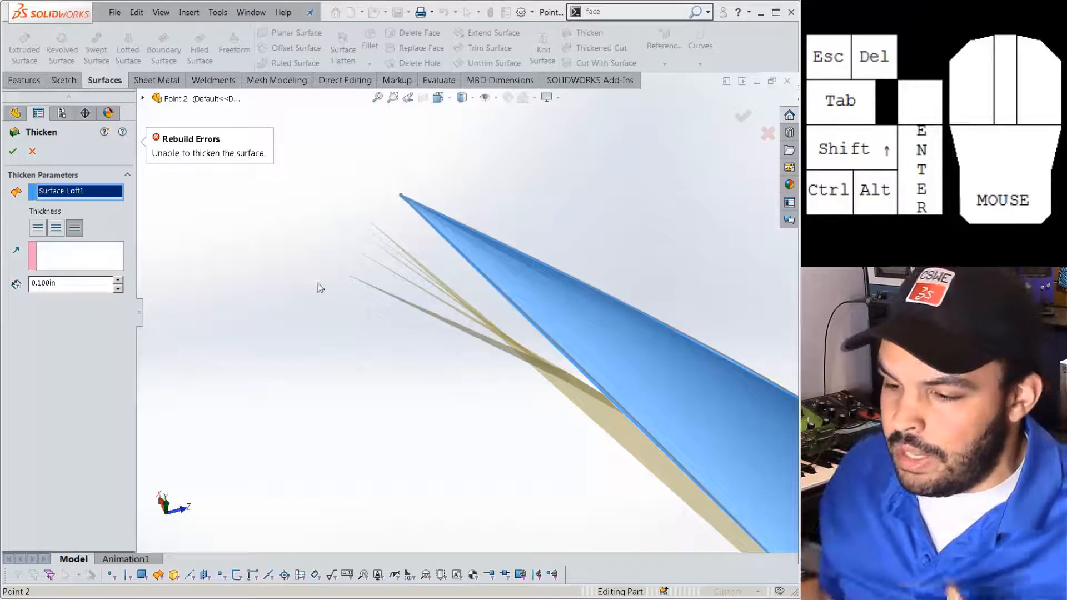
left_click(32, 151)
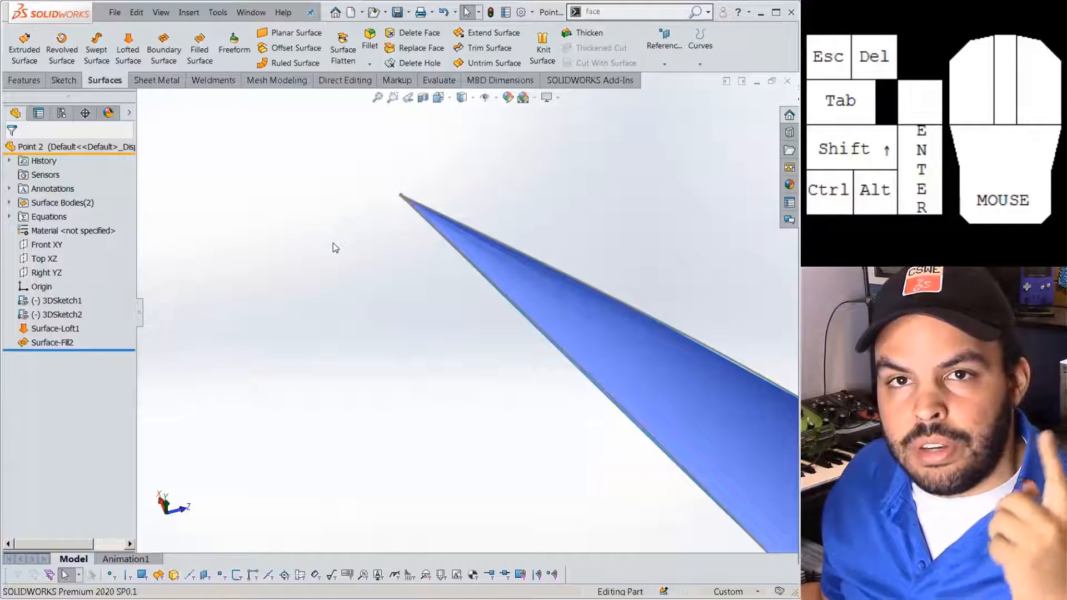
Offset the loft face 0.100in in the reversed direction to create Surface-Offset1.
left_click(296, 48)
middle_click_drag(458, 330, 459, 435)
left_click(458, 434)
scroll(459, 439, "up", 3)
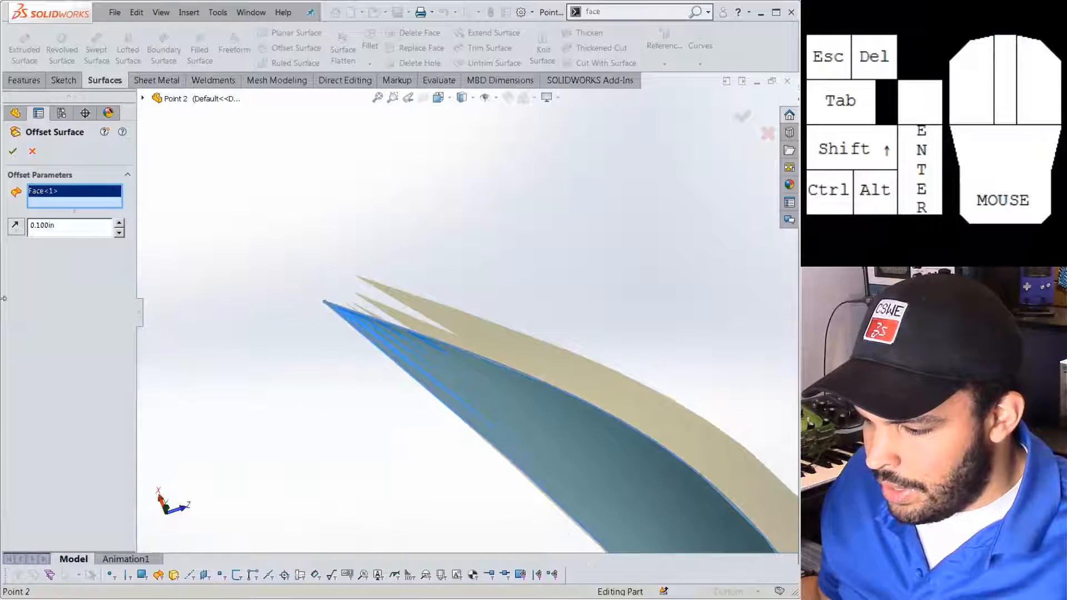
left_click(14, 225)
middle_click_drag(345, 398, 380, 375)
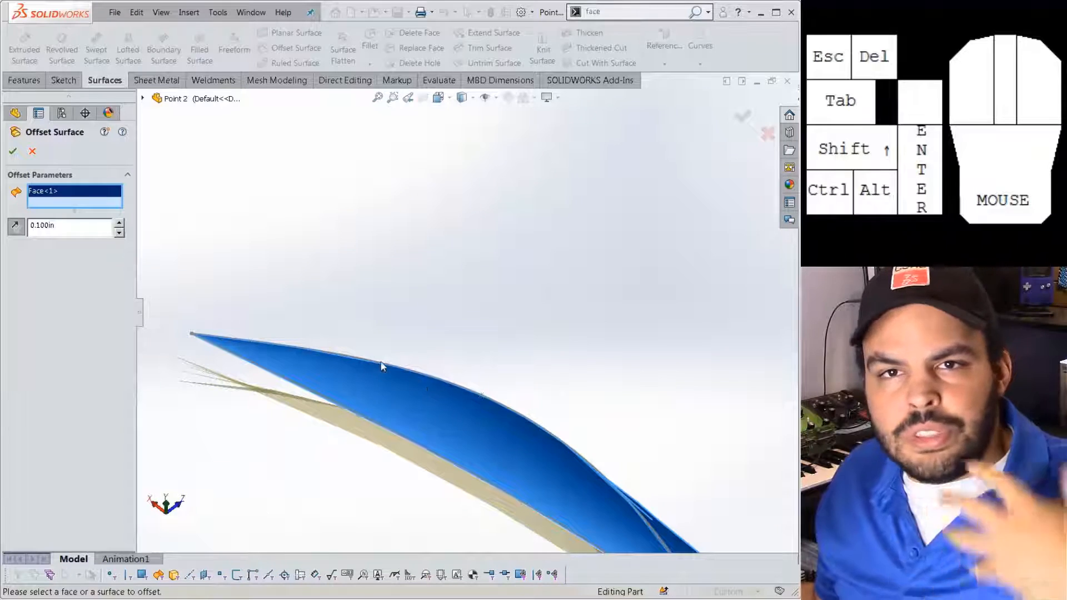
scroll(308, 390, "down", 1)
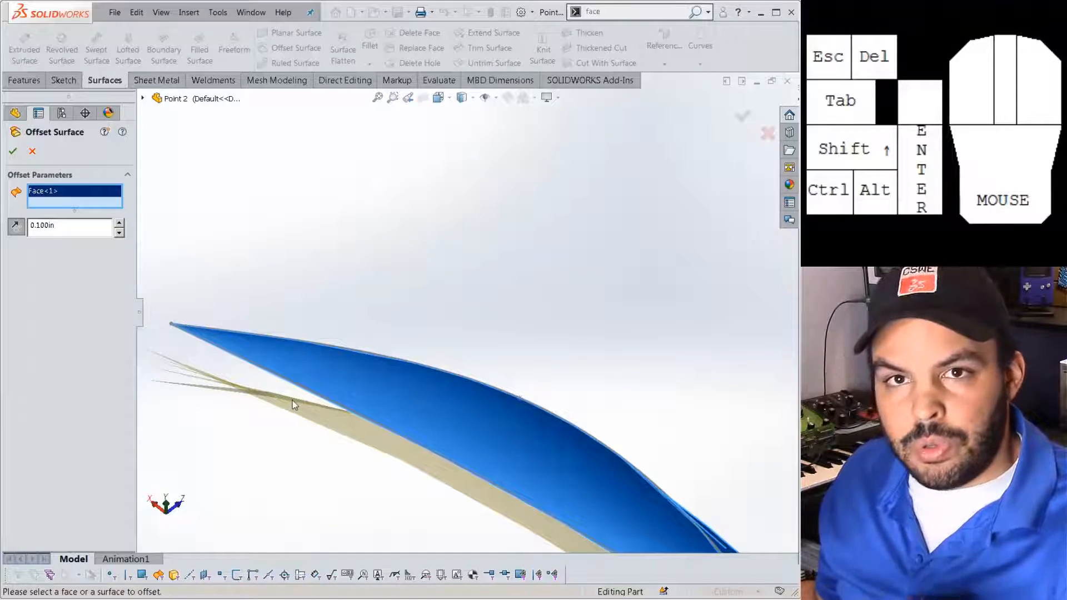
scroll(293, 405, "up", 1)
scroll(307, 433, "down", 1)
middle_click_drag(295, 399, 267, 397)
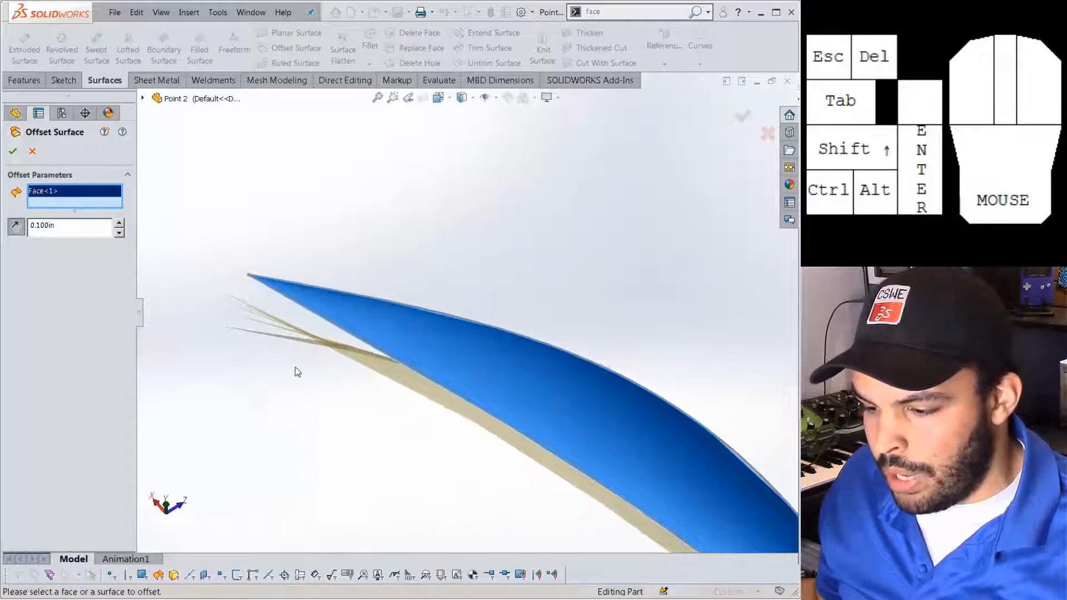
left_click(13, 151)
Orbit around the new offset surface, inspecting 3DSketch2 and Surface-Offset1.
middle_click_drag(357, 395, 497, 352)
left_click(510, 347)
middle_click_drag(564, 392, 510, 362)
left_click(567, 362)
left_click(393, 381)
Give Surface-Offset1 a magenta appearance.
right_click(72, 358)
left_click(130, 340)
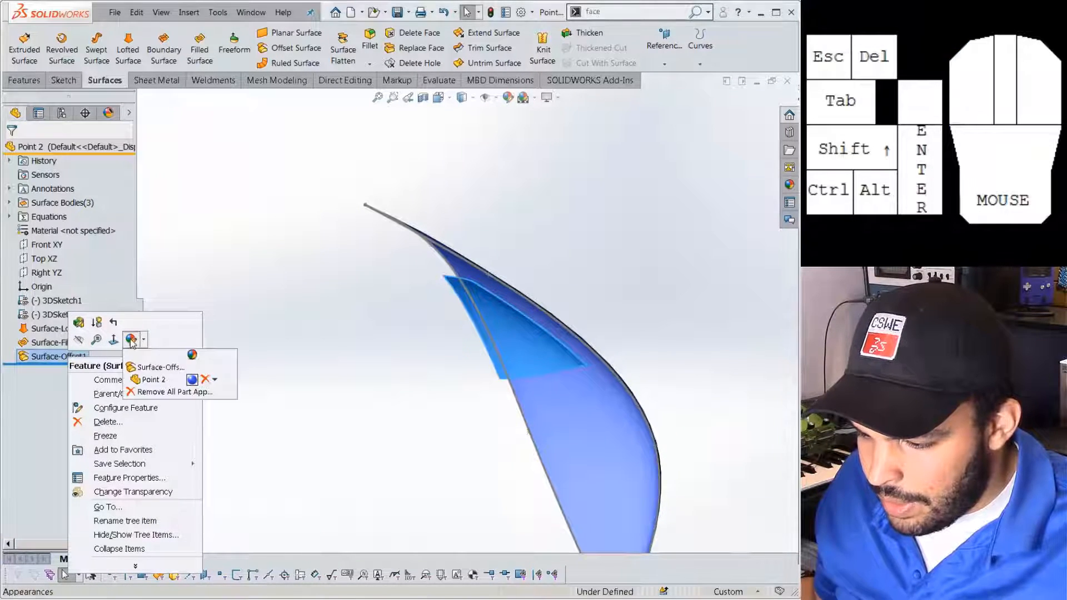
left_click(156, 367)
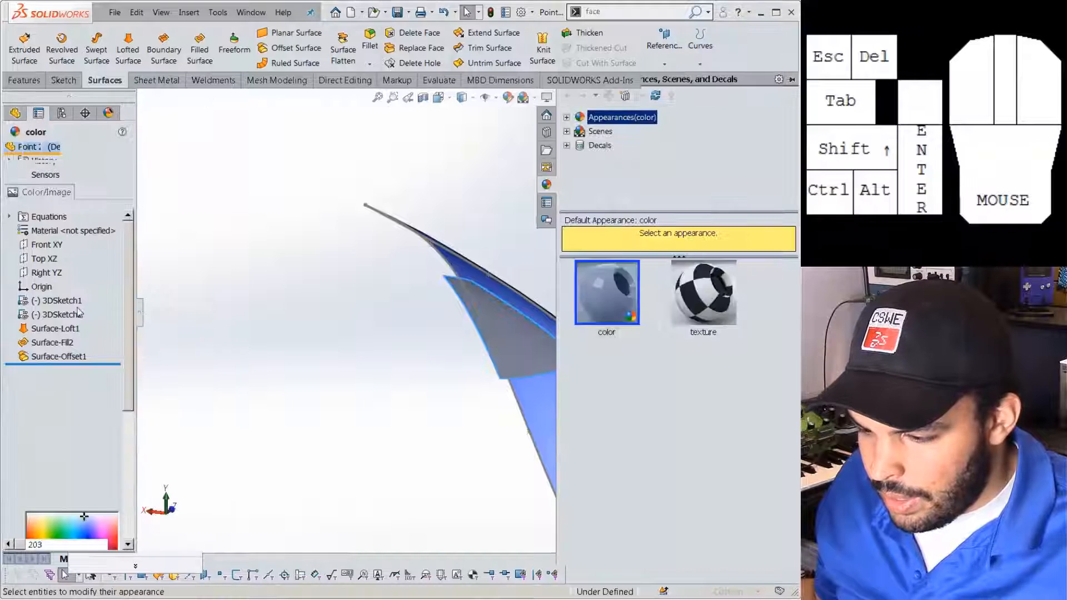
left_click(87, 446)
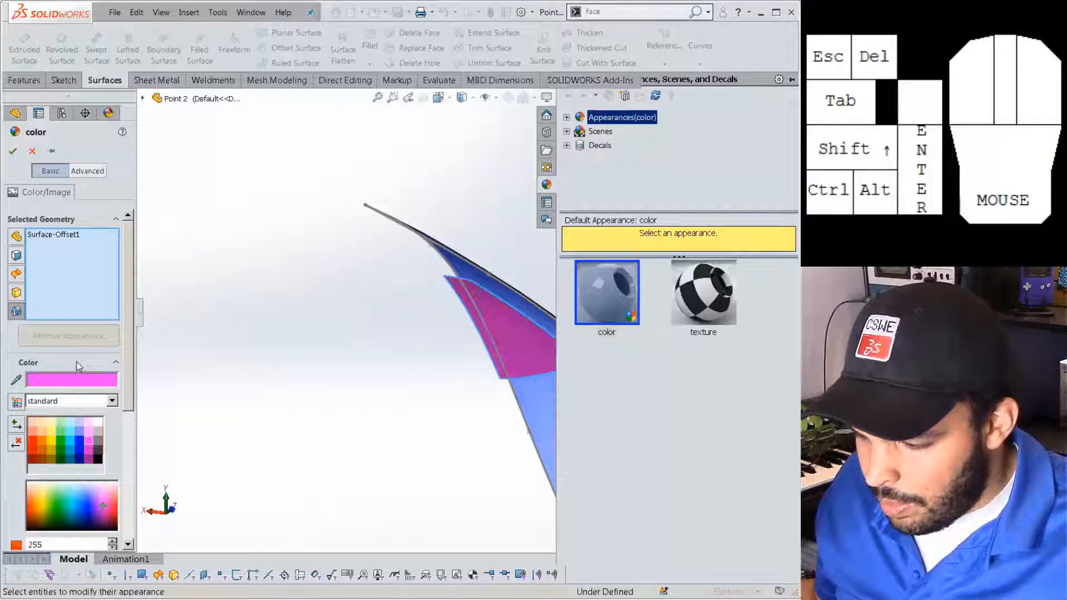
left_click(13, 151)
Orbit around the blade surface to inspect its pink face, then temporarily hide it.
middle_click_drag(241, 310, 526, 231)
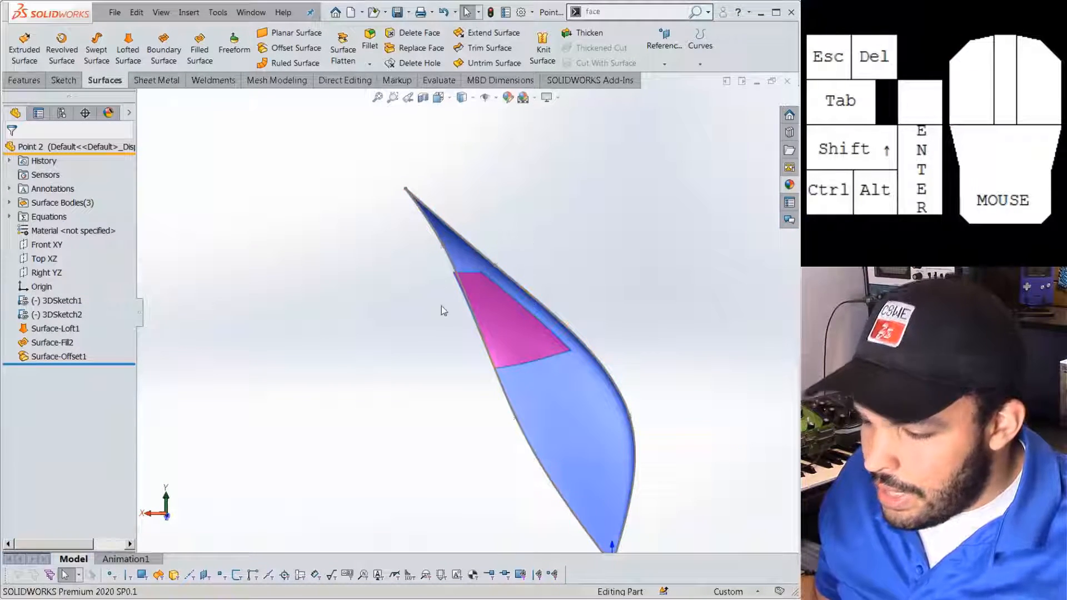
scroll(509, 341, "down", 2)
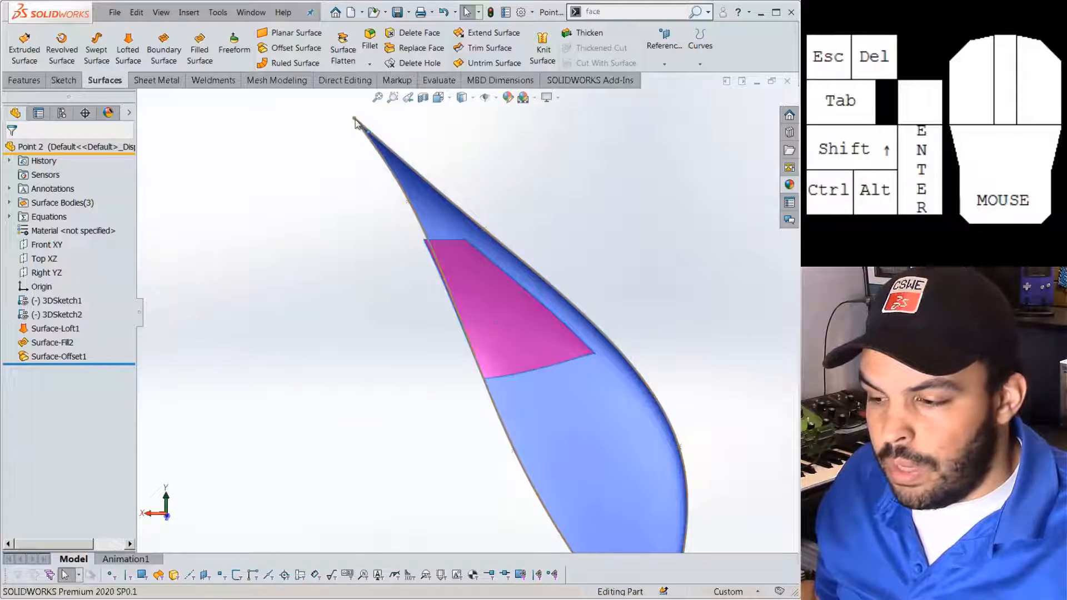
scroll(408, 207, "up", 3)
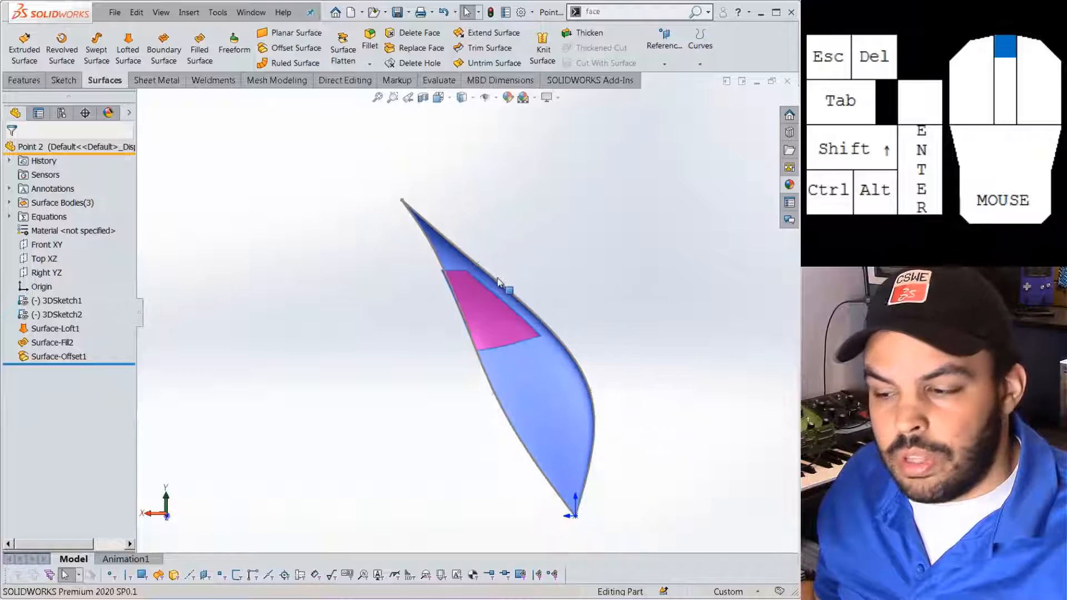
scroll(462, 308, "down", 2)
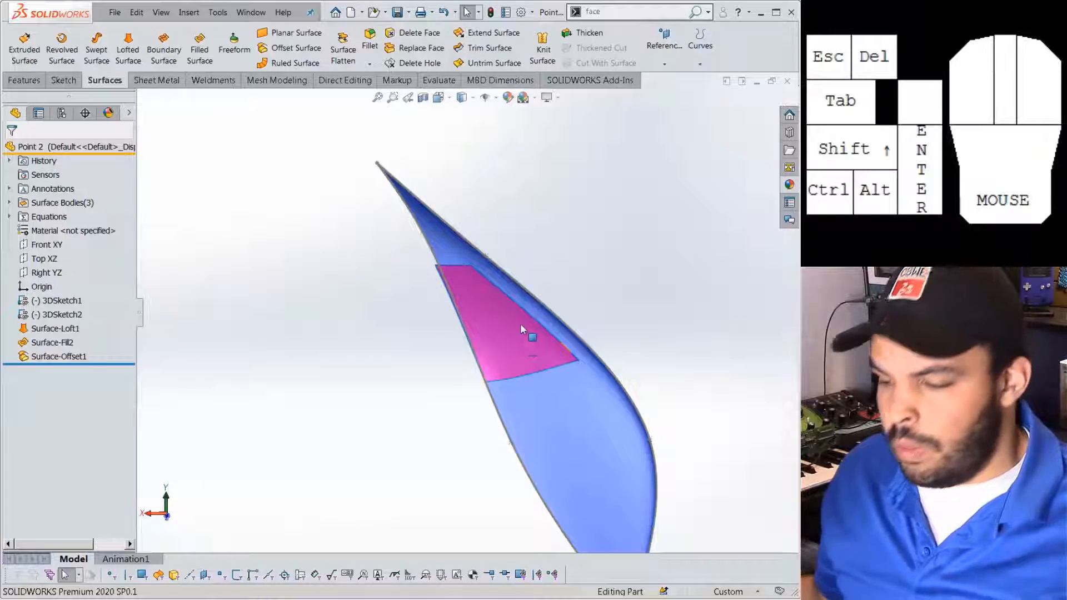
middle_click_drag(529, 334, 445, 208)
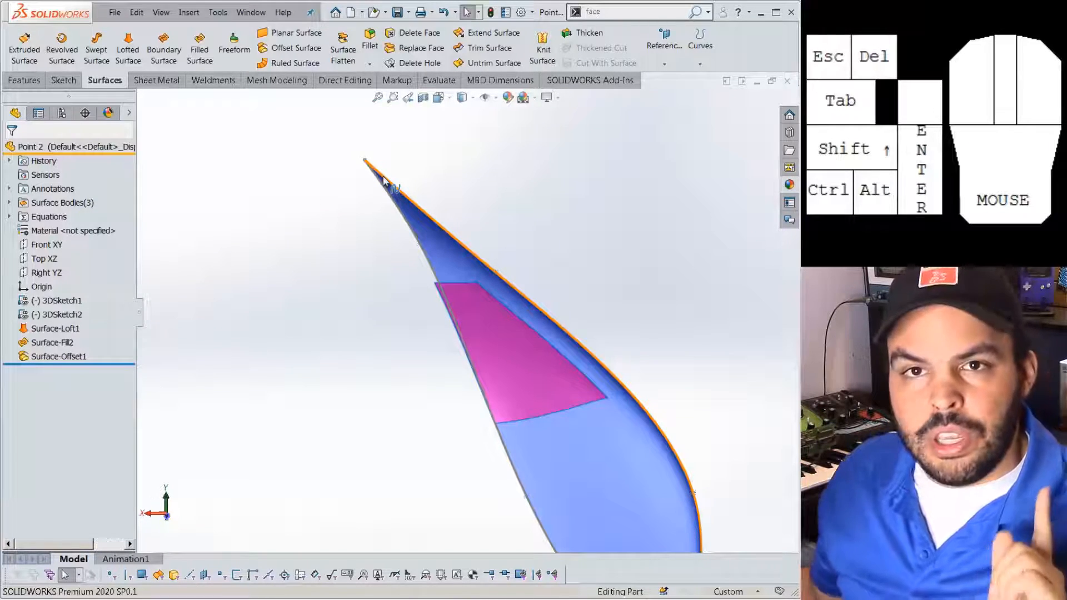
middle_click_drag(422, 228, 503, 353)
key("Tab")
Show Surface-Fill2 again and orbit so the surface stands upright.
left_click(37, 343)
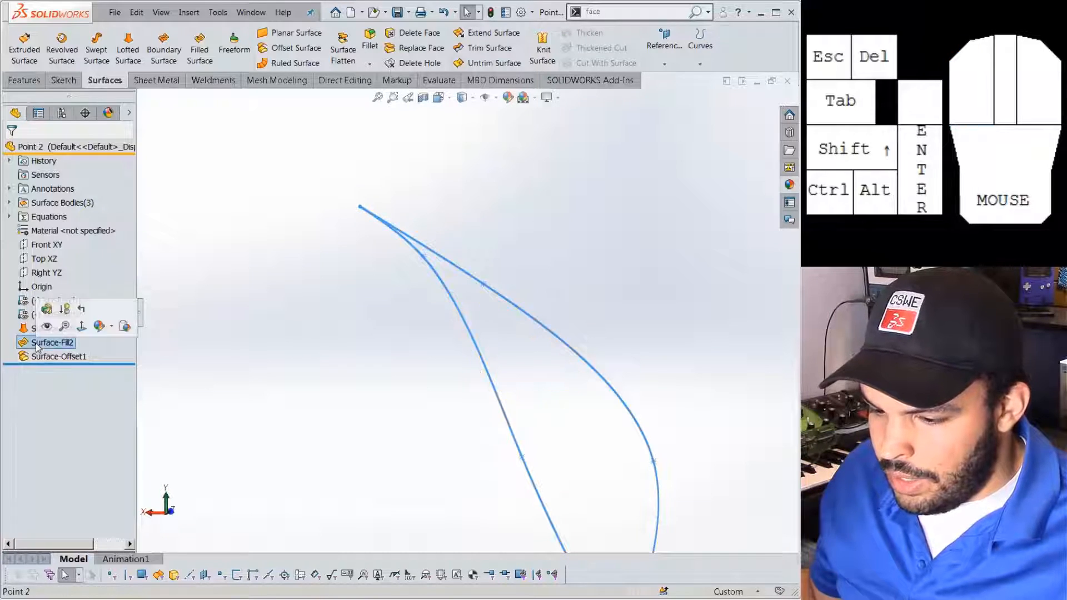
left_click(37, 344)
middle_click_drag(452, 362, 295, 320)
left_click(295, 320)
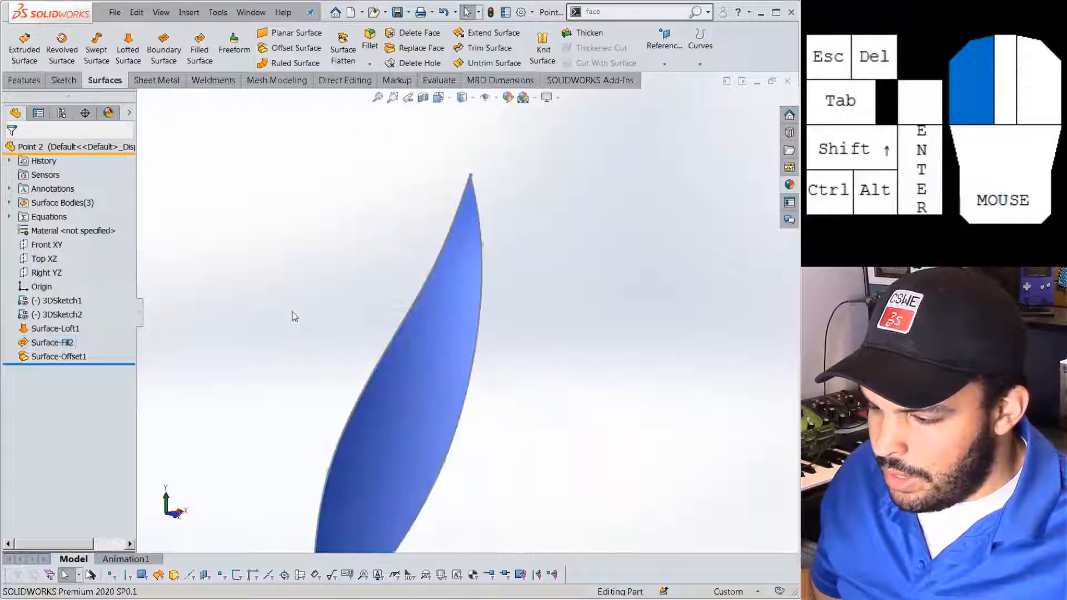
Thicken Surface-Fill2 by 0.100in toward its opposite side, then suppress Thicken1.
left_click(586, 34)
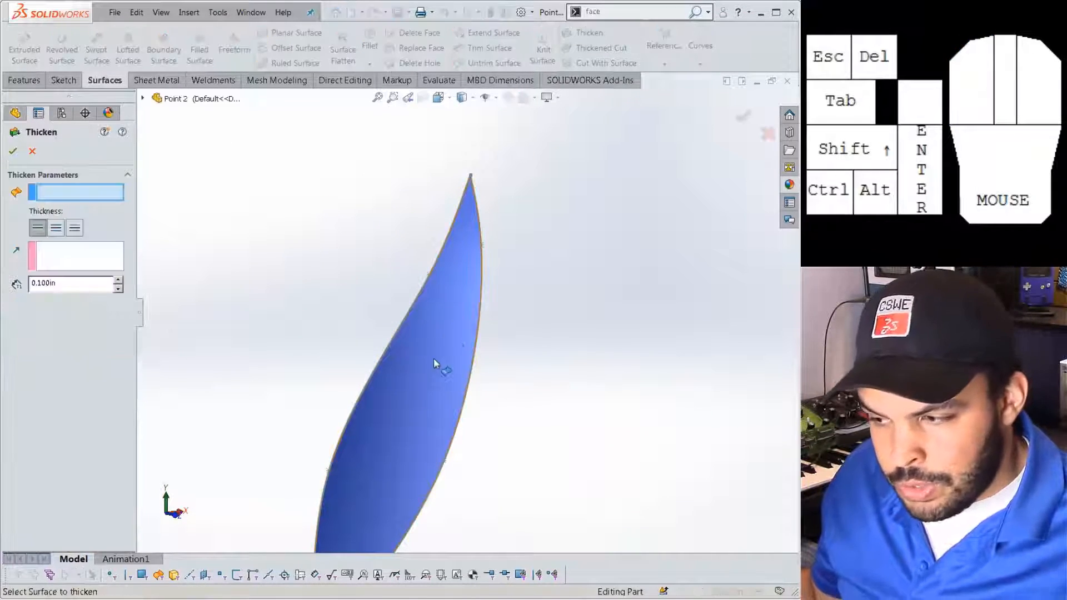
left_click(433, 365)
middle_click_drag(431, 369, 360, 241)
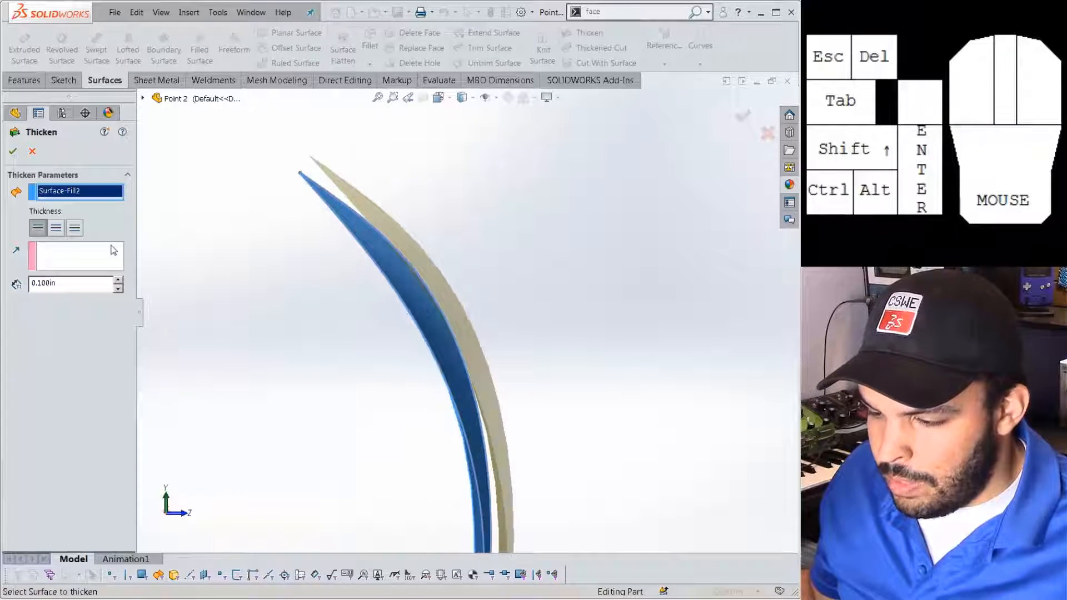
left_click(76, 228)
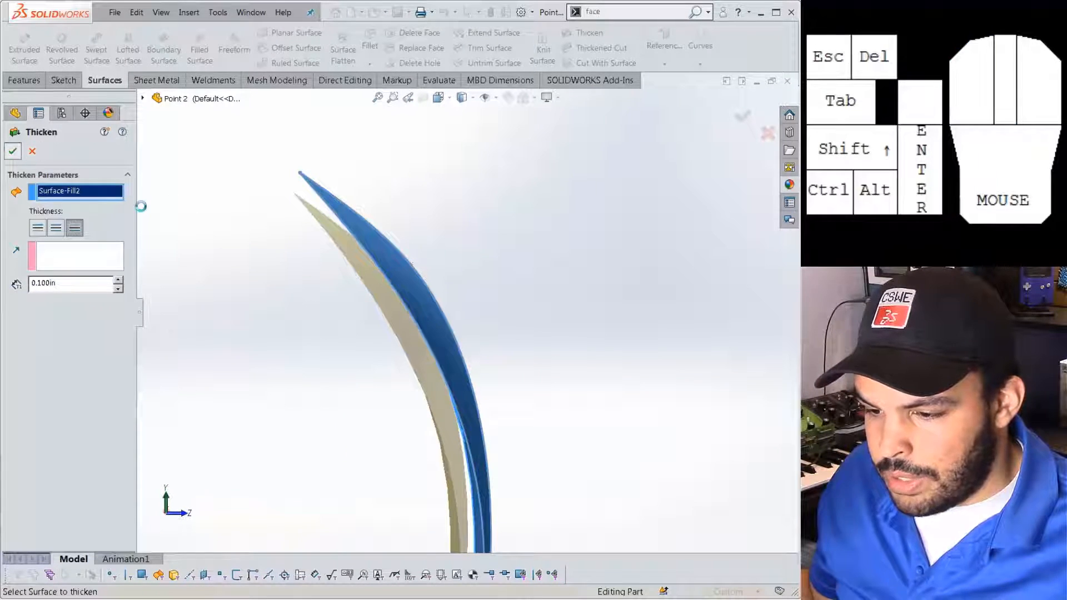
middle_click_drag(265, 272, 307, 279)
middle_click_drag(307, 280, 378, 237)
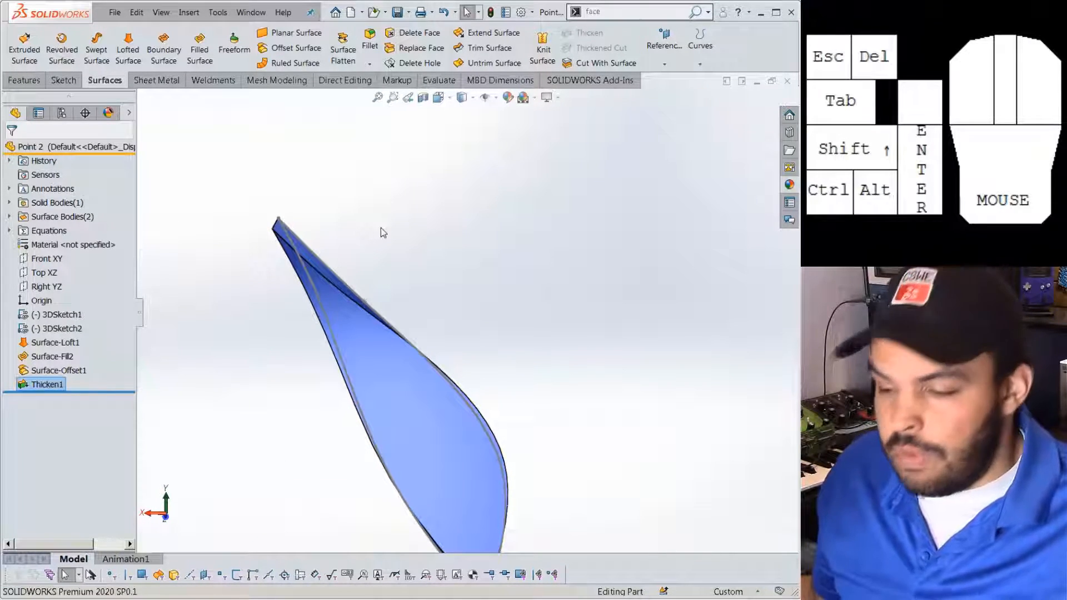
left_click(47, 384)
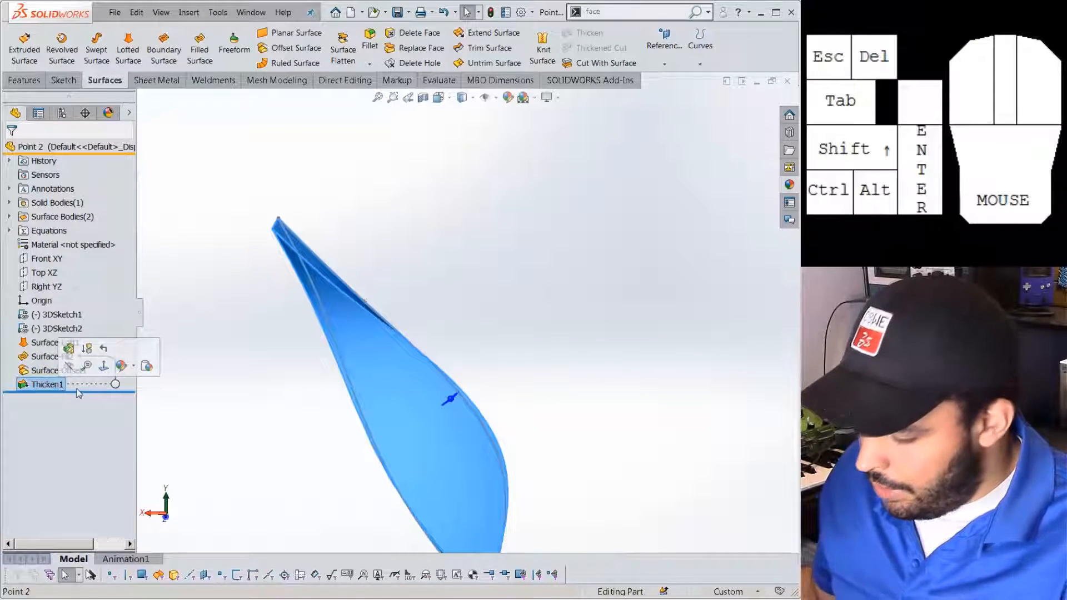
left_click(86, 348)
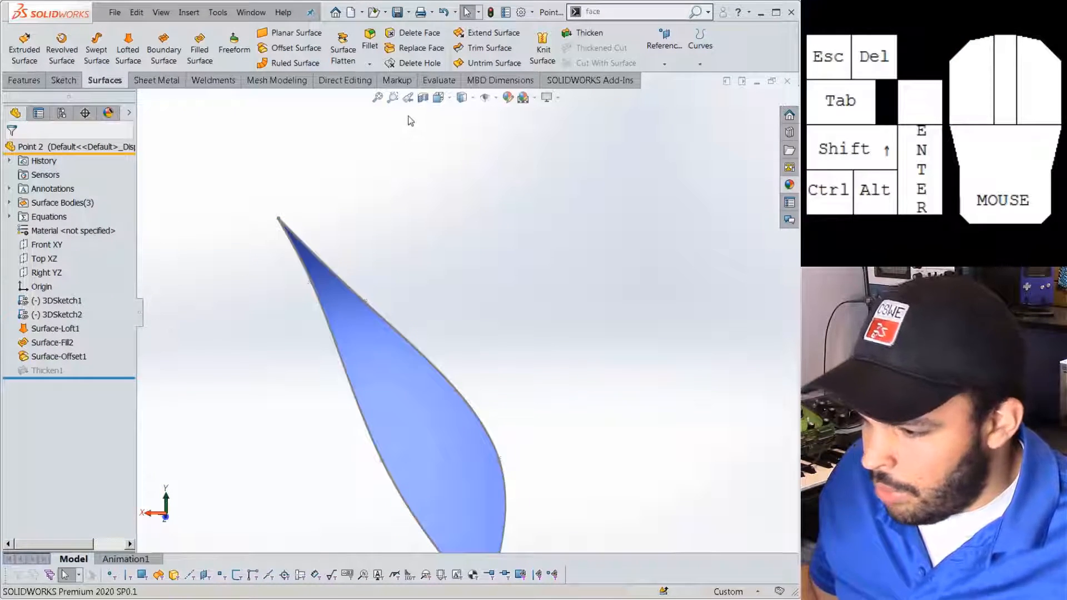
Offset the blade face by 0.100in to create Surface-Offset2, then select it.
left_click(296, 48)
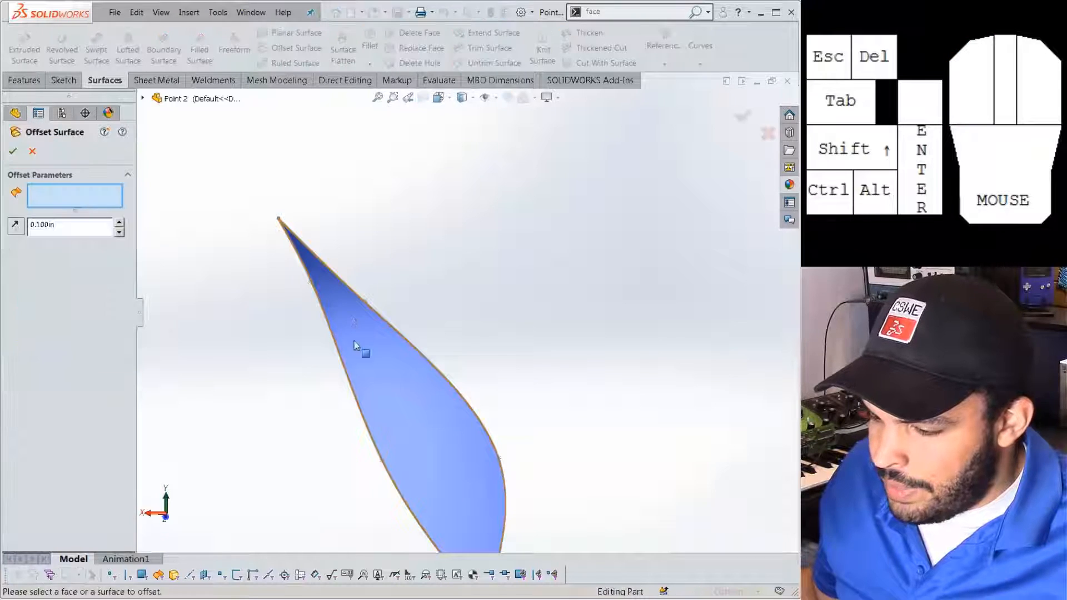
left_click(363, 342)
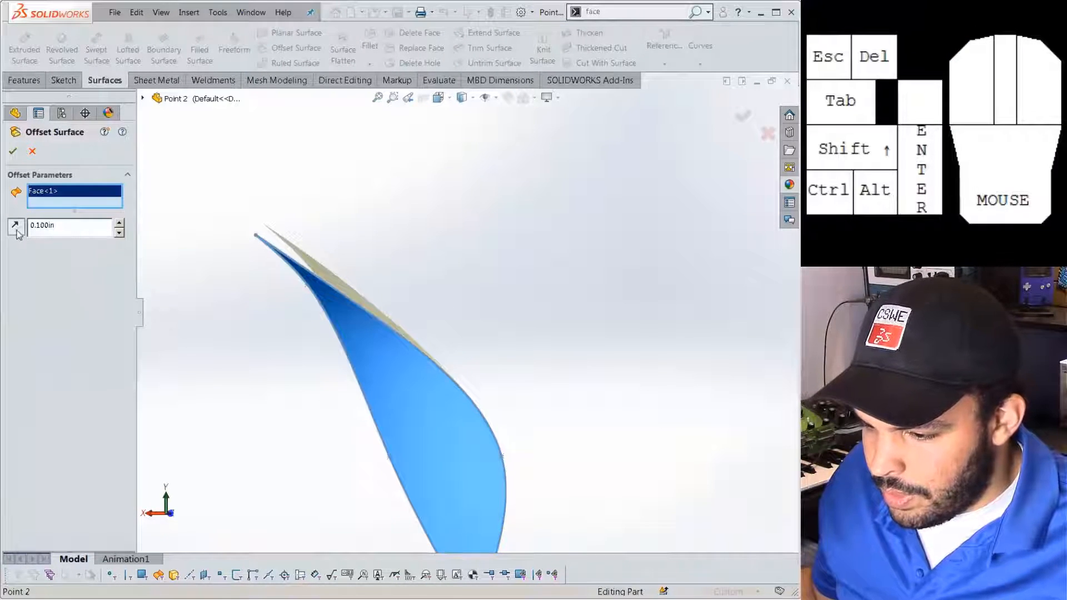
left_click(12, 151)
middle_click_drag(300, 355, 318, 308)
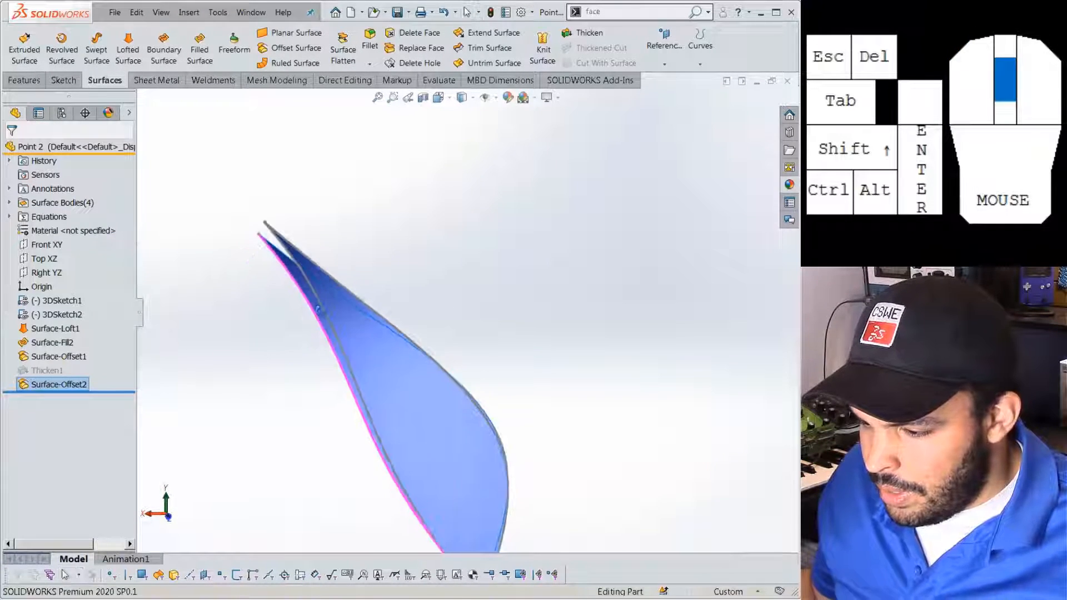
scroll(317, 309, "up", 4)
scroll(475, 465, "down", 5)
scroll(405, 205, "up", 3)
left_click(462, 275)
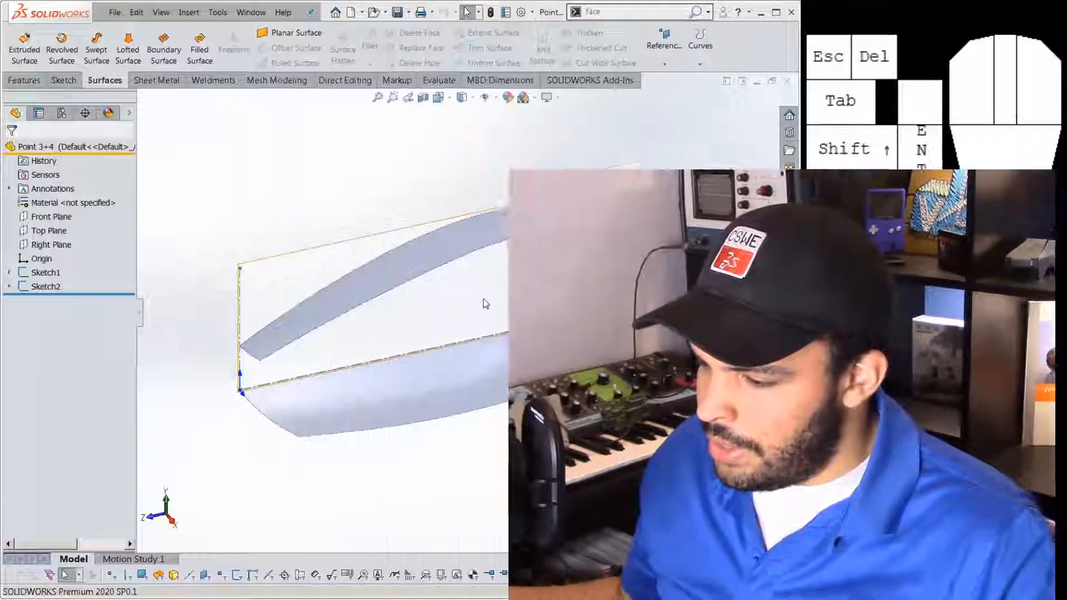
Orbit slightly around the two curved tube surfaces of the Point 3+4 part.
middle_click_drag(484, 300, 385, 275)
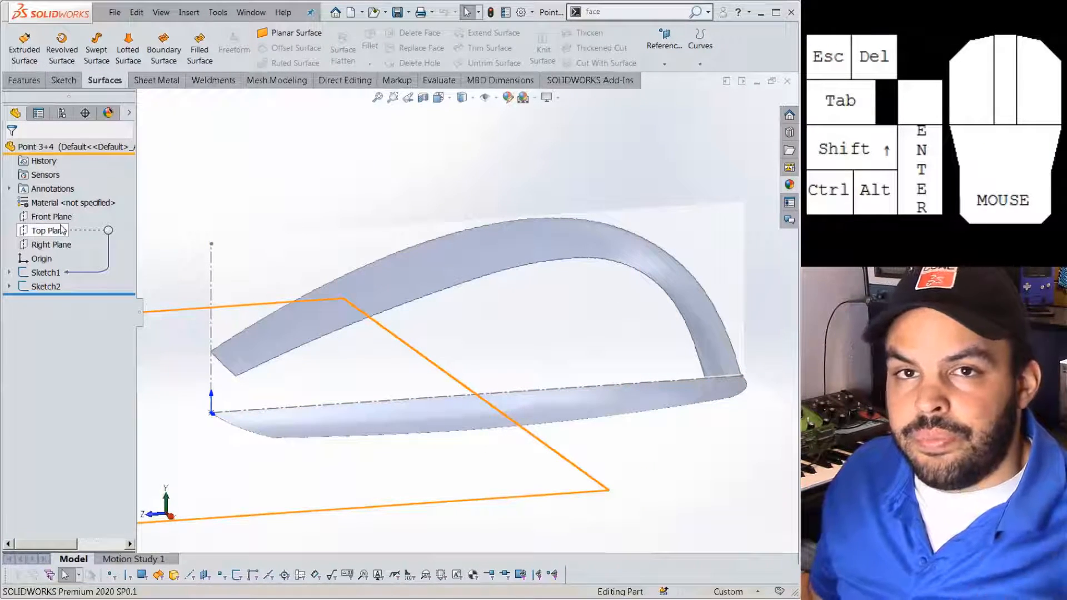
Review Sketch2 and Sketch1, then begin a new sketch on the Right Plane.
left_click(50, 287)
left_click(45, 275)
left_click(120, 225)
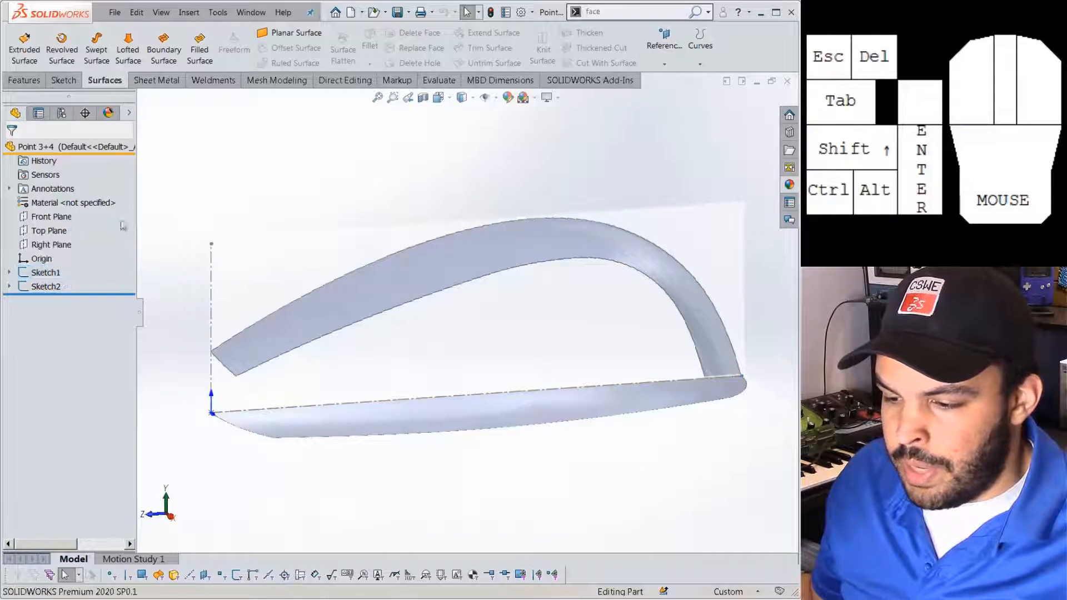
left_click(61, 245)
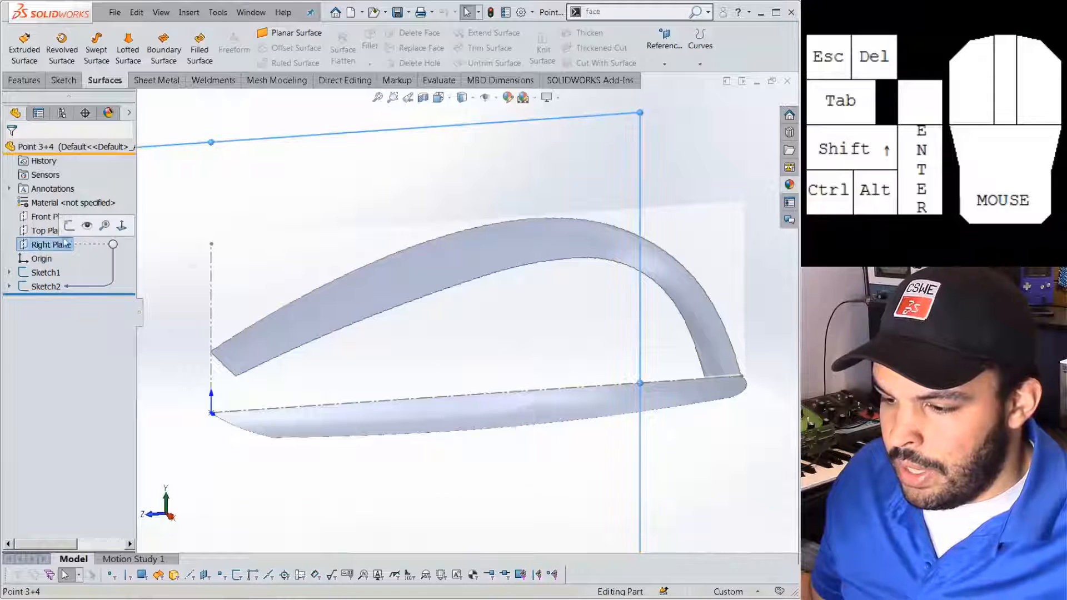
left_click(80, 232)
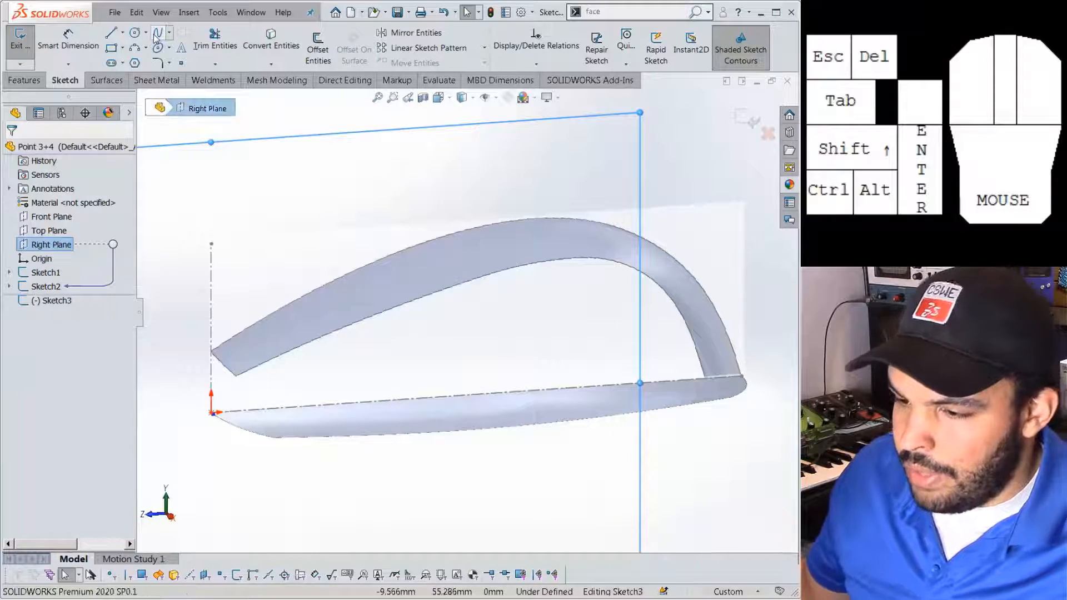
Draw a three-point spline from the left tube end over the arch top to the lower-right corner.
left_click(157, 35)
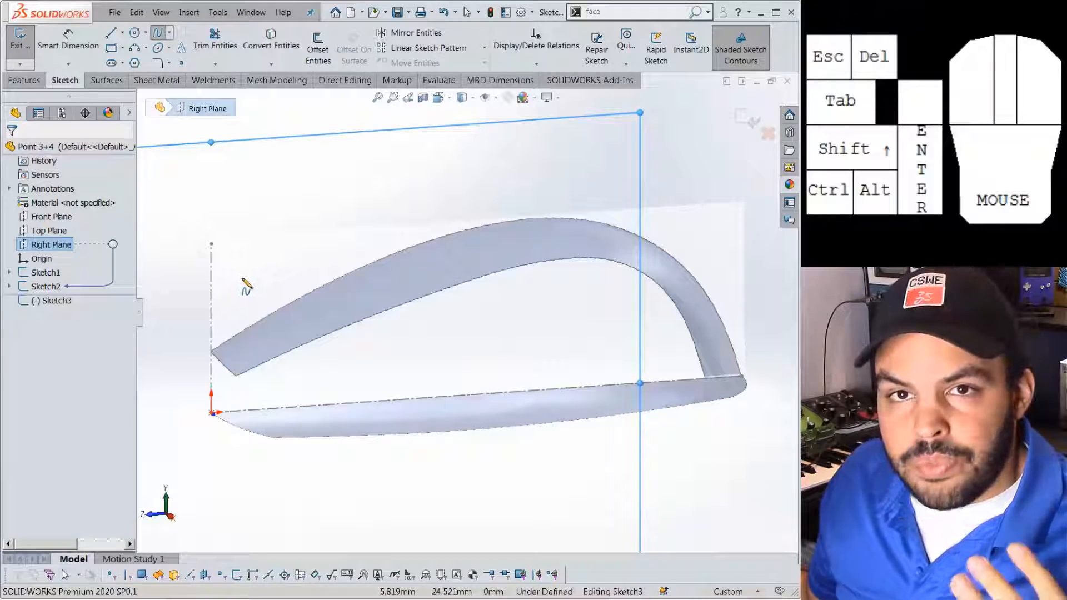
left_click(211, 352)
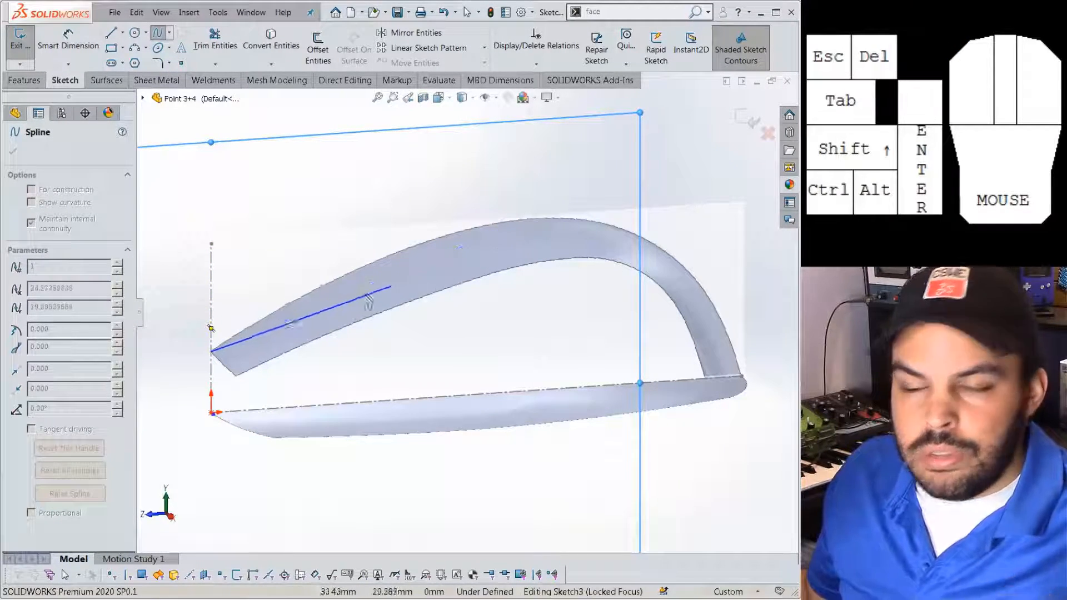
left_click(553, 221)
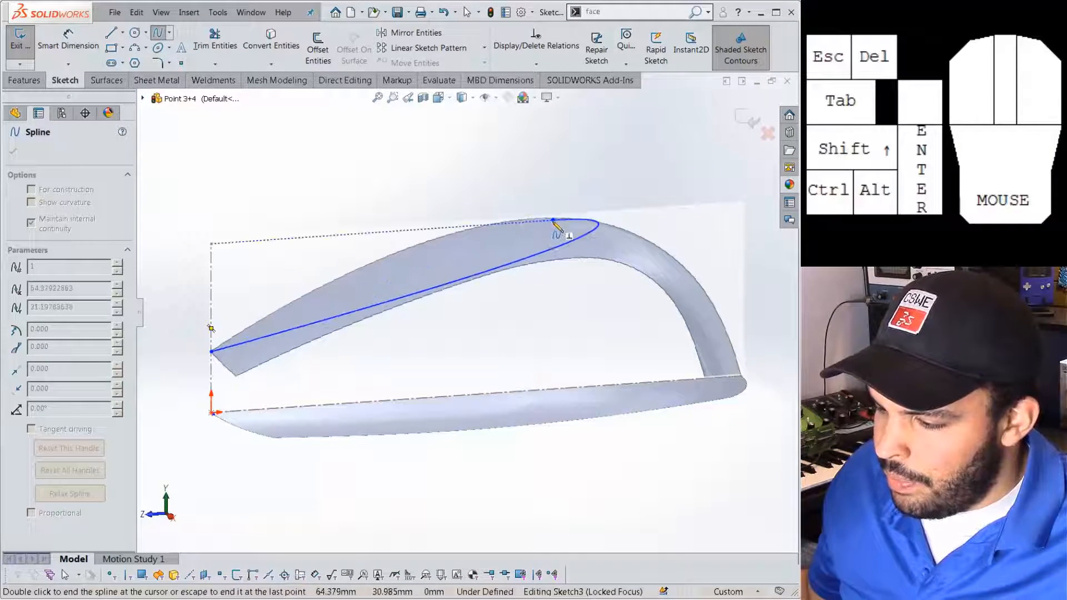
left_click(741, 376)
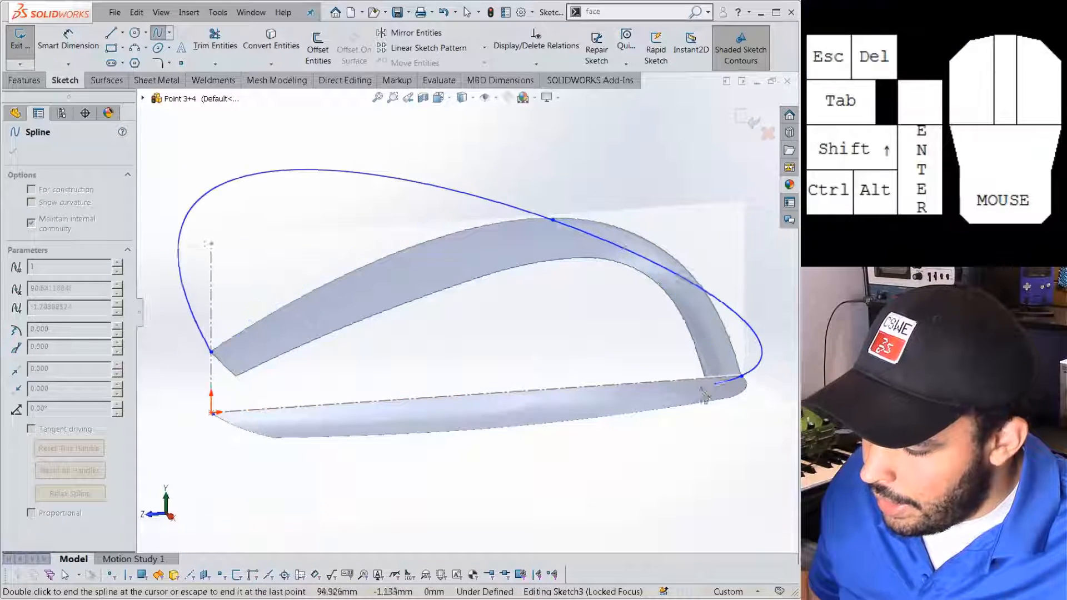
key("Escape")
Adjust the spline's left, end and nearly horizontal top tangents, then show its curvature comb.
left_click(325, 274)
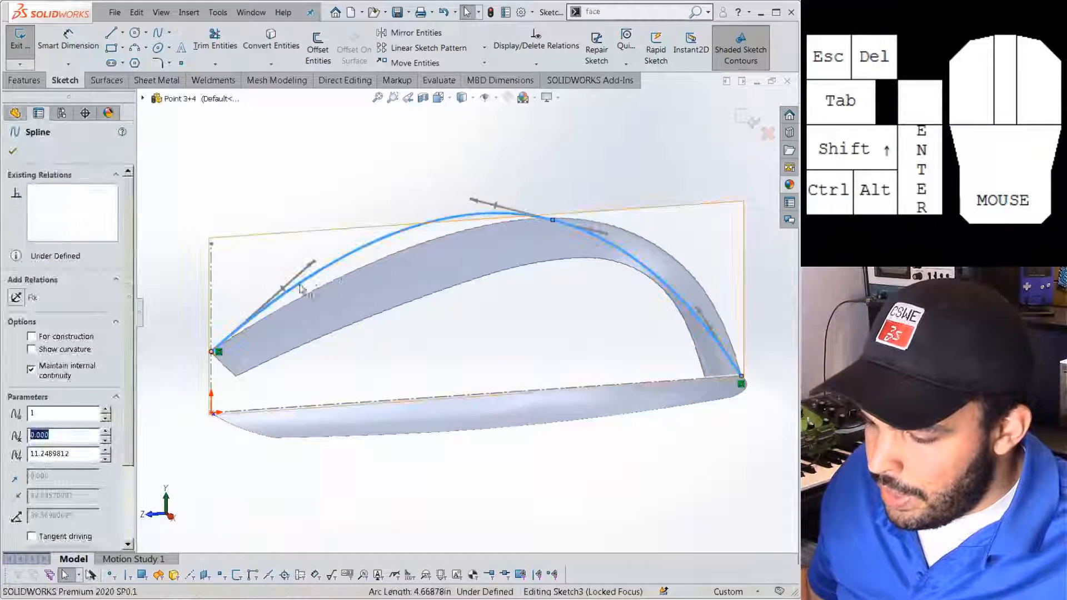
left_click_drag(325, 275, 326, 282)
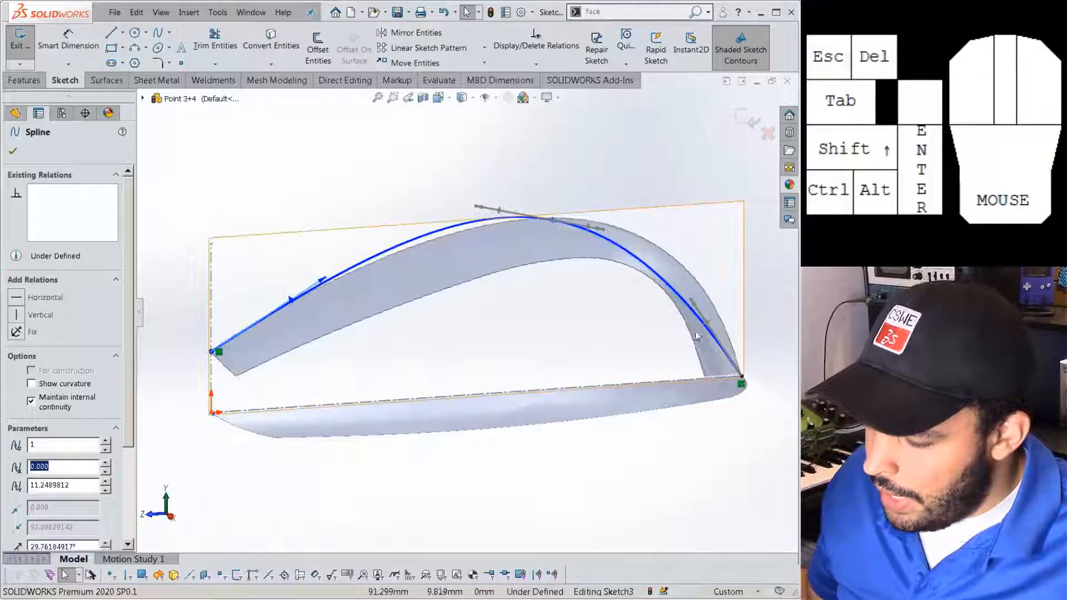
left_click_drag(722, 292, 721, 284)
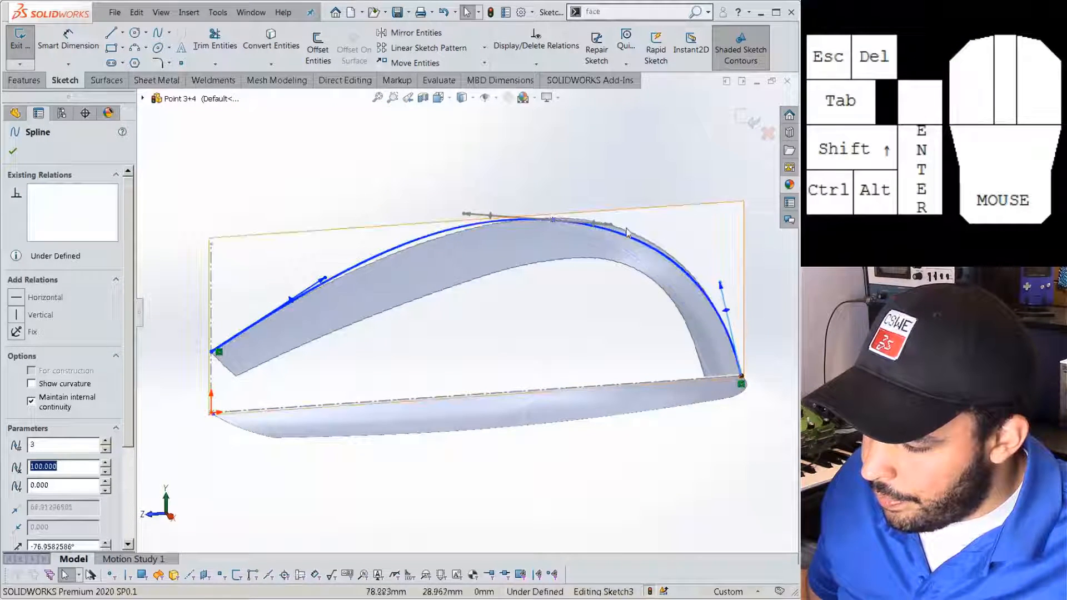
left_click_drag(618, 225, 622, 219)
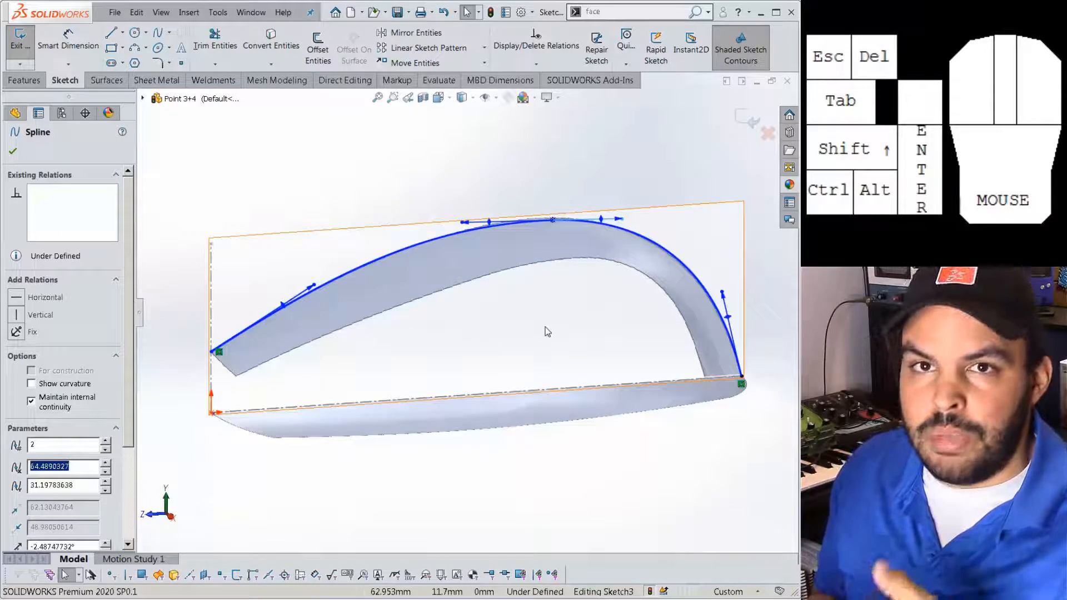
left_click(407, 250)
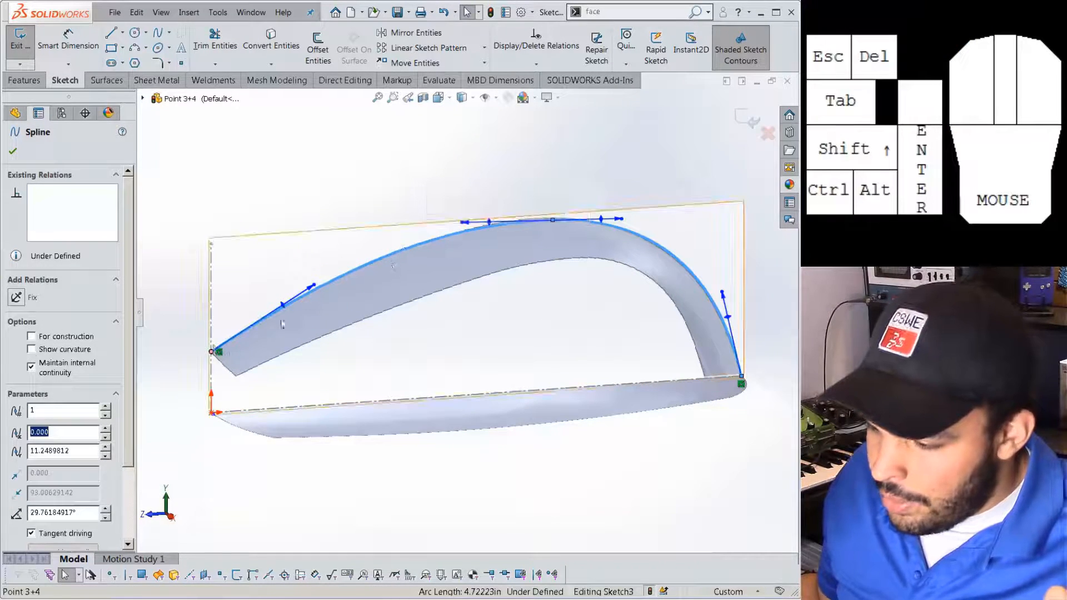
left_click(65, 350)
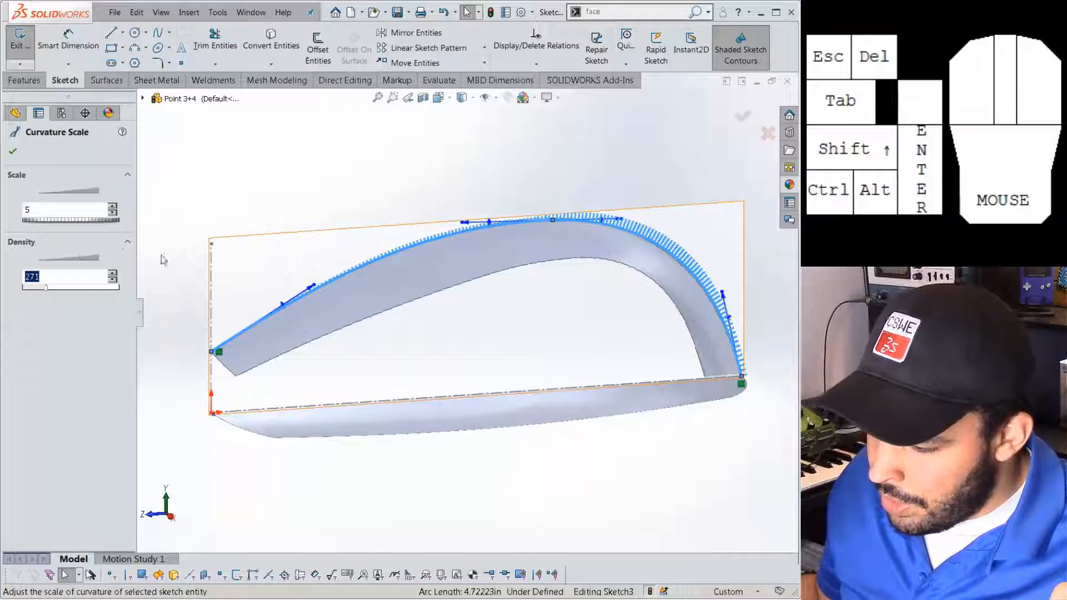
Raise the spline's curvature comb scale from 5 to 15.
left_click(78, 220)
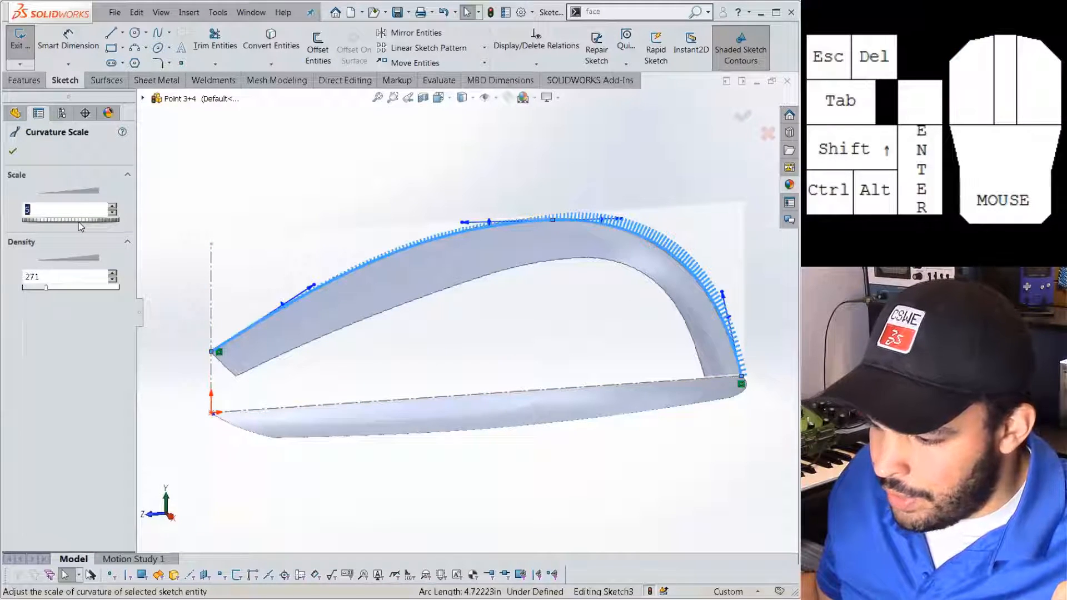
left_click(78, 220)
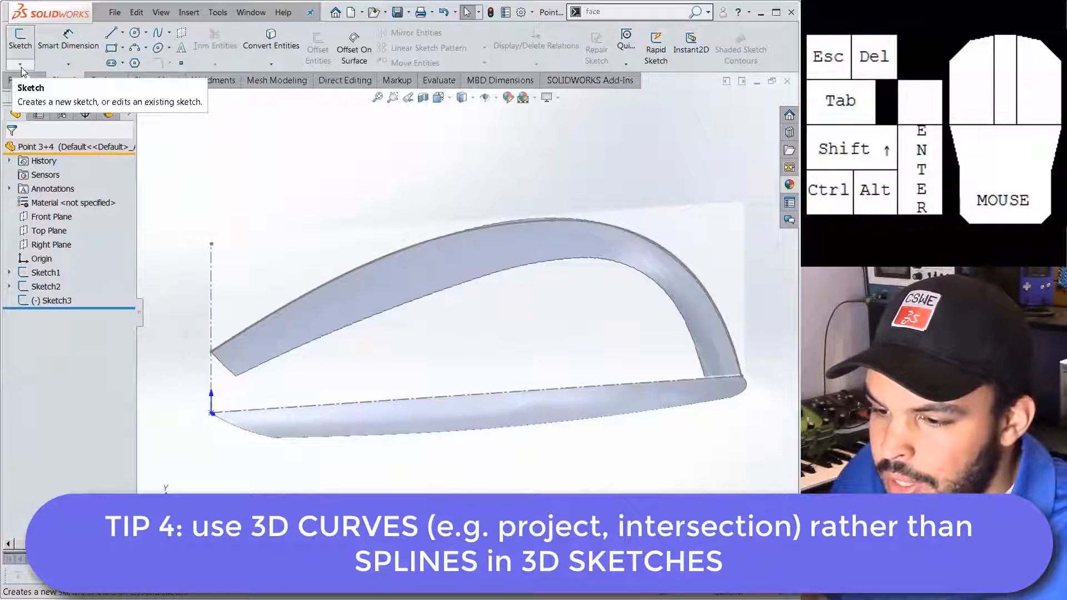
left_click(21, 64)
left_click(33, 90)
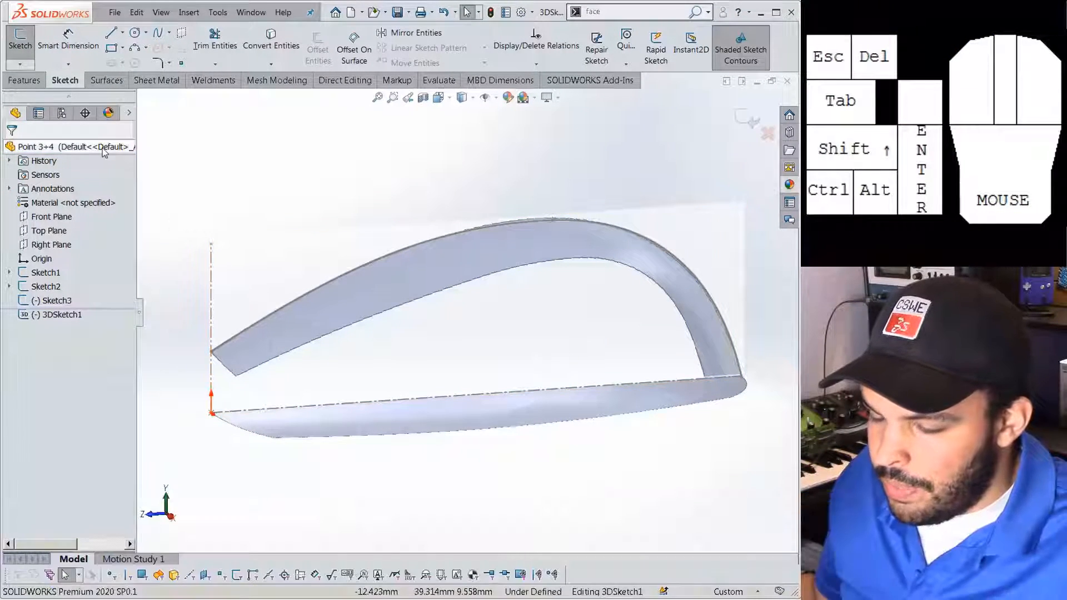
scroll(417, 335, "down", 2)
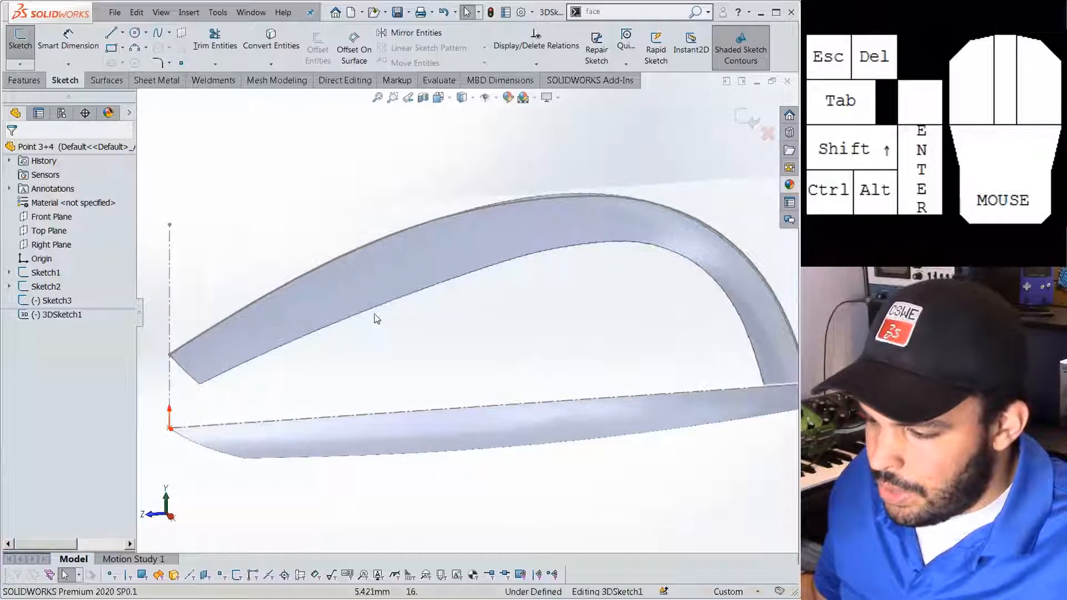
scroll(417, 334, "up", 1)
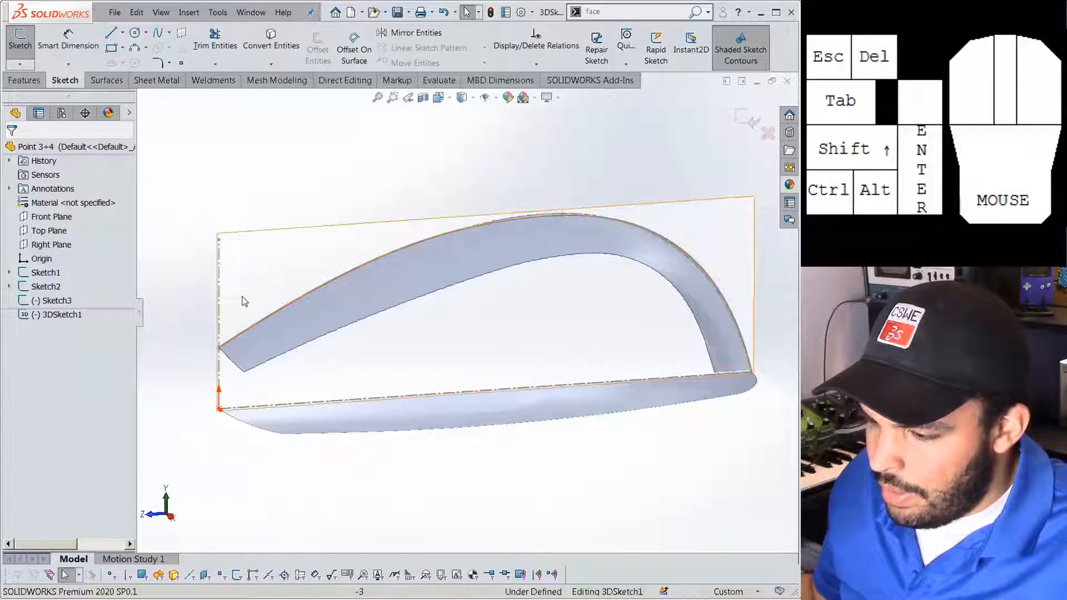
scroll(428, 328, "down", 2)
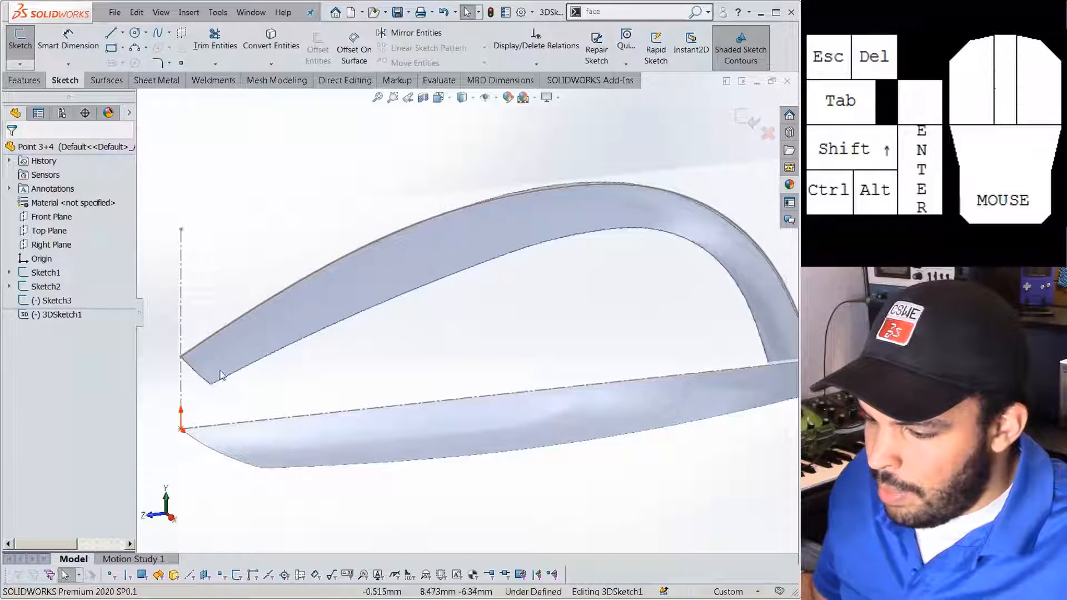
middle_click_drag(754, 315, 677, 501)
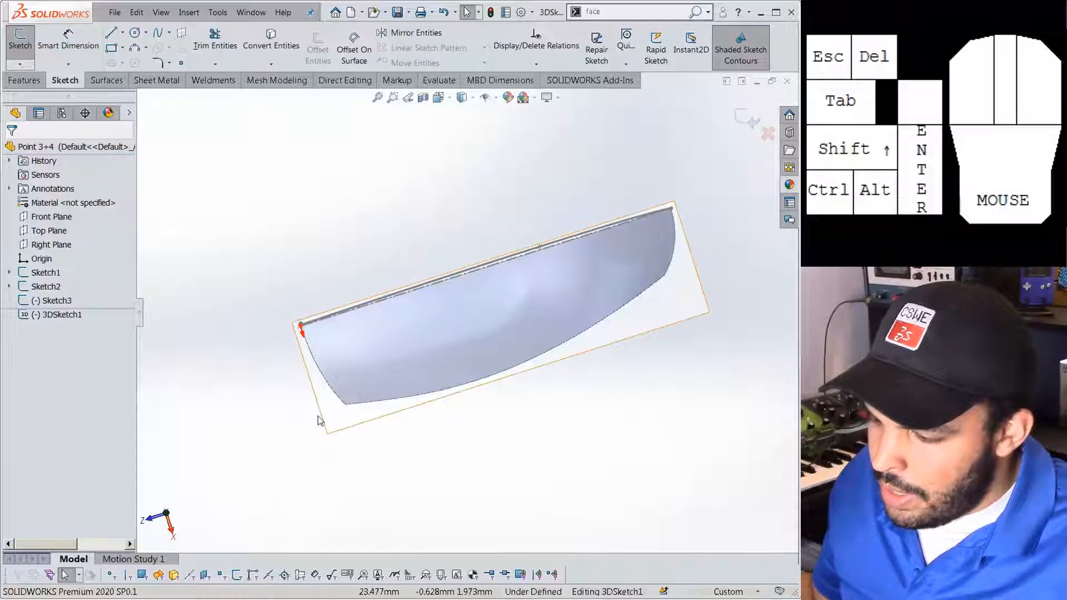
mouse_move(493, 354)
middle_mouse_down()
mouse_move(507, 269)
mouse_move(565, 178)
mouse_move(493, 336)
mouse_move(500, 295)
mouse_move(436, 352)
middle_mouse_up()
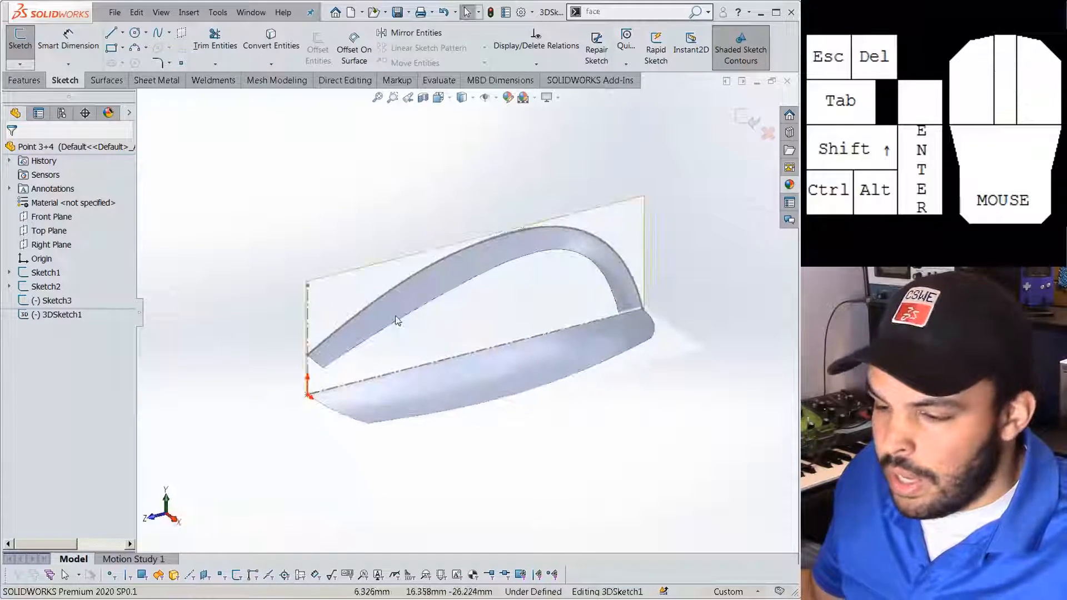
left_click(22, 65)
left_click(33, 78)
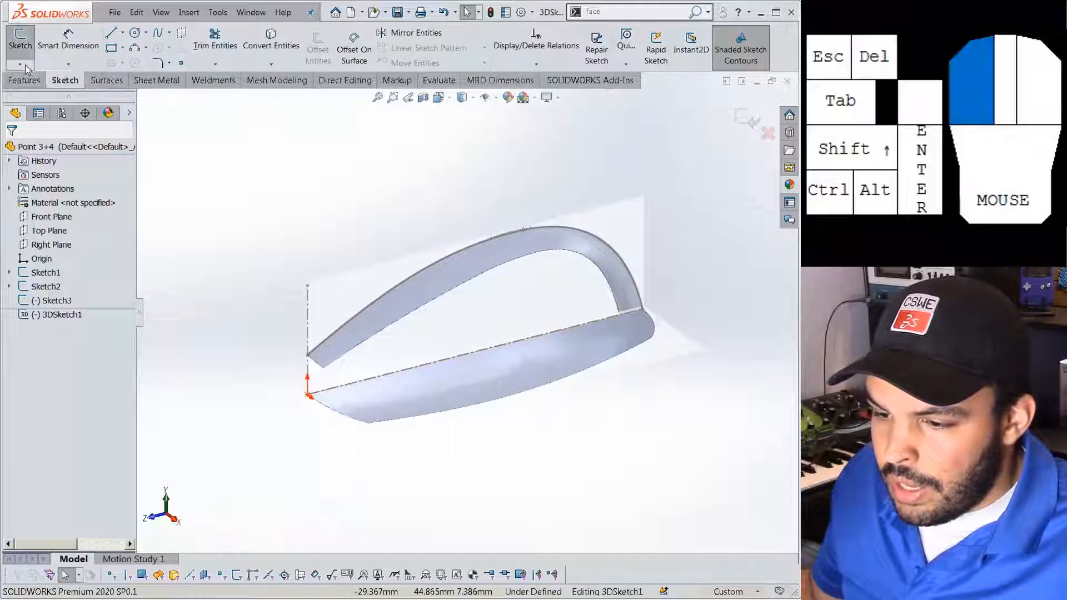
left_click(158, 32)
left_click(347, 357)
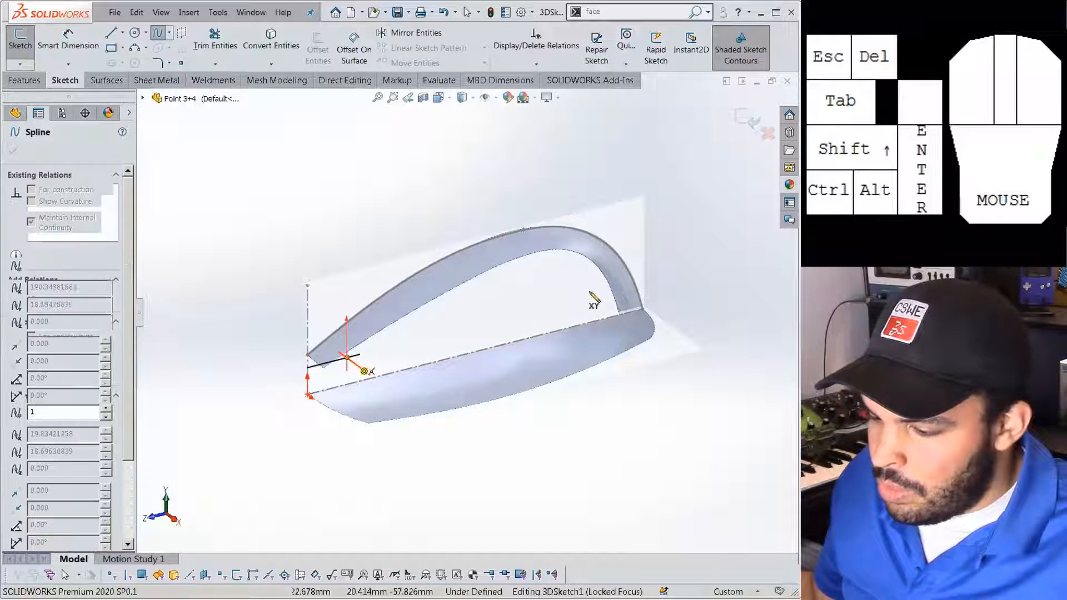
left_click(621, 314)
key("Escape")
middle_click_drag(428, 350, 489, 355)
left_click(445, 366)
left_click_drag(446, 367, 479, 343)
middle_click_drag(480, 343, 372, 337)
left_click_drag(425, 311, 424, 277)
middle_click_drag(425, 278, 403, 284)
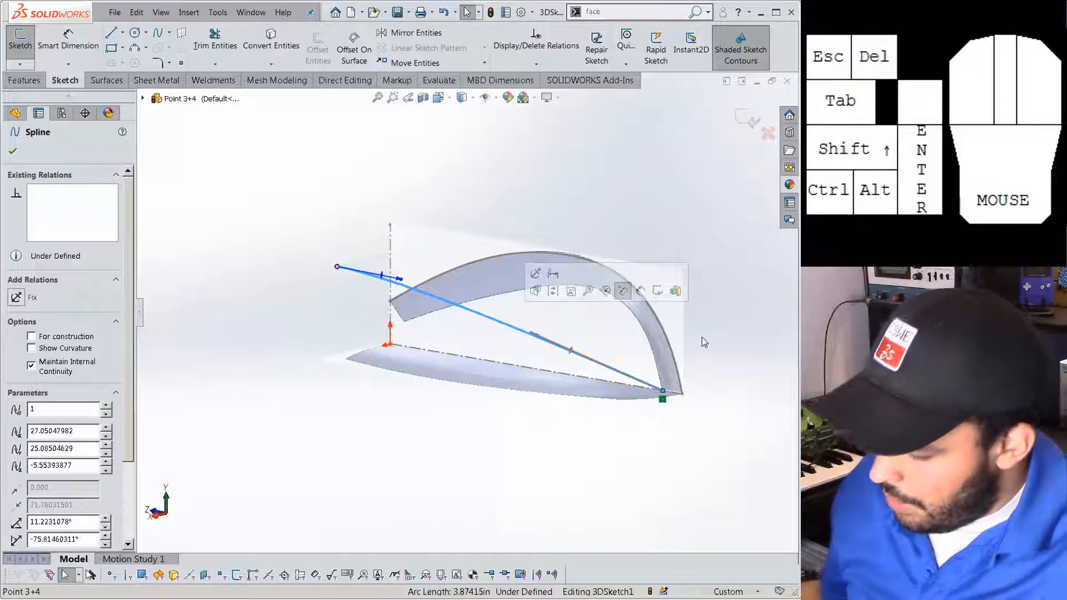
key("Delete")
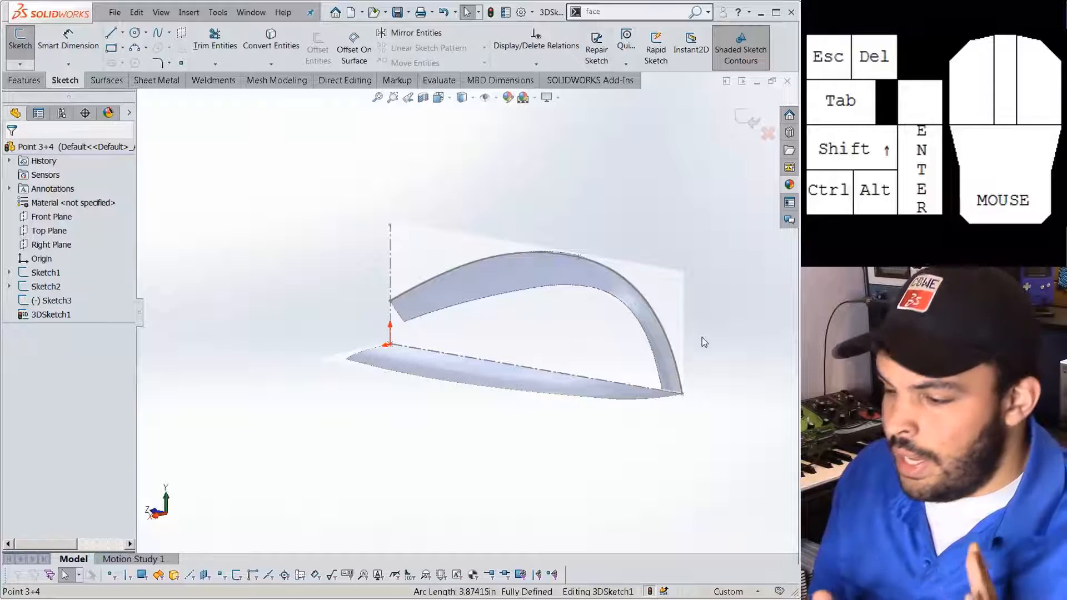
scroll(437, 328, "down", 1)
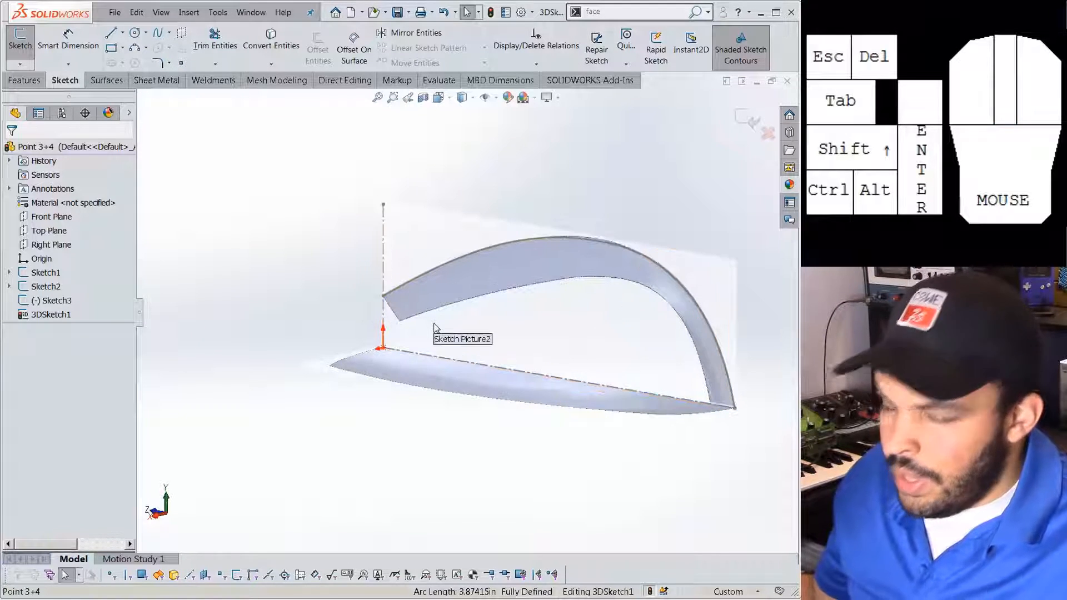
middle_click_drag(453, 323, 488, 325)
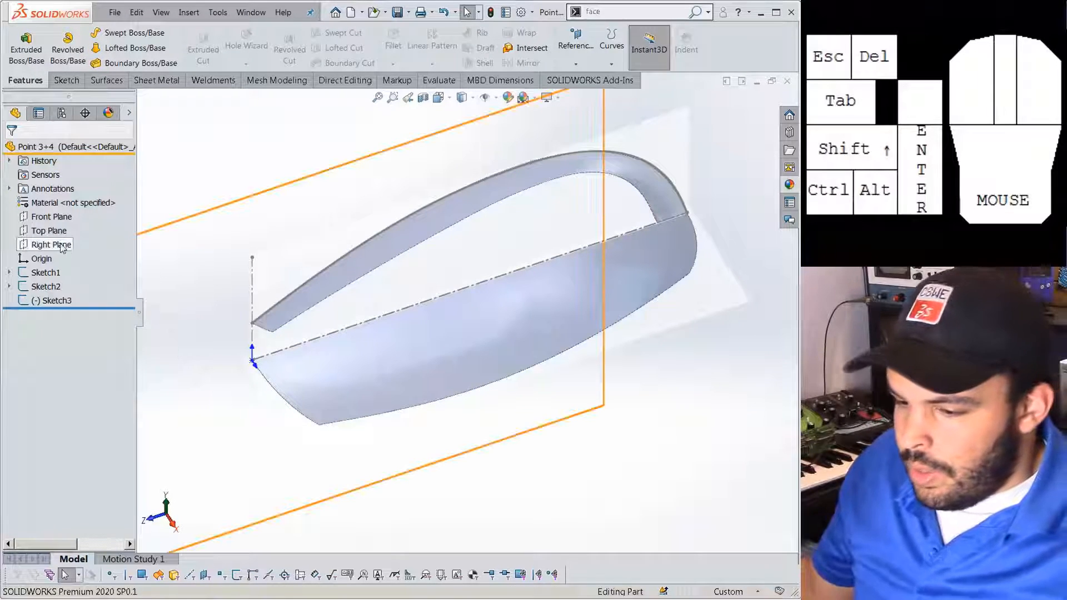
On a new Right Plane sketch, draw a spline from the upper tube's open end over the arch to the lower-right corner.
left_click(61, 246)
left_click(87, 239)
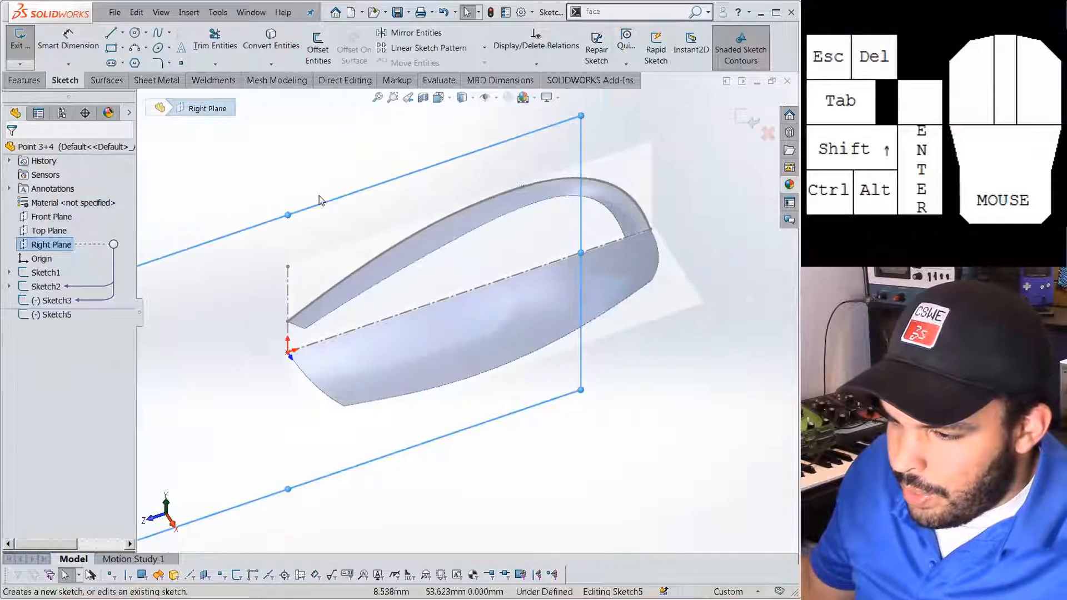
left_click(157, 32)
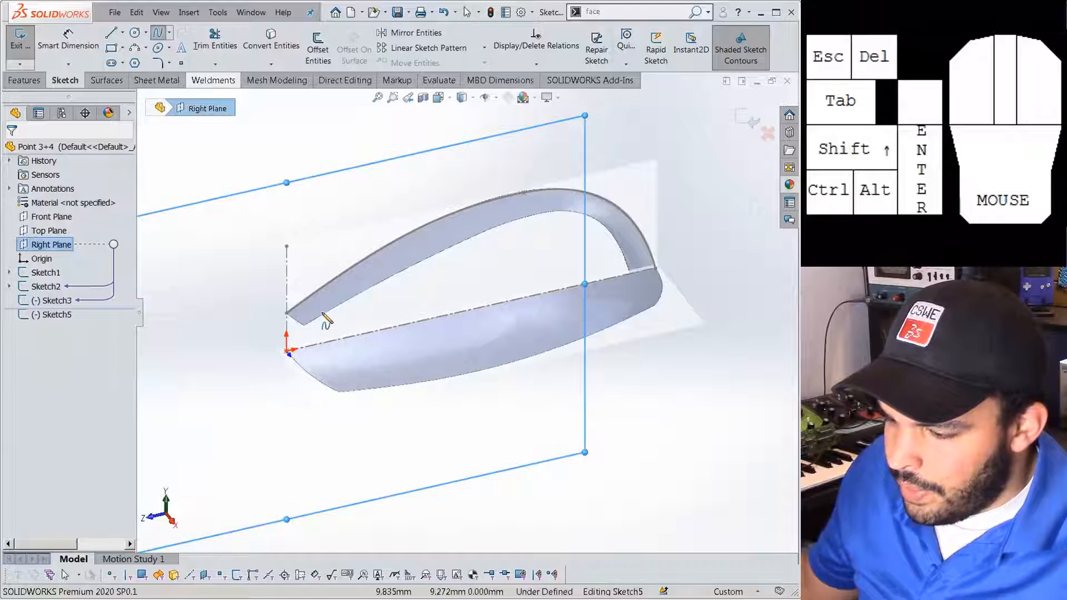
left_click(304, 324)
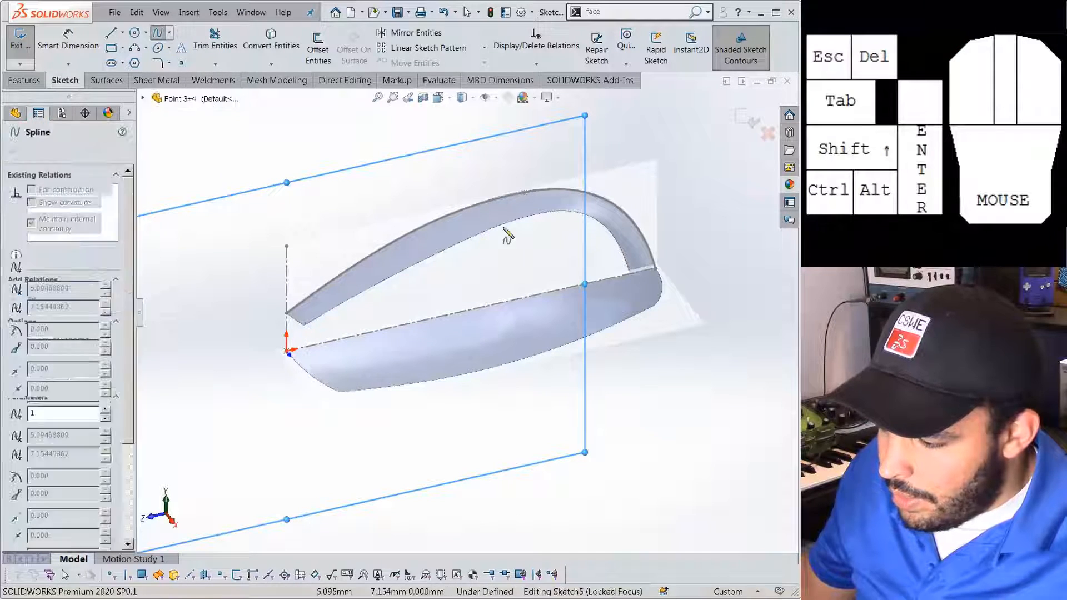
left_click(563, 212)
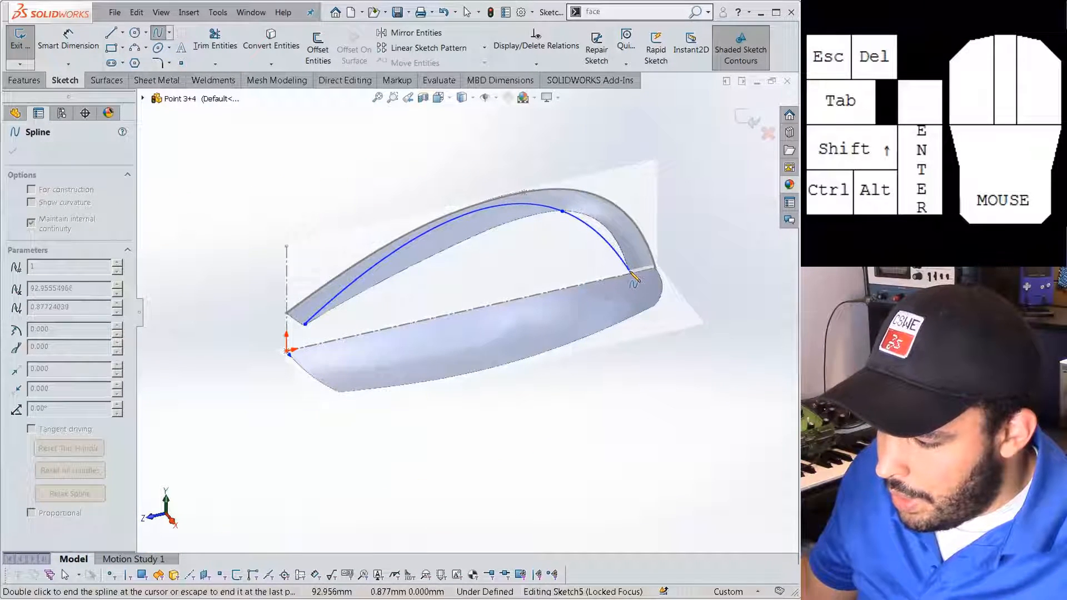
double_click(629, 273)
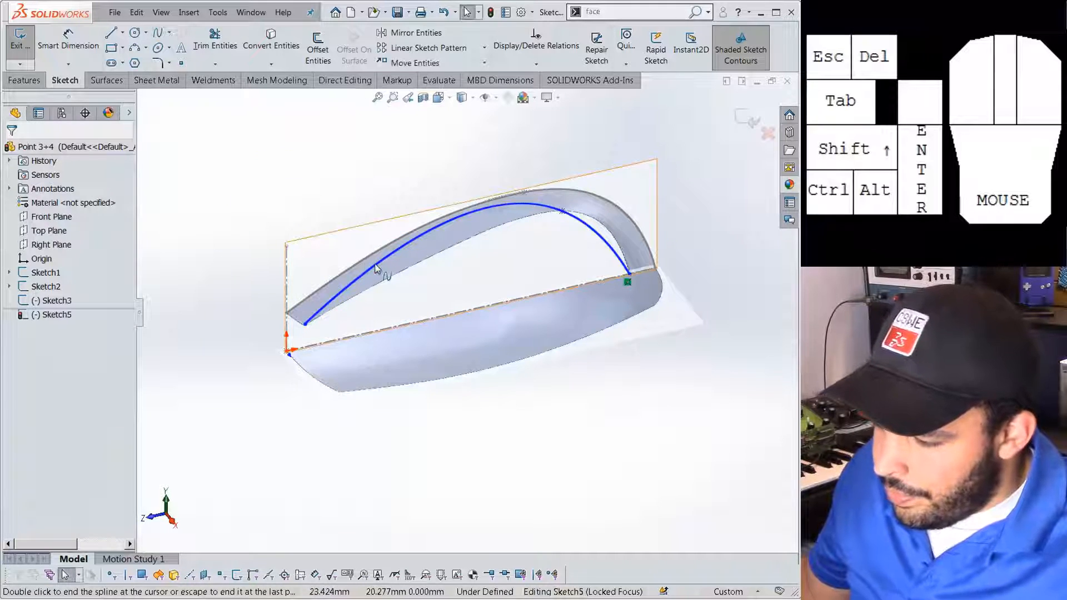
Reshape the spline's start and end tangents and refine its top point, then exit Sketch5.
left_click(391, 240)
left_click_drag(392, 244, 429, 263)
left_click_drag(610, 249, 614, 237)
left_click(577, 207)
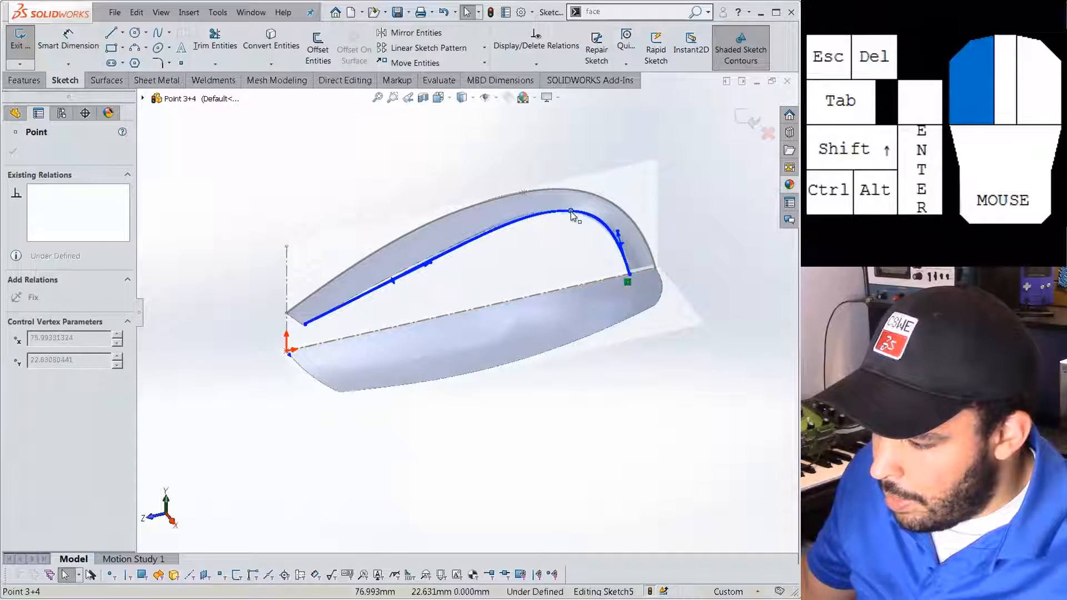
left_click_drag(567, 211, 568, 210)
left_click(530, 263)
scroll(453, 259, "up", 1)
scroll(451, 258, "down", 3)
left_click(433, 278)
scroll(495, 302, "up", 3)
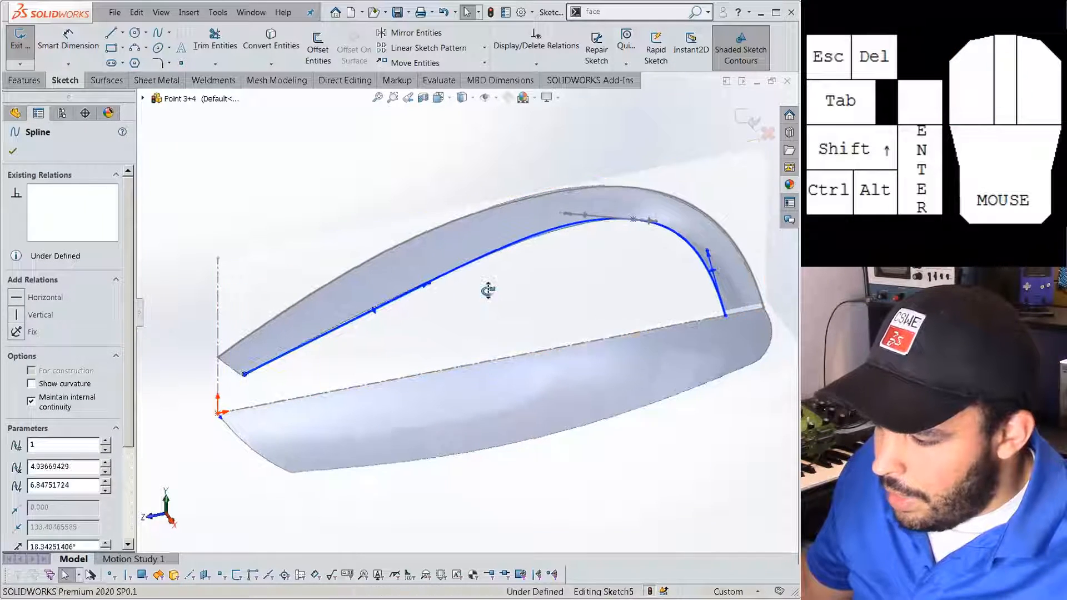
scroll(633, 223, "down", 2)
left_click(745, 126)
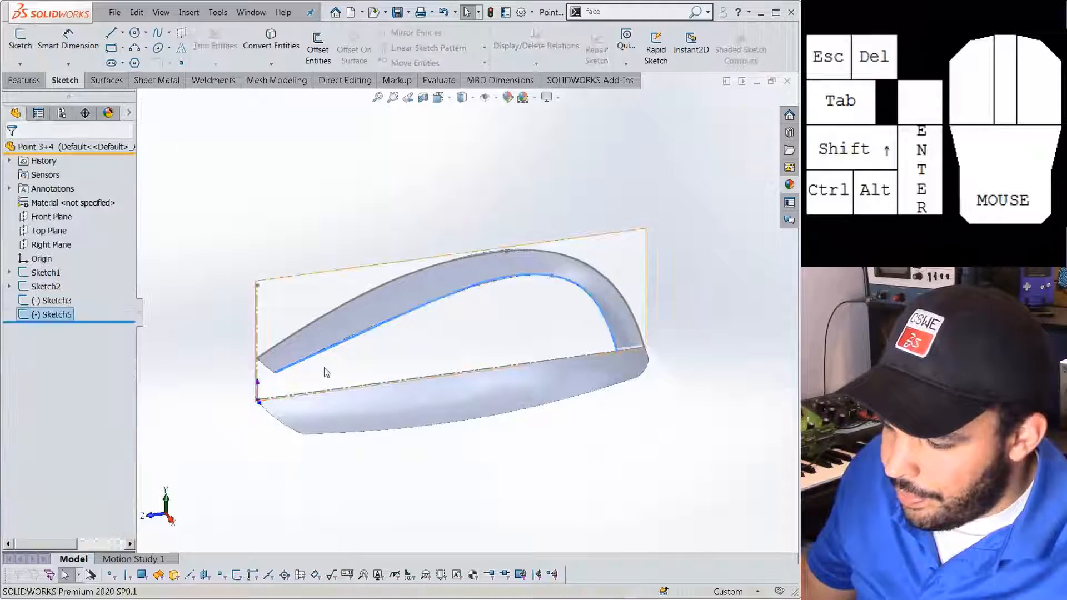
On a new Top Plane sketch, draw a spline along the lower tube's edge and pull its tangent to hug it.
left_click(57, 231)
left_click(66, 212)
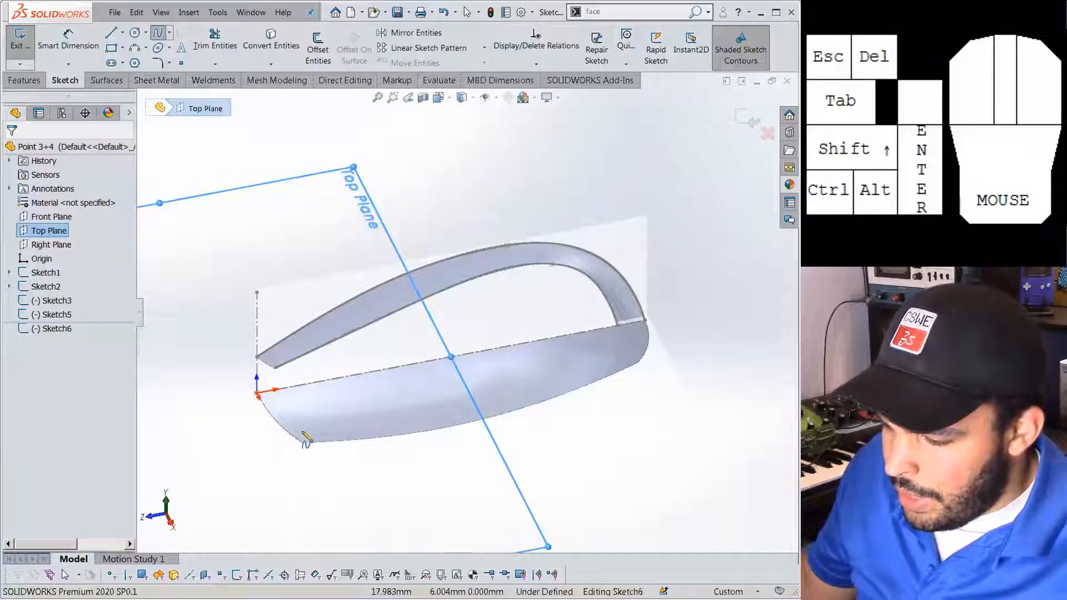
left_click_drag(304, 447, 639, 369)
left_click(503, 396)
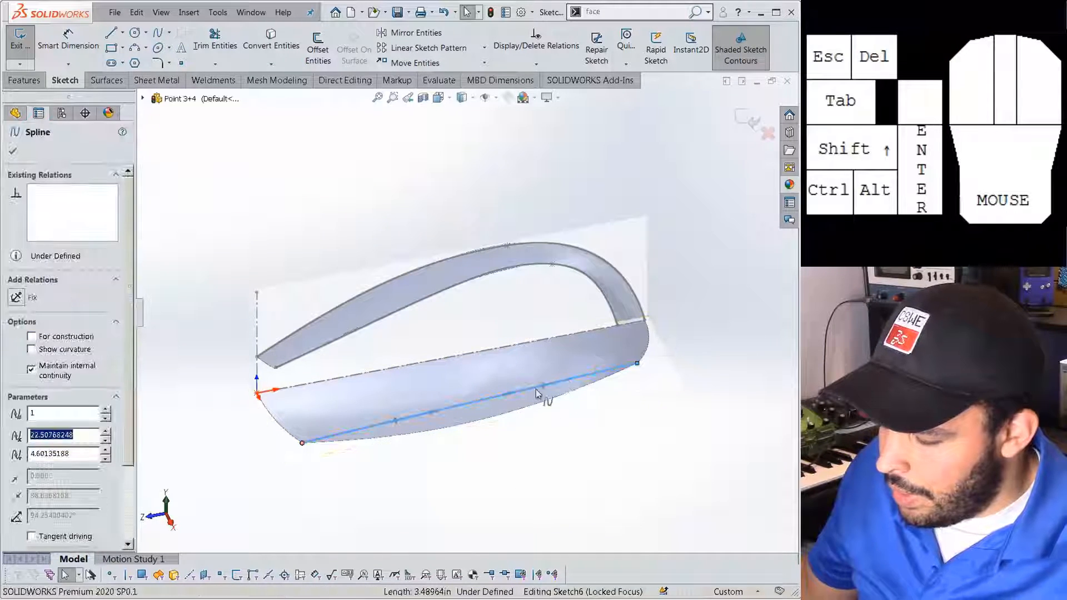
left_click_drag(502, 396, 529, 422)
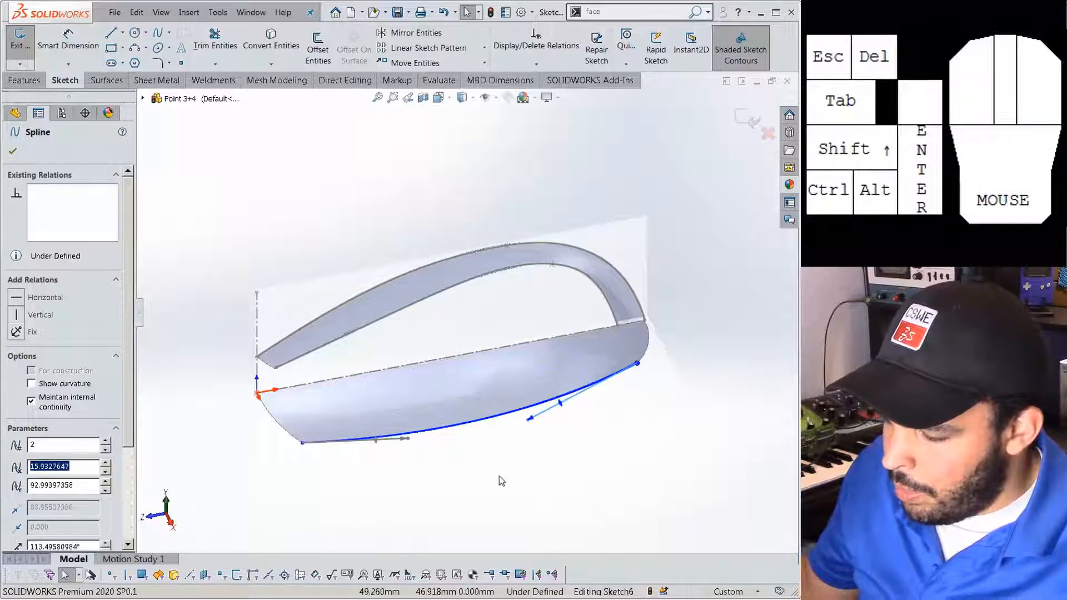
left_click(454, 448)
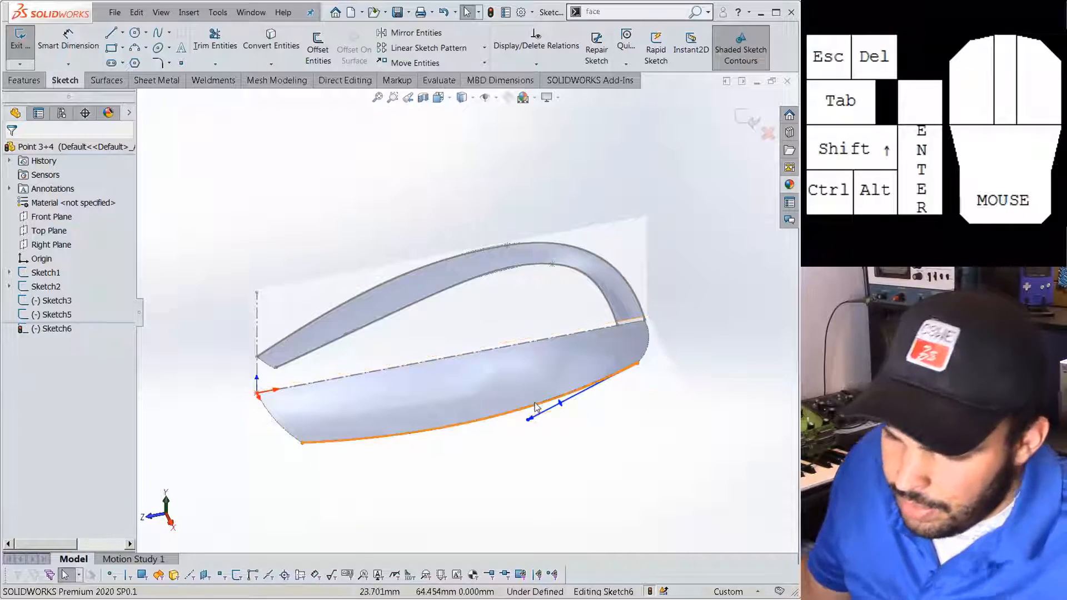
Make the lower spline's endpoints horizontal with the matching Sketch5 spline endpoints.
mouse_move(643, 374)
middle_mouse_down()
mouse_move(619, 376)
mouse_move(638, 391)
middle_mouse_up()
left_click(635, 390)
left_click(632, 335, "ctrl")
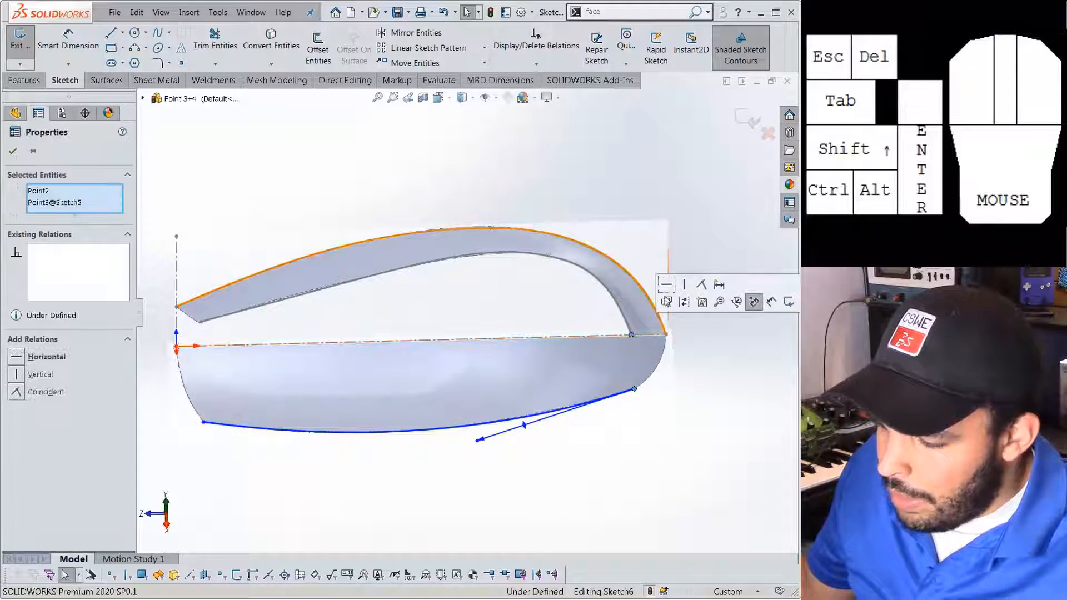
left_click(670, 287)
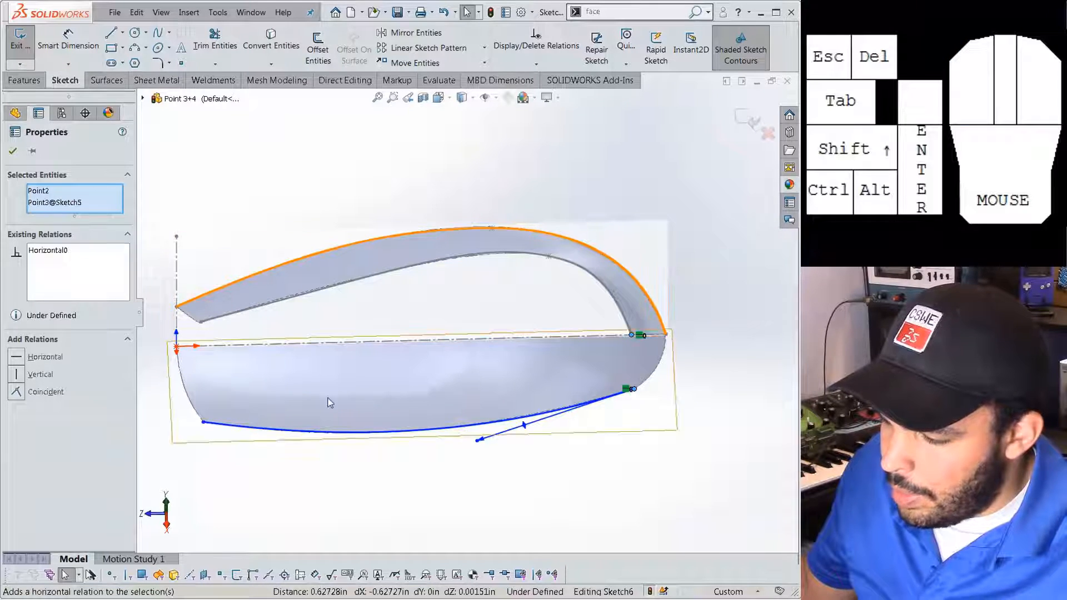
left_click(203, 422)
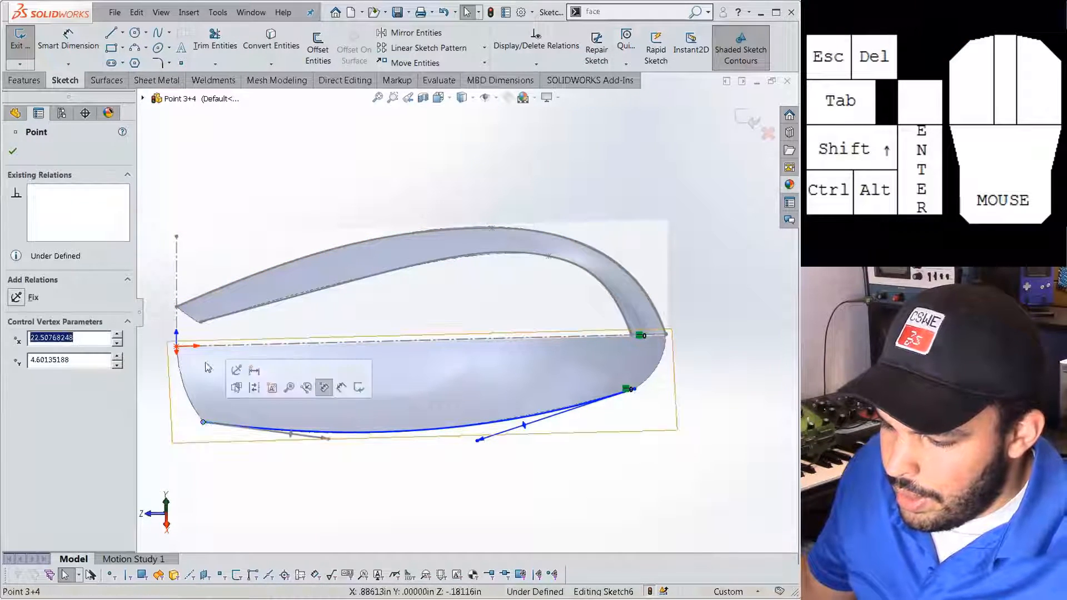
left_click(201, 324, "ctrl")
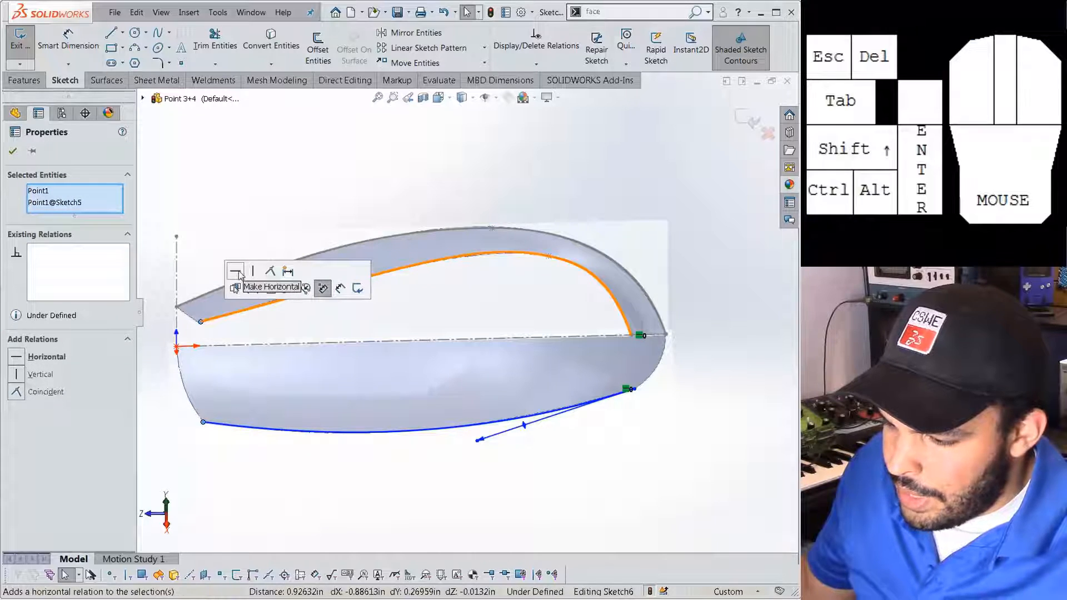
left_click(242, 220)
Close the Design Library pane and exit Sketch6.
left_click(24, 80)
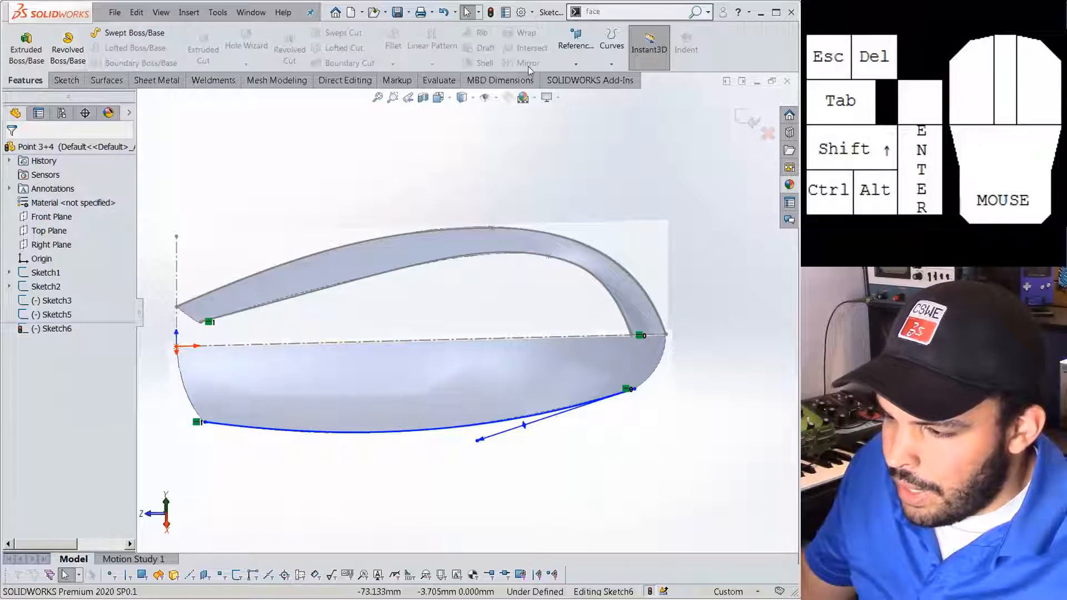
left_click(789, 133)
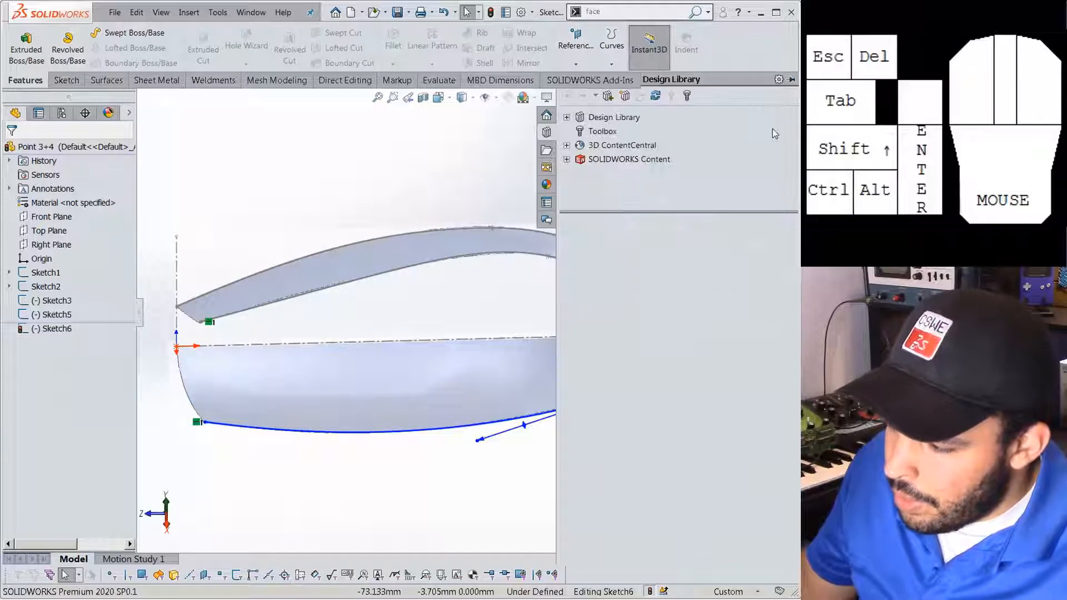
left_click(450, 159)
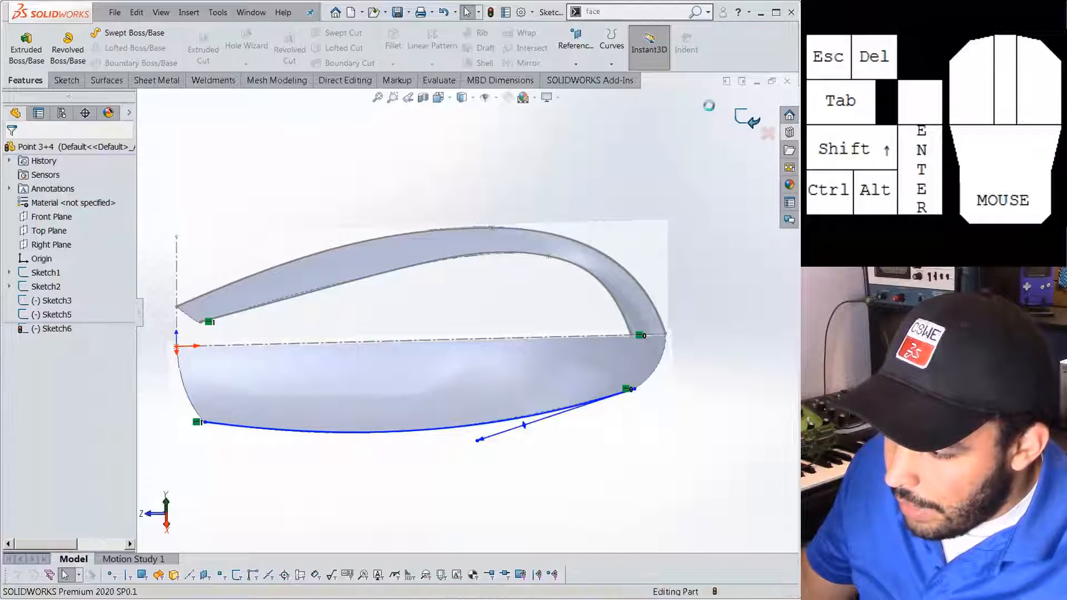
left_click(748, 117)
left_click(24, 80)
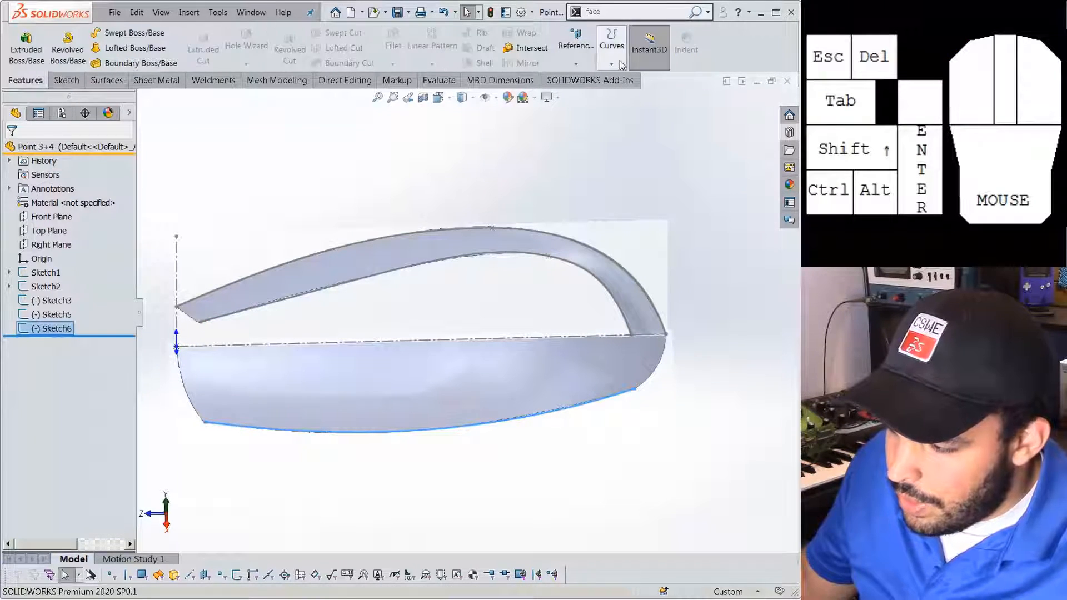
Create Curve1 as a sketch-on-sketch projected curve from Sketch6 and Sketch5.
left_click(611, 45)
left_click(641, 78)
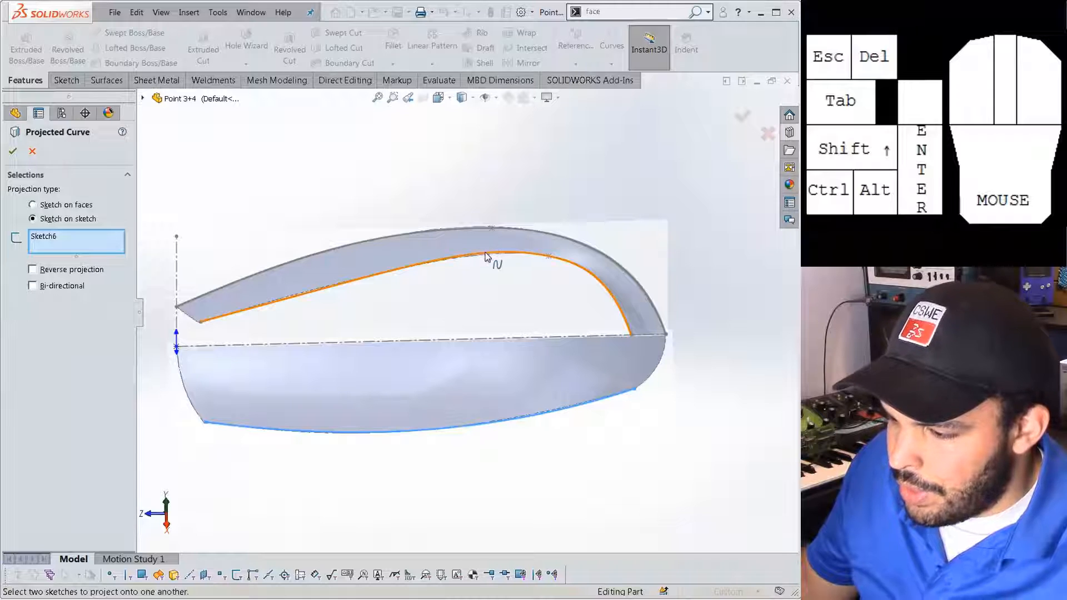
left_click(485, 256)
middle_click_drag(486, 266, 455, 308)
middle_click_drag(351, 332, 148, 287)
left_click(12, 152)
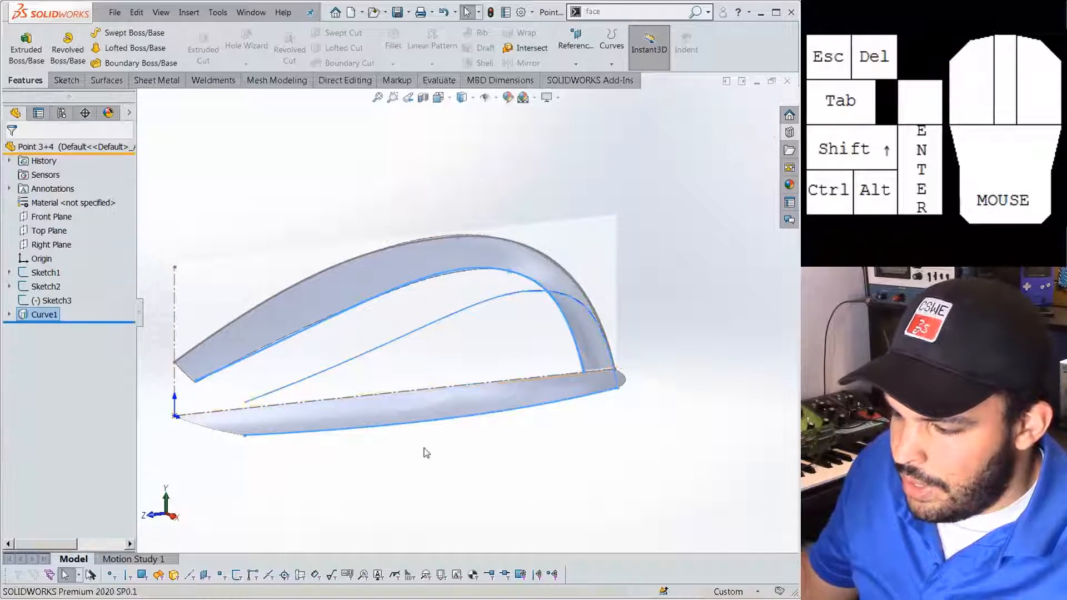
middle_click_drag(367, 429, 397, 435)
Suppress Curve1, then expand it and select its source Sketch5.
key("Tab")
left_click(428, 414)
middle_click_drag(487, 404, 409, 388)
left_click(66, 316)
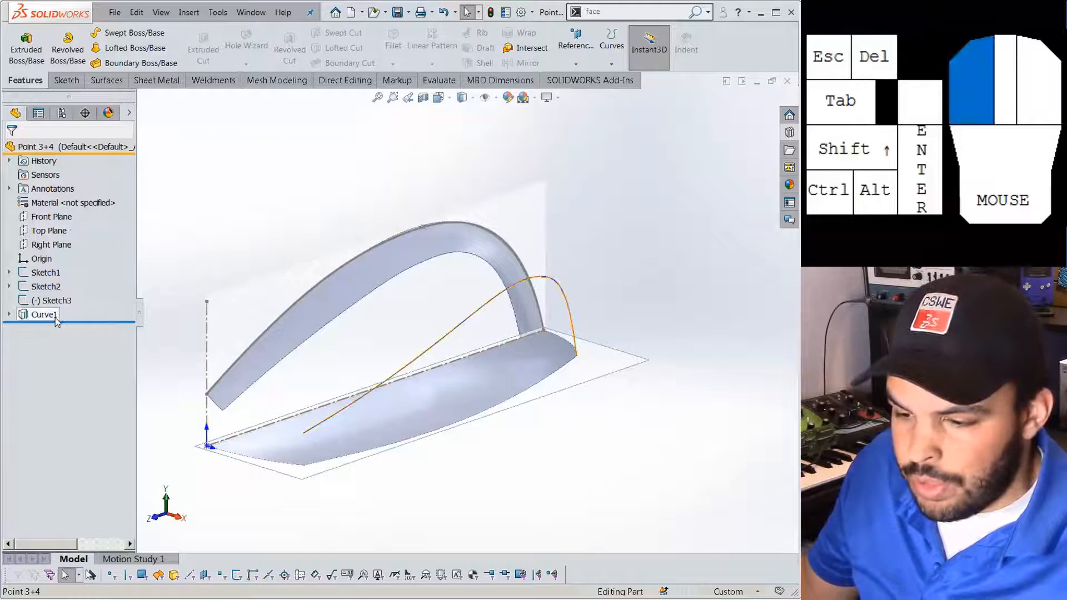
left_click(85, 284)
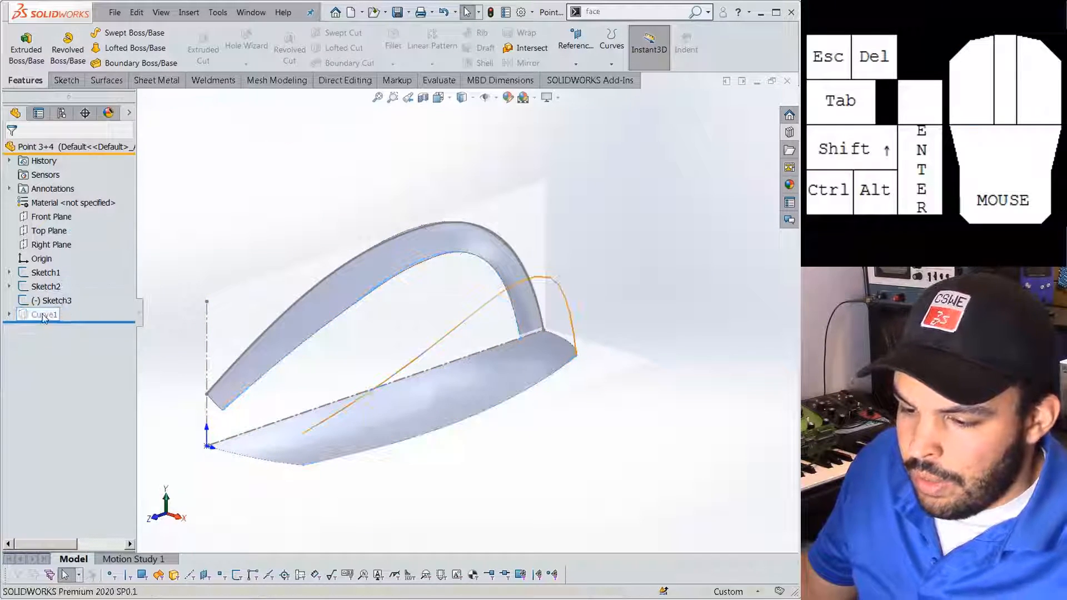
left_click(9, 315)
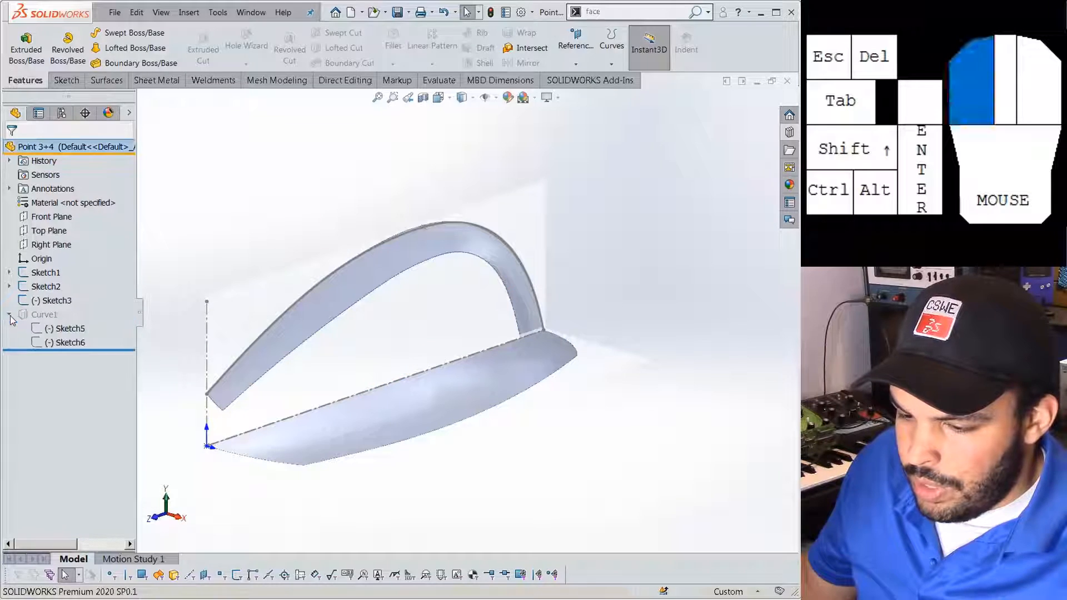
left_click(67, 329)
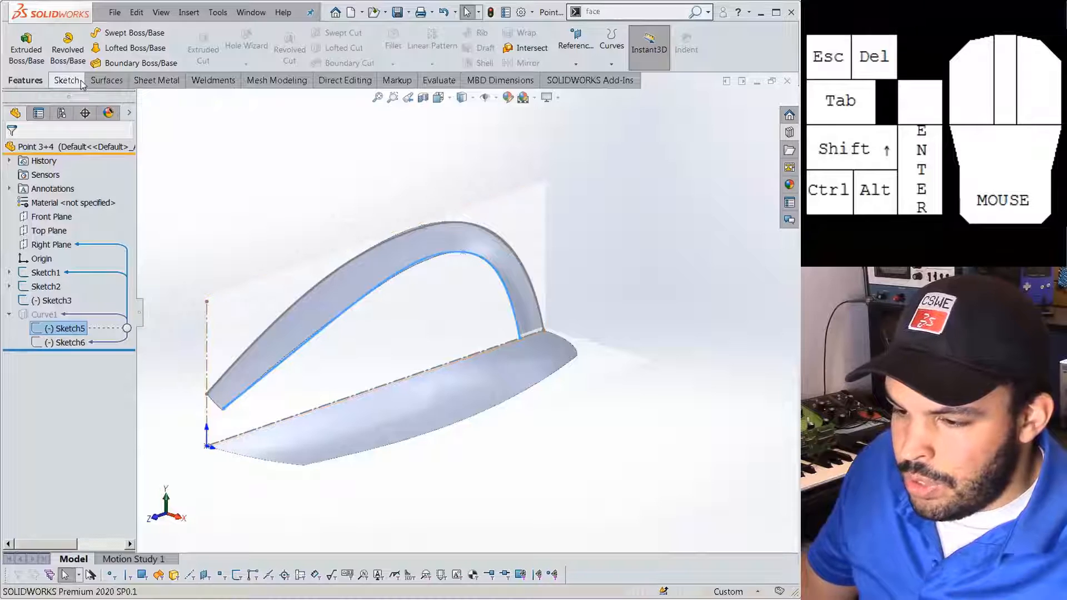
Extrude Sketch5 into the first surface, Surface-Extrude1.
left_click(104, 80)
left_click(24, 50)
left_click_drag(421, 337, 542, 362)
right_click(543, 362)
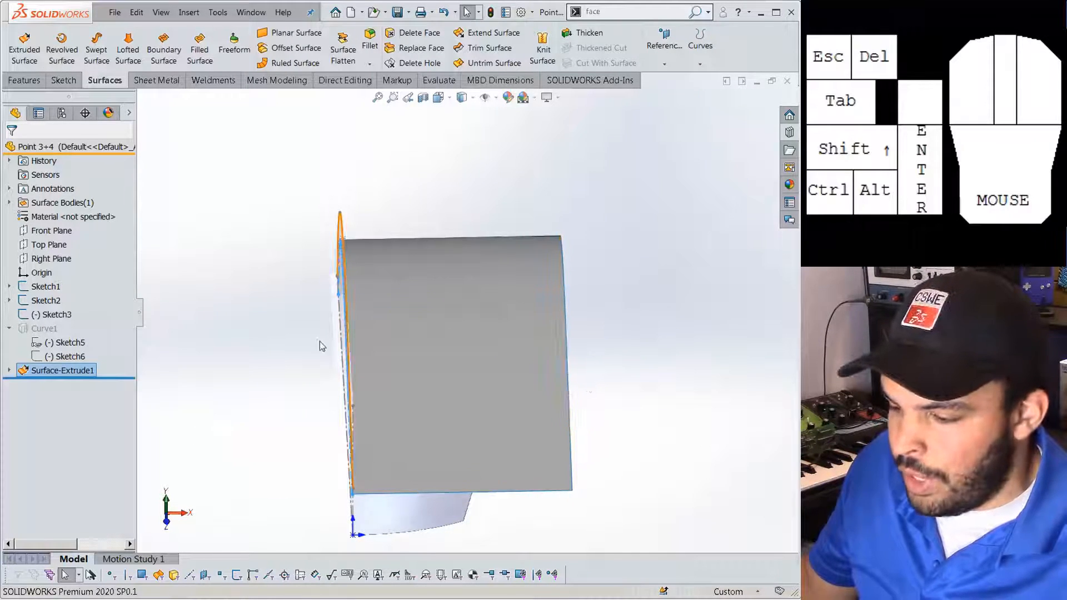
middle_click_drag(321, 346, 430, 475)
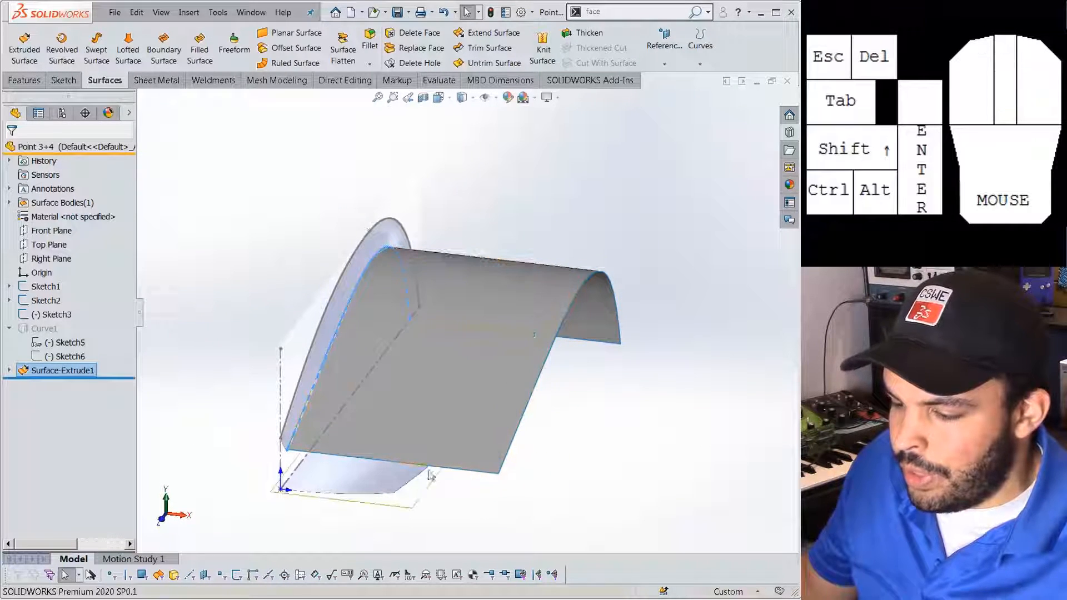
Extrude Sketch6 into a 45 mm blind surface, Surface-Extrude2, crossing the first.
left_click(65, 356)
left_click(24, 50)
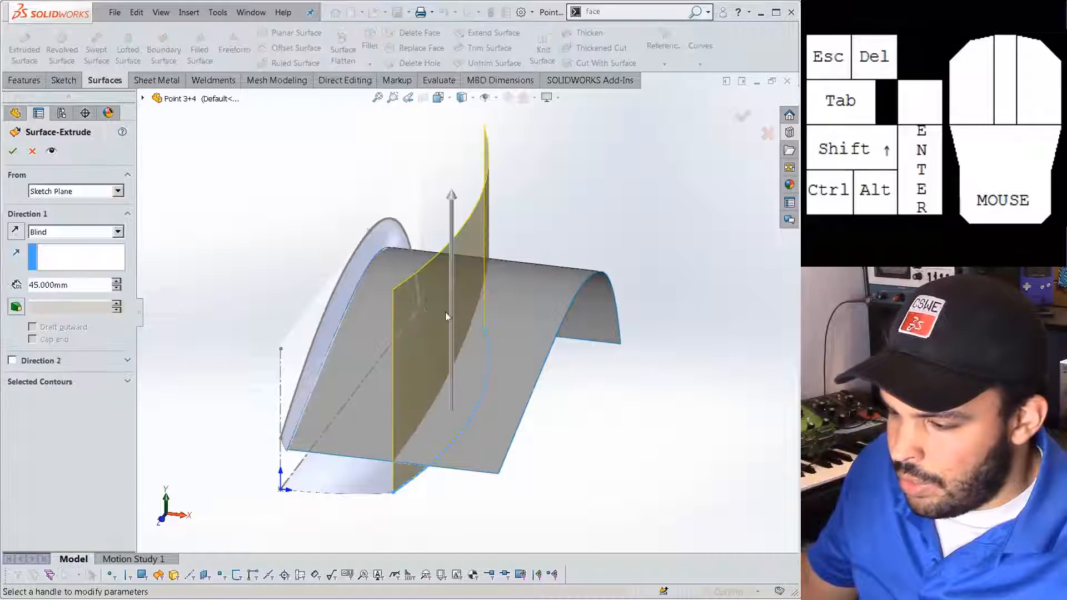
left_click(13, 151)
middle_click_drag(275, 272, 368, 355)
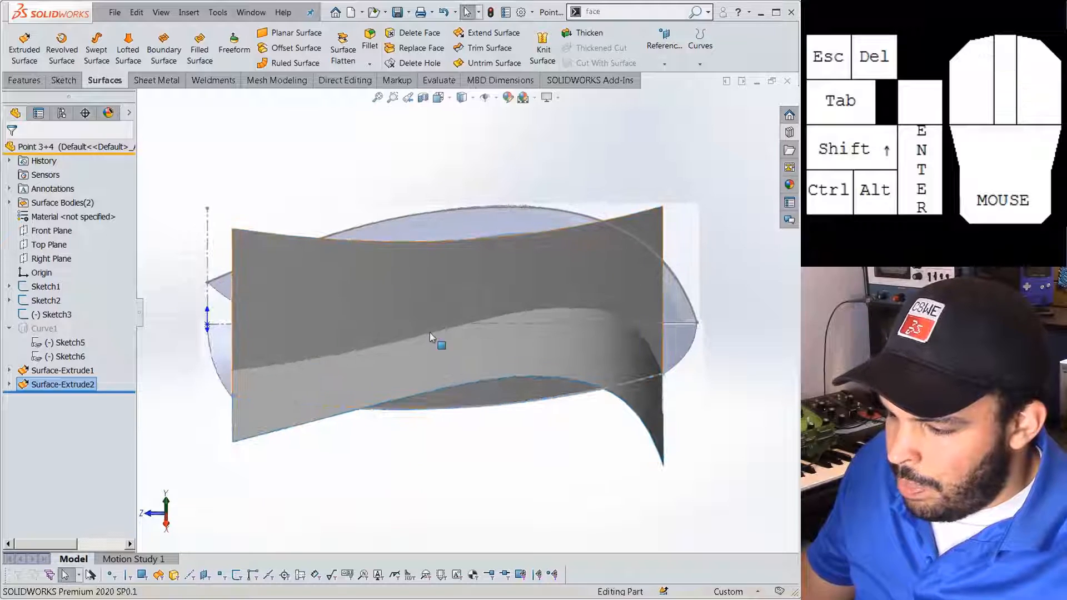
middle_click_drag(656, 337, 389, 228)
Start an Intersection Curve from the Sketch tab's Convert Entities list.
left_click(25, 81)
left_click(65, 80)
left_click(269, 67)
left_click(271, 78)
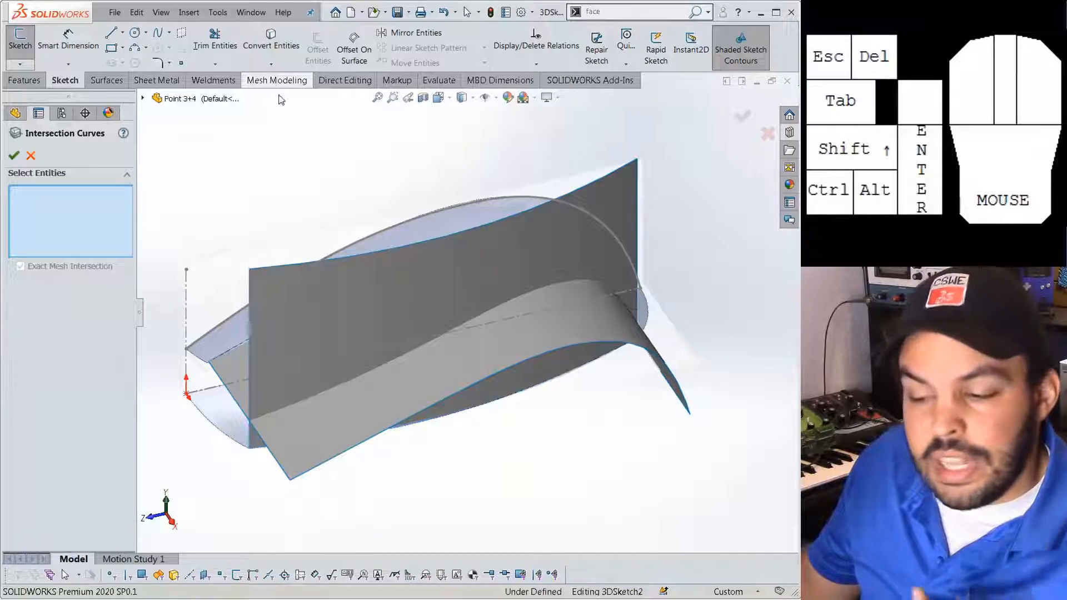
Create the intersection curve of both extruded surfaces and finish 3DSketch2.
left_click(333, 328)
left_click(344, 405)
right_click(343, 405)
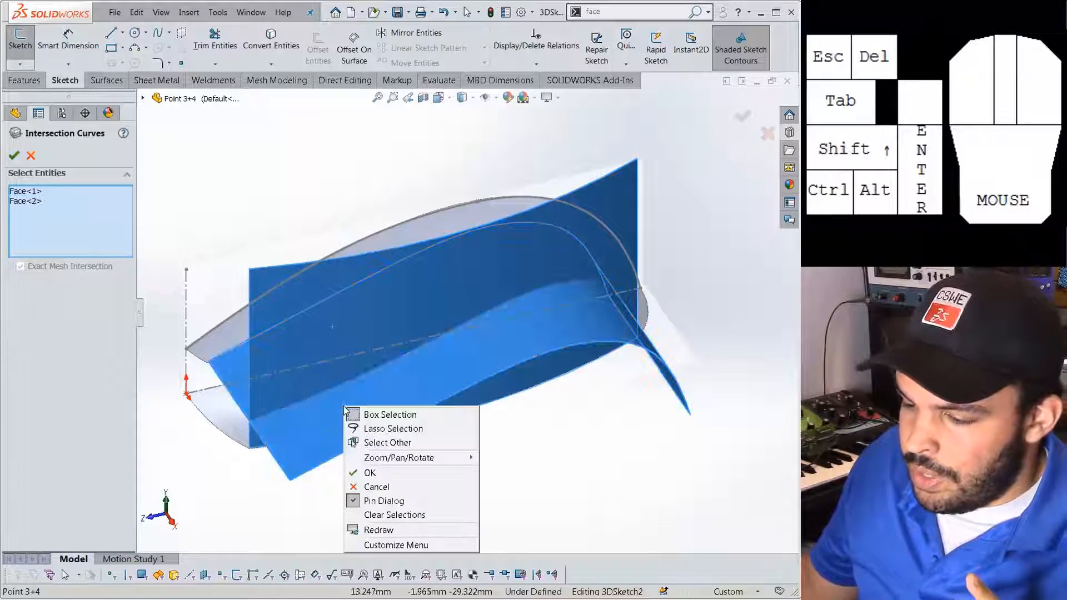
left_click(370, 473)
left_click(741, 117)
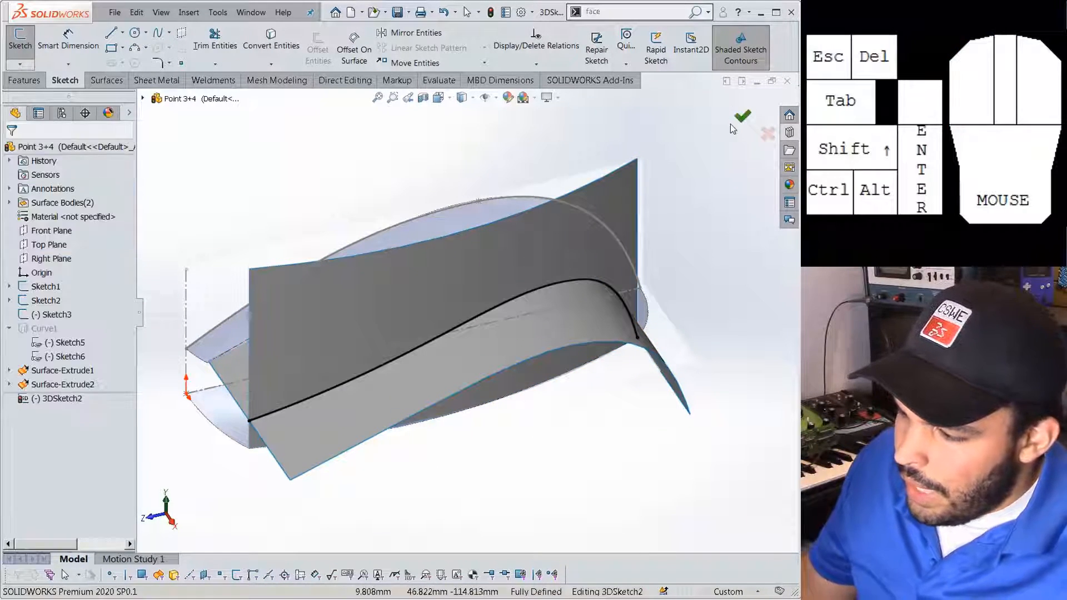
left_click(541, 259)
left_click(744, 118)
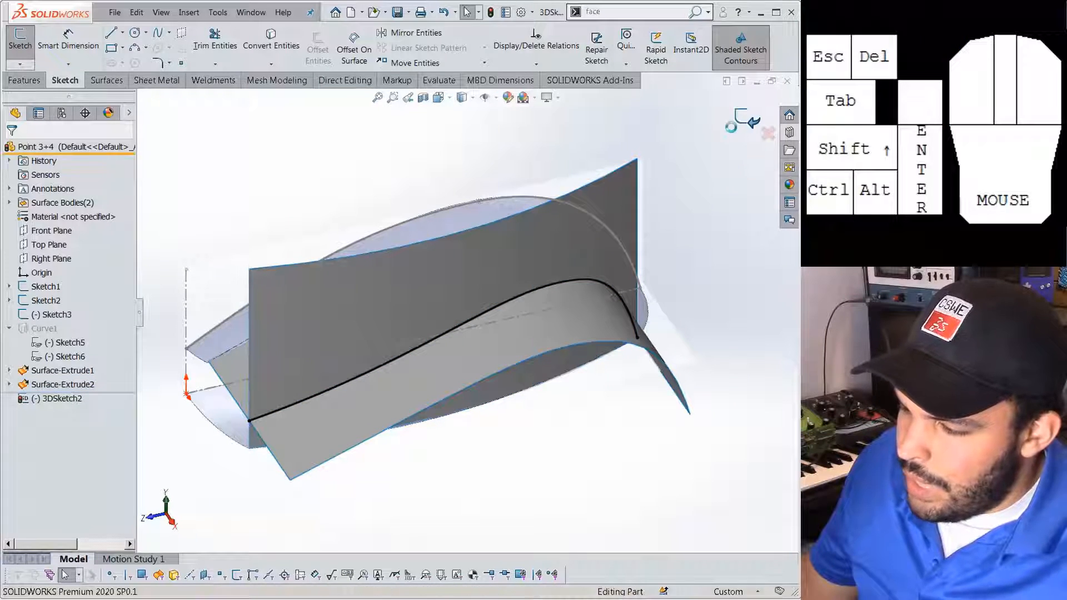
Hide Surface-Extrude2 and the lower extruded surface to reveal the new curve.
left_click(532, 259)
left_click(582, 230)
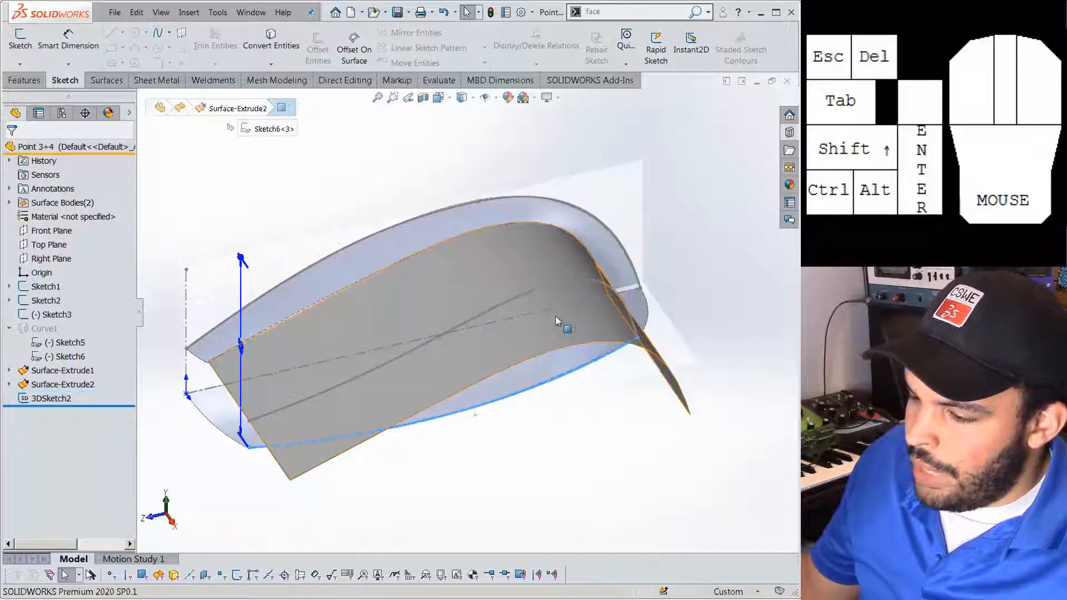
left_click(555, 314)
left_click(602, 279)
middle_click_drag(532, 436, 522, 397)
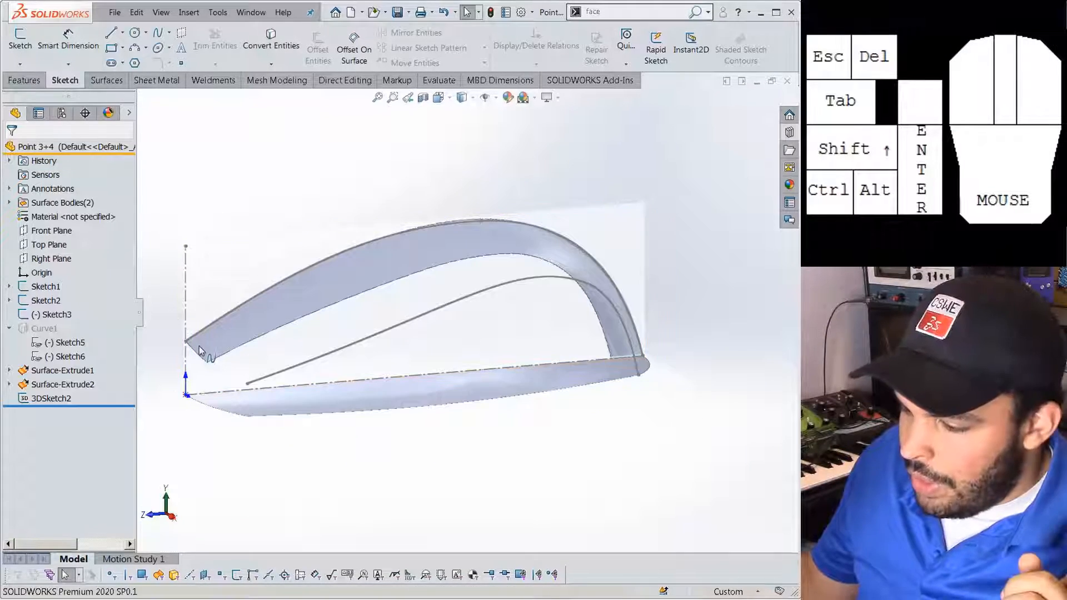
middle_click_drag(252, 383, 296, 370)
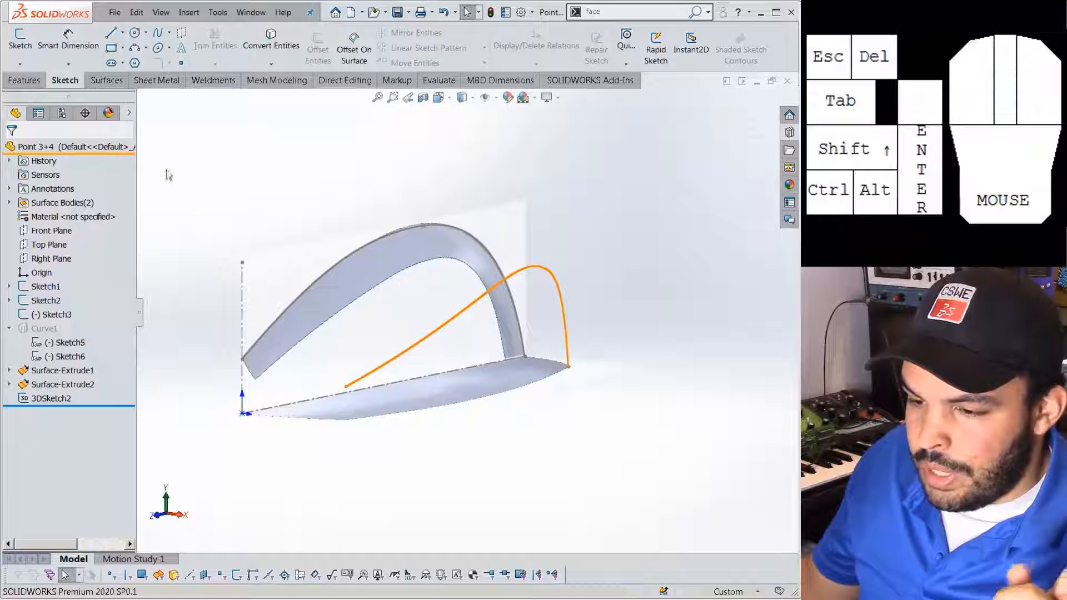
Begin a spline in a new 3D sketch at the arch's left end.
left_click(20, 64)
left_click(30, 90)
left_click(158, 34)
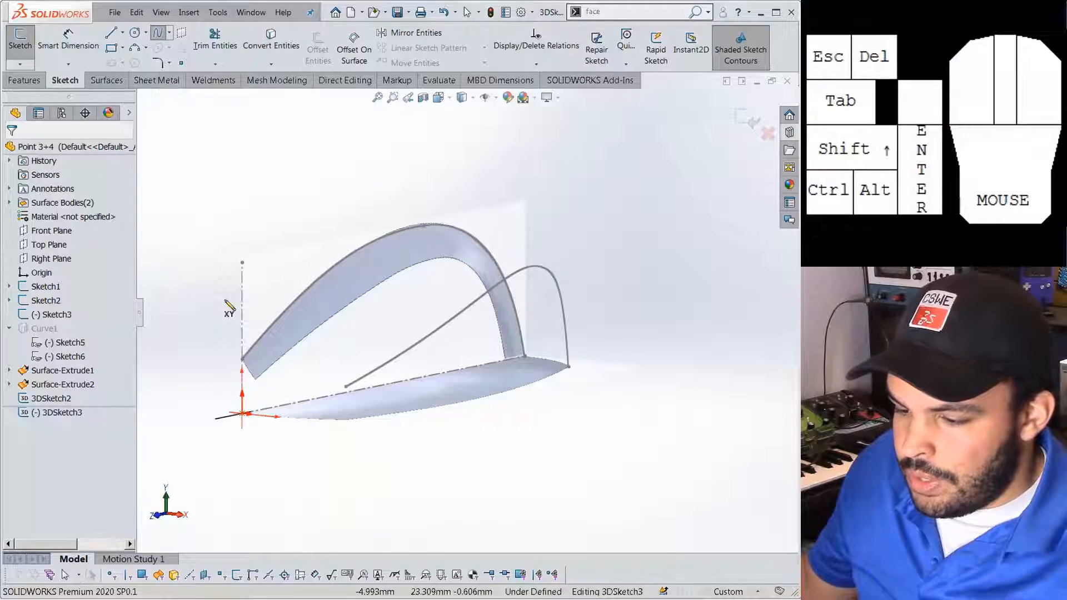
left_click(242, 360)
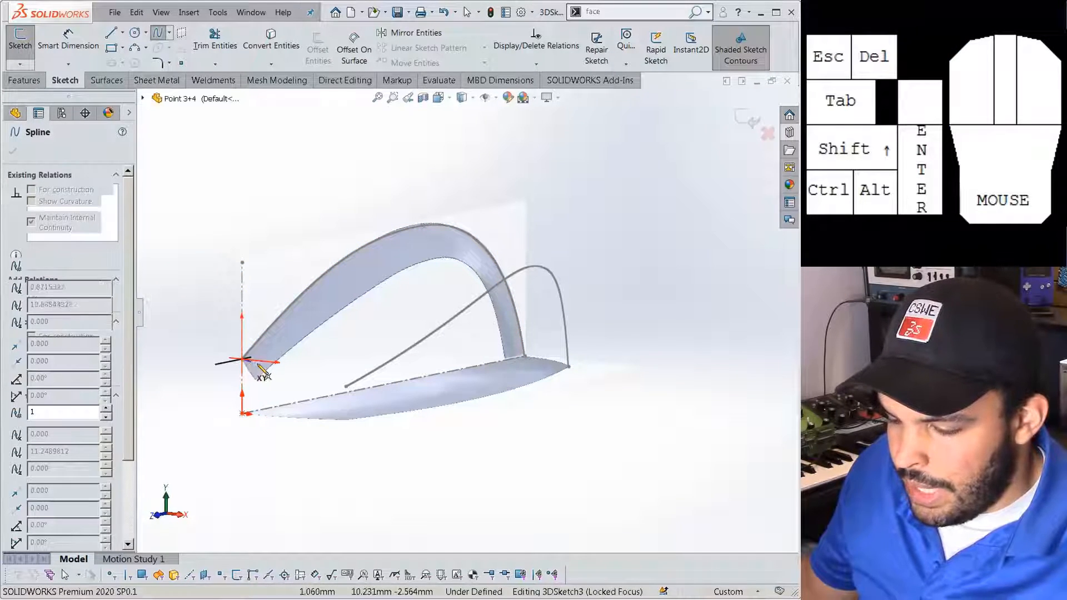
Finish the short spline bridging the upper arch's left end to the lower curve's start.
double_click(346, 389)
middle_click_drag(347, 388, 473, 450)
left_click(450, 404)
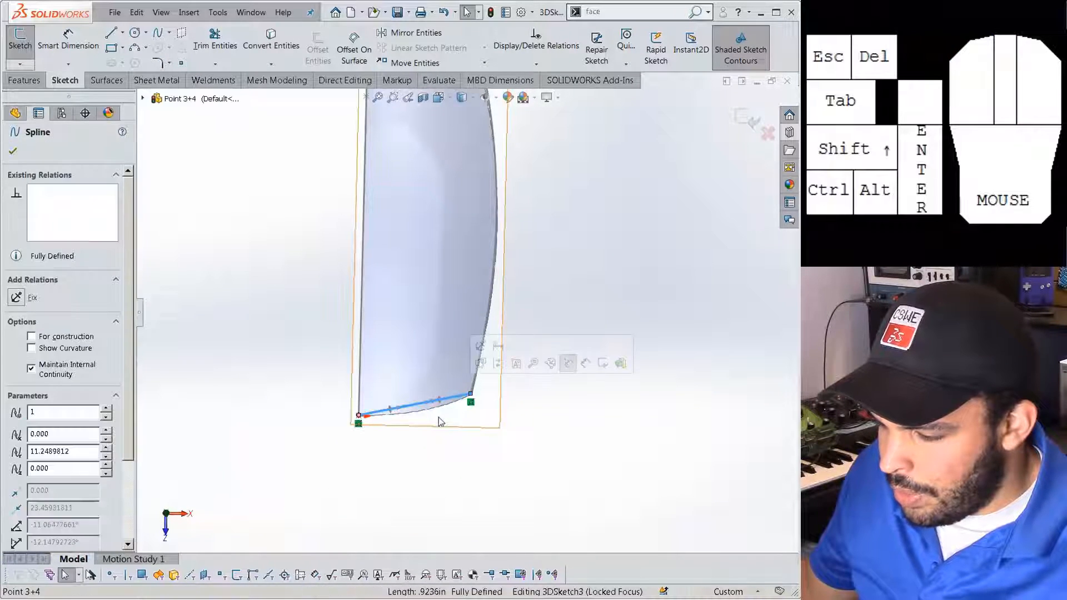
left_click(430, 408)
middle_click_drag(434, 414, 447, 500)
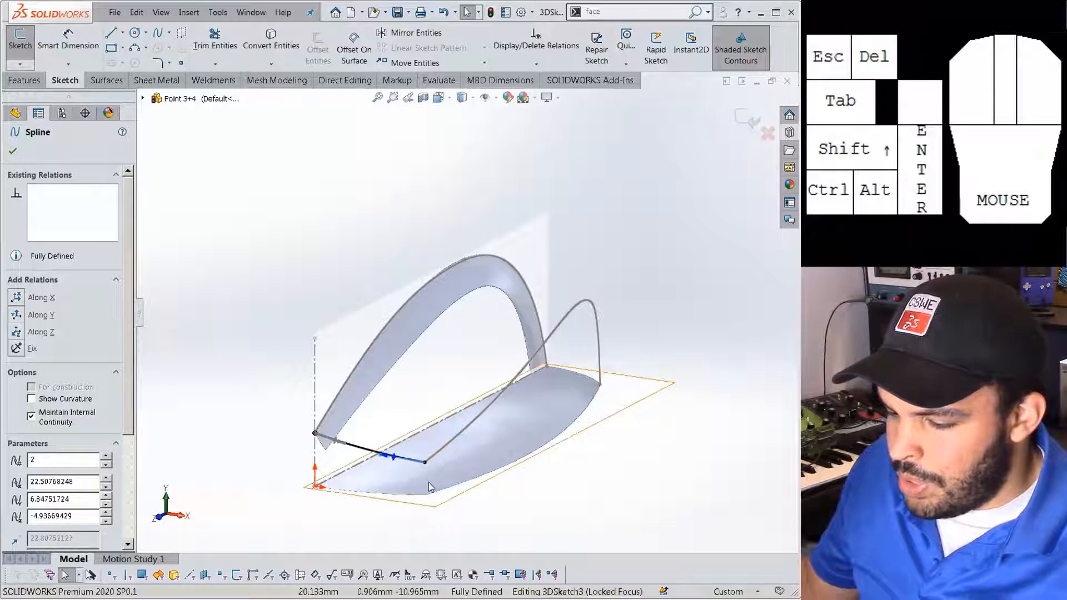
middle_click_drag(425, 489, 602, 388)
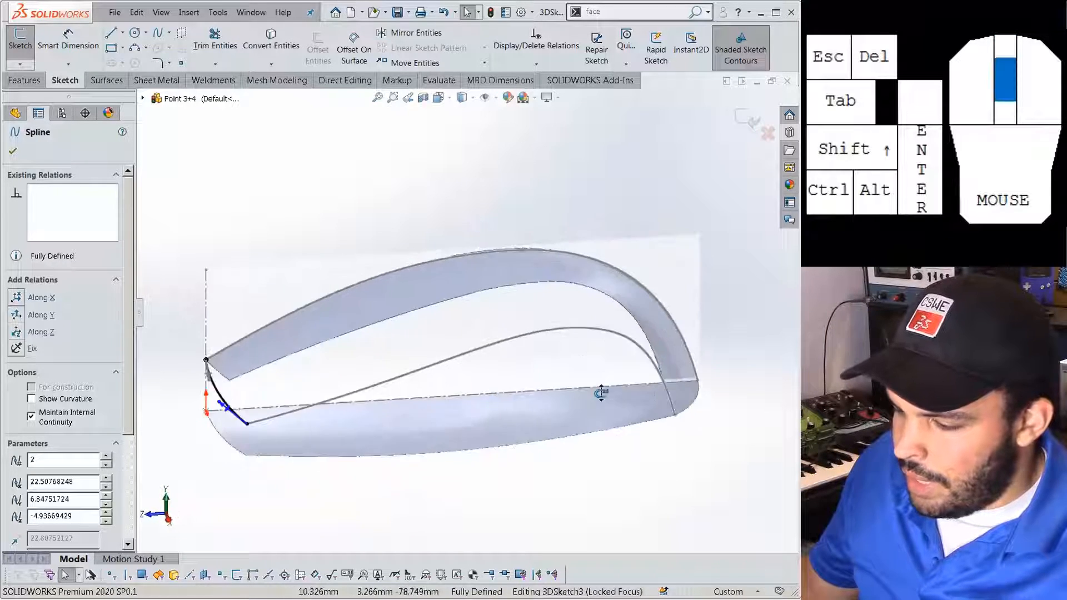
scroll(616, 425, "down", 3)
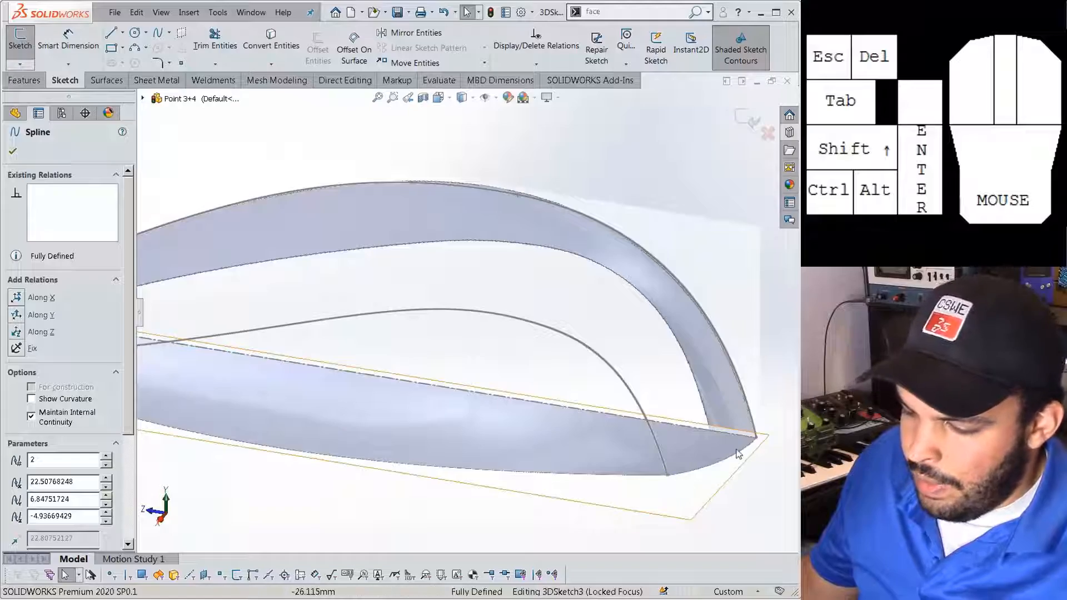
left_click(392, 175)
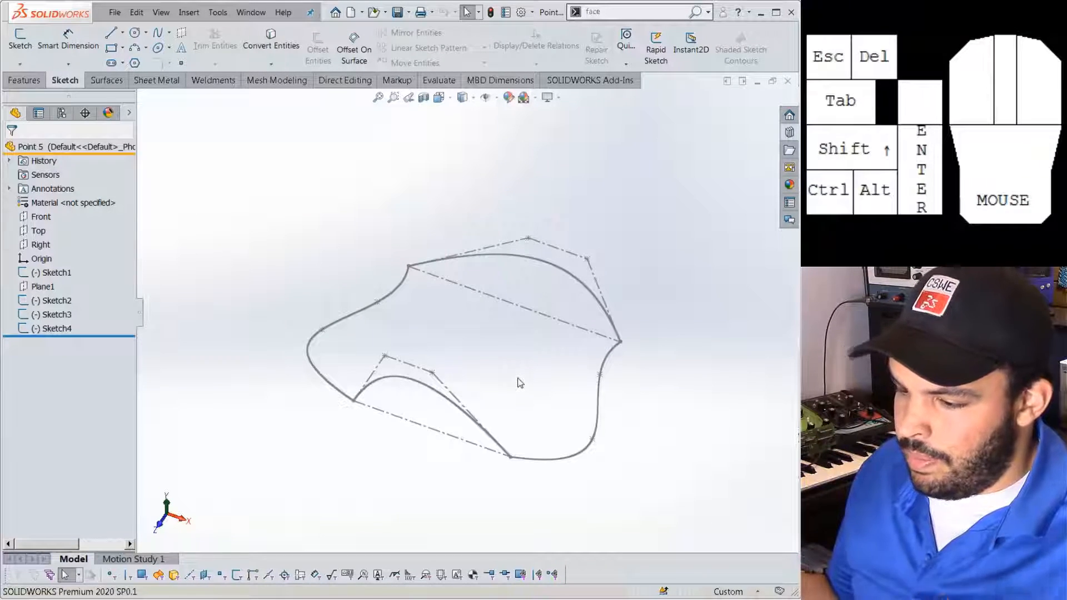
mouse_move(519, 383)
middle_mouse_down()
mouse_move(505, 328)
mouse_move(512, 357)
middle_mouse_up()
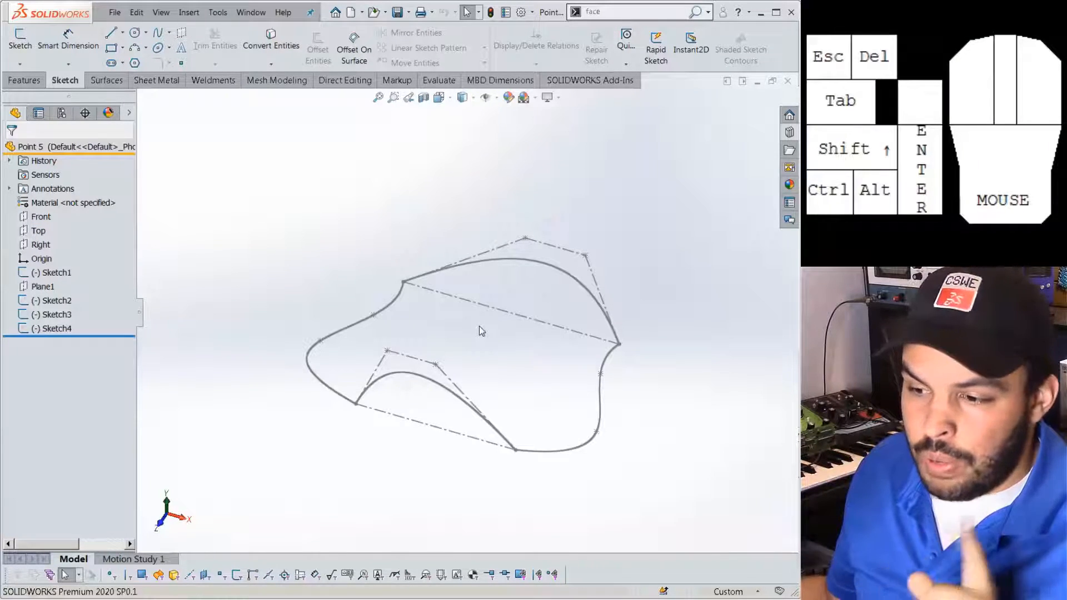
left_click(105, 80)
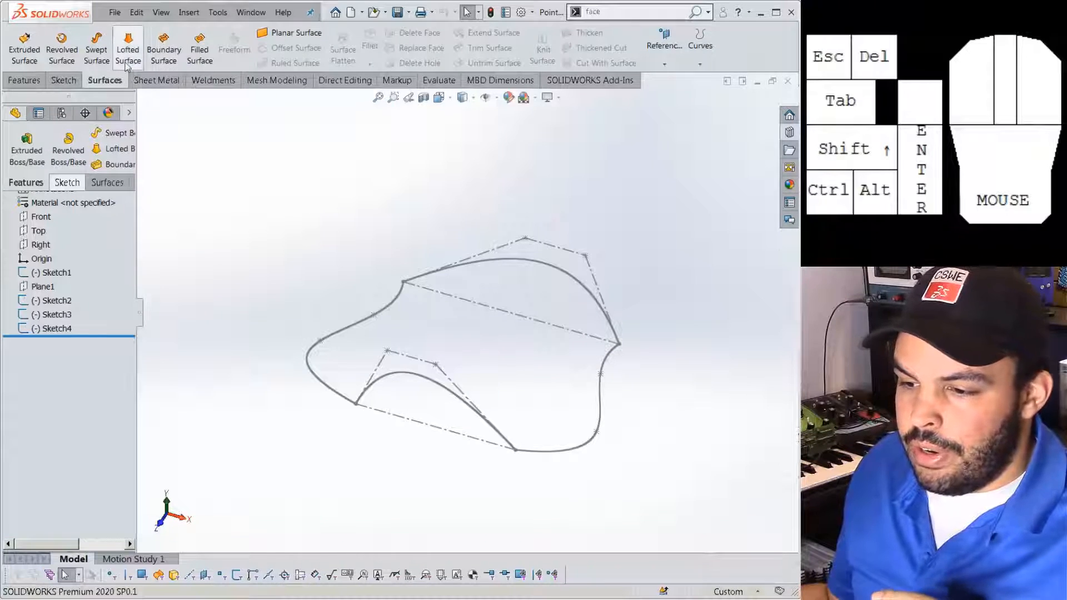
left_click(163, 50)
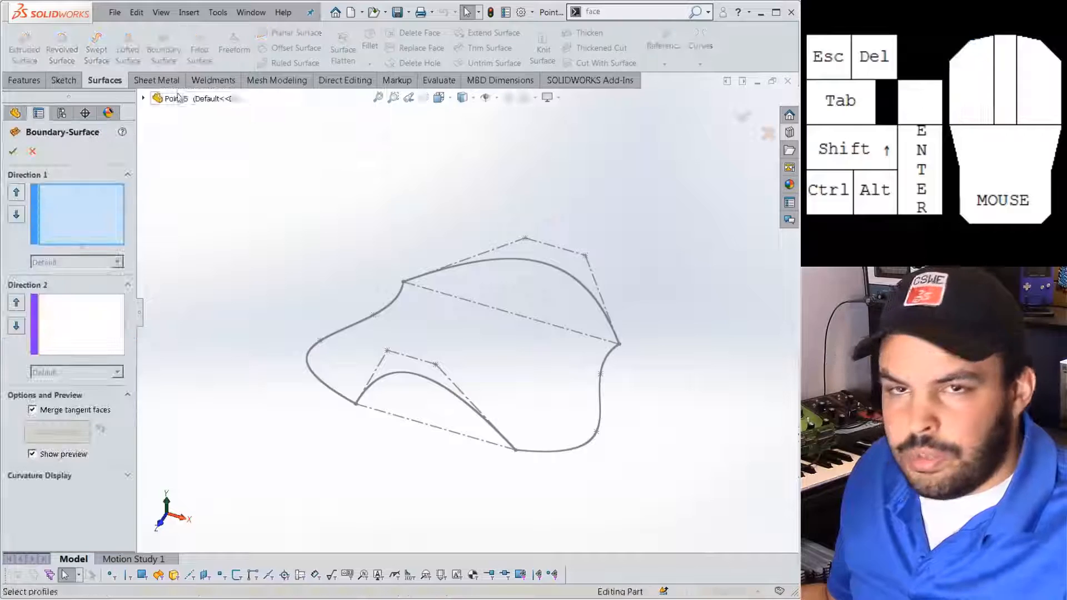
left_click(381, 382)
left_click(478, 269)
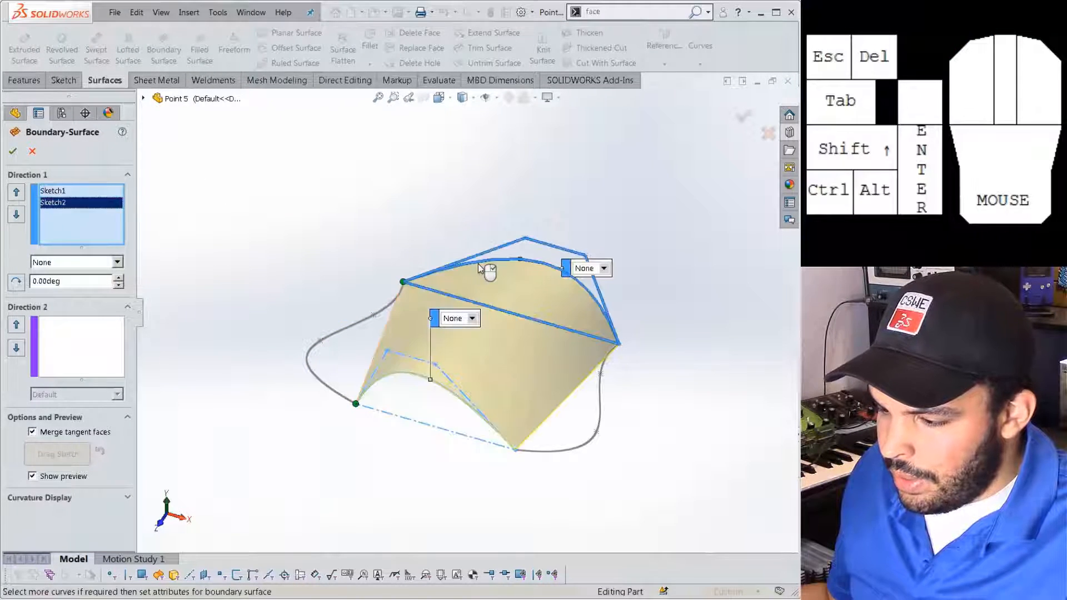
left_click(119, 348)
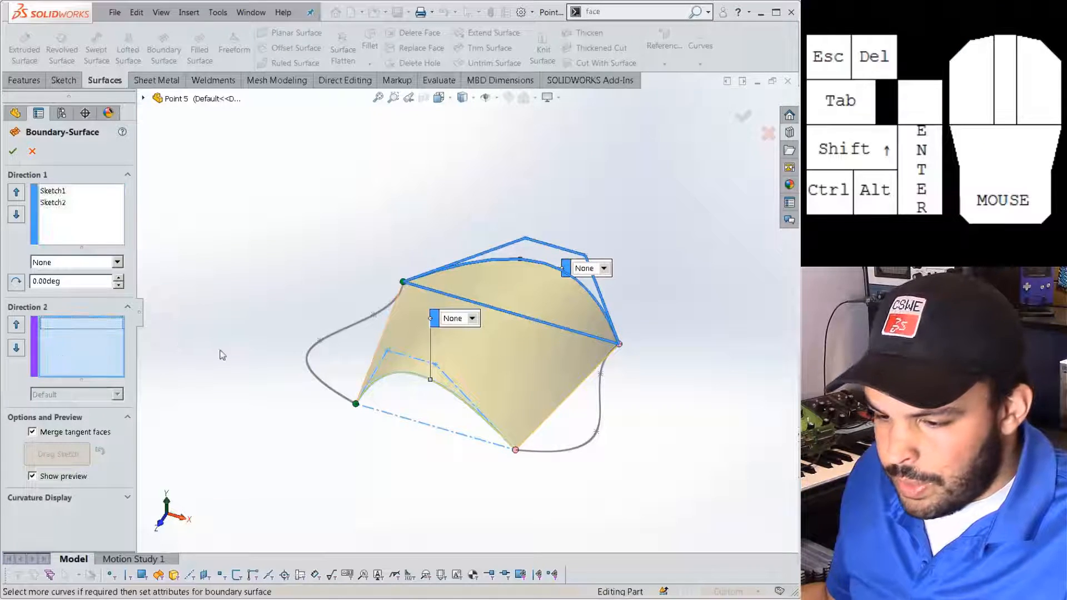
left_click(548, 451)
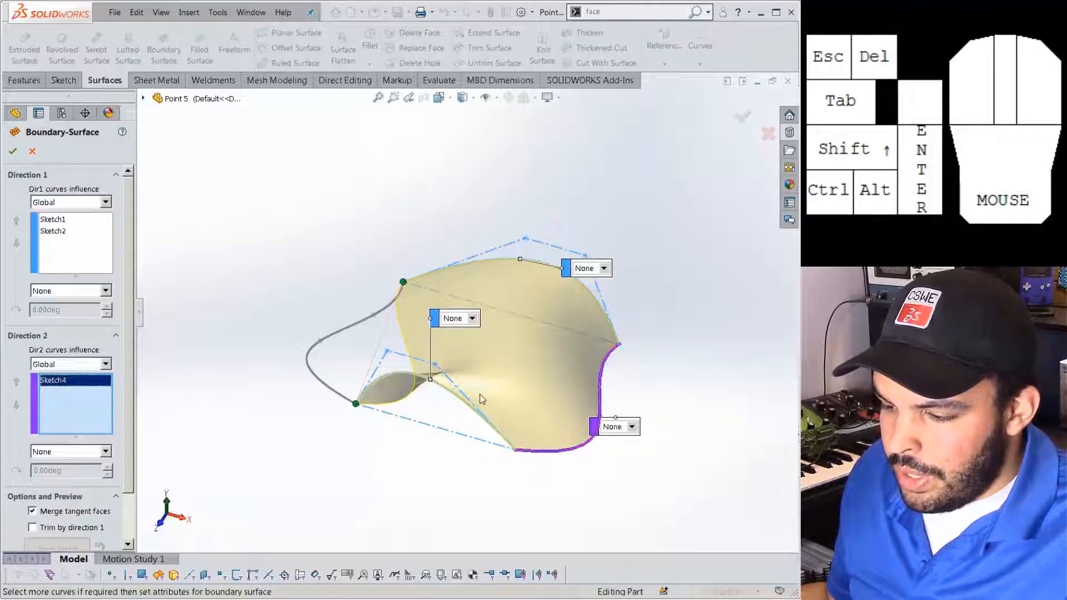
middle_click_drag(467, 389, 350, 285)
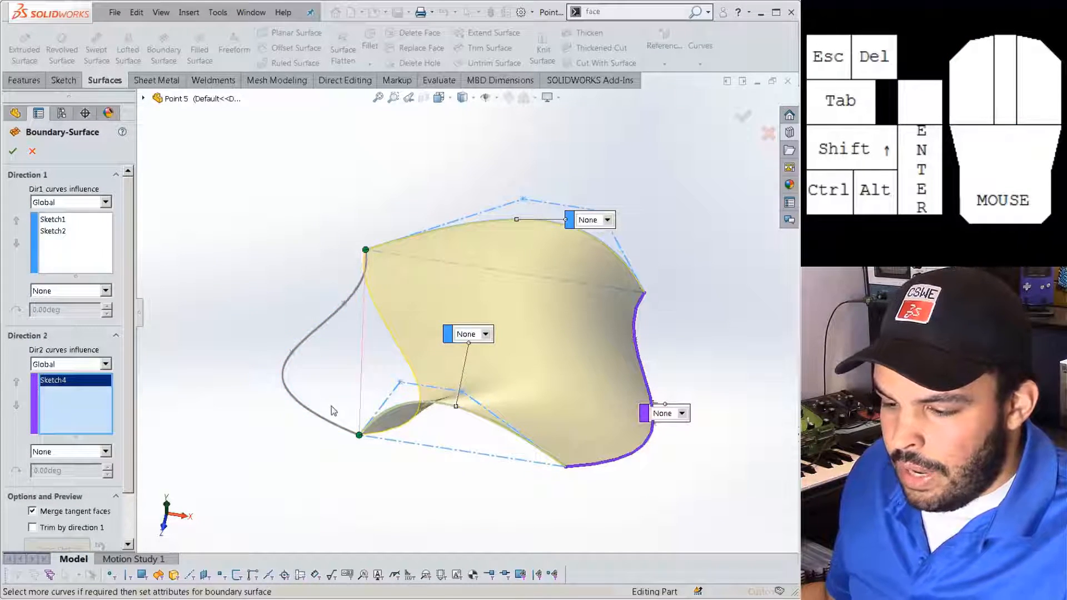
left_click(82, 408)
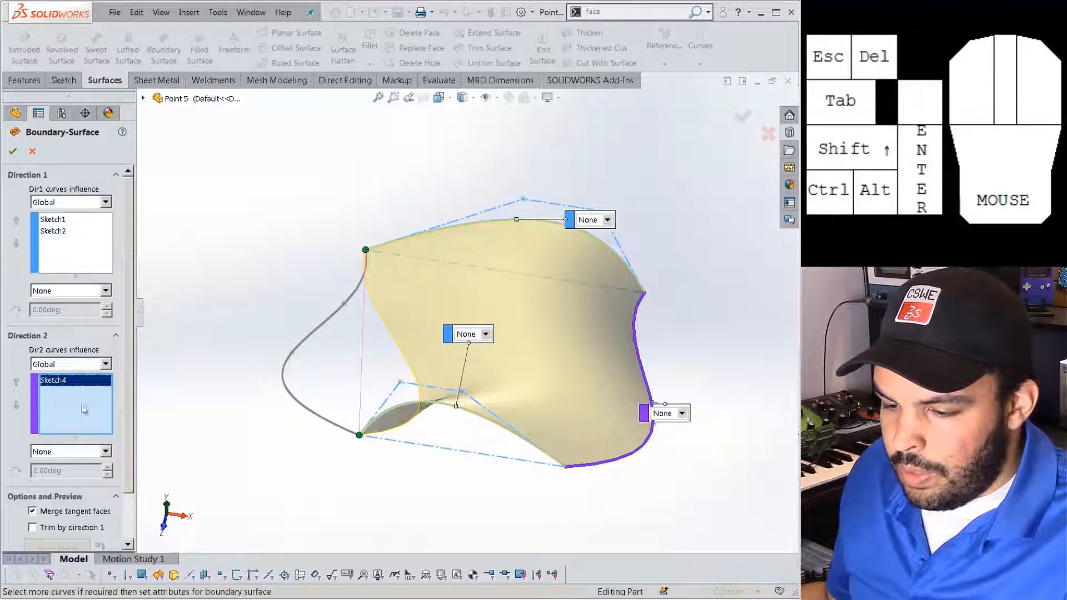
left_click(288, 364)
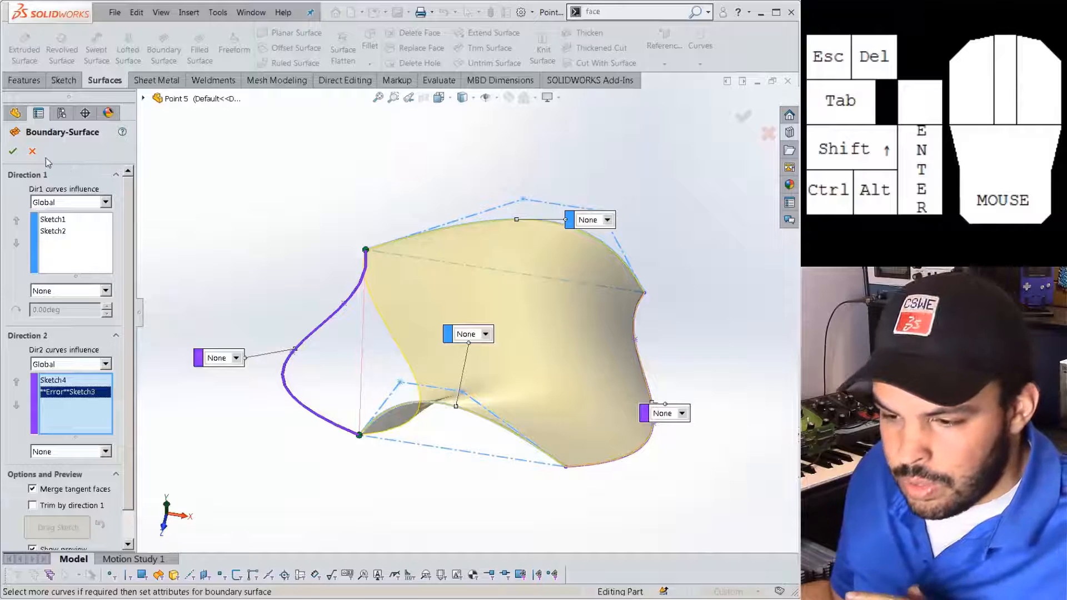
left_click(32, 151)
left_click(56, 314)
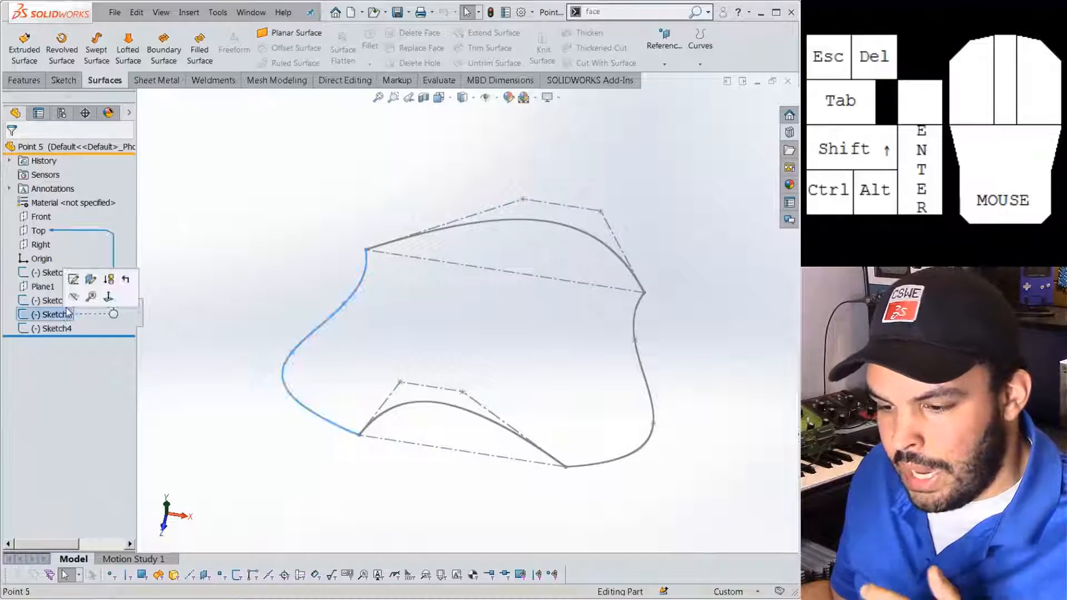
Edit Sketch3 and inspect its endpoint relations, including the lower coincident and upper pierce.
left_click(74, 279)
middle_click_drag(238, 270, 316, 300)
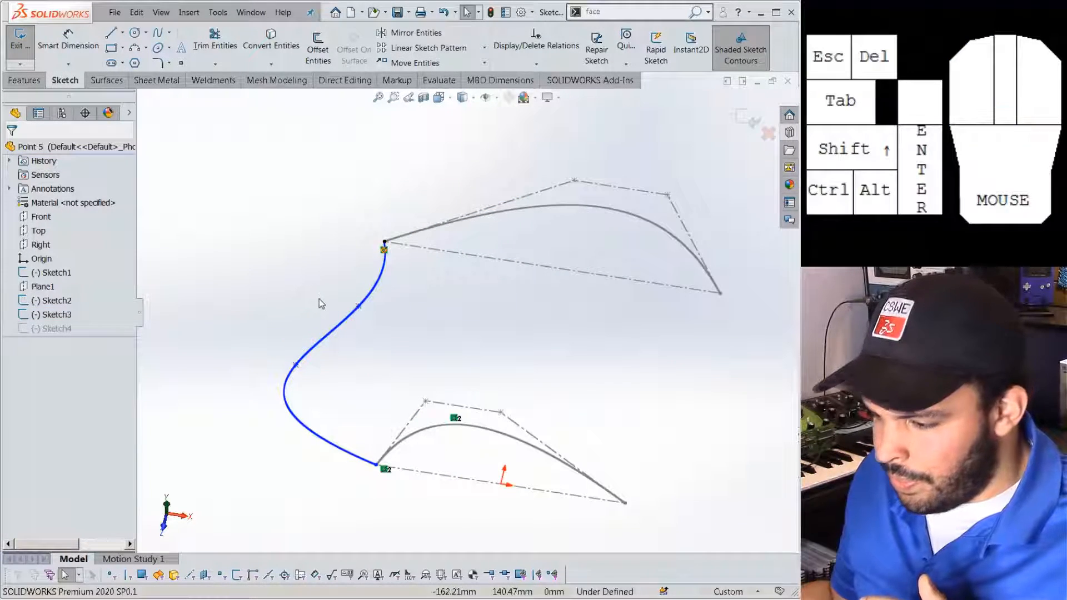
scroll(319, 299, "down", 2)
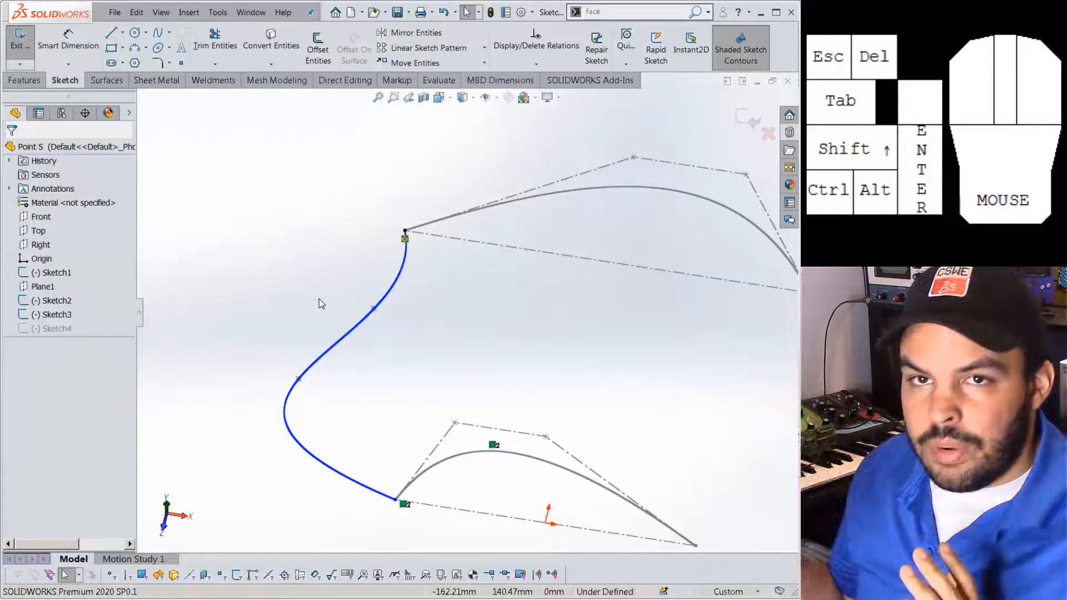
mouse_move(403, 242)
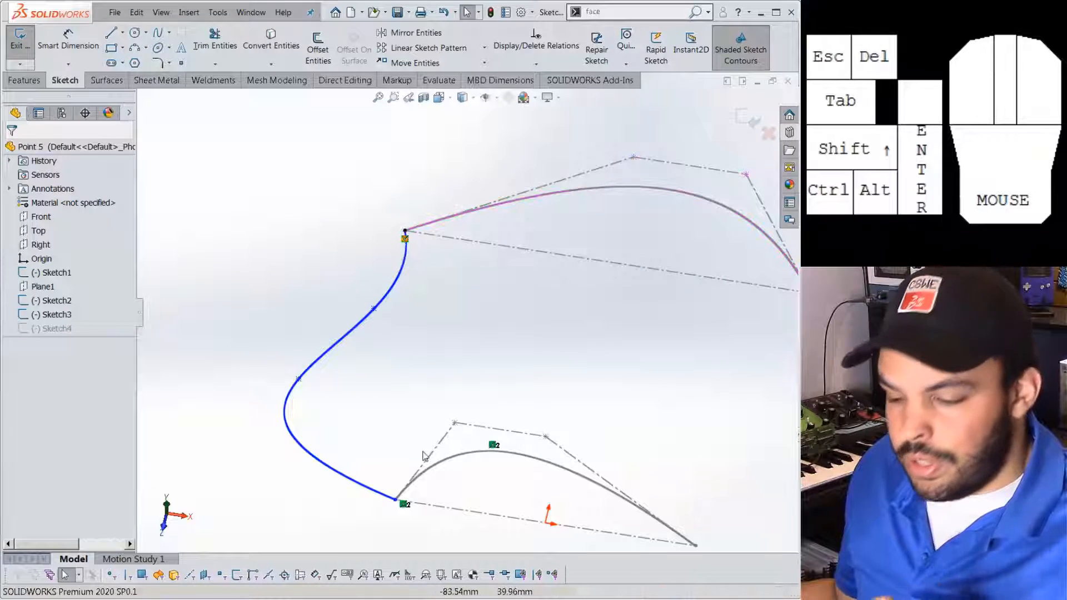
mouse_move(404, 506)
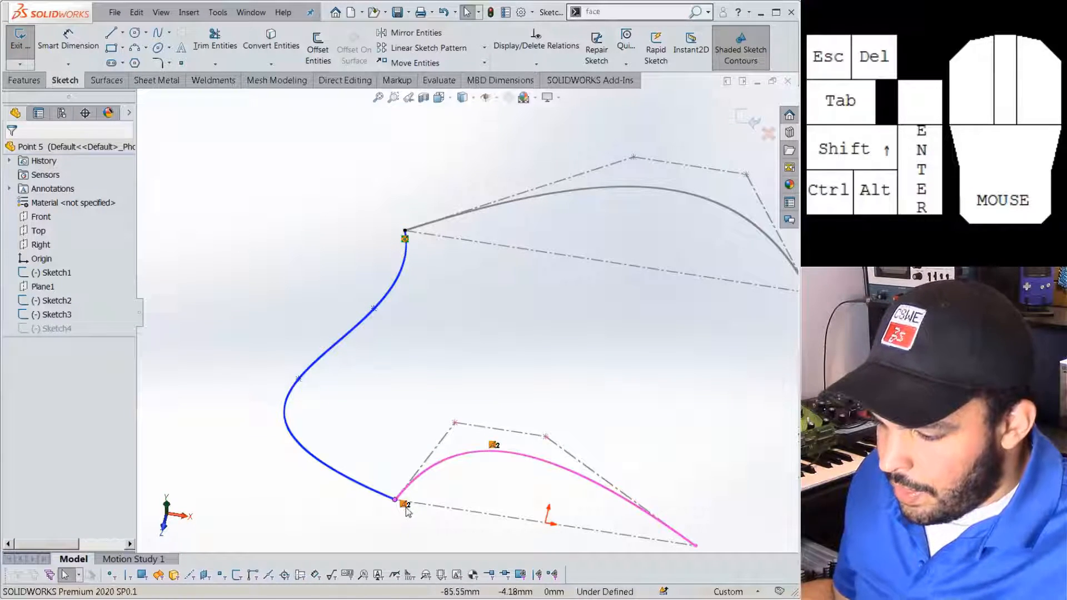
left_click(407, 508)
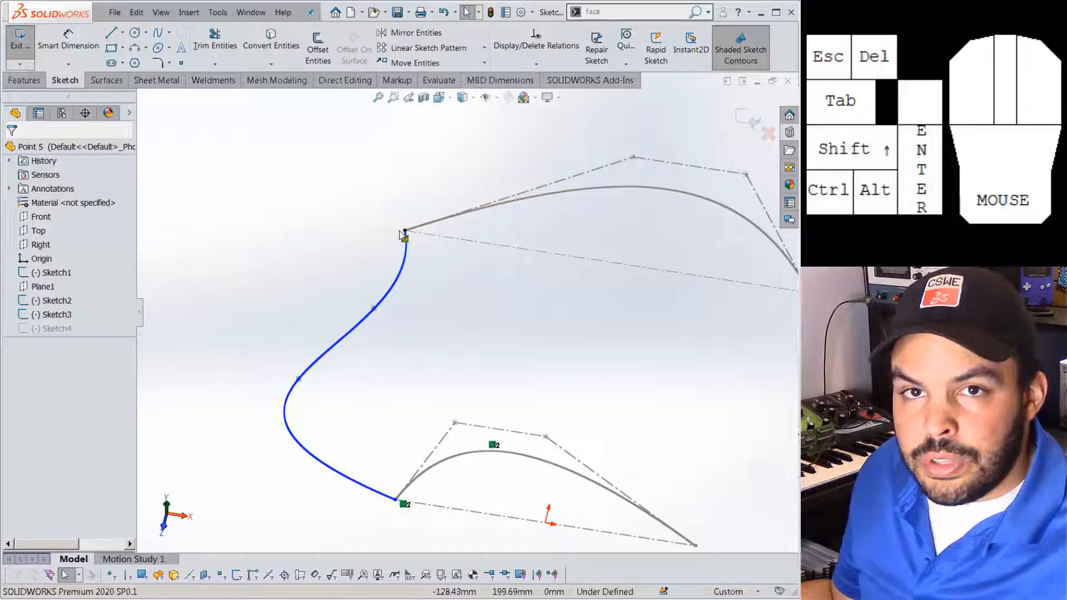
scroll(404, 236, "down", 3)
left_click_drag(431, 255, 485, 367)
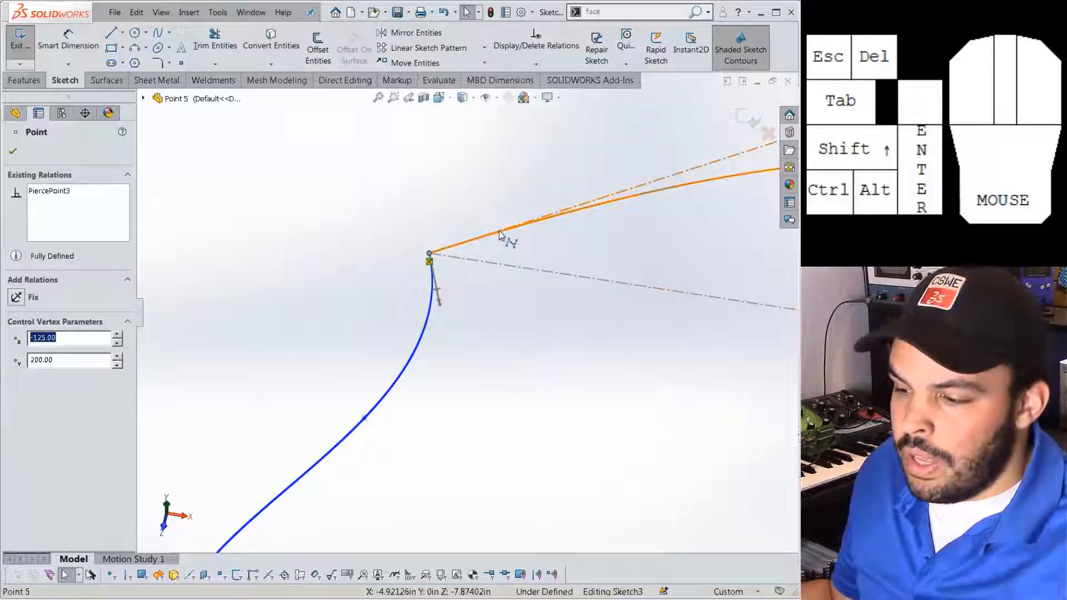
scroll(391, 288, "up", 7)
scroll(469, 426, "down", 4)
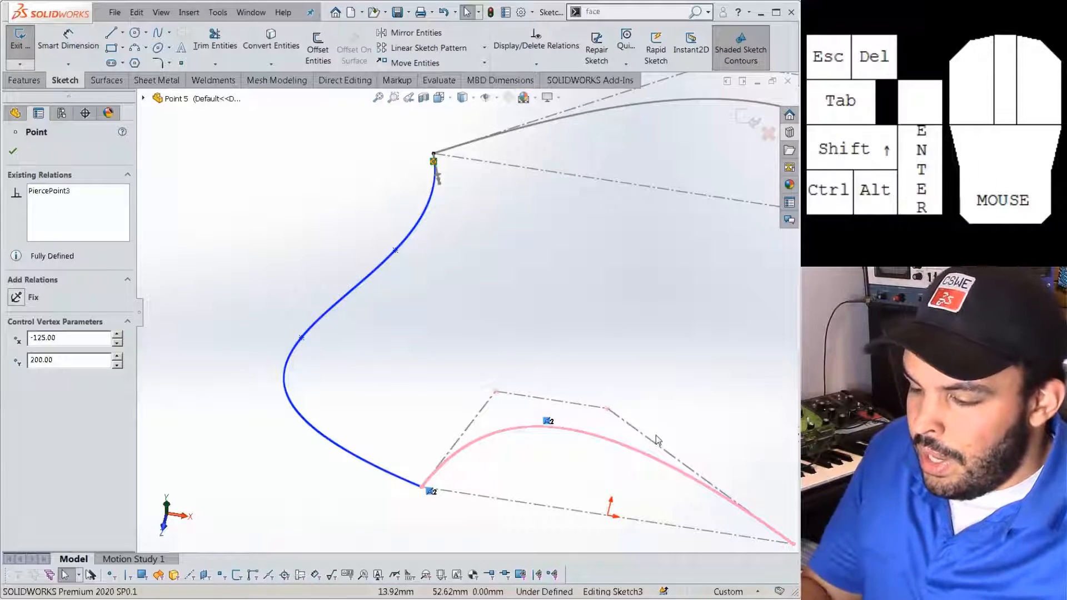
View the sketch from the top and test dragging its lower endpoint, undoing the change.
key("ctrl+5")
key("Escape")
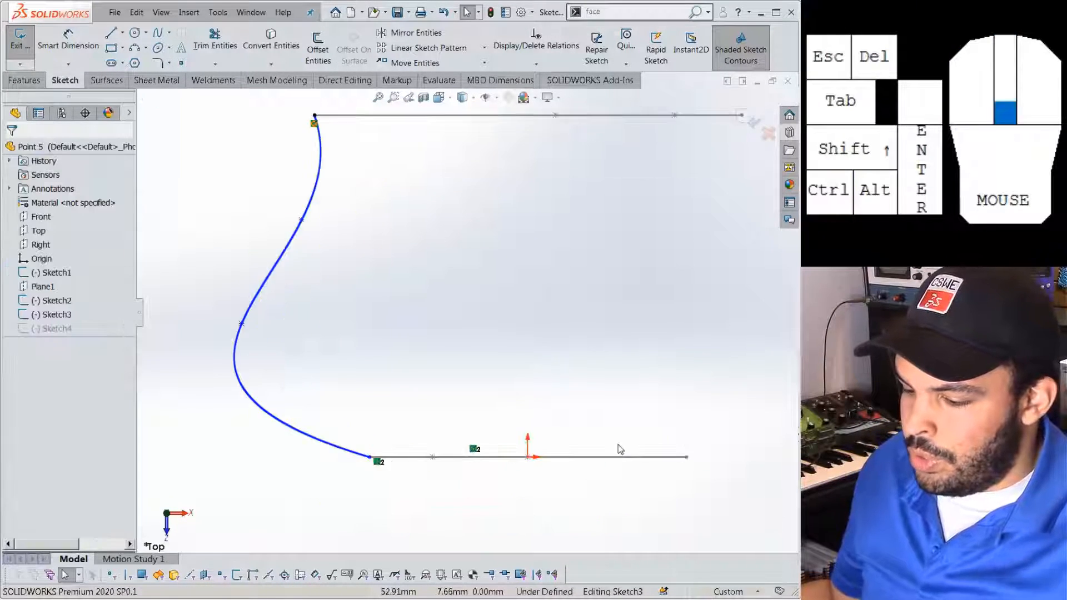
scroll(639, 443, "down", 2)
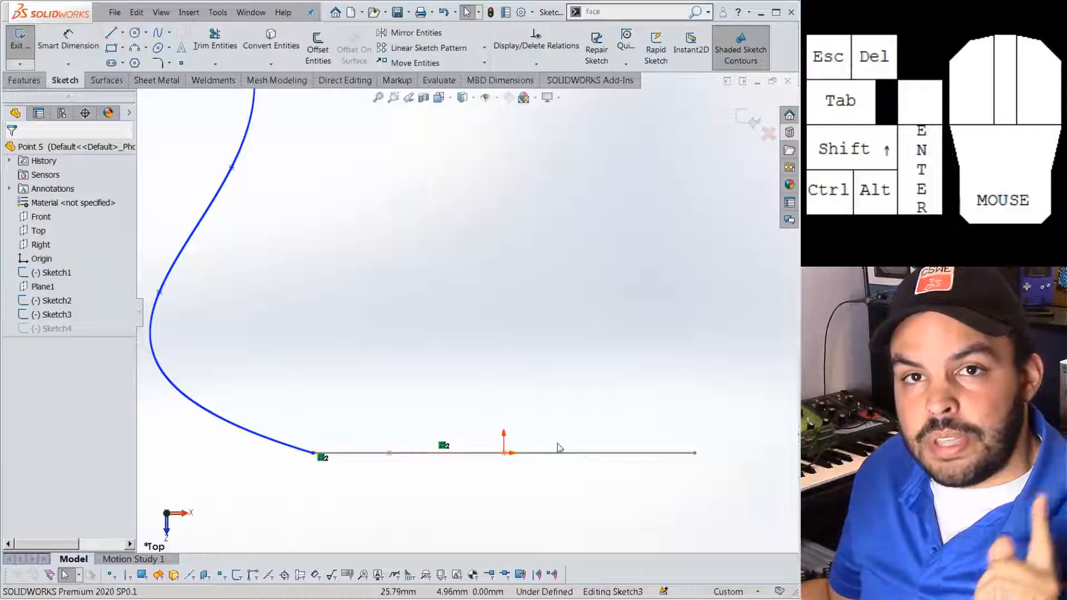
left_click_drag(322, 455, 191, 462)
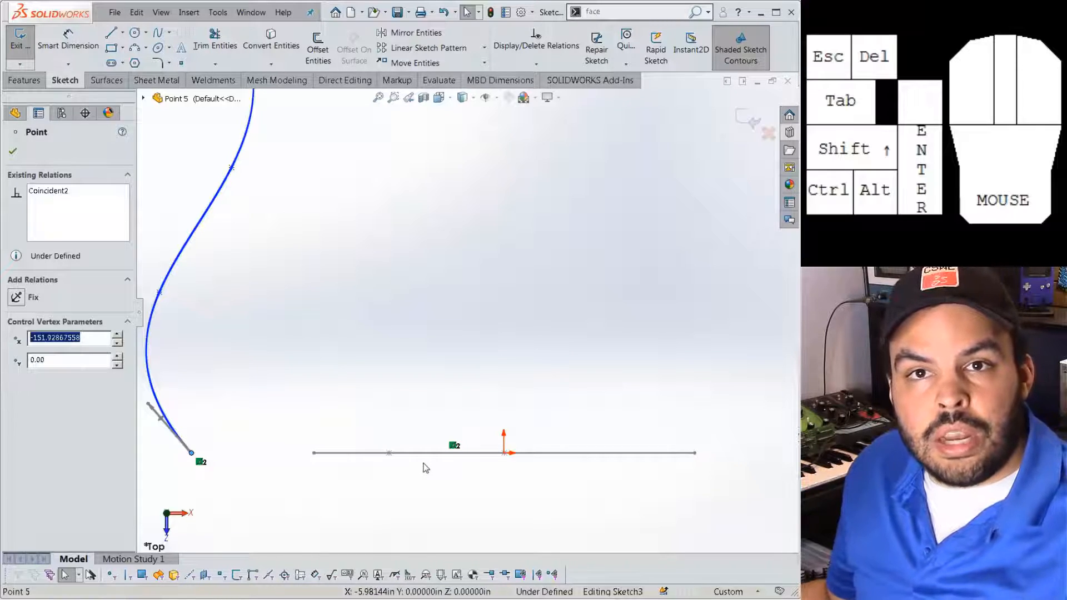
key("ctrl+z")
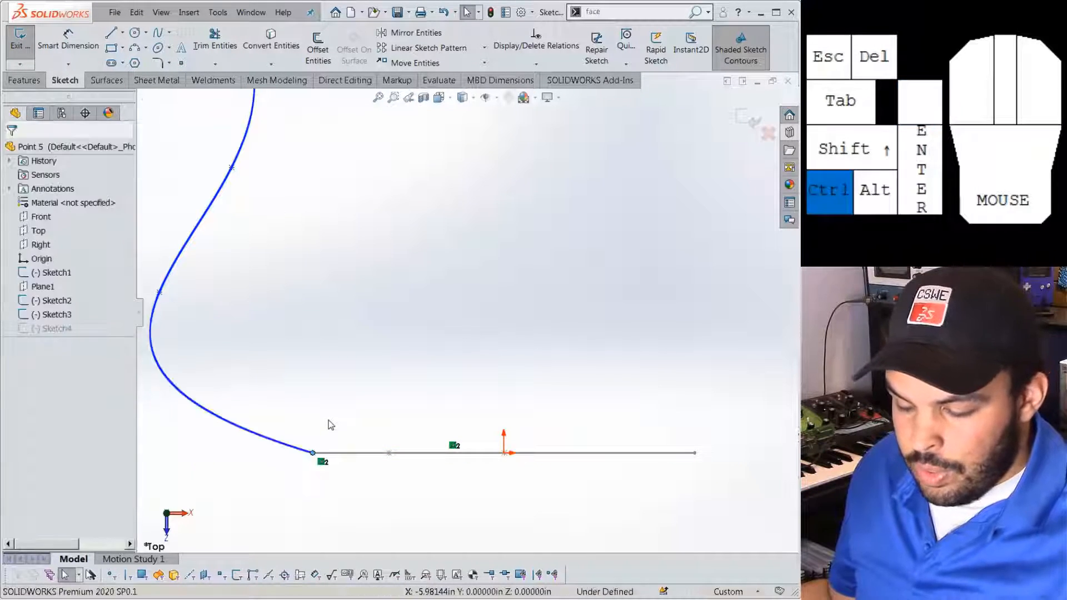
left_click(332, 515)
scroll(315, 458, "down", 5)
scroll(381, 379, "down", 3)
scroll(463, 346, "down", 4)
scroll(467, 305, "down", 4)
middle_click_drag(468, 304, 451, 299)
scroll(452, 298, "up", 3)
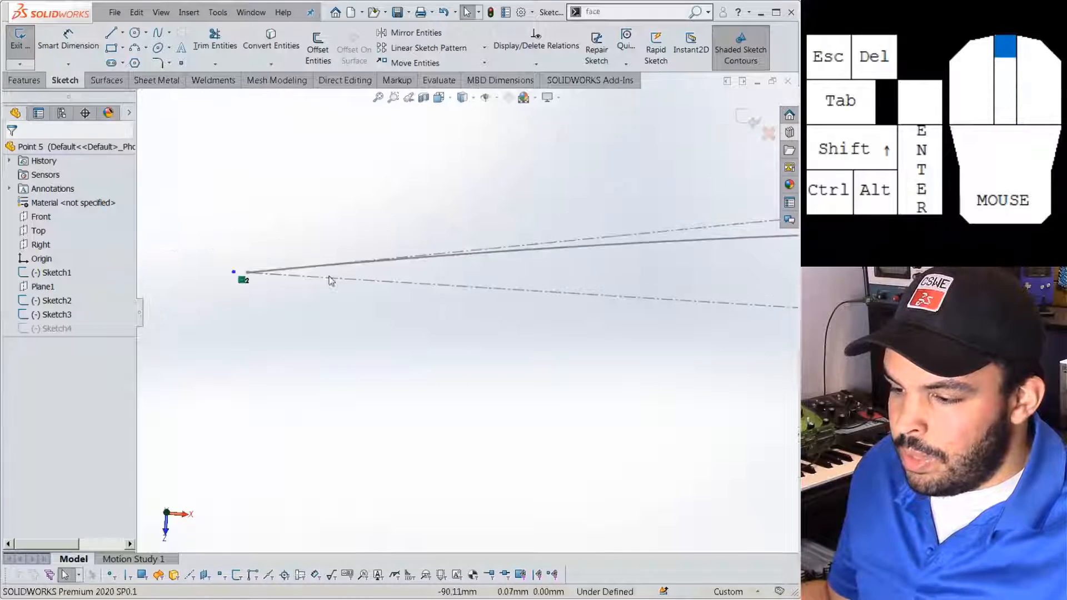
scroll(353, 285, "up", 2)
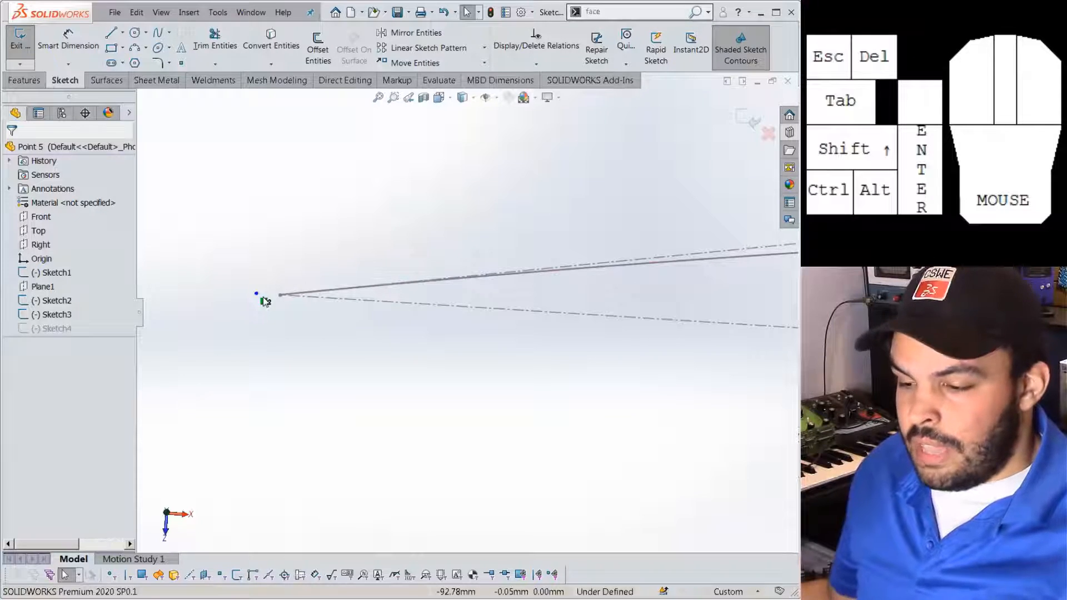
scroll(282, 296, "up", 2)
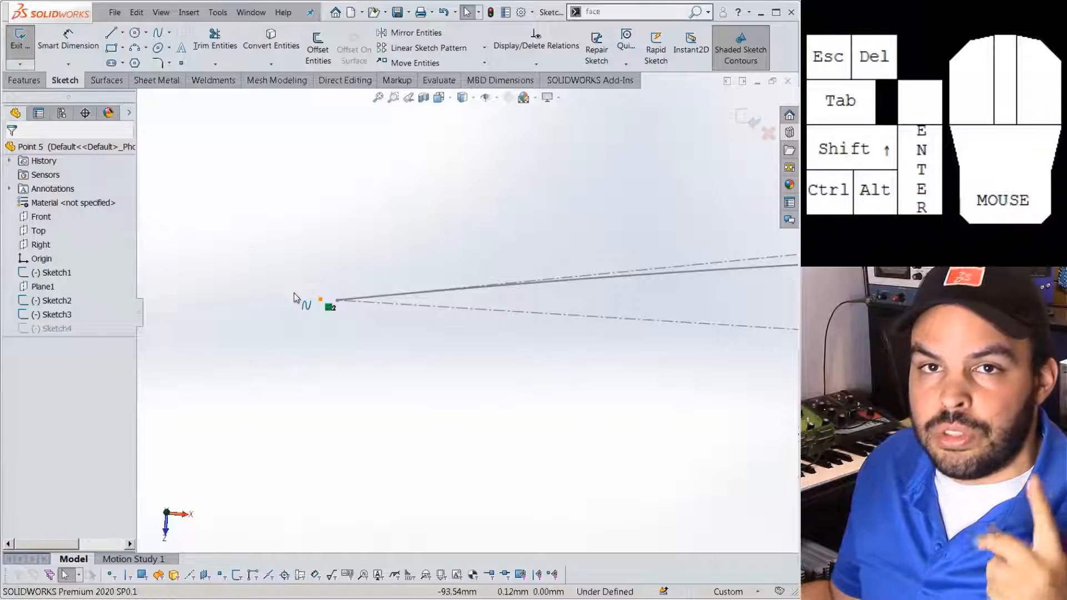
Add a pierce relation between the spline's lower endpoint and the neighbouring Sketch1 curve.
left_click(330, 308)
middle_click_drag(324, 312, 469, 324)
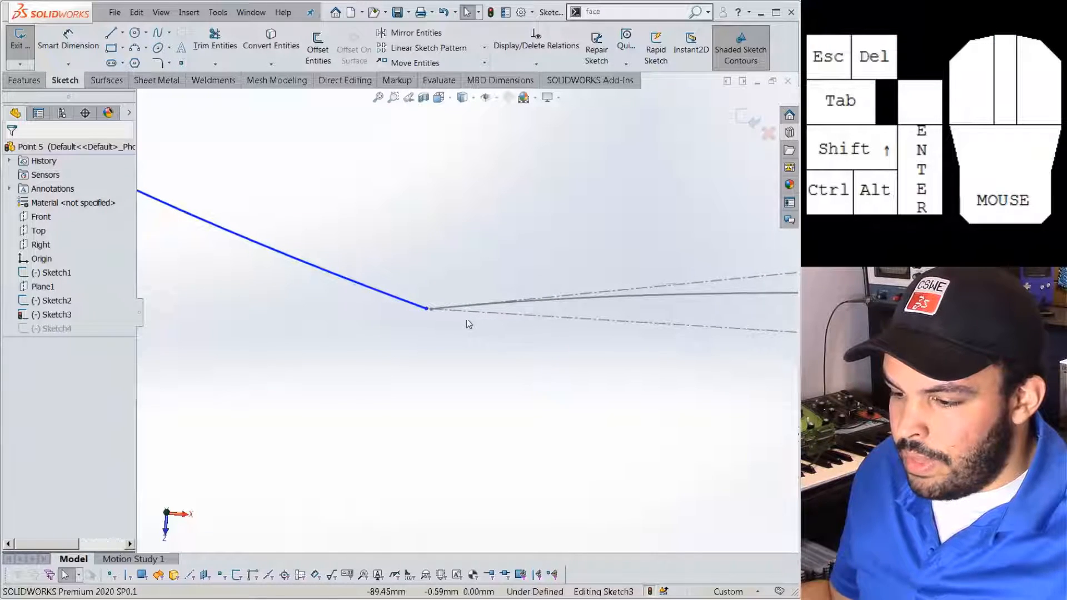
left_click(427, 309)
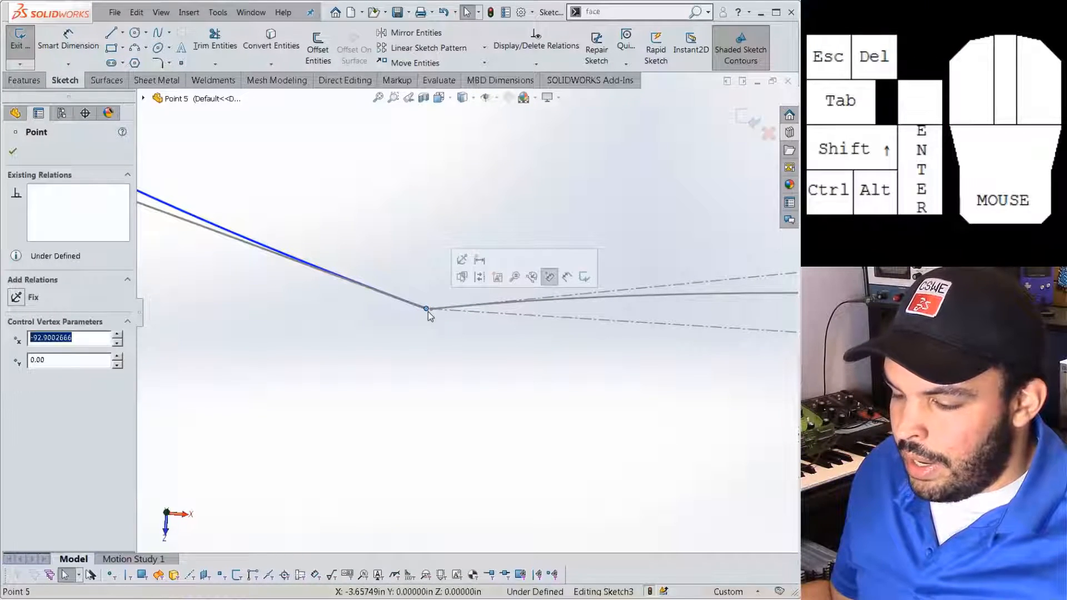
left_click(427, 311)
left_click(427, 309)
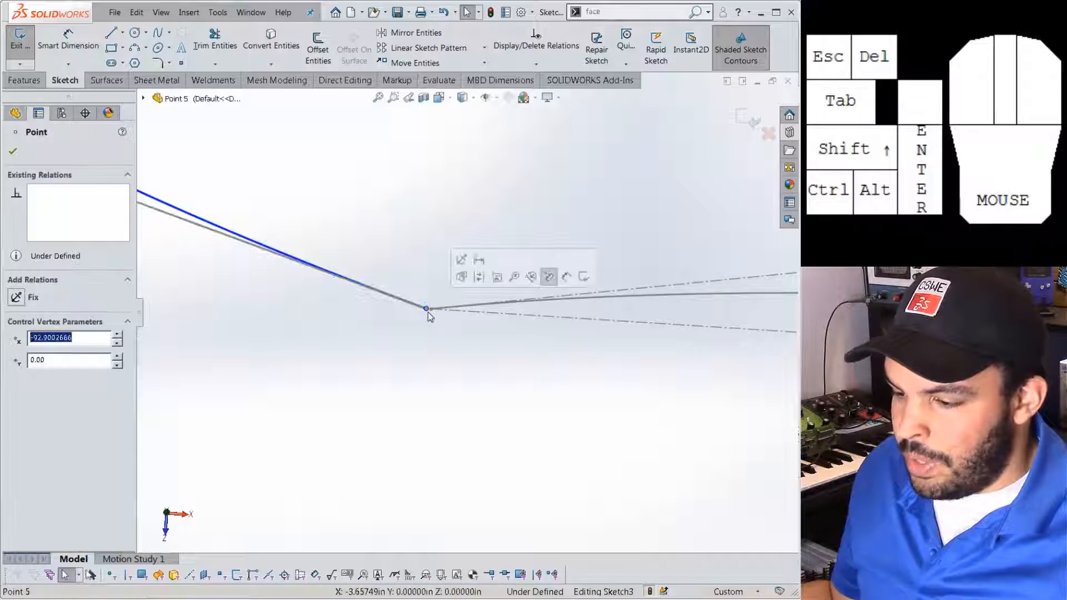
middle_click_drag(428, 313, 445, 310)
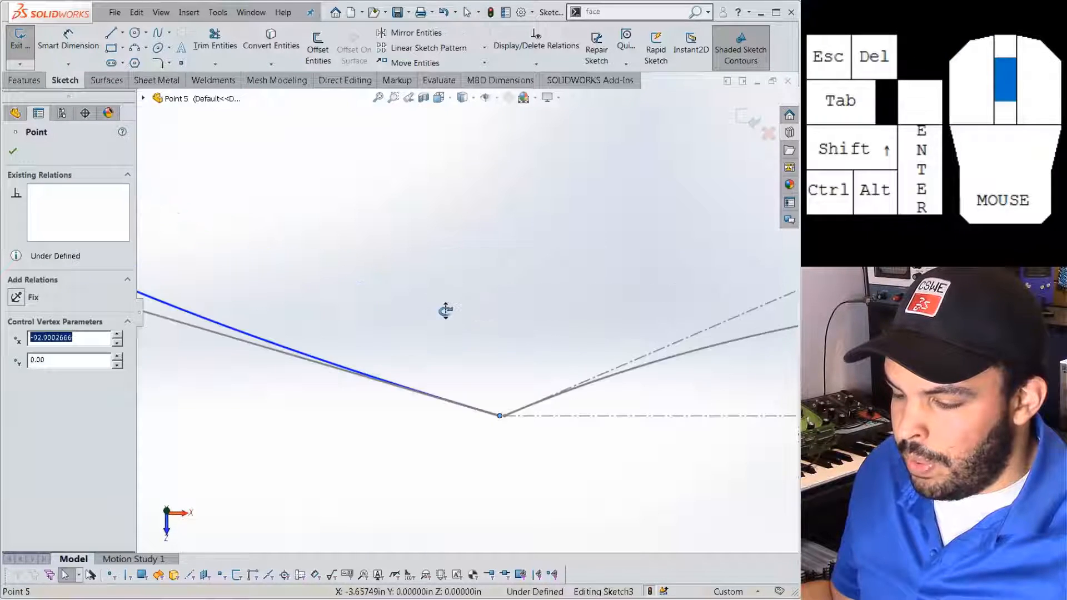
left_click(656, 368, "ctrl")
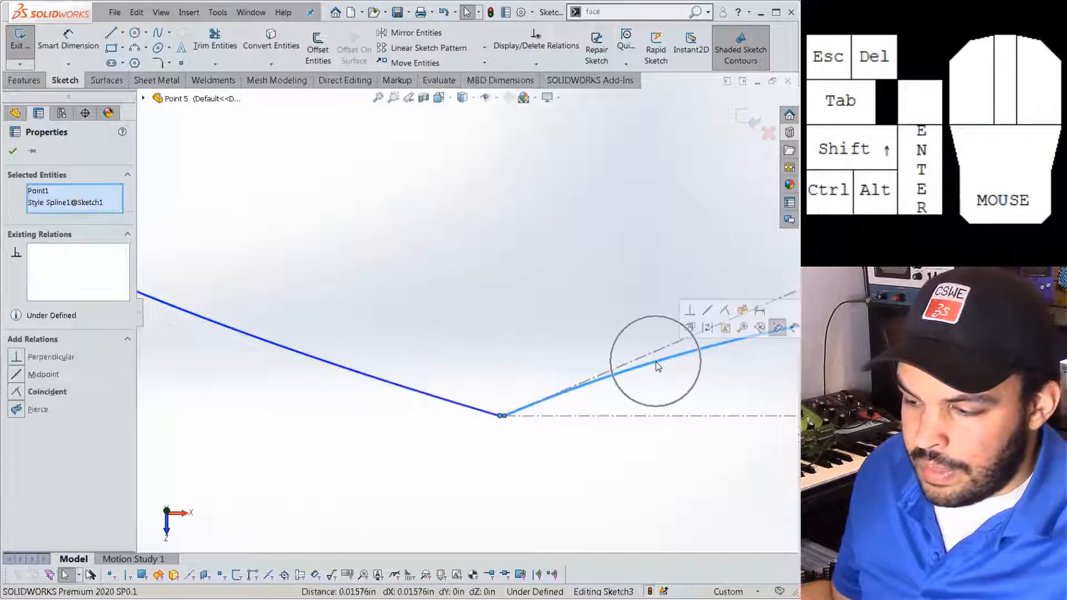
left_click(742, 312)
left_click(512, 464)
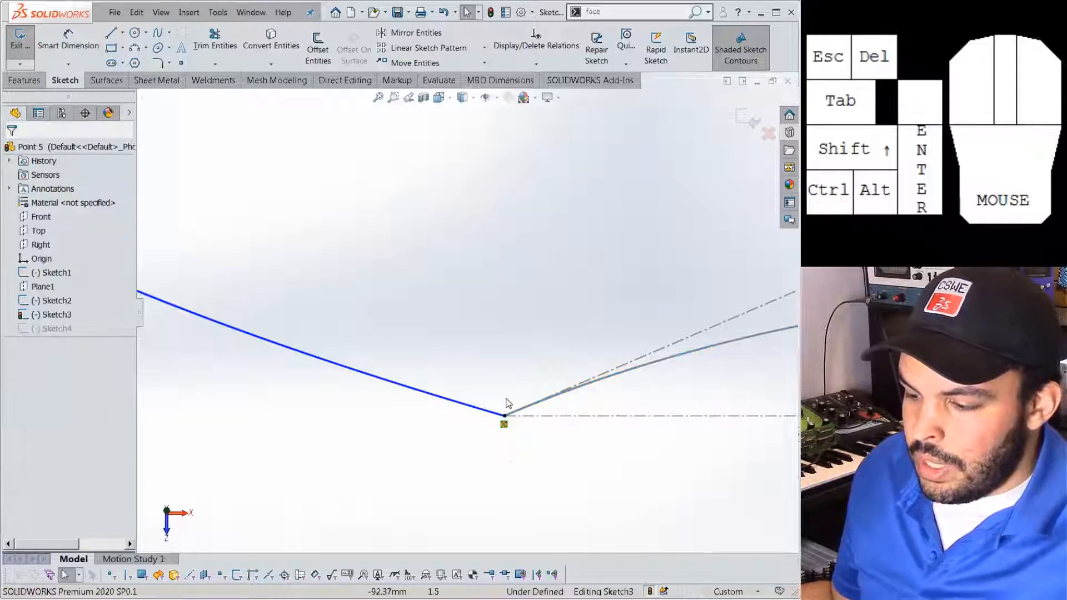
Exit the sketch and zoom to fit the full closed outline.
scroll(506, 409, "up", 3)
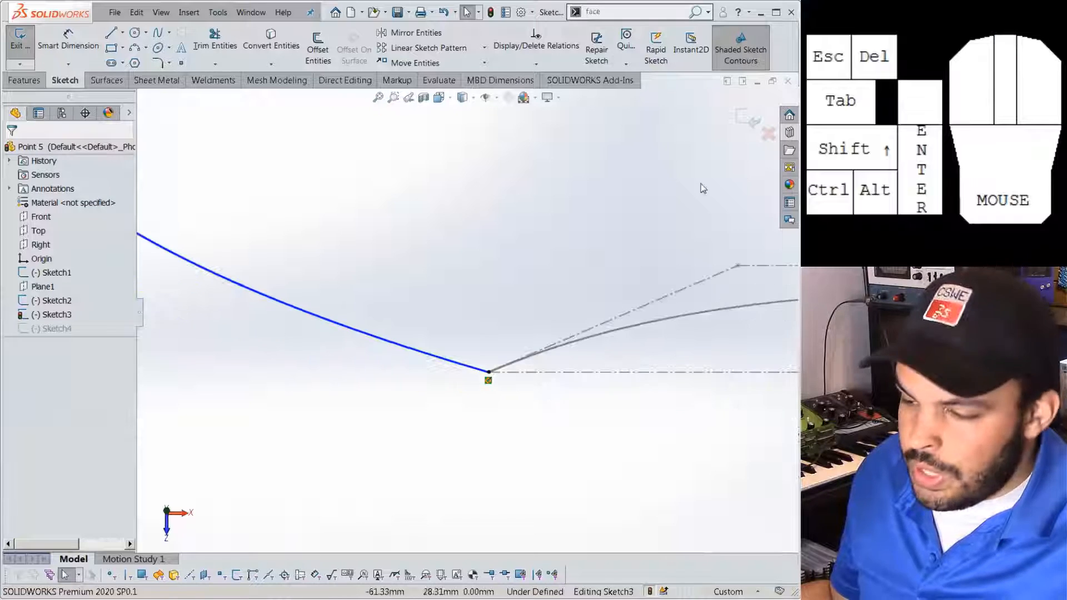
left_click(742, 122)
middle_click(661, 223)
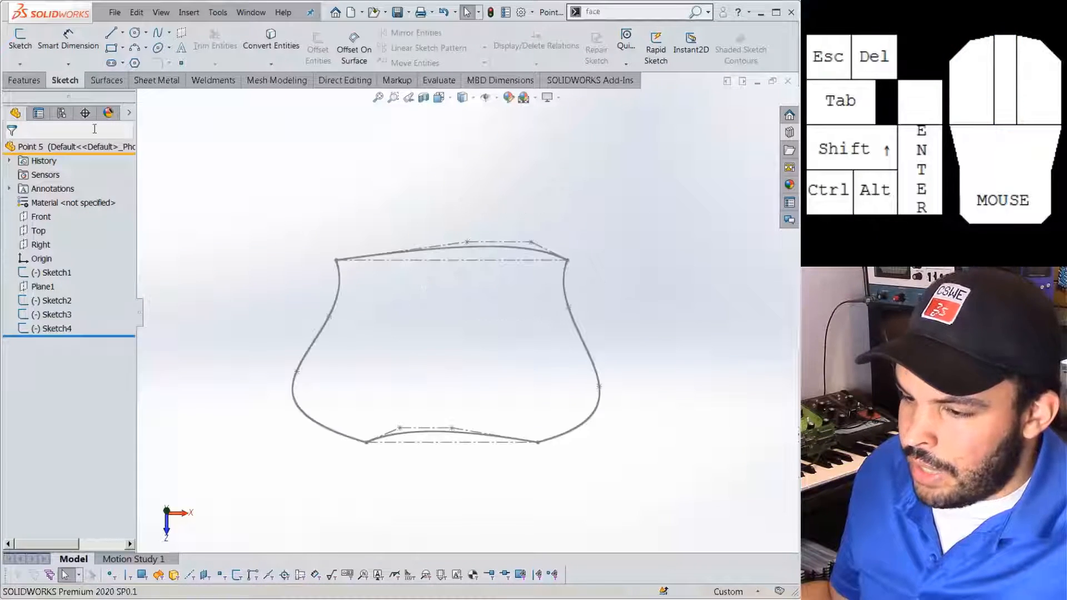
Create a boundary surface: Sketch1 and Sketch2 in Direction 1, Sketch4 and Sketch3 in Direction 2.
left_click(106, 80)
left_click(164, 53)
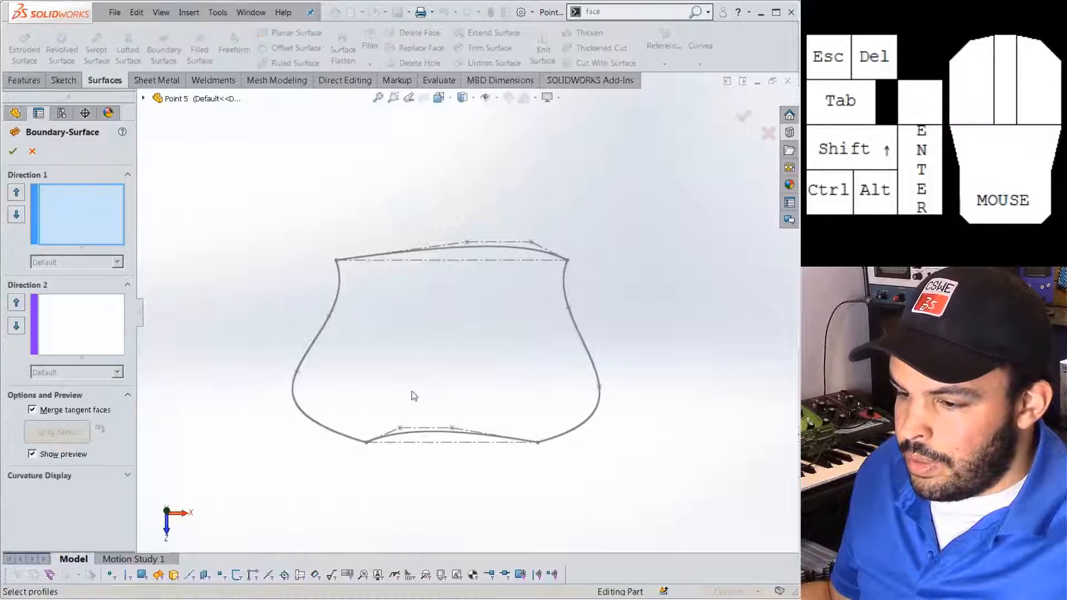
left_click(407, 436)
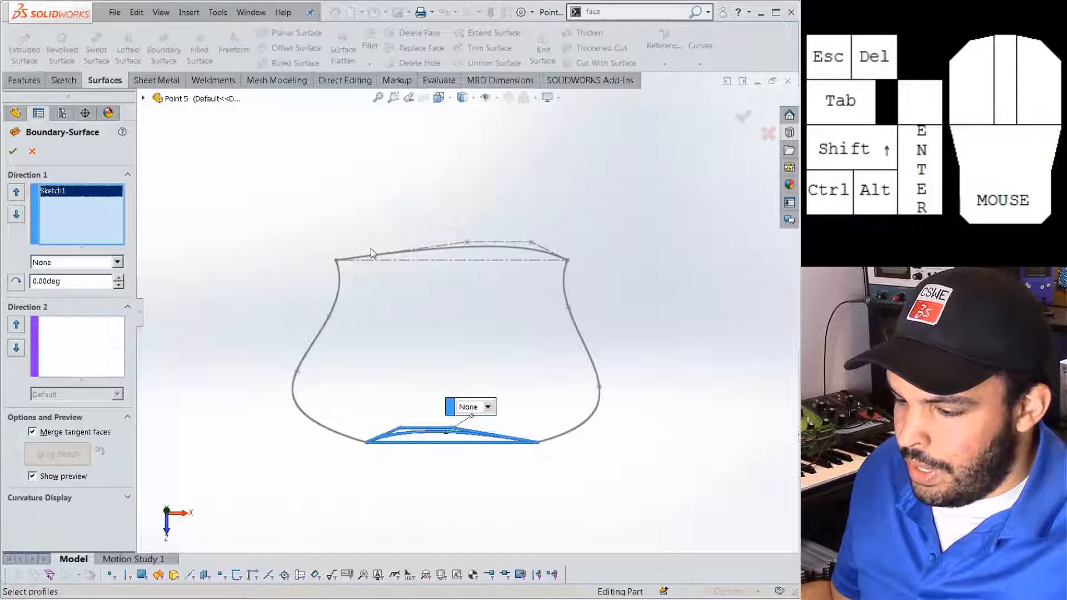
left_click(391, 258)
left_click(122, 333)
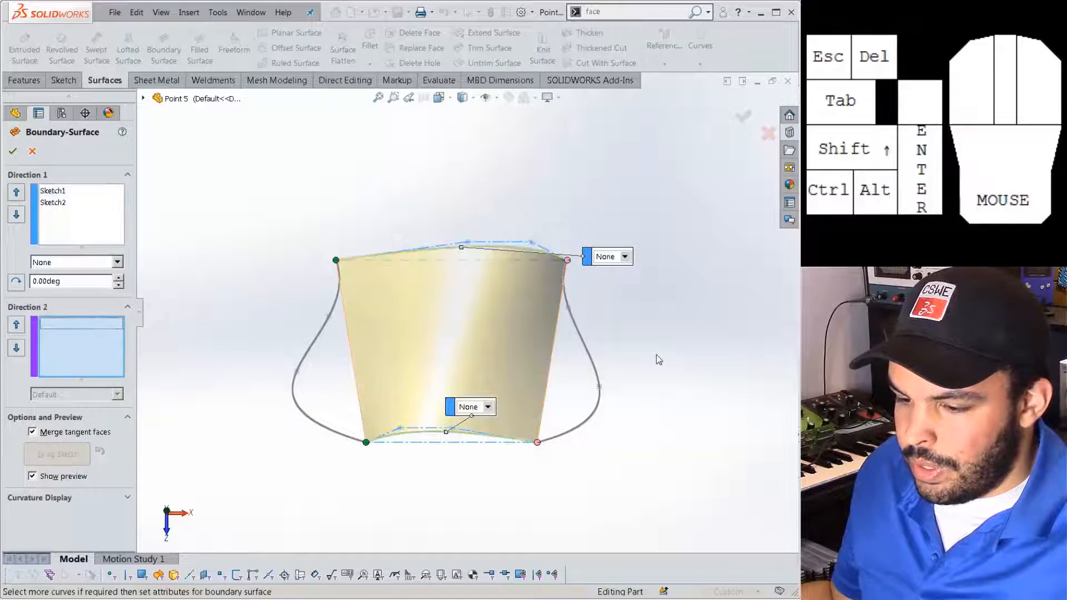
left_click(592, 359)
mouse_move(595, 367)
middle_mouse_down()
mouse_move(441, 326)
mouse_move(380, 345)
middle_mouse_up()
left_click(306, 347)
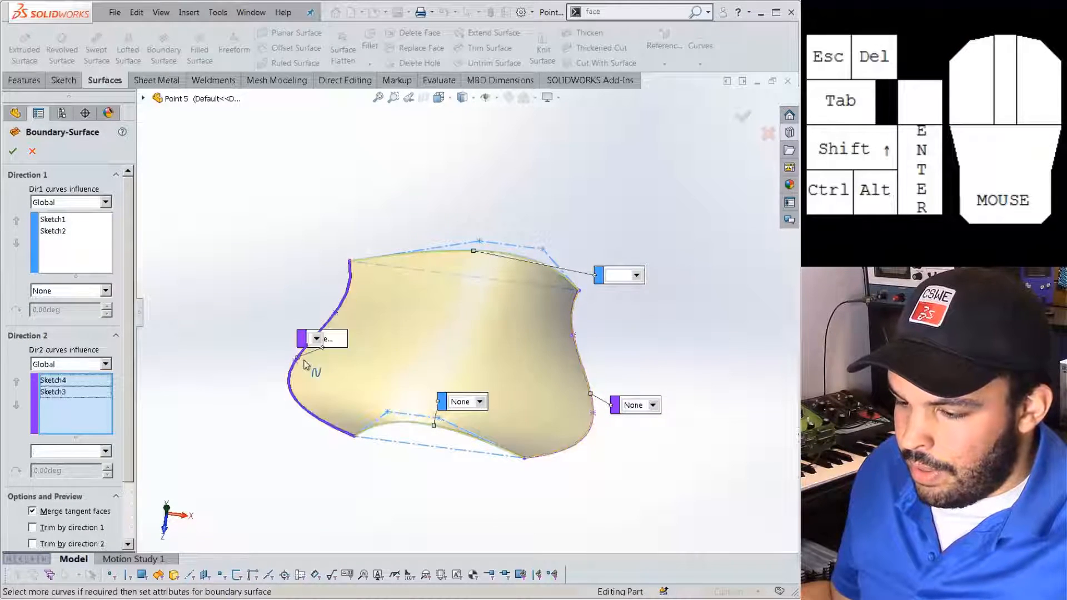
left_click(12, 151)
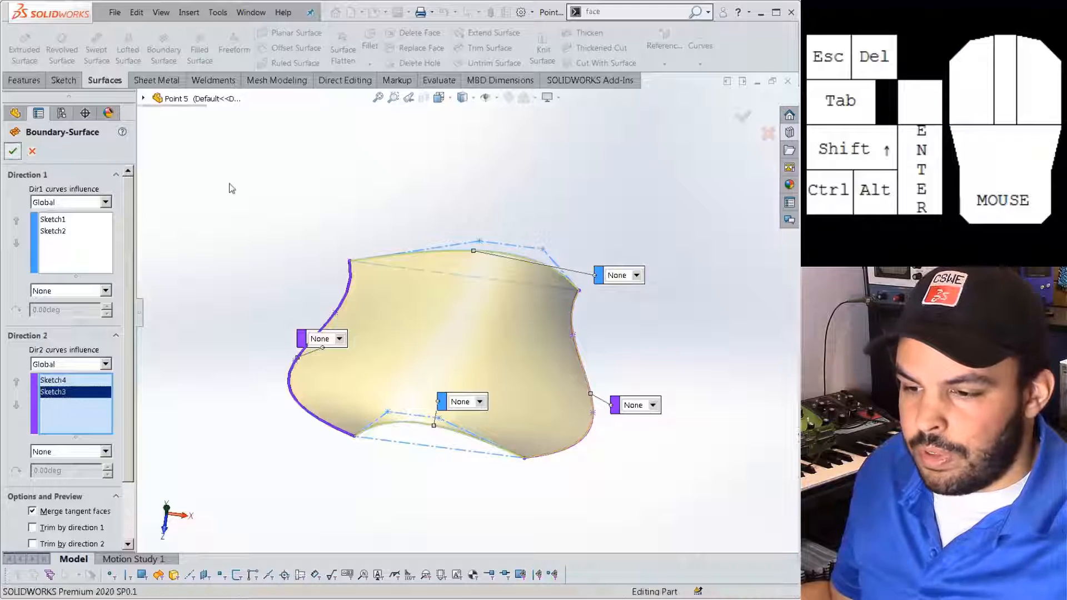
middle_click_drag(422, 211, 371, 194)
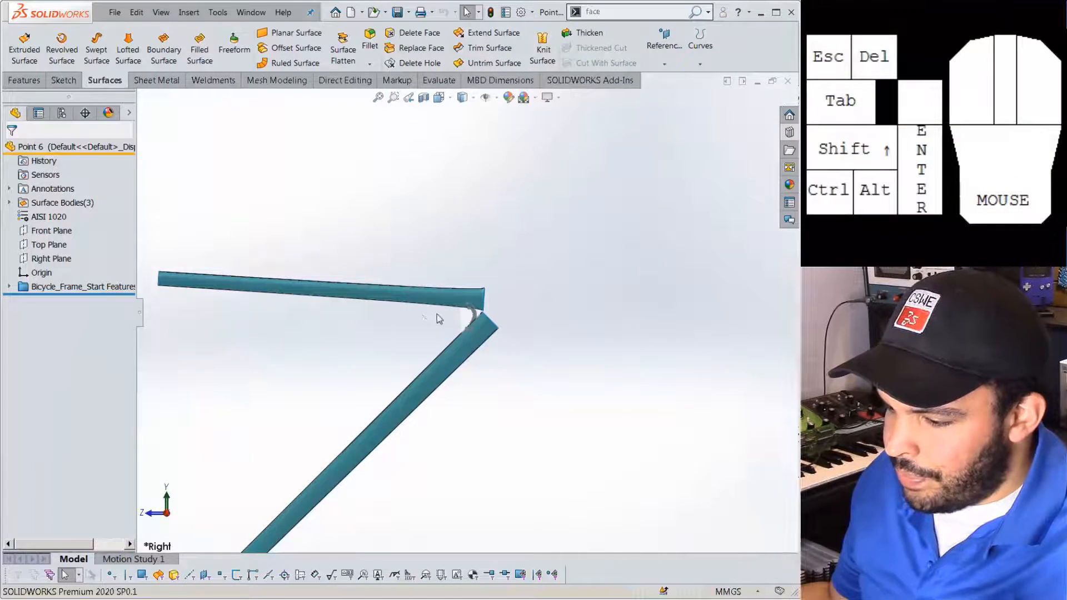
scroll(517, 303, "down", 8)
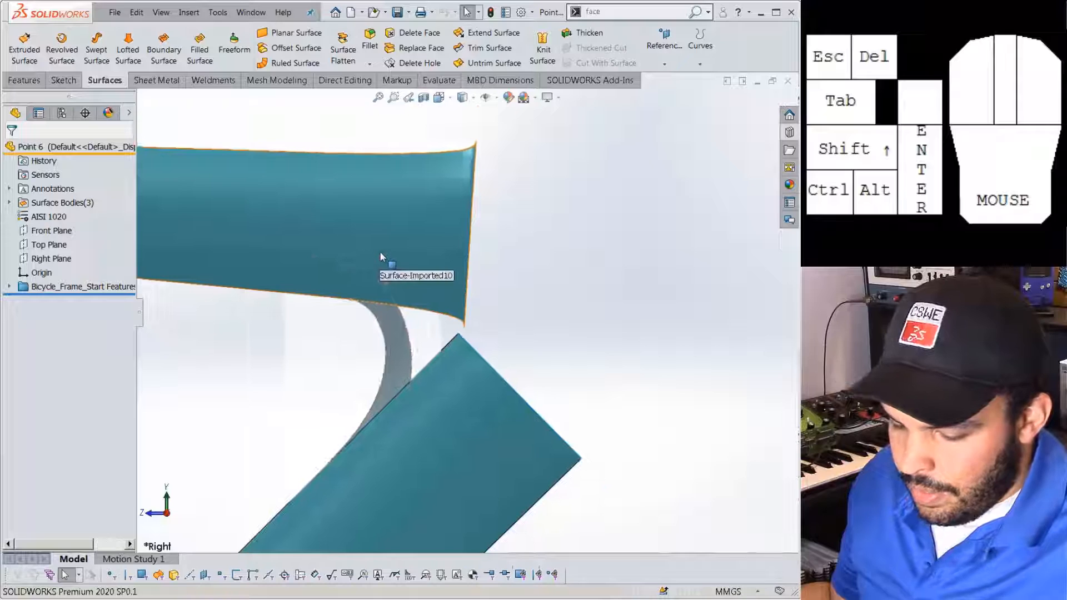
key("Tab")
key("Tab")
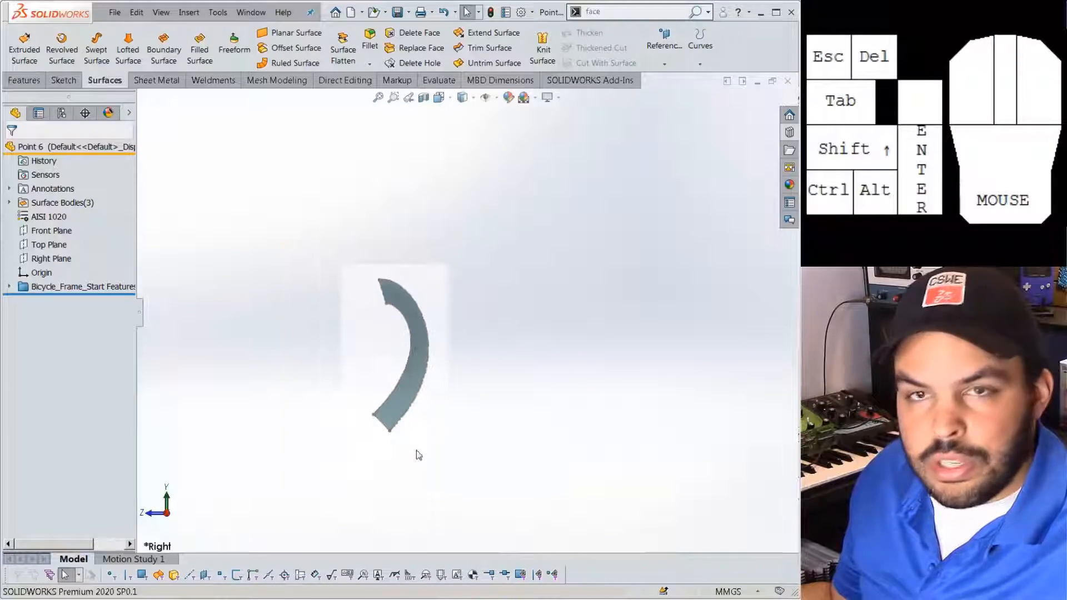
key("shift+Tab")
key("shift+Tab")
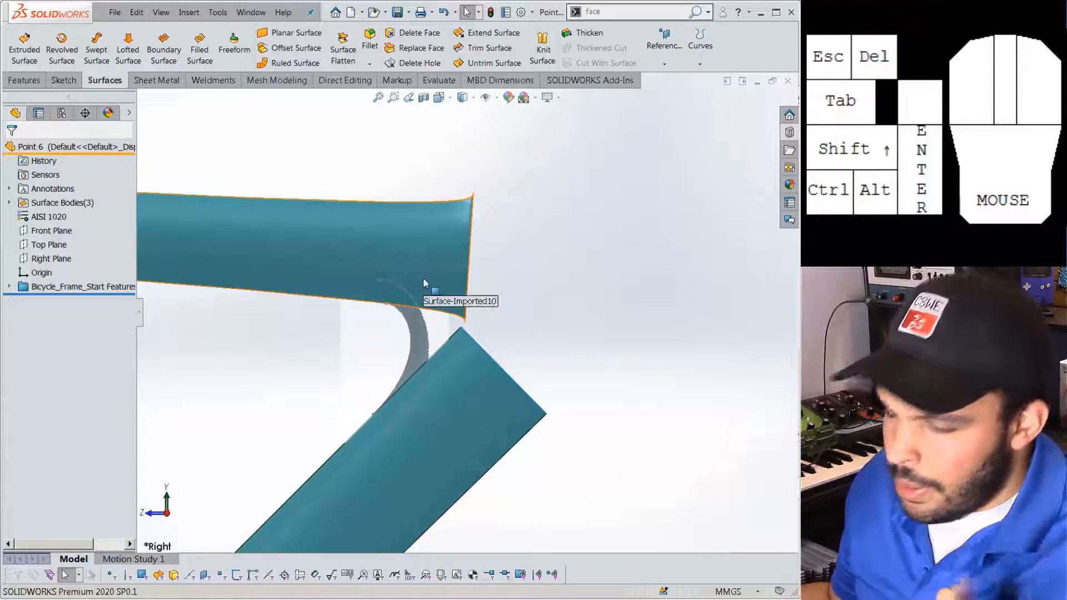
left_click(70, 231)
scroll(411, 328, "up", 14)
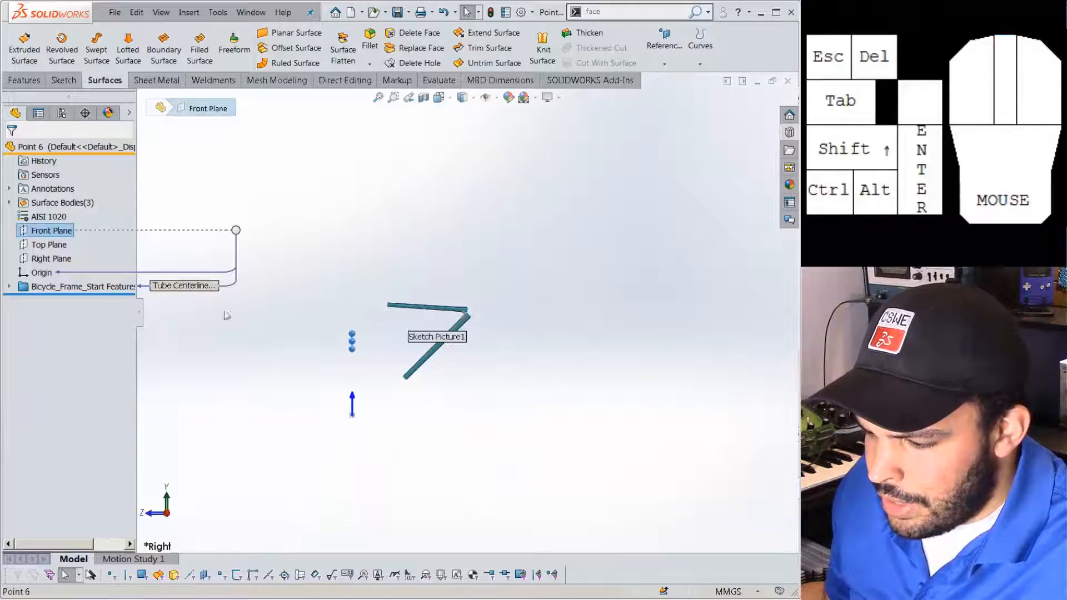
Start a new sketch on the Right Plane.
left_click(60, 260)
left_click(69, 243)
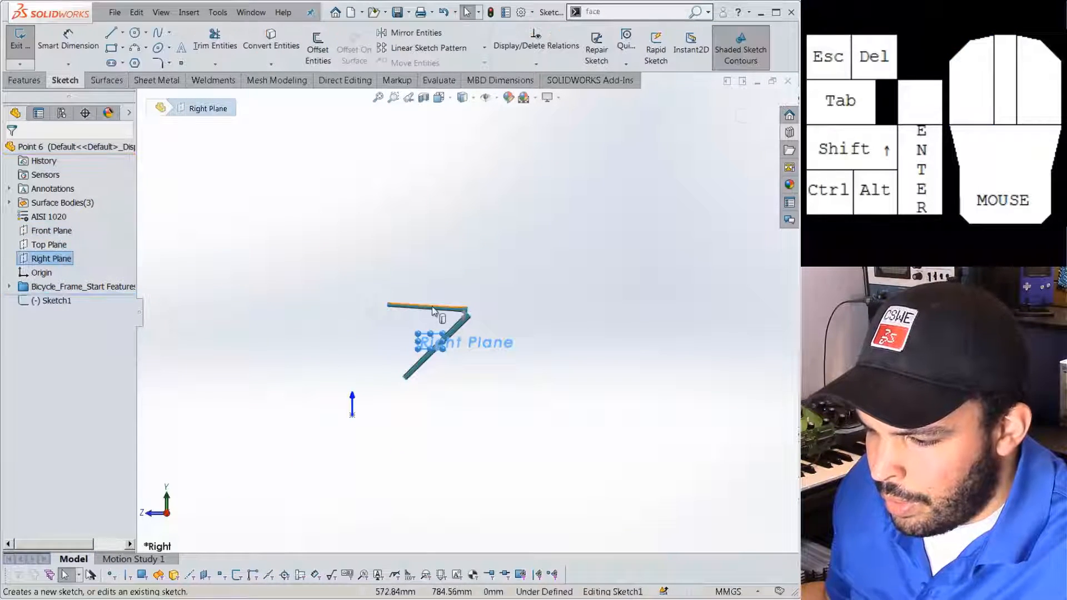
scroll(454, 321, "down", 6)
left_click(537, 296)
scroll(538, 296, "down", 13)
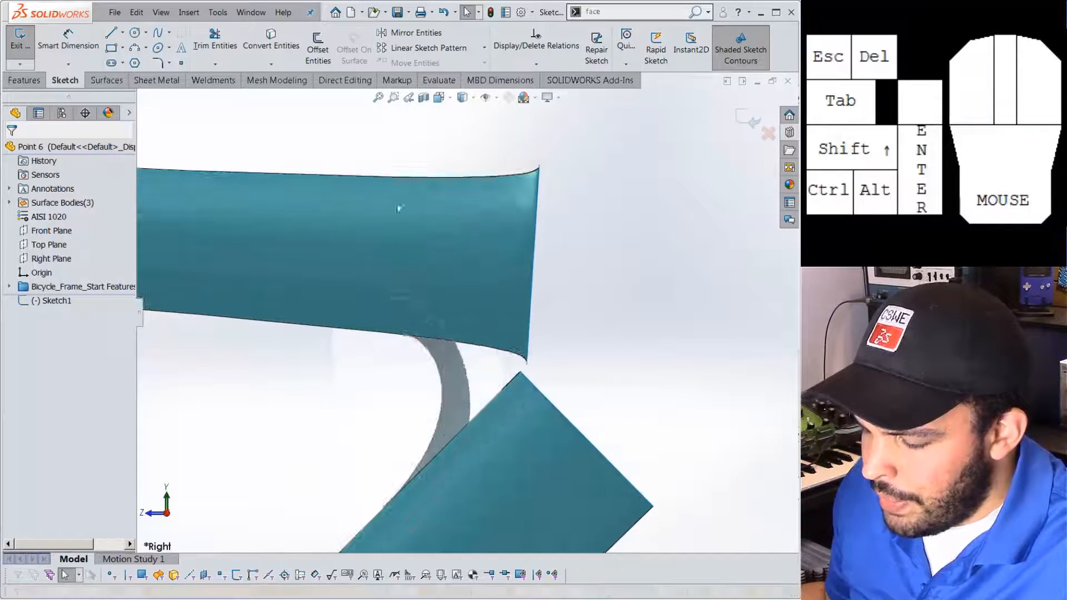
scroll(421, 192, "up", 1)
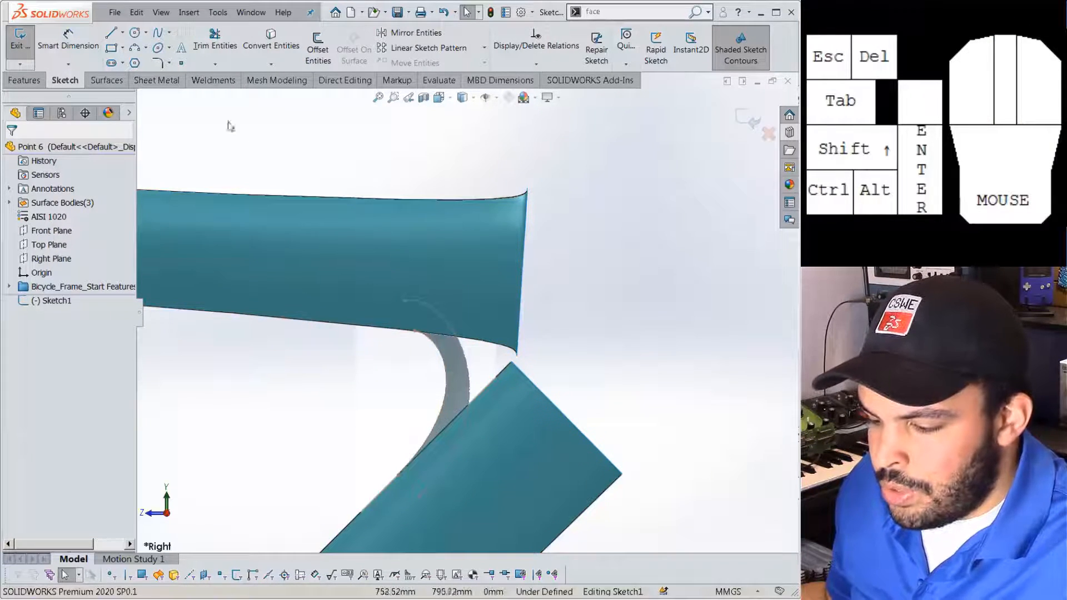
Draw a line across the upper tube, coincident with the tube's edge point.
left_click(109, 35)
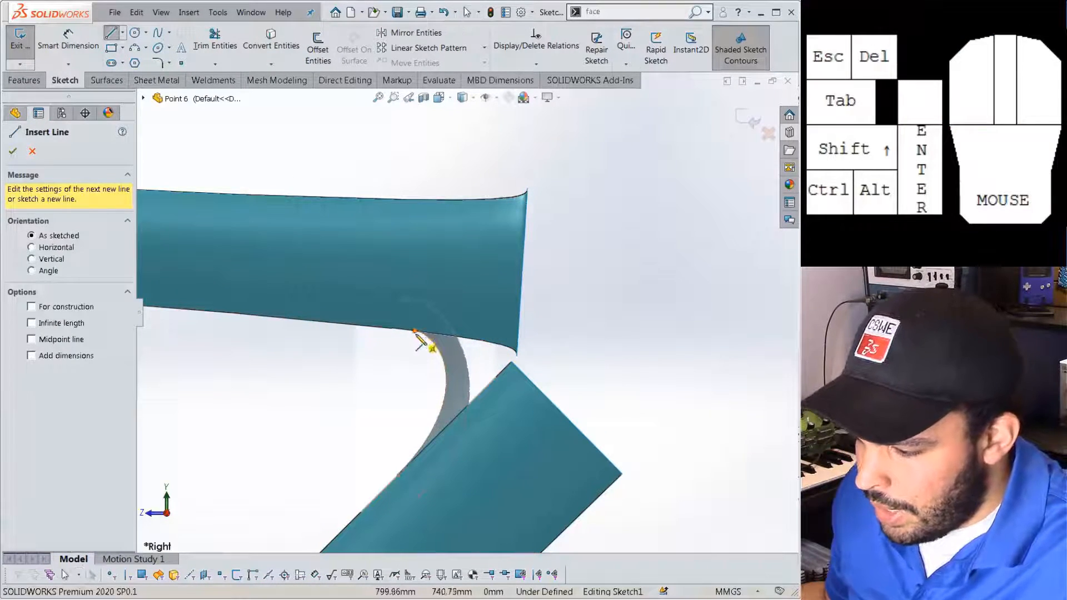
left_click_drag(414, 332, 367, 145)
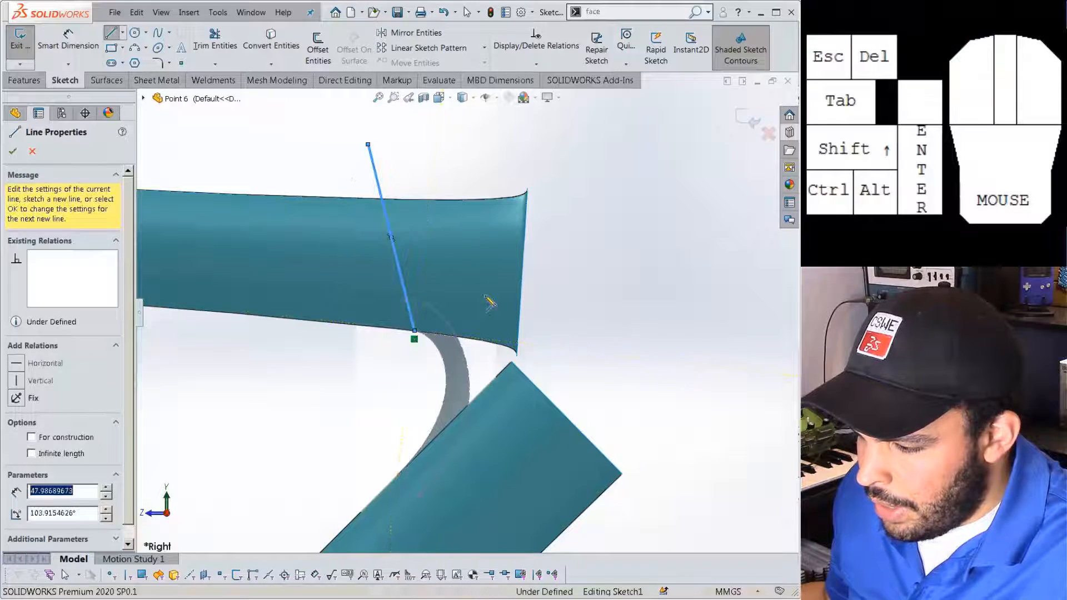
key("Escape")
left_click(404, 304)
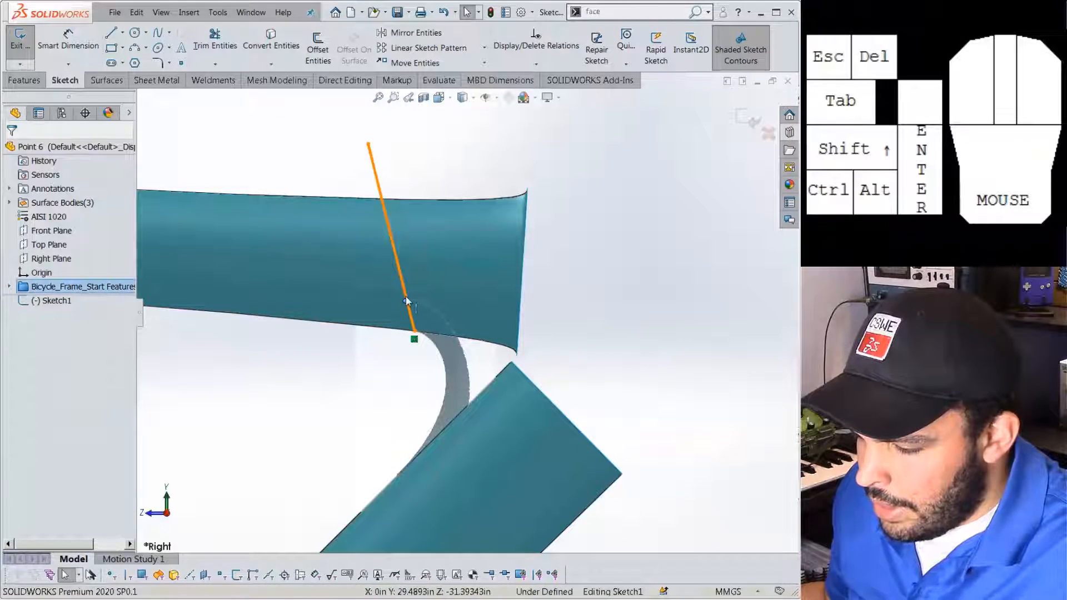
left_click(405, 301, "ctrl")
left_click(455, 250)
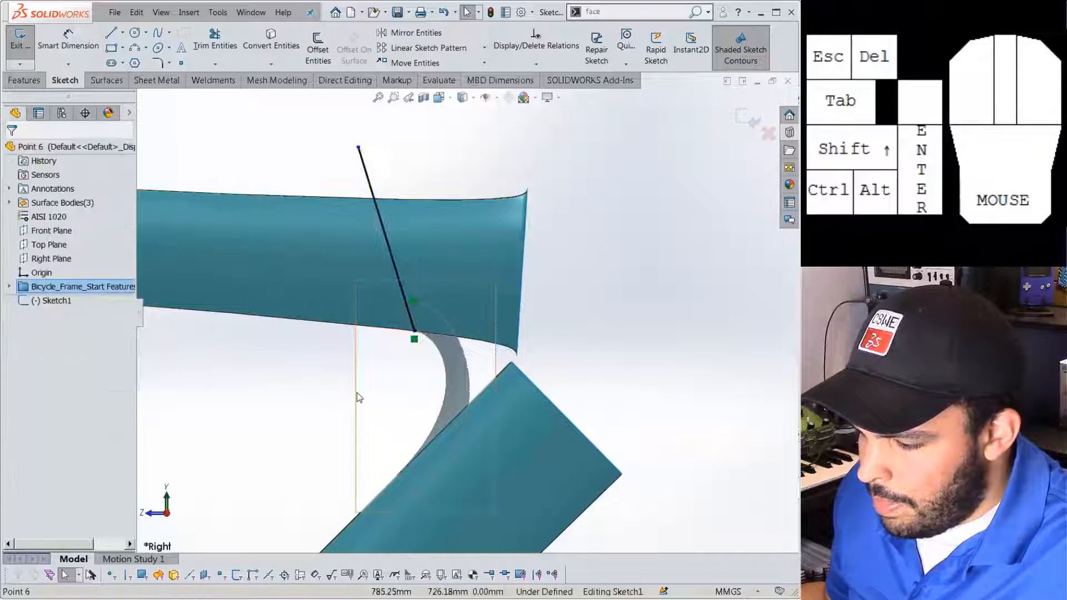
scroll(333, 398, "up", 1)
scroll(427, 350, "down", 1)
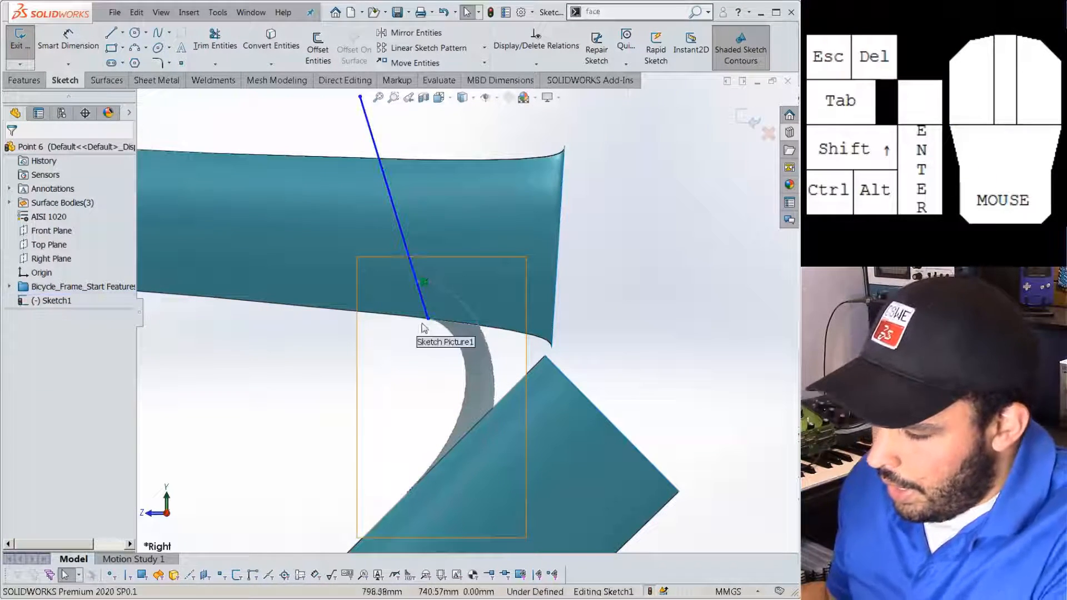
left_click_drag(429, 322, 428, 365)
left_click(428, 319)
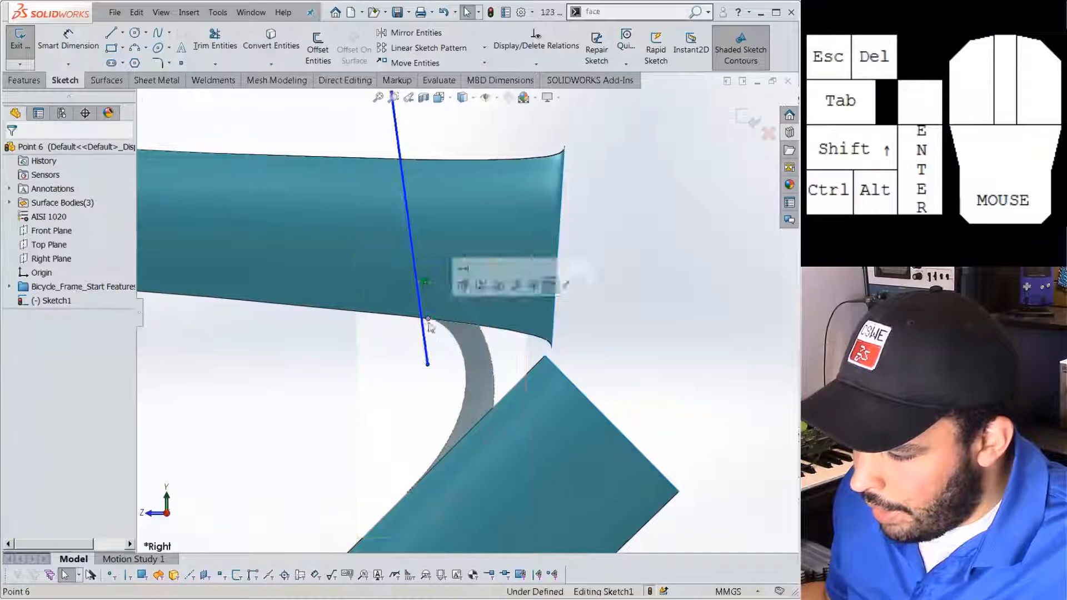
left_click(424, 332, "ctrl")
left_click(473, 278)
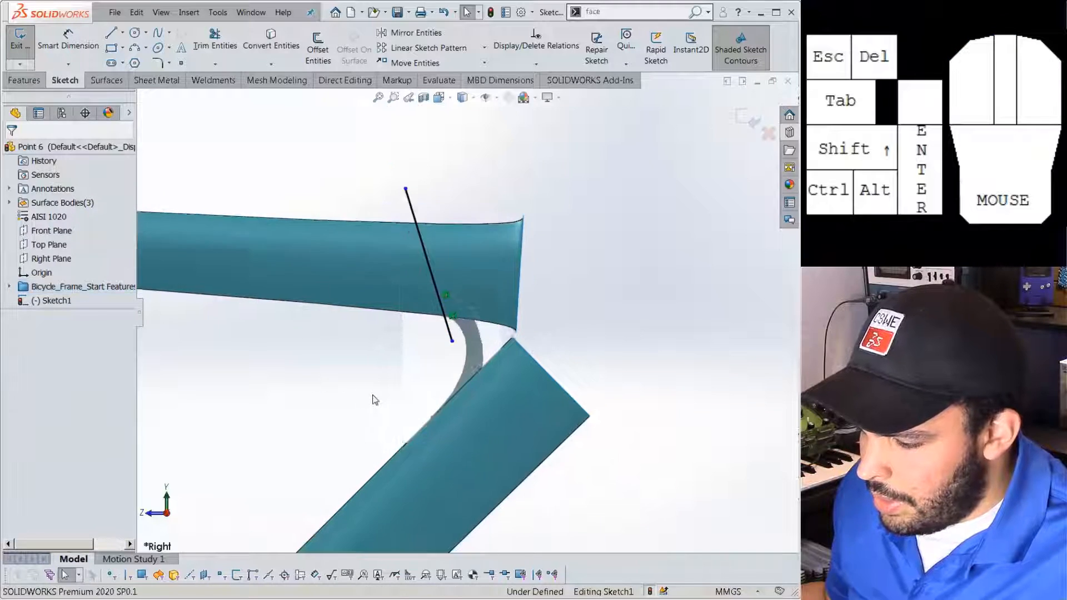
scroll(375, 400, "up", 2)
scroll(447, 426, "down", 2)
Draw a line across the lower tube, coincident with two of its edge points.
left_click(116, 35)
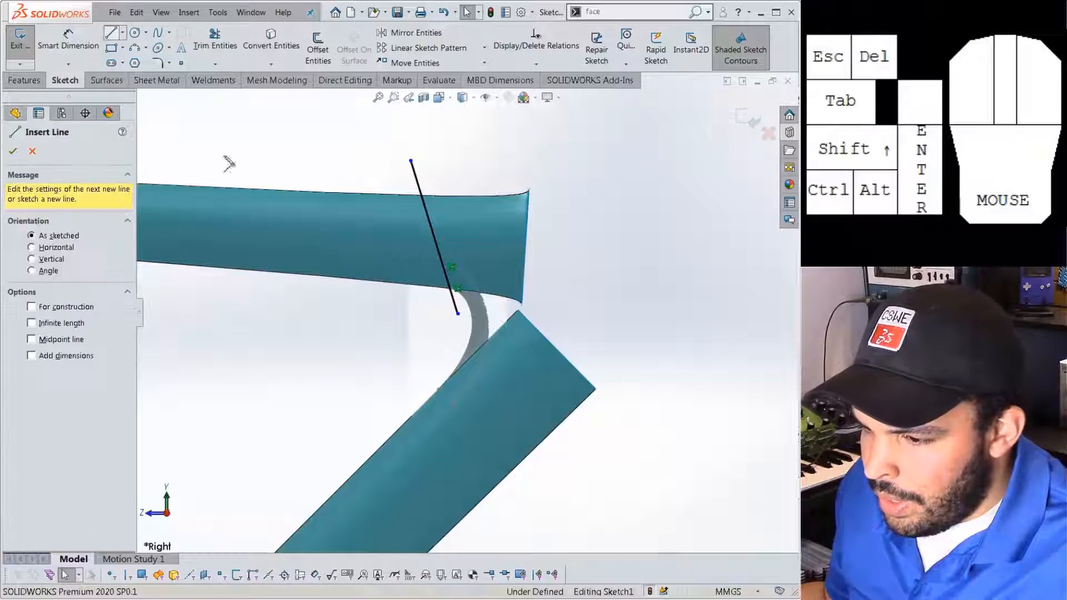
mouse_move(424, 375)
left_mouse_down()
mouse_move(565, 505)
mouse_move(592, 553)
left_mouse_up()
key("Escape")
scroll(468, 418, "up", 3)
left_click(454, 393)
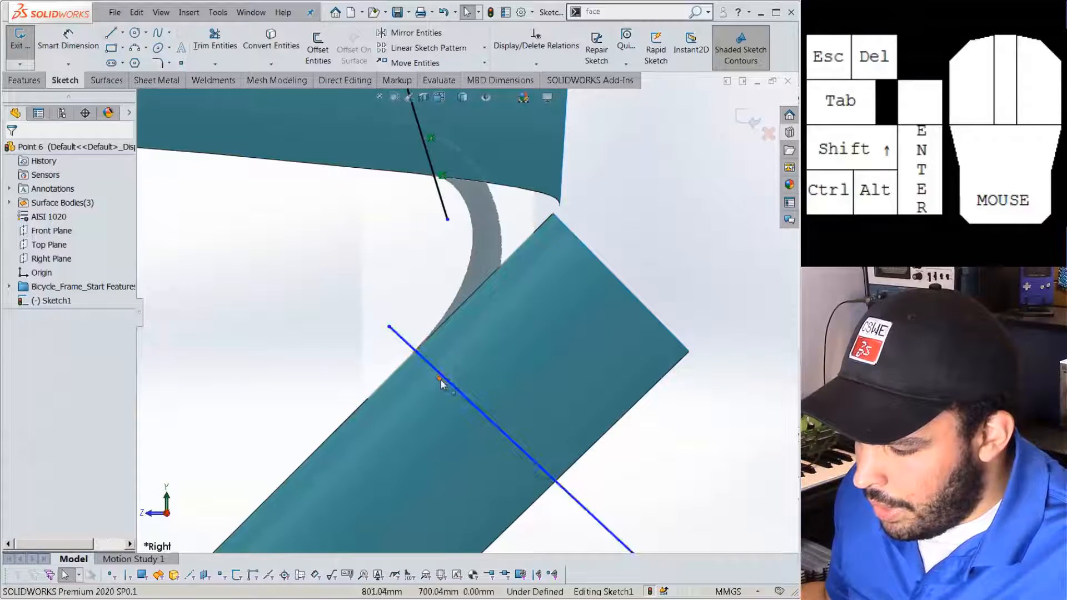
left_click(477, 340, "ctrl")
left_click(497, 332)
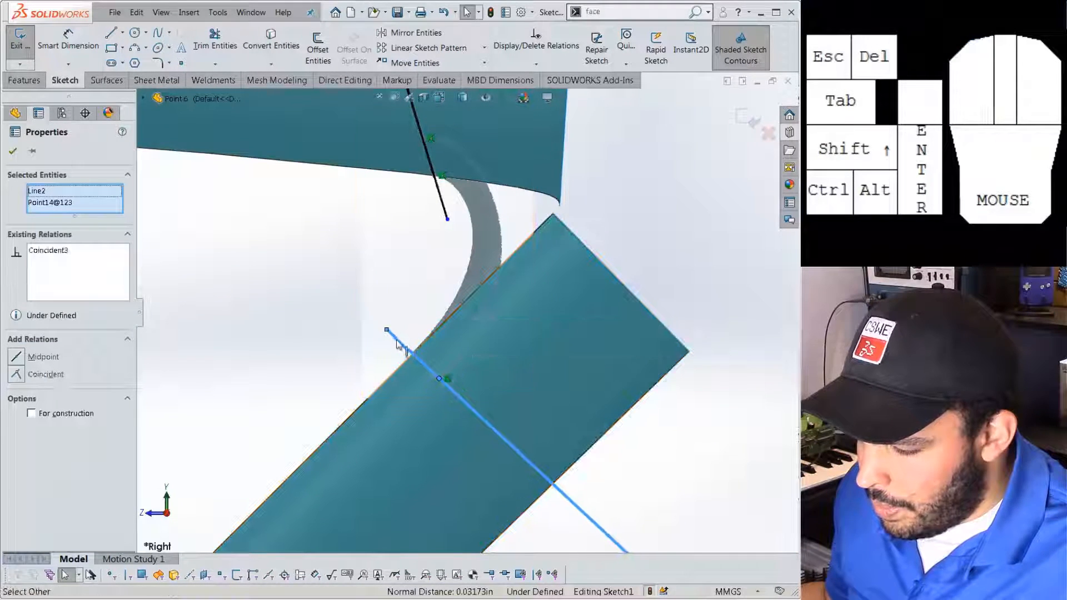
left_click_drag(387, 330, 378, 359)
left_click(410, 369)
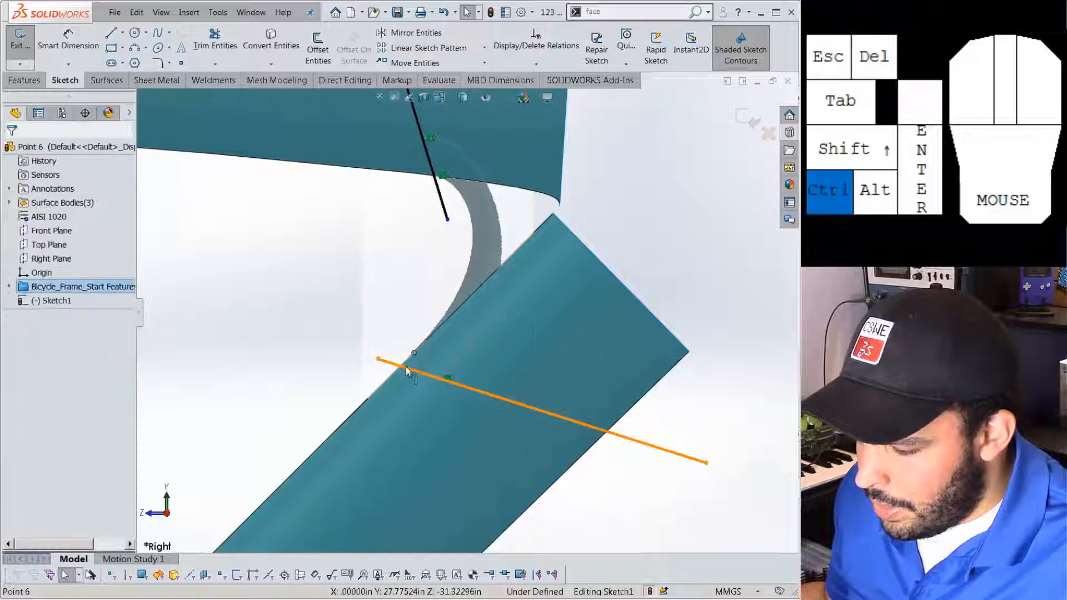
left_click(414, 354, "ctrl")
left_click(456, 321)
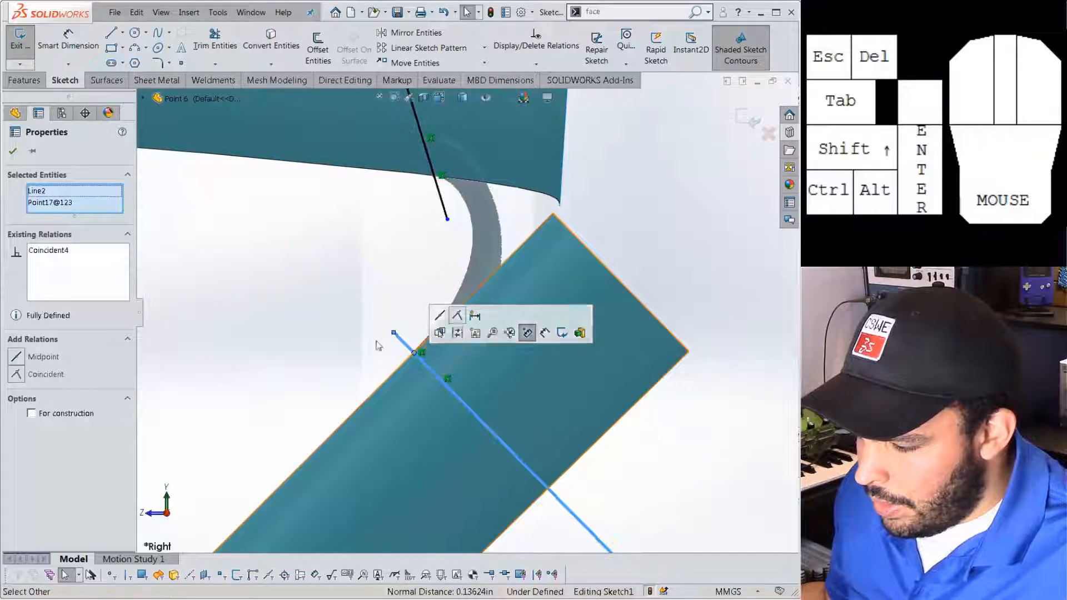
left_click(345, 352)
scroll(343, 351, "up", 4)
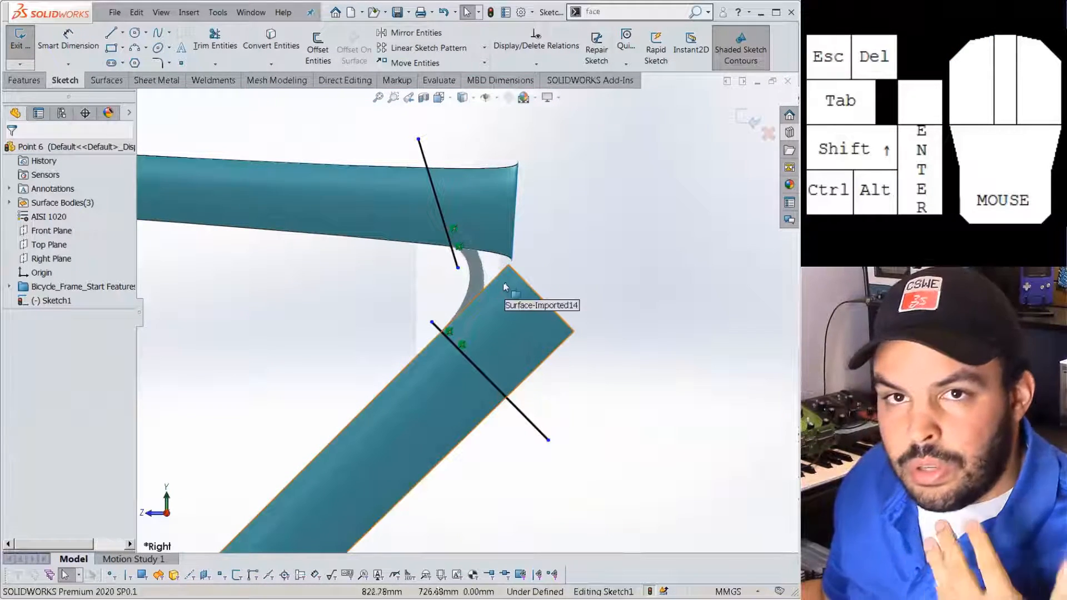
left_click(107, 80)
left_click(449, 62)
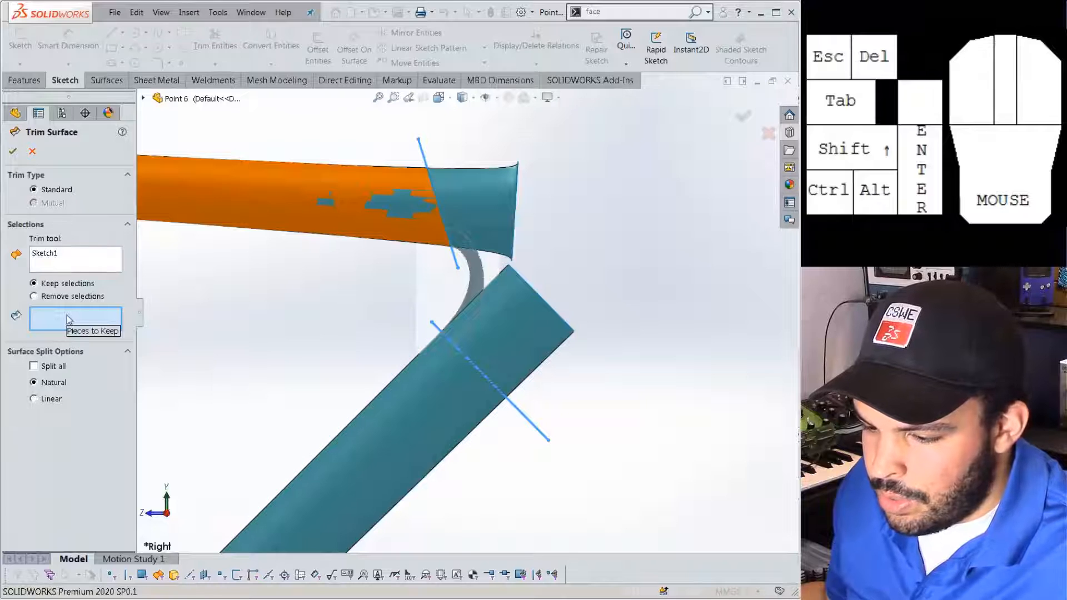
Trim away both tubes' flared ends with Remove selections, creating Surface-Trim1.
left_click(61, 299)
left_click(504, 209)
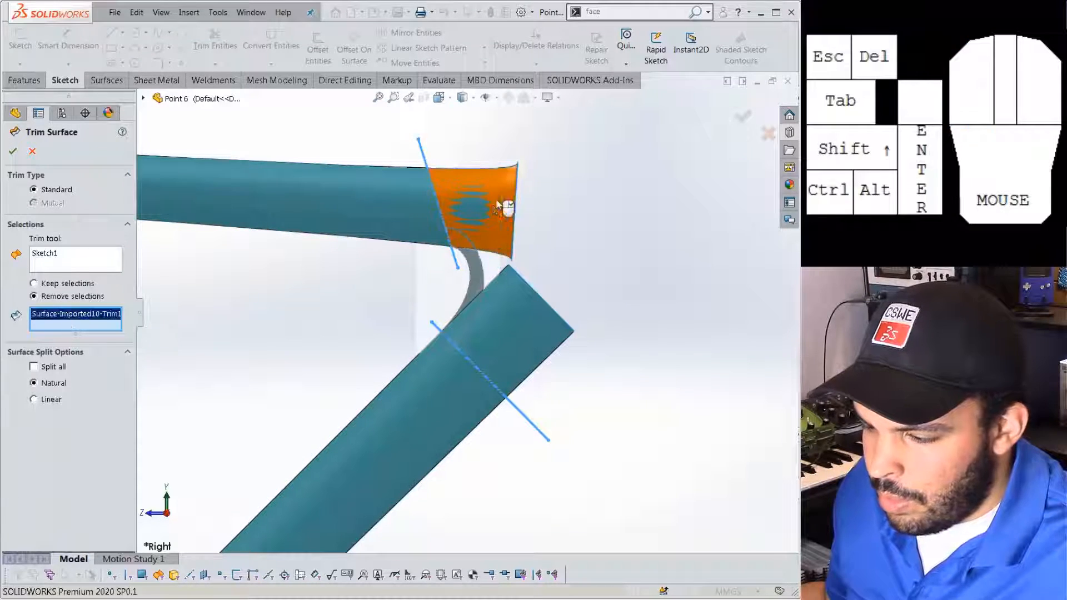
left_click(519, 329)
key("Return")
scroll(508, 286, "down", 5)
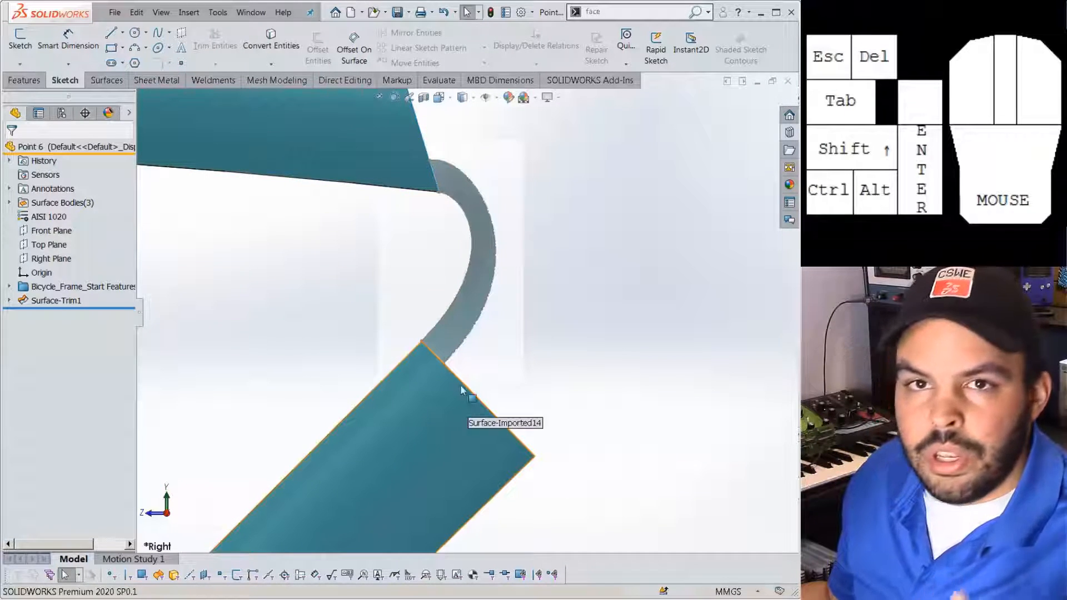
scroll(429, 349, "up", 3)
left_click(109, 84)
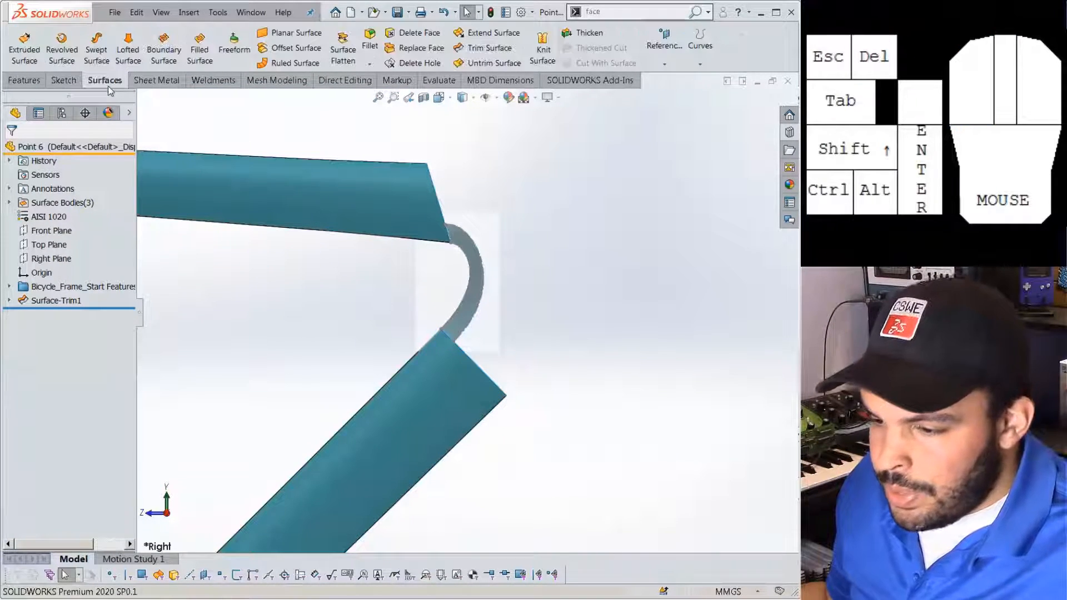
left_click(157, 63)
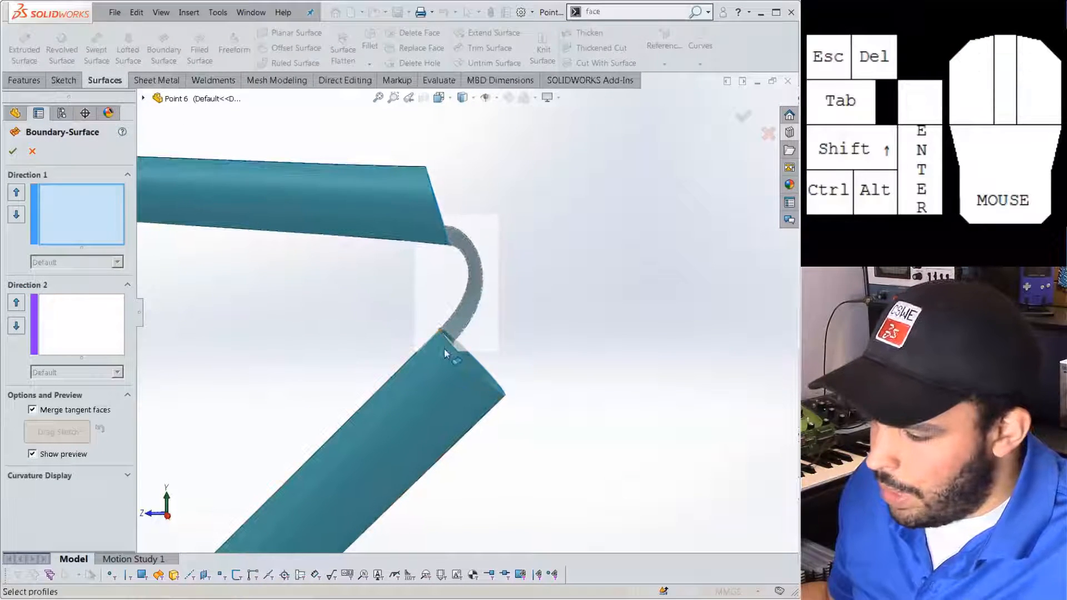
left_click(453, 354)
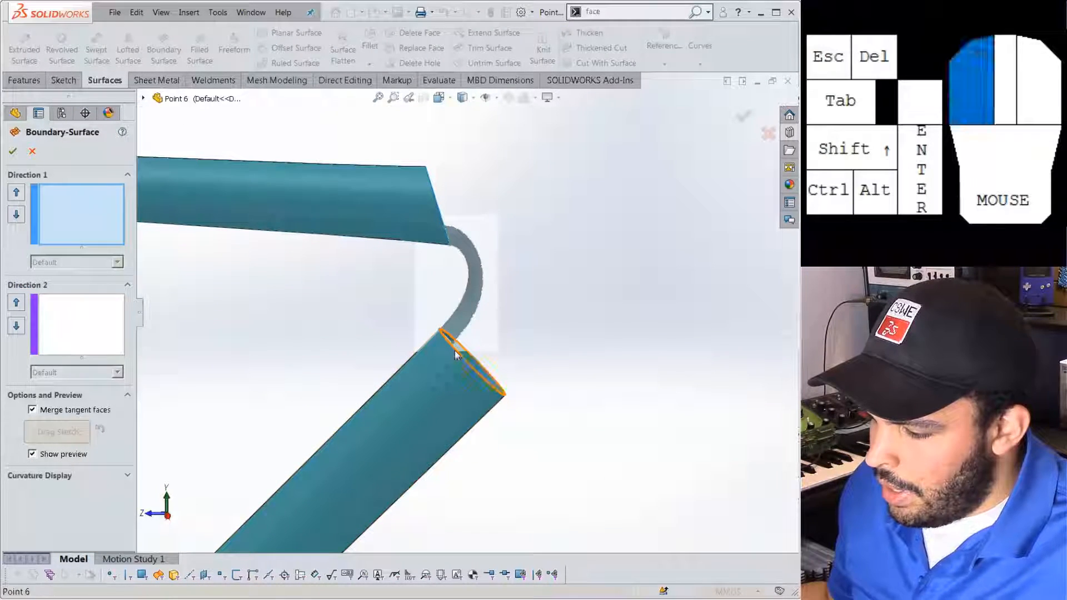
left_click(449, 240)
middle_click_drag(447, 239, 442, 235)
left_click_drag(442, 235, 426, 162)
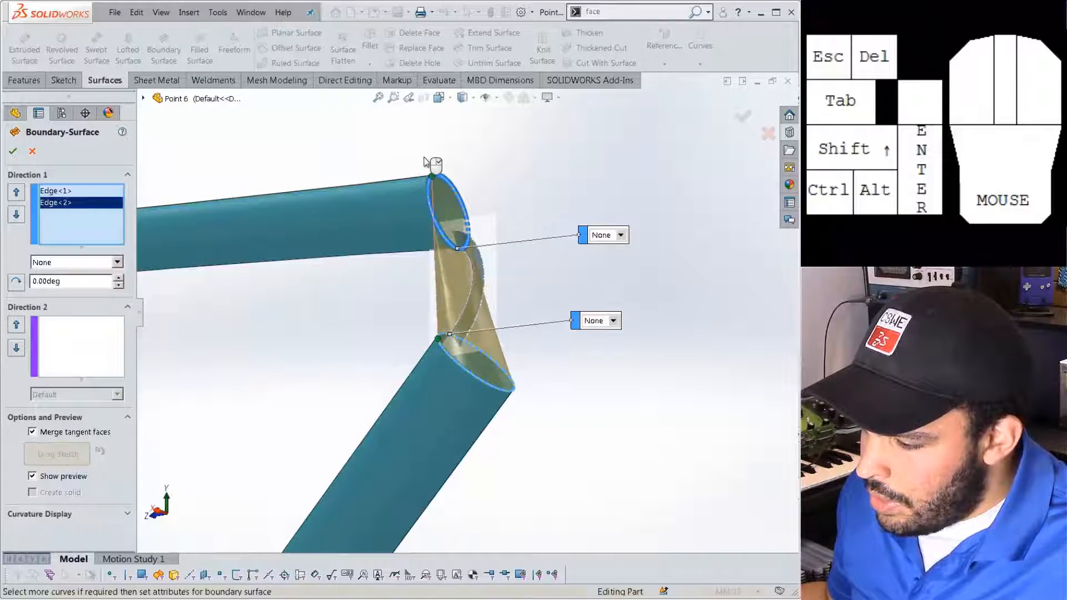
left_click(620, 235)
left_click(611, 266)
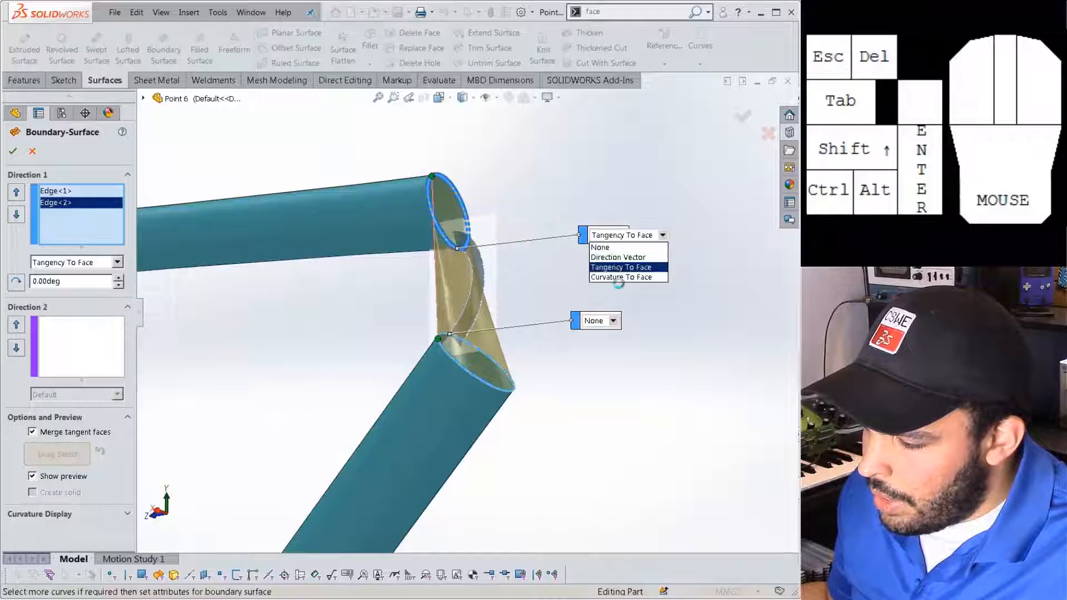
left_click(613, 322)
left_click(614, 361)
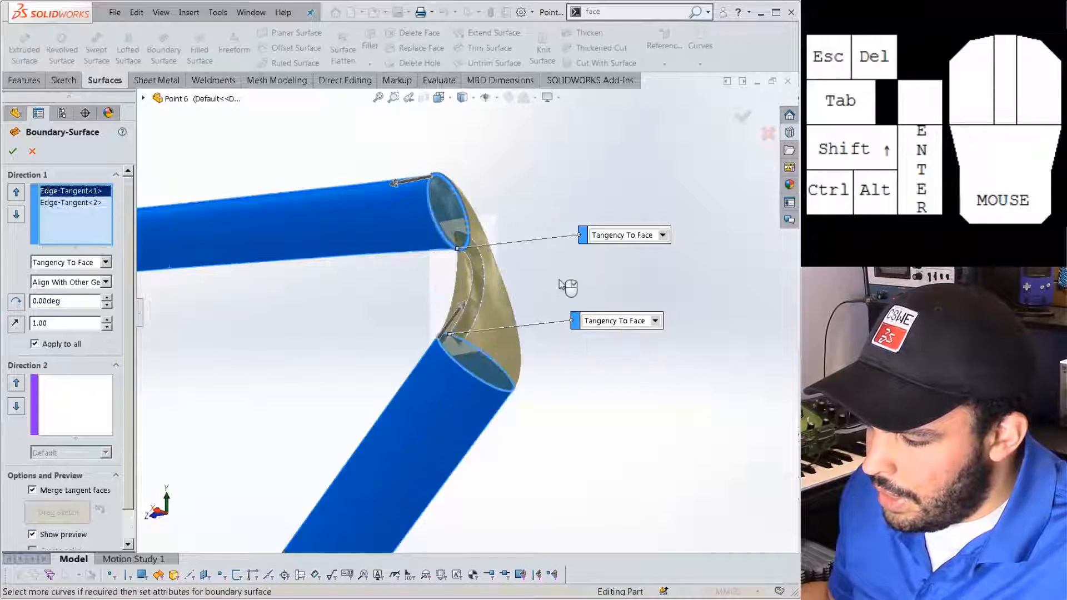
middle_click_drag(567, 286, 564, 280)
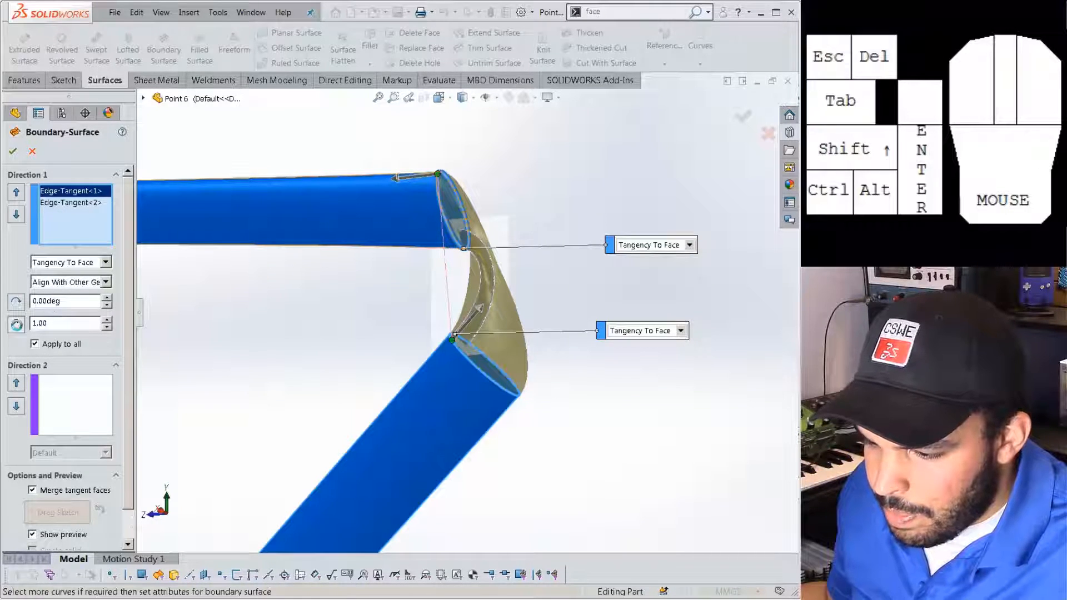
left_click(16, 324)
left_click(17, 325)
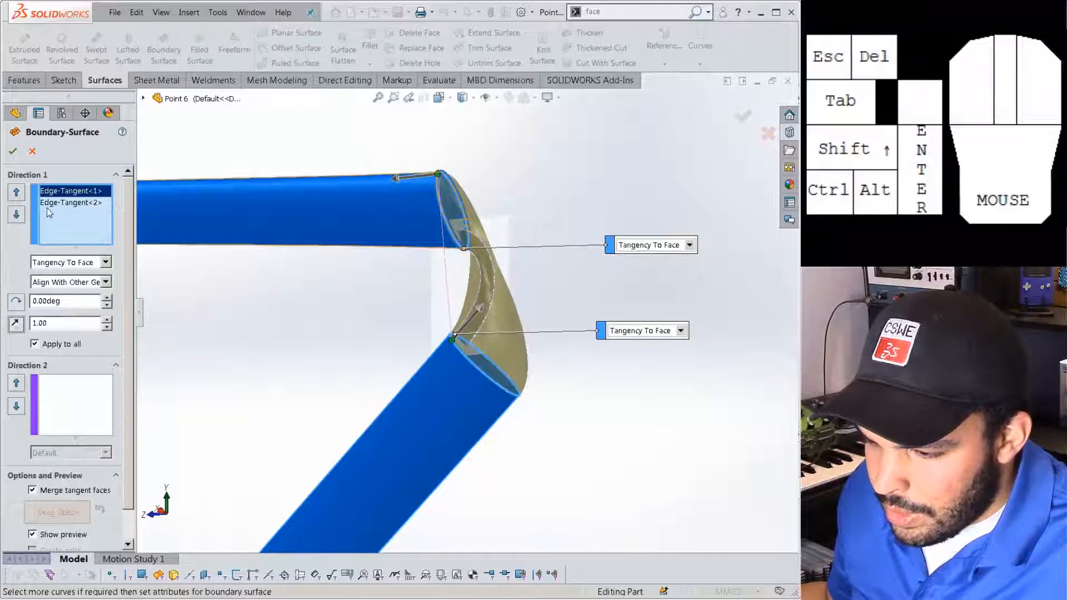
left_click(50, 202)
left_click(17, 325)
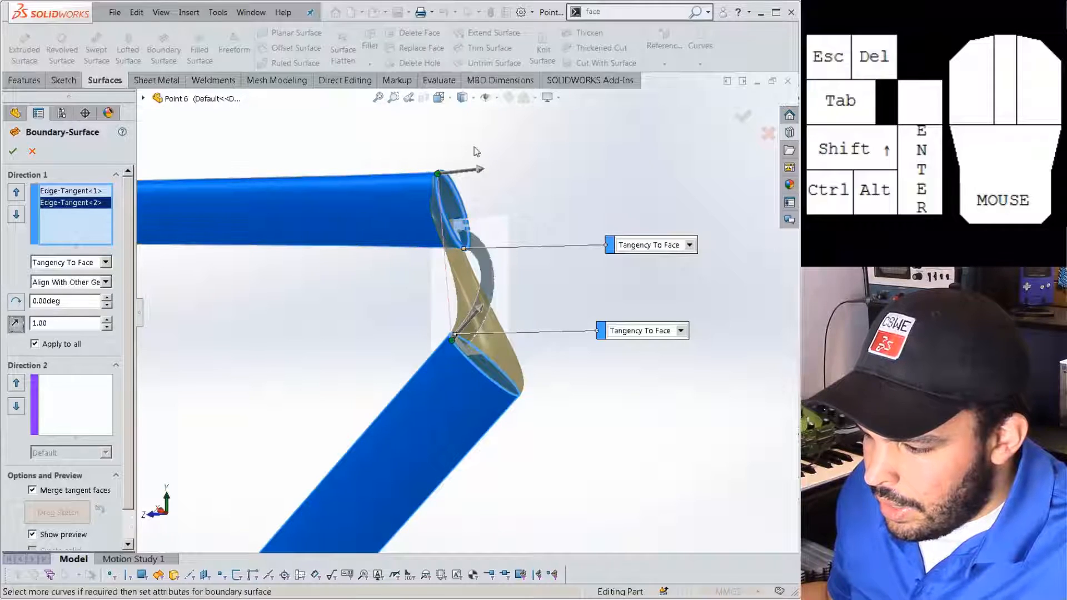
left_click_drag(479, 174, 339, 185)
left_click(16, 324)
middle_click_drag(502, 227, 525, 290)
left_click_drag(475, 371, 465, 346)
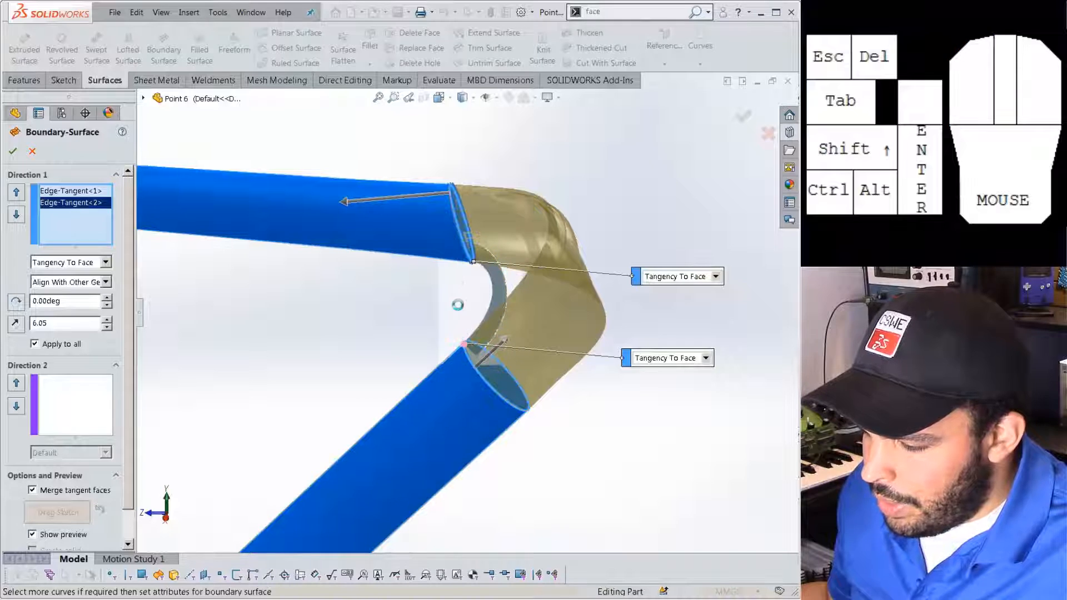
left_click_drag(450, 194, 450, 196)
left_click_drag(491, 276, 492, 277)
middle_click_drag(499, 305, 507, 267)
scroll(565, 278, "down", 1)
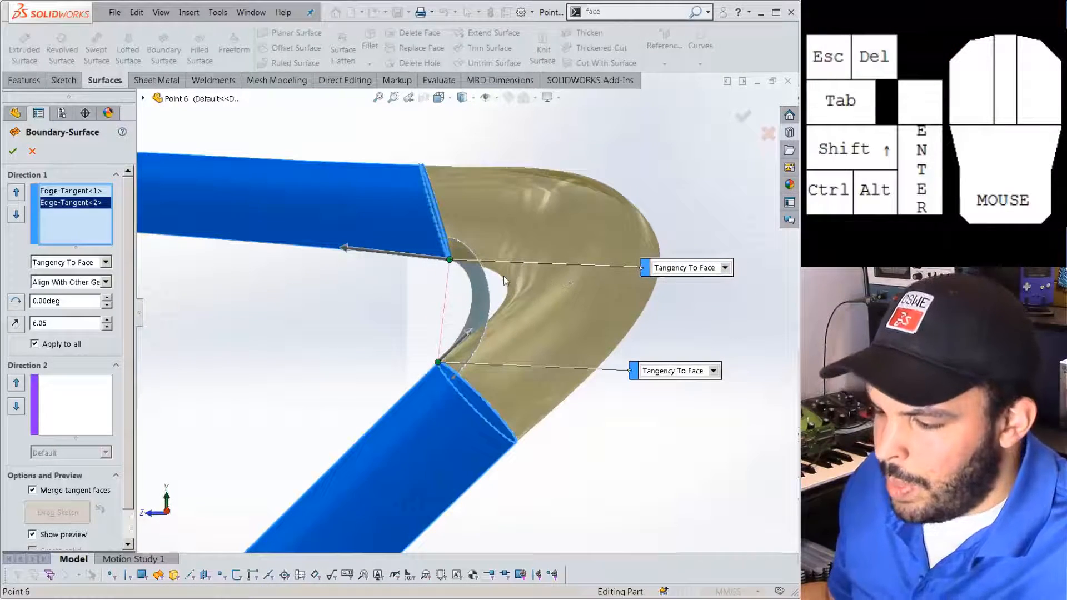
scroll(505, 285, "down", 2)
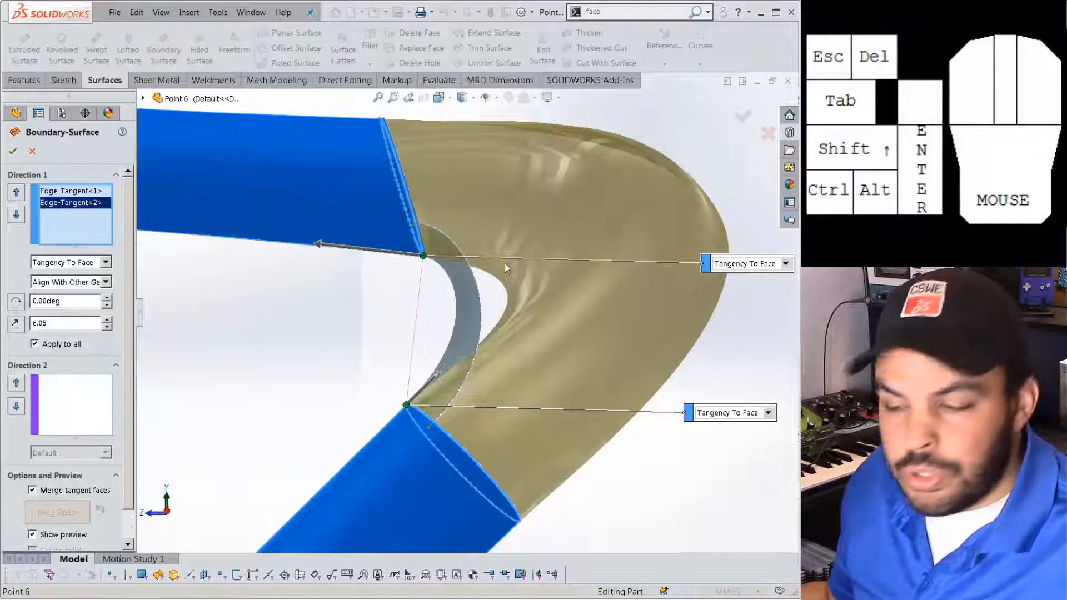
scroll(489, 309, "up", 2)
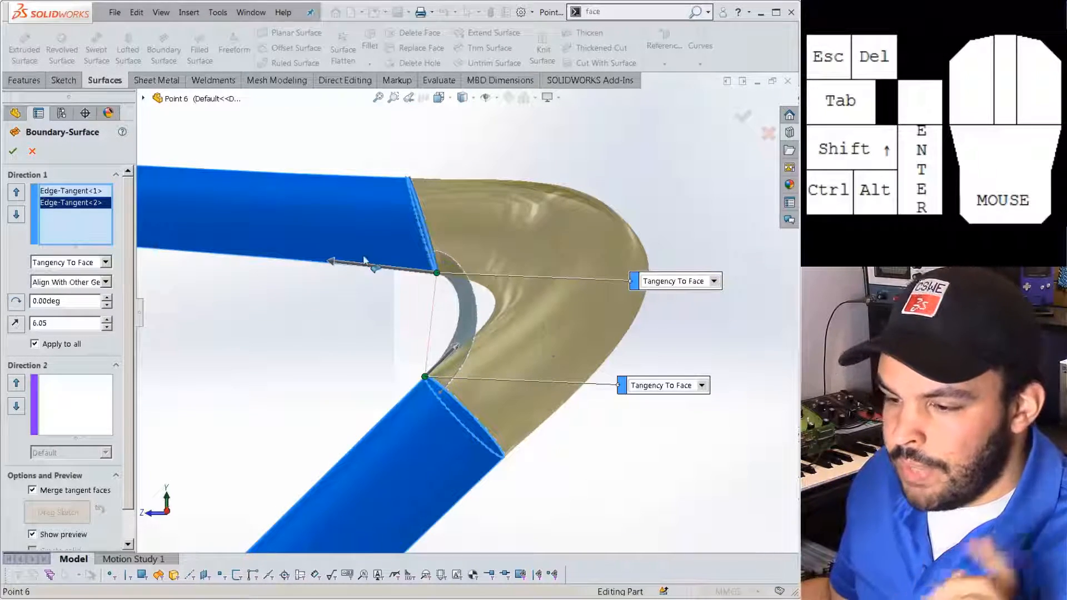
left_click(33, 151)
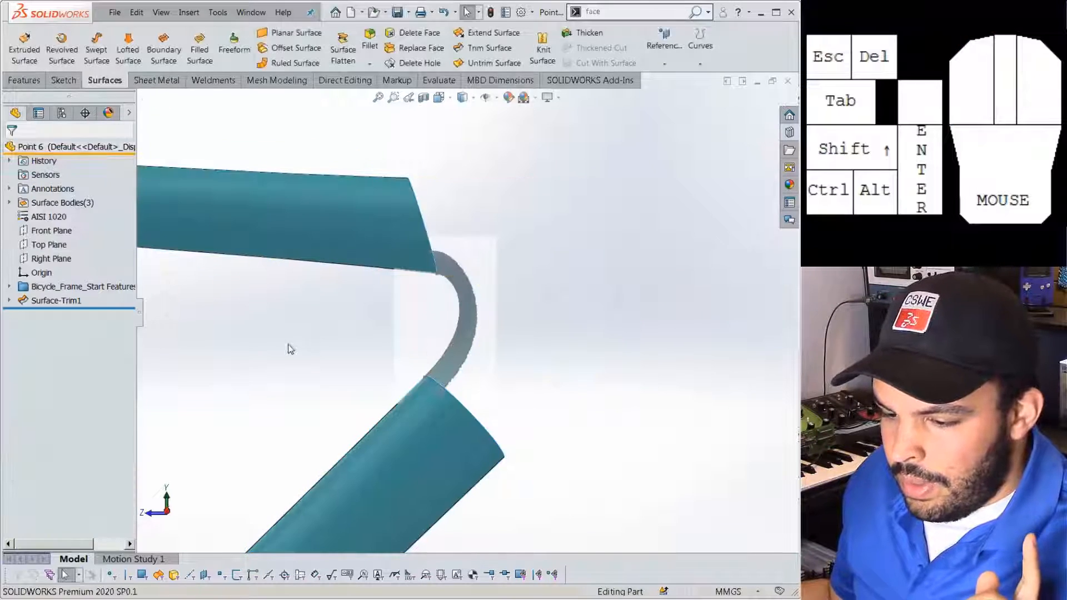
Open Sketch1 under Surface-Trim1 for editing, abandoning a stray Split command.
left_click(9, 300)
left_click(64, 314)
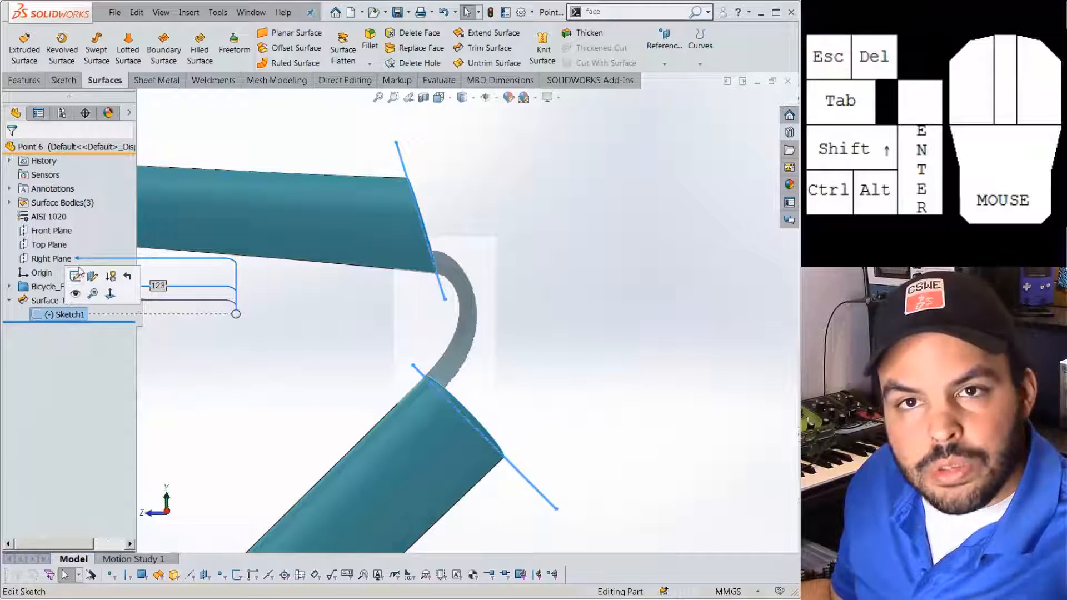
left_click(76, 278)
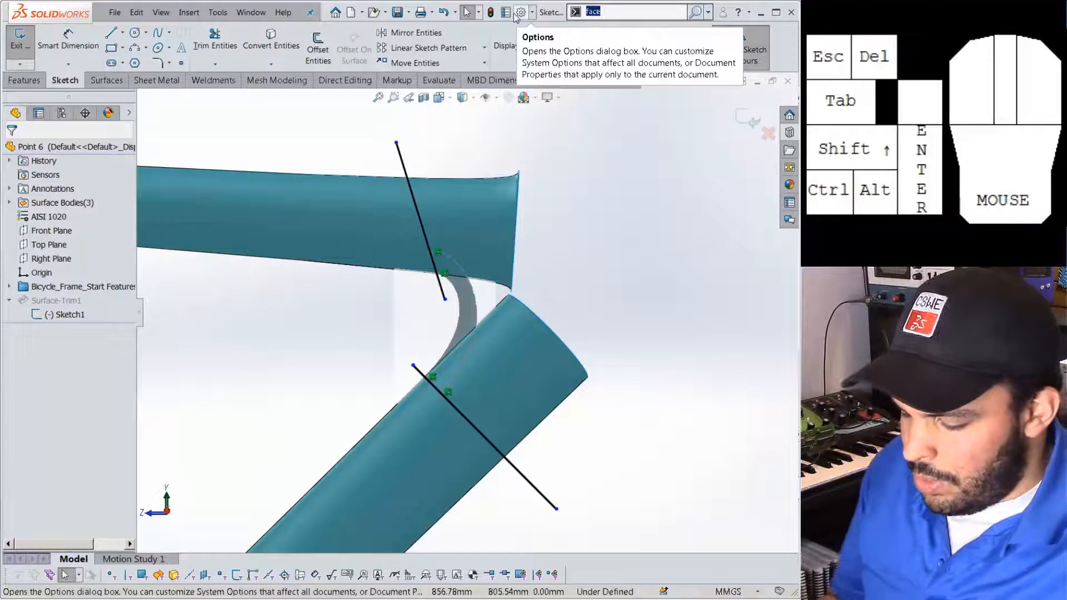
type("split")
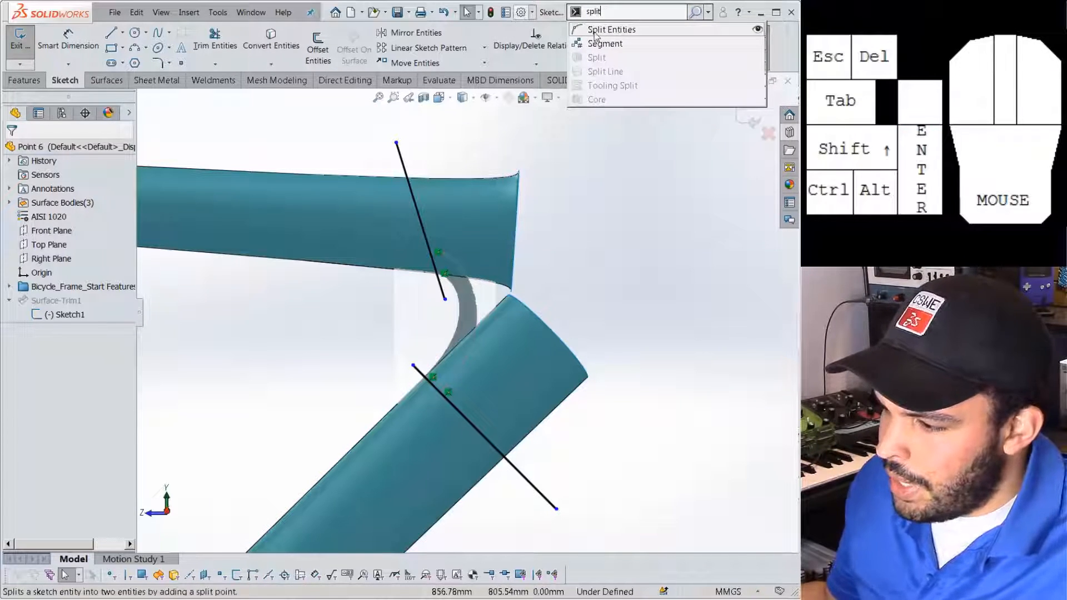
left_click(598, 31)
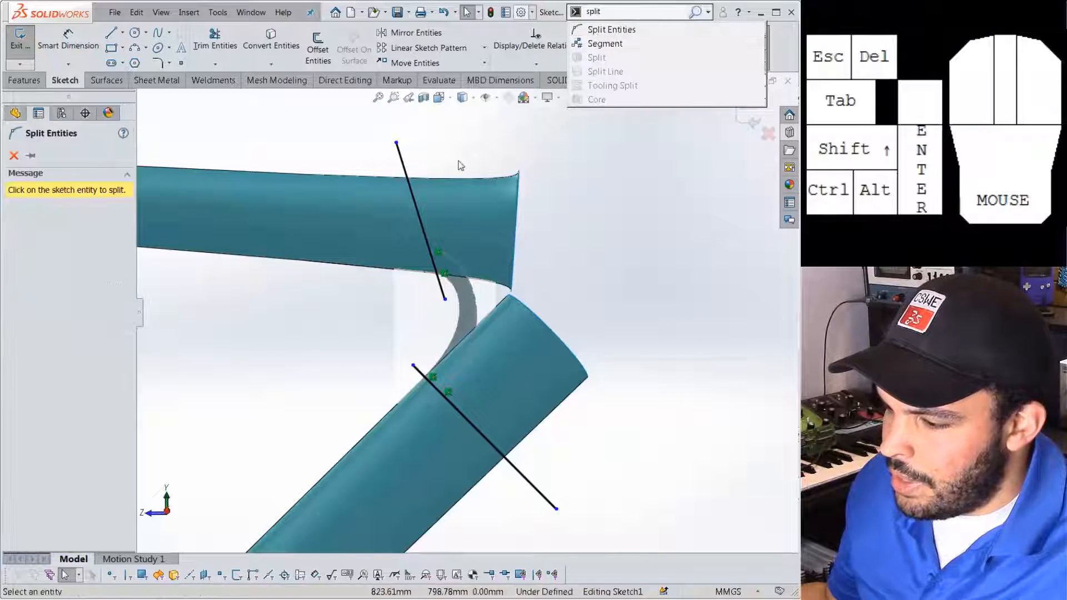
scroll(439, 257, "down", 2)
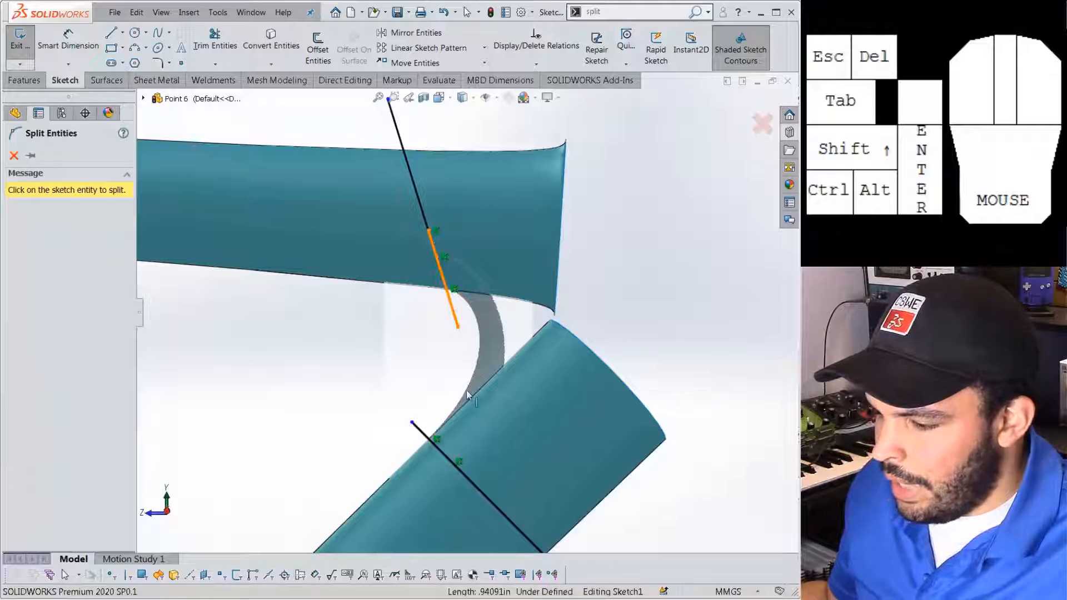
key("Escape")
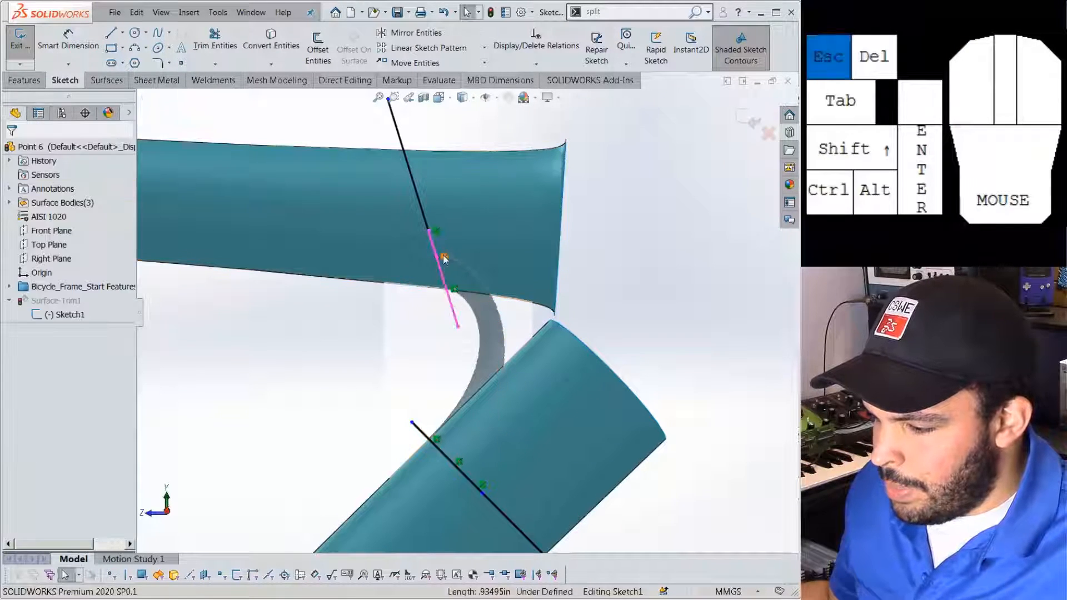
scroll(442, 241, "down", 1)
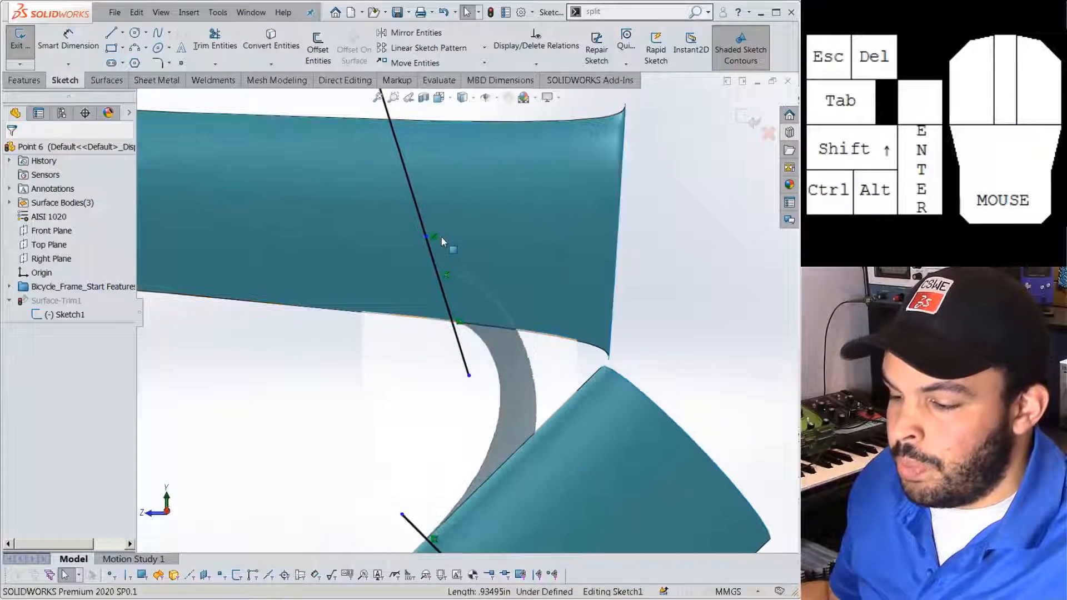
Make the two neighbouring points on the upper trim line coincident.
left_click(438, 274)
left_click(426, 236, "ctrl")
left_click(496, 185)
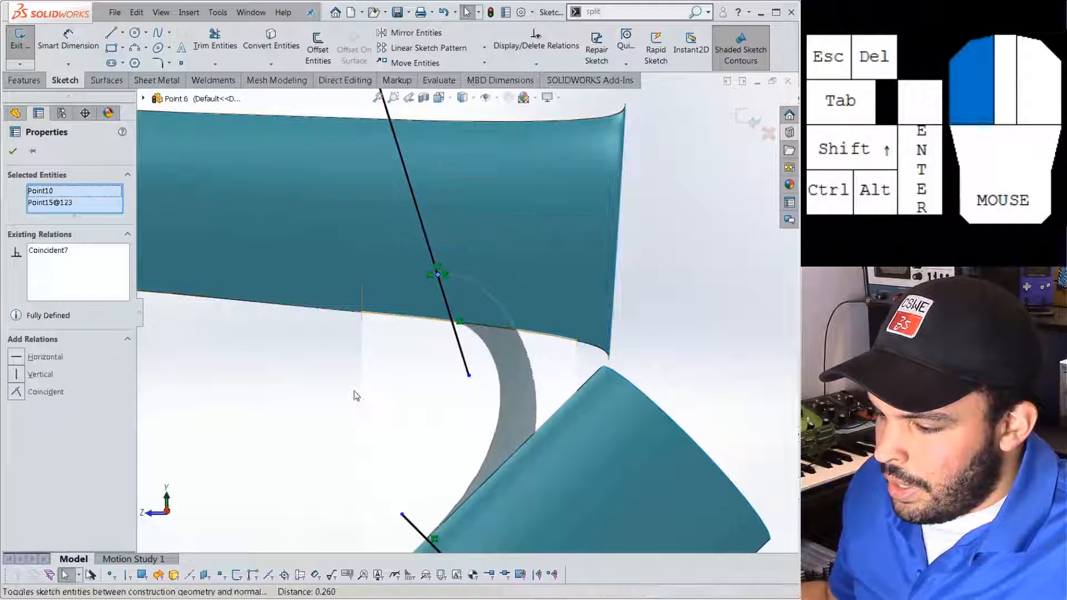
left_click(356, 391)
scroll(381, 381, "up", 3)
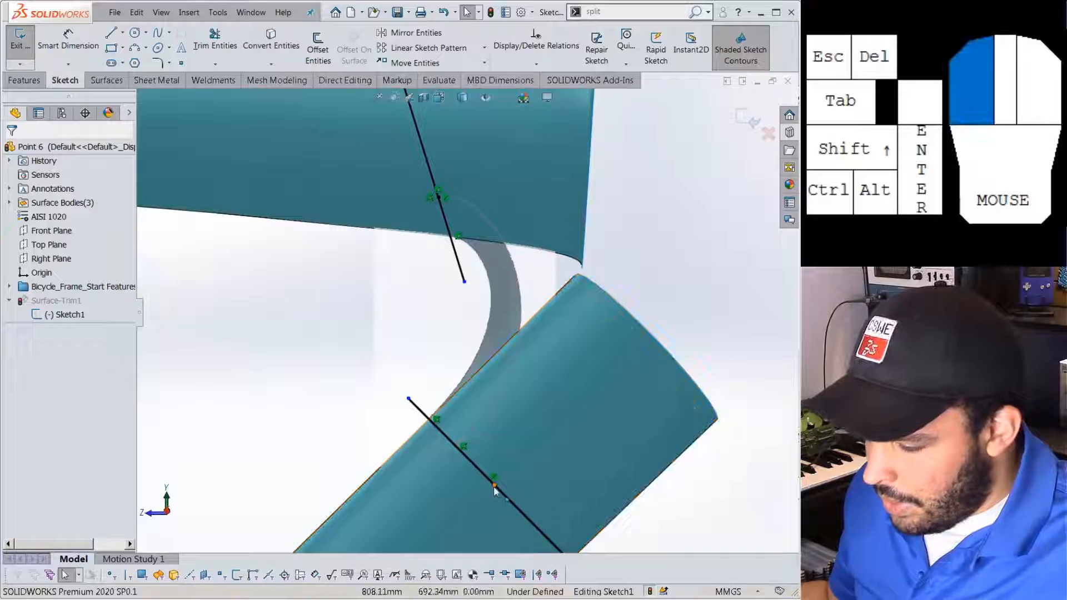
Make the two lower trim-line points coincident and exit the sketch to rebuild the trim.
left_click(454, 456)
left_click(455, 448, "ctrl")
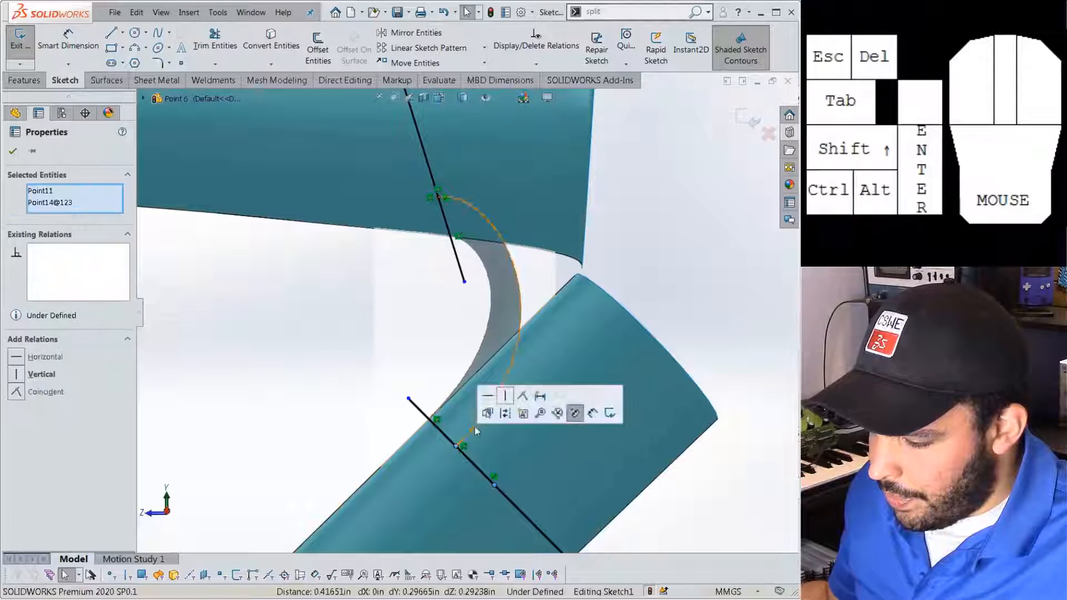
left_click(521, 397)
left_click(281, 382)
scroll(280, 381, "up", 1)
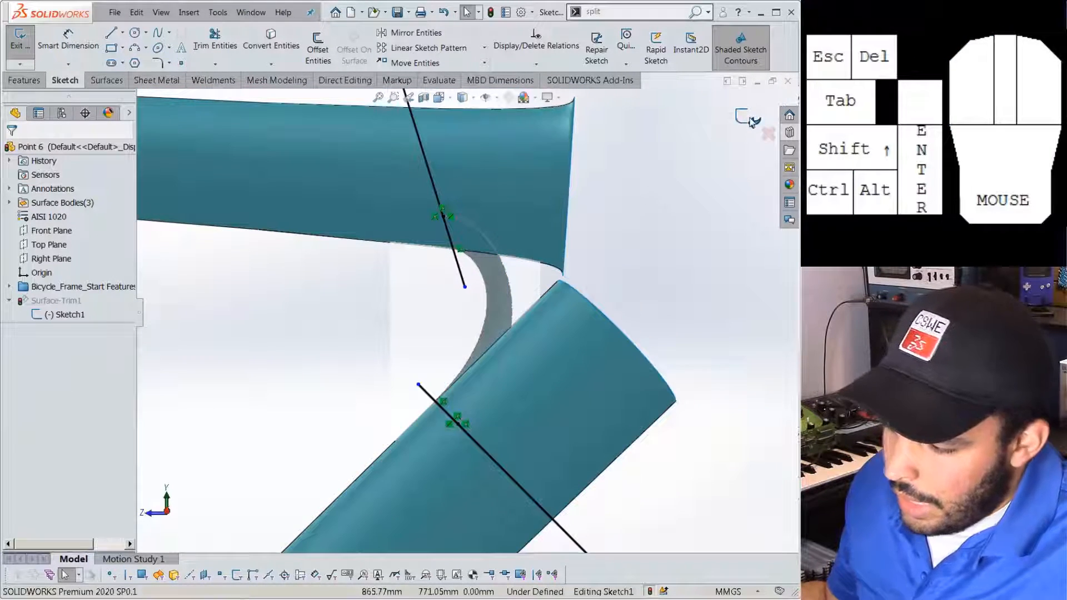
left_click(751, 122)
scroll(609, 238, "up", 1)
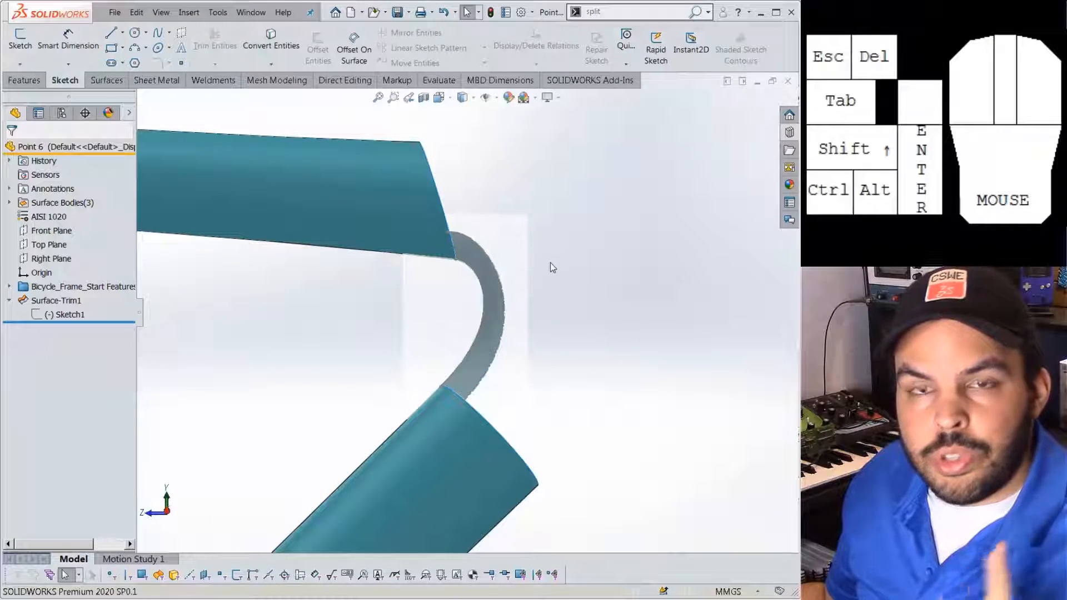
Start a Boundary Surface with the upper tube's trimmed edge as the Direction 1 profile.
scroll(439, 266, "down", 3)
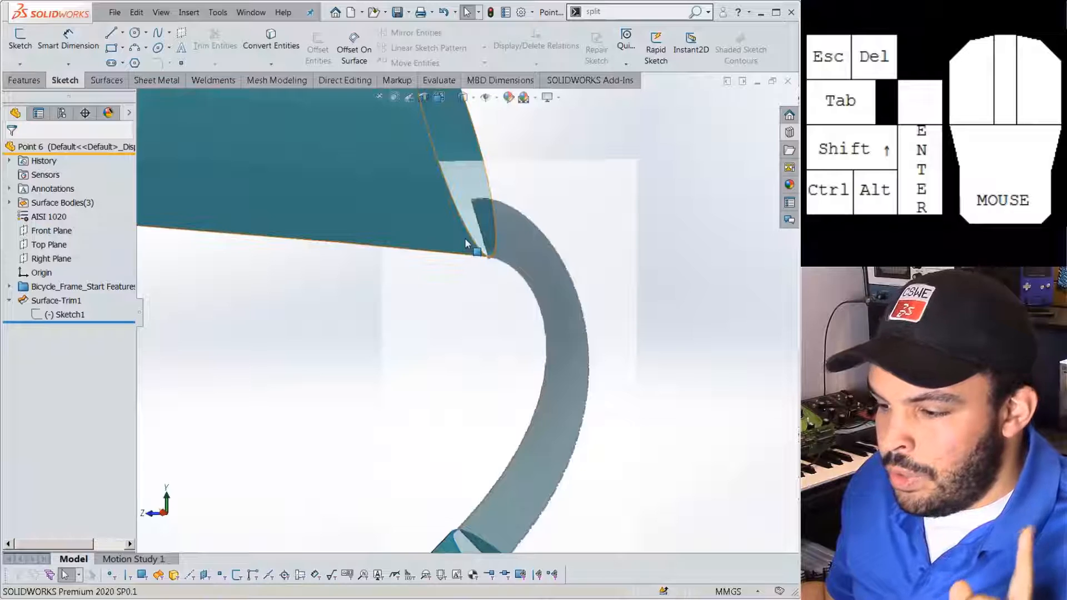
left_click(469, 240)
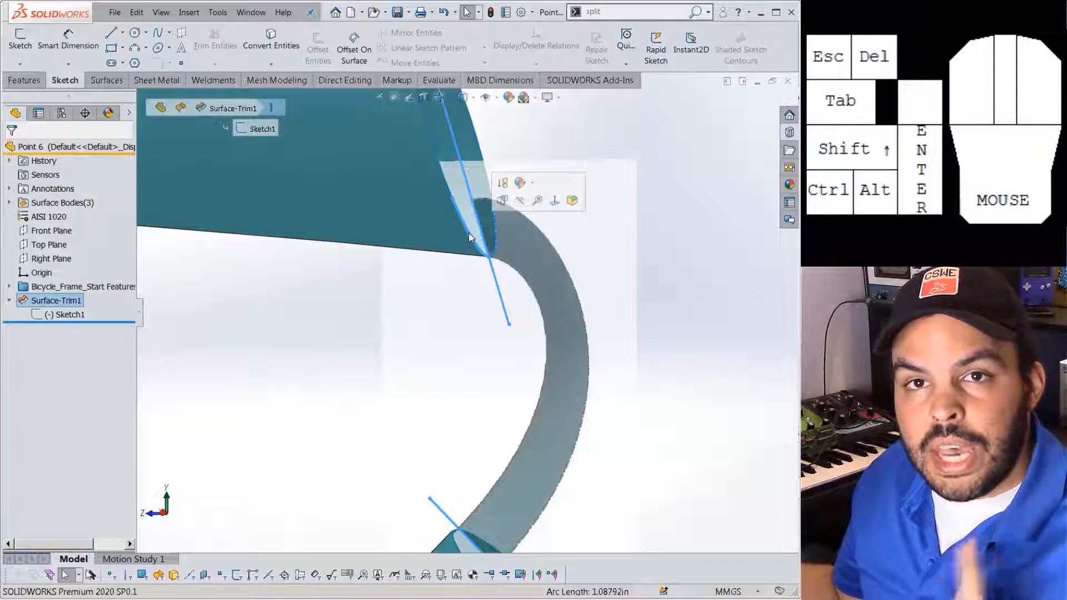
scroll(361, 391, "up", 3)
left_click(359, 392)
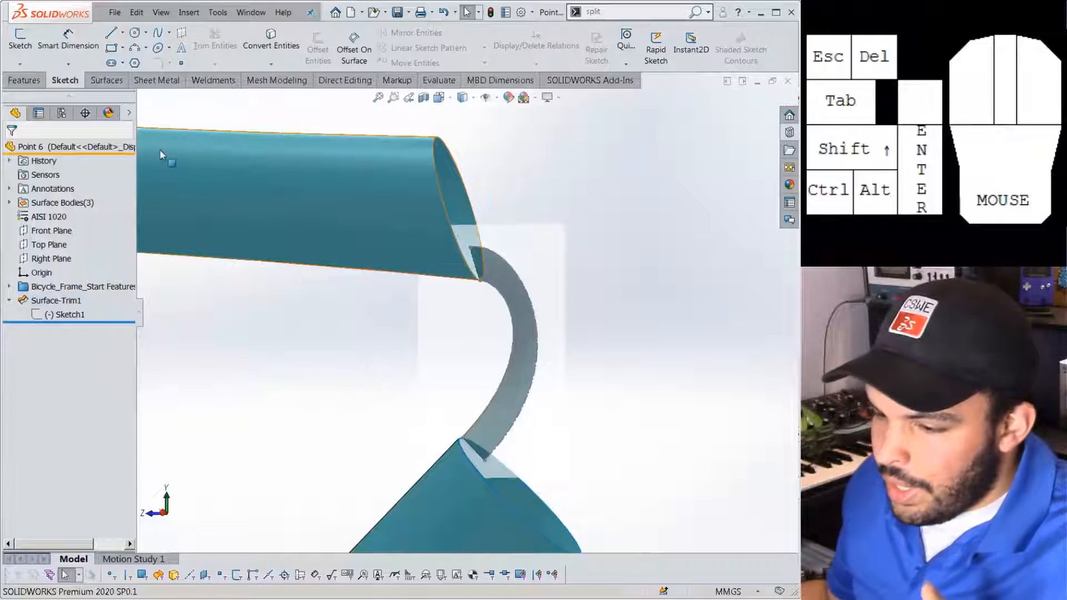
left_click(105, 81)
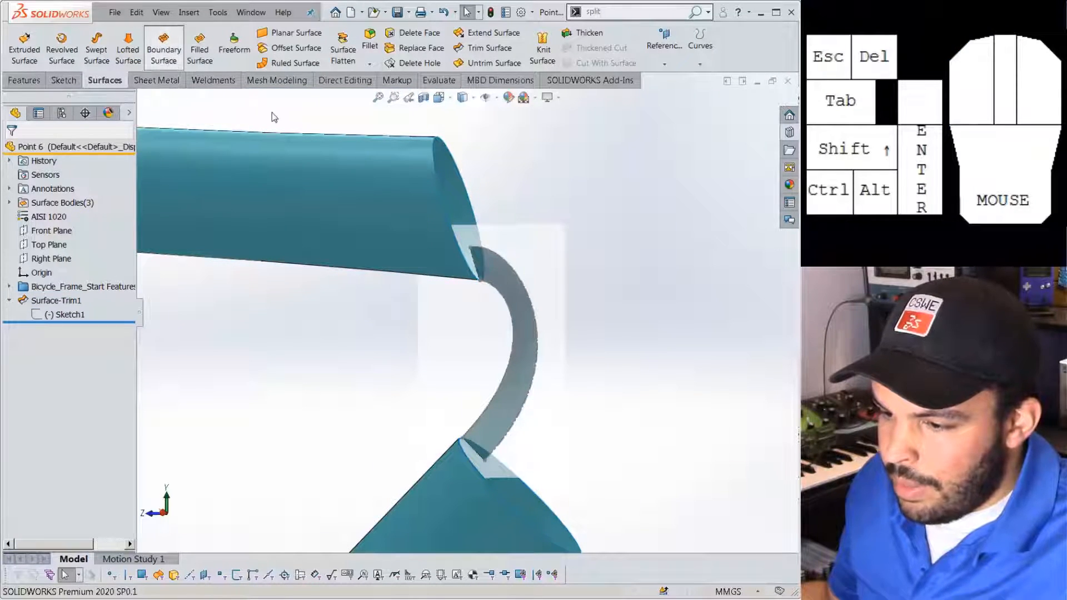
left_click(163, 53)
left_click(481, 284)
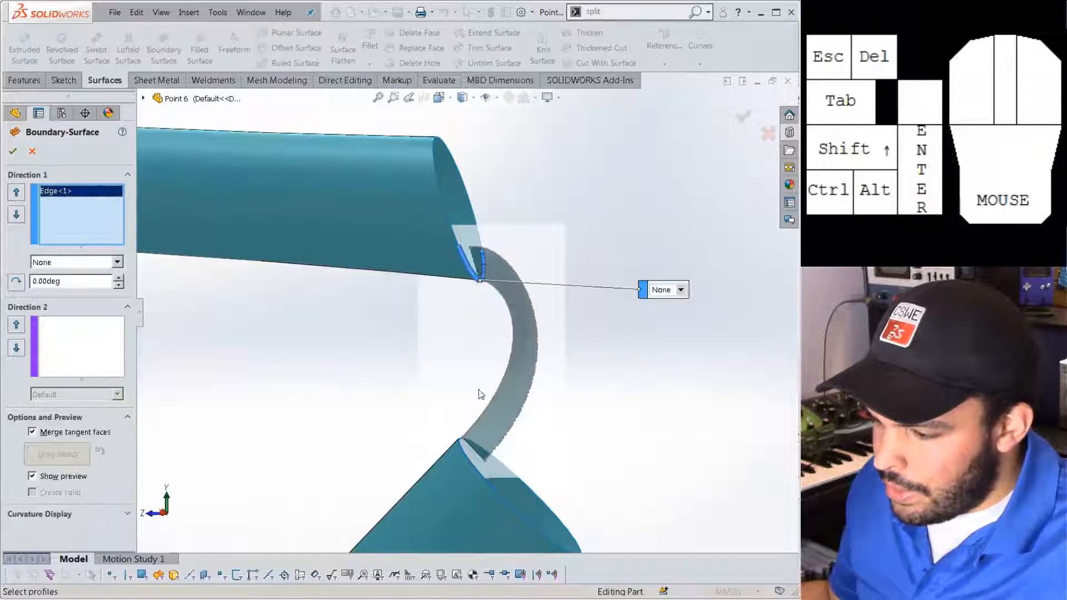
Add the lower tube's trimmed edge as second profile and flip connectors to untwist the surface.
left_click(477, 451)
middle_click_drag(476, 451, 445, 398)
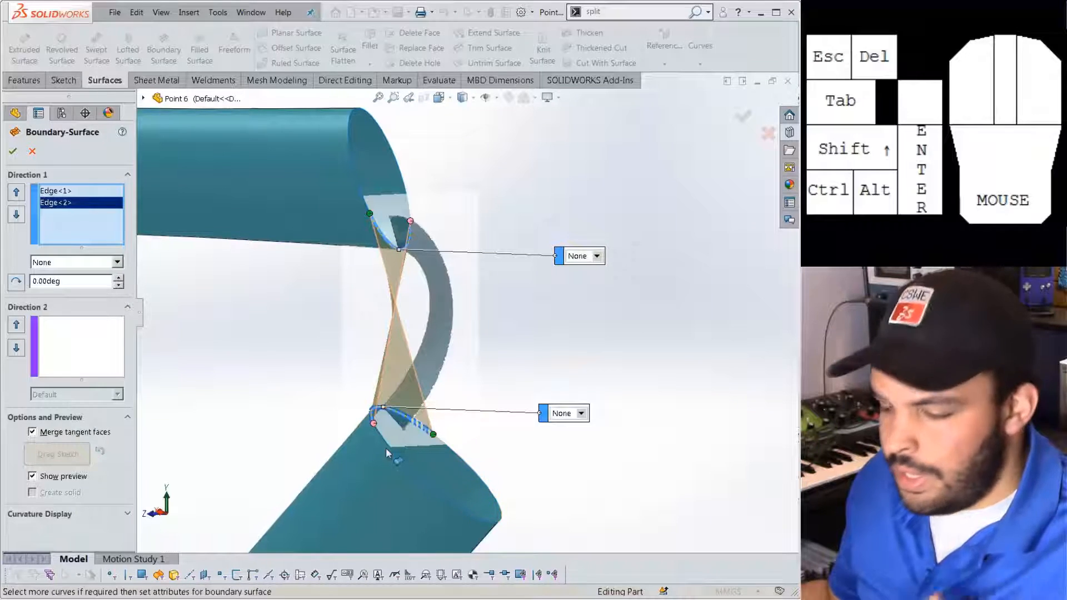
right_click(393, 415)
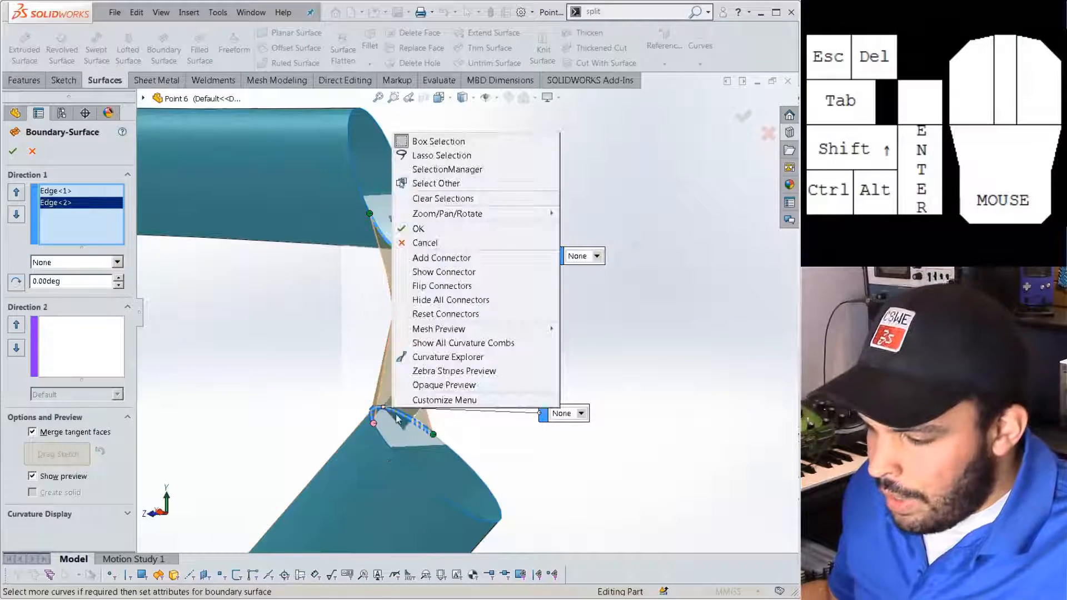
left_click(437, 288)
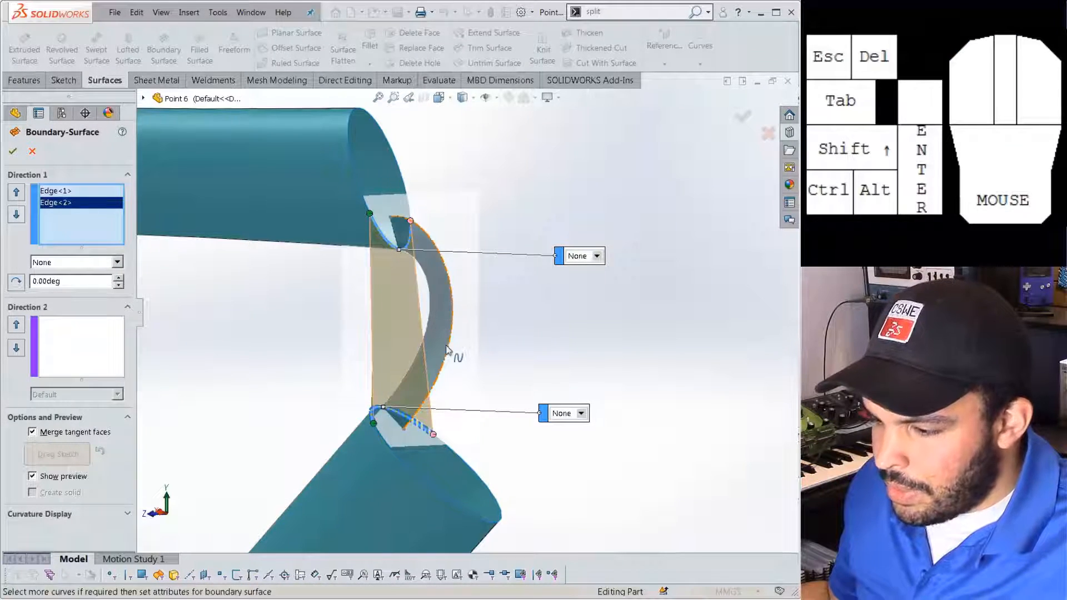
Set both boundary ends to Tangency To Face, reversing the upper tangent direction.
left_click(596, 255)
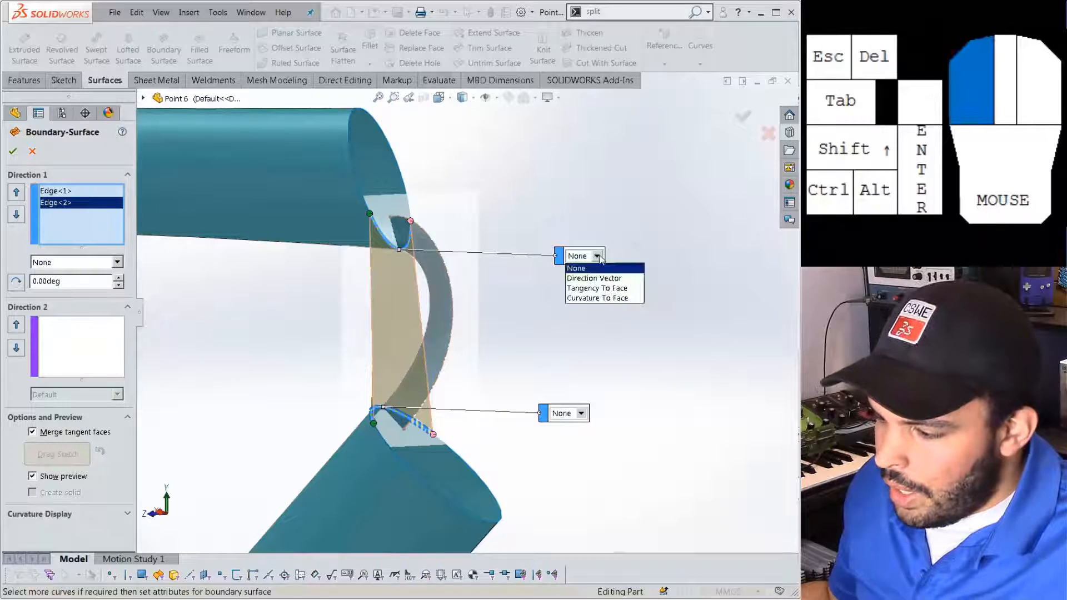
left_click(598, 288)
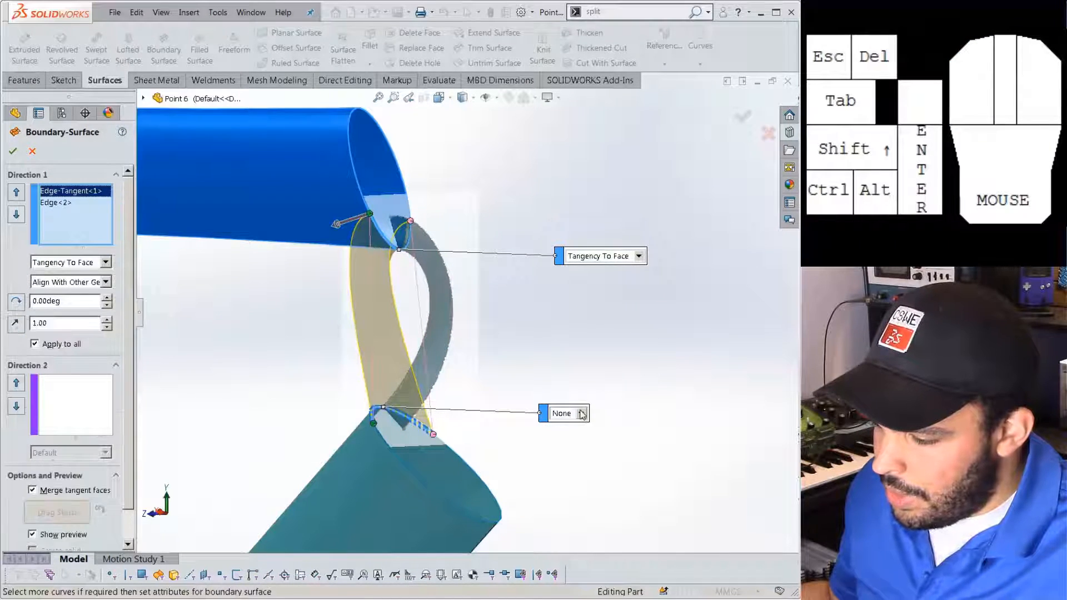
left_click(17, 327)
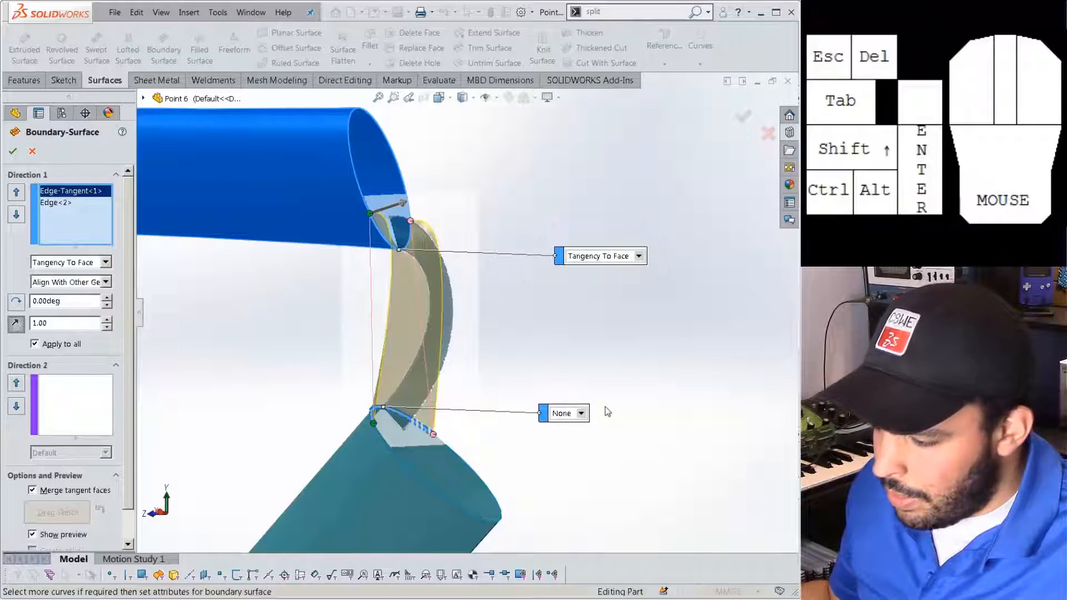
left_click(580, 413)
left_click(575, 454)
Adjust tangent lengths to 1.44 upper and 2.89 lower, then accept the boundary surface.
middle_click_drag(357, 433, 286, 481)
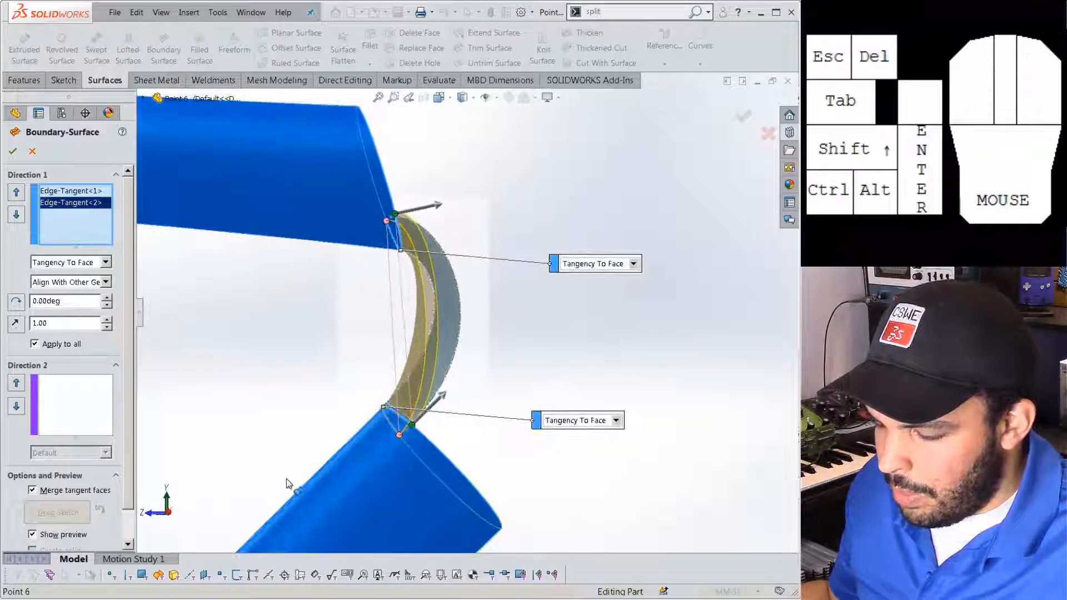
left_click(168, 514)
scroll(460, 260, "down", 2)
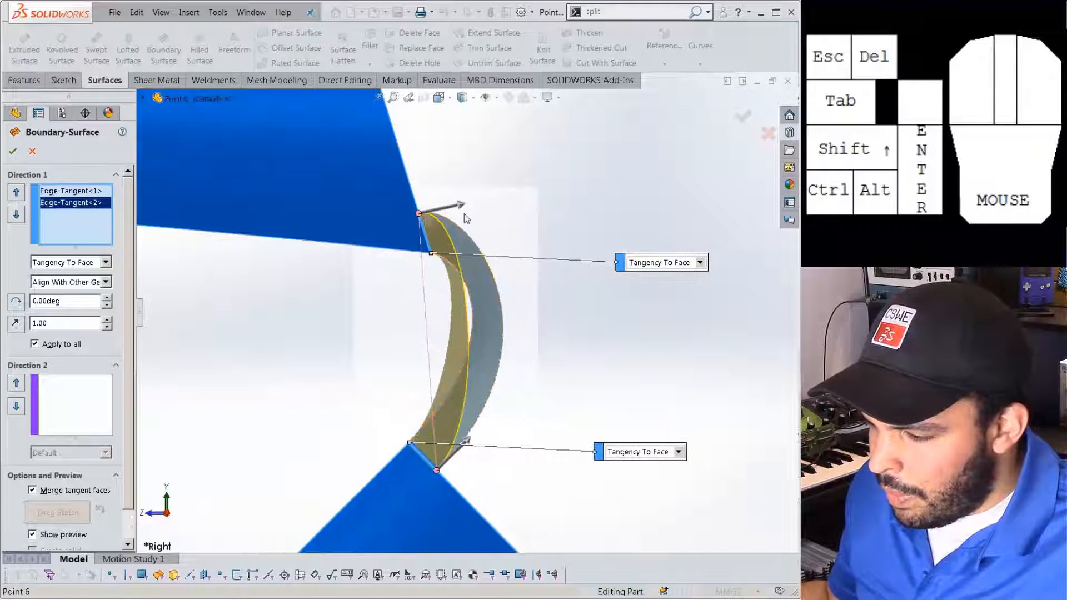
left_click_drag(458, 205, 502, 404)
left_click_drag(500, 195, 465, 208)
left_click_drag(506, 400, 482, 430)
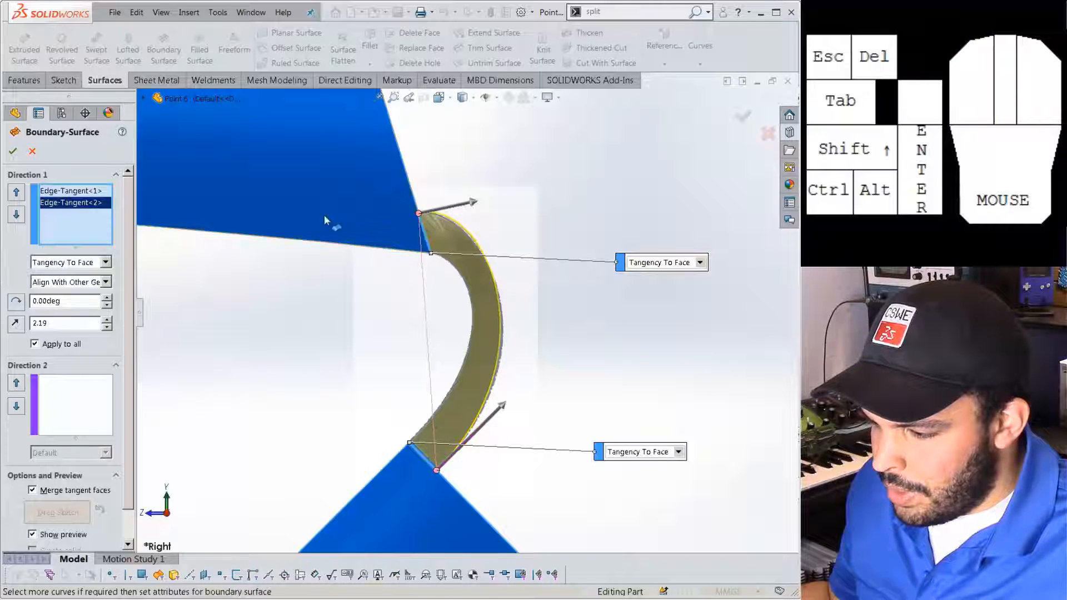
left_click(13, 152)
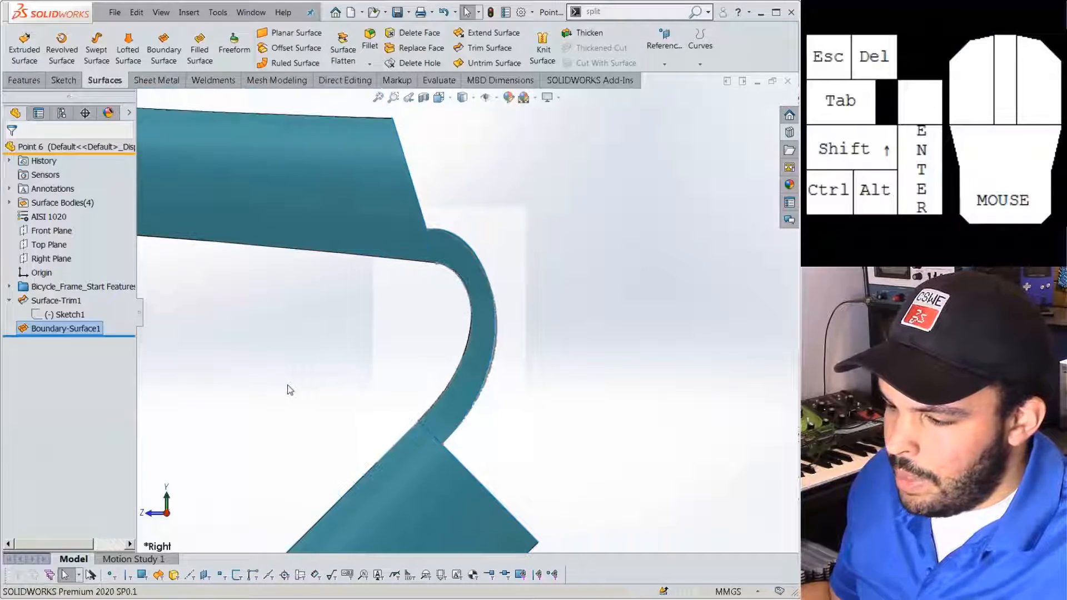
Select the upper tube's trimmed edge and launch Heal Edges by searching 'heal'.
middle_click_drag(429, 386, 472, 378)
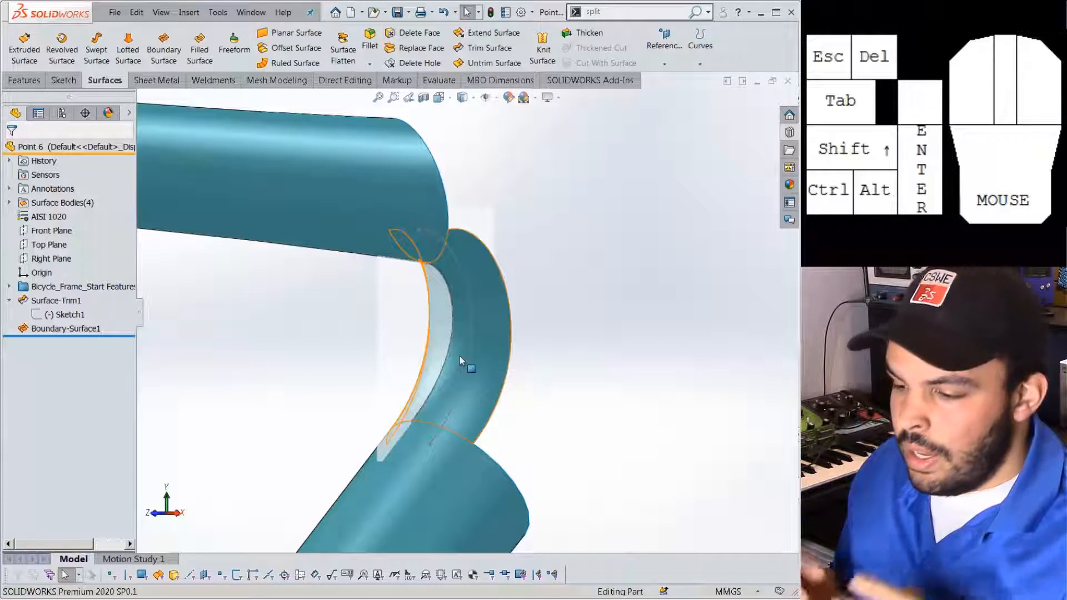
middle_click_drag(459, 348, 422, 251)
left_click(422, 251)
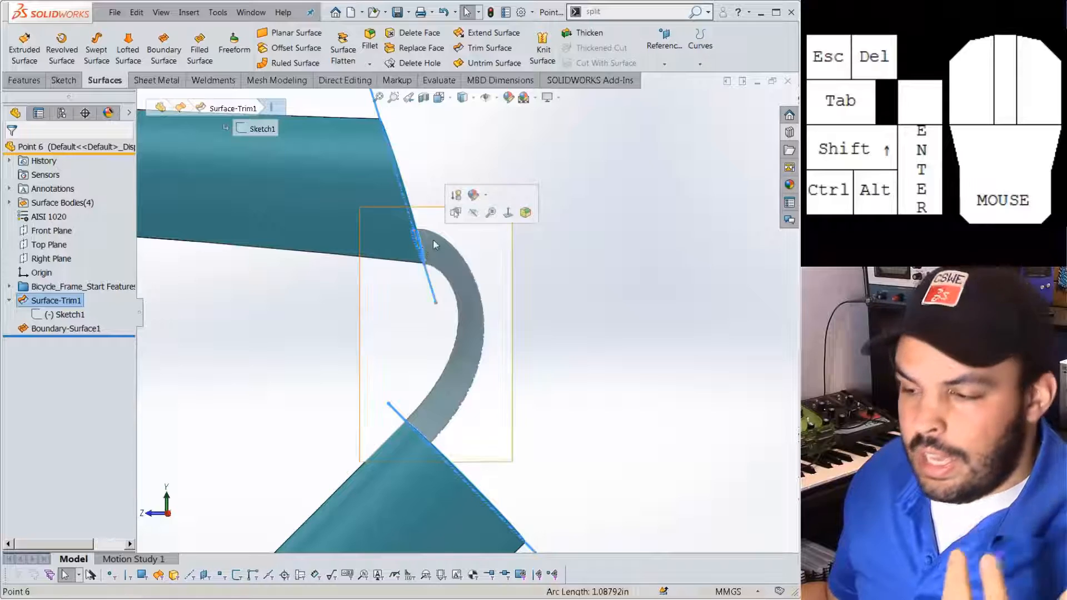
left_click(604, 12)
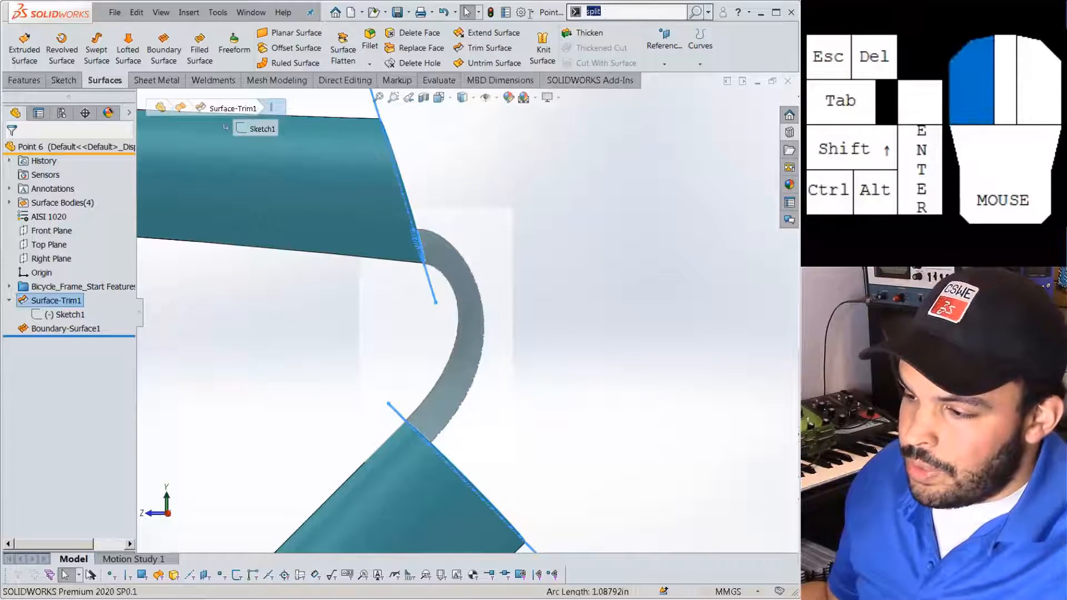
left_click_drag(603, 12, 528, 17)
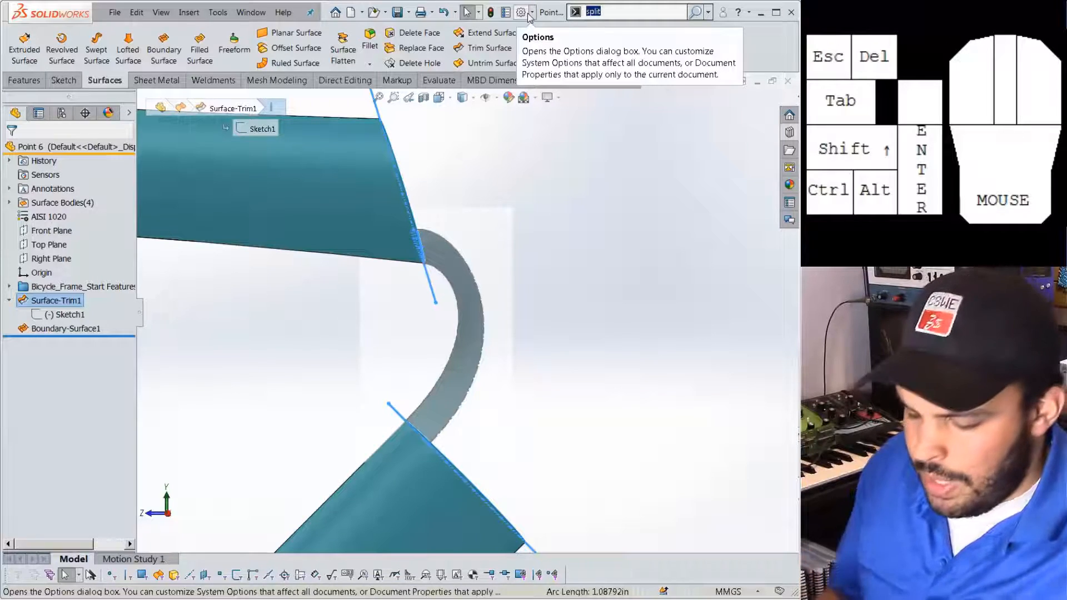
type("heal")
key("Return")
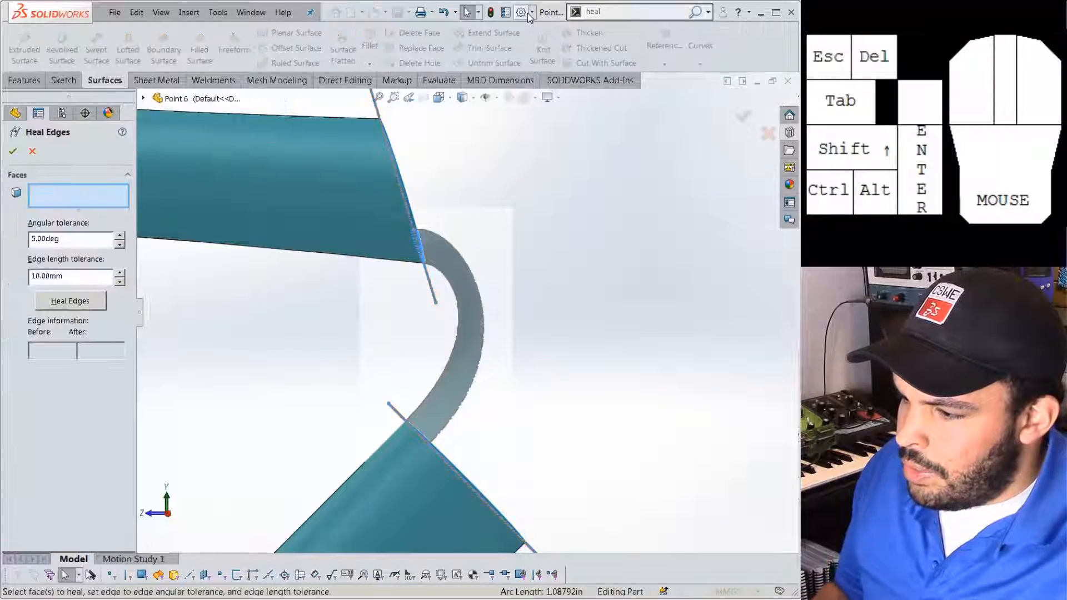
Select the upper tube face for healing and preview the result.
scroll(362, 171, "down", 2)
middle_click_drag(364, 173, 493, 193)
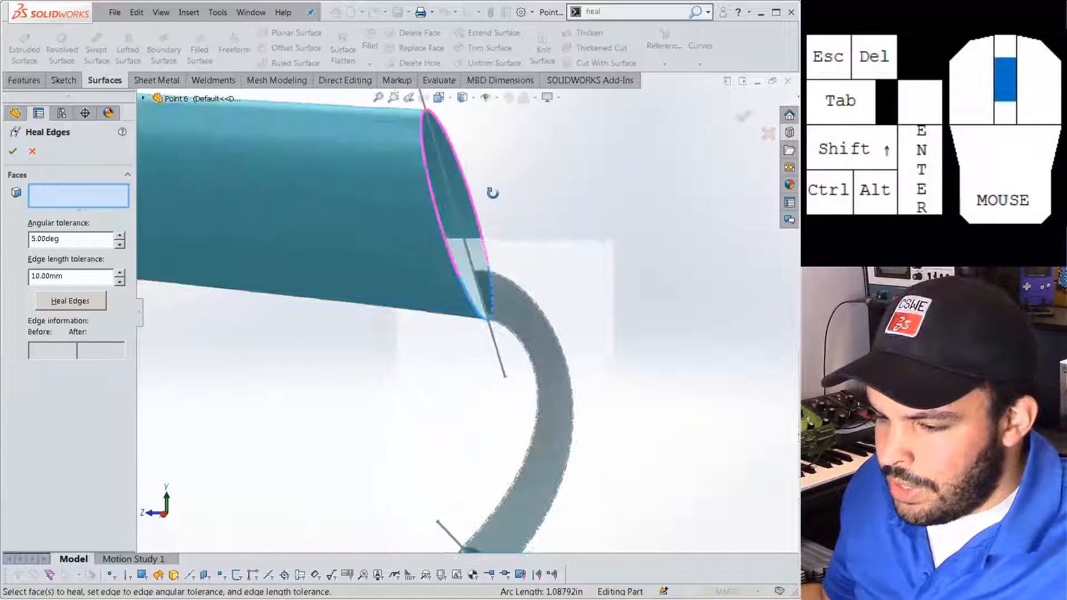
left_click(377, 225)
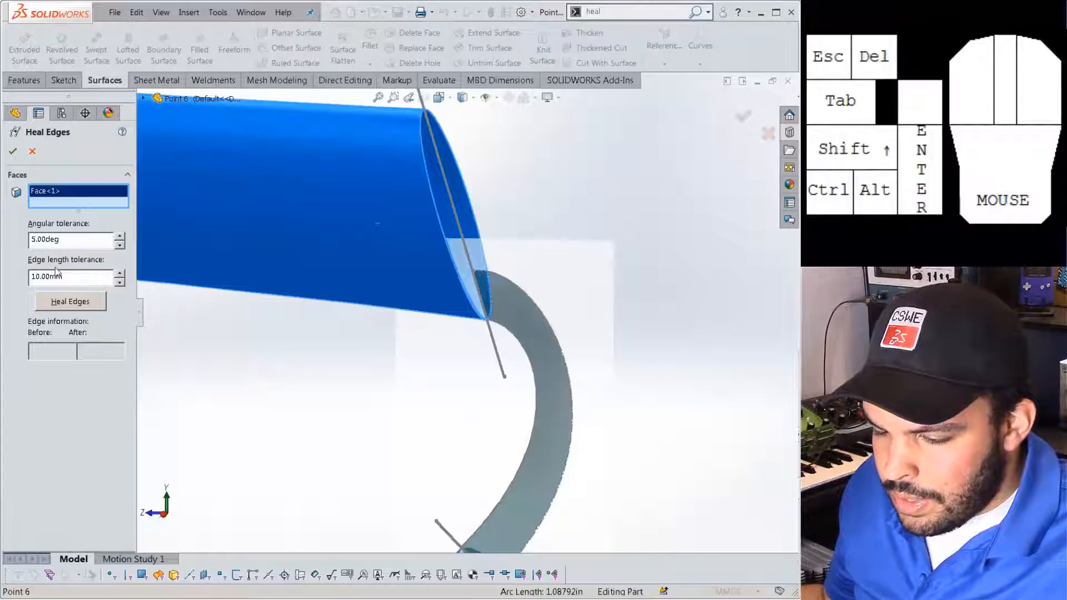
left_click(78, 301)
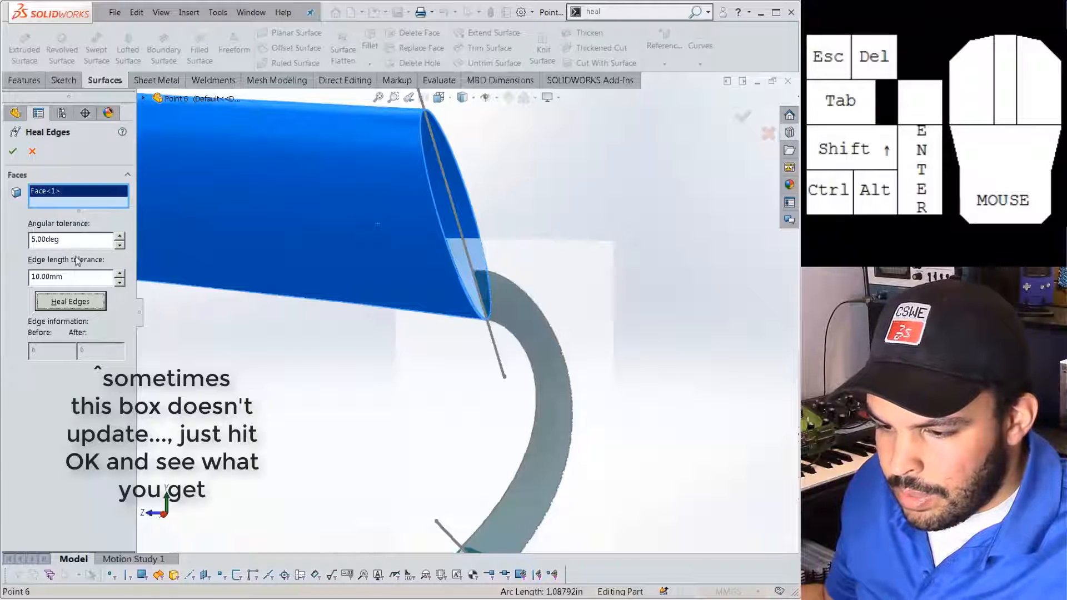
Heal with 80deg angular and 100mm edge tolerances including Surface-Trim1, reducing six edges to four.
left_click(76, 240)
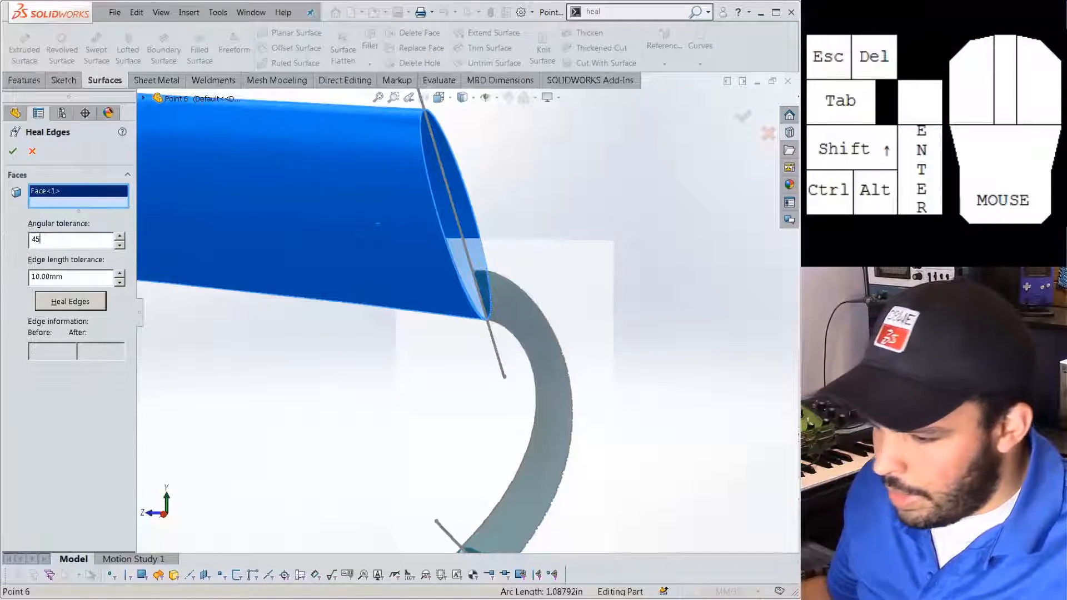
left_click(83, 294)
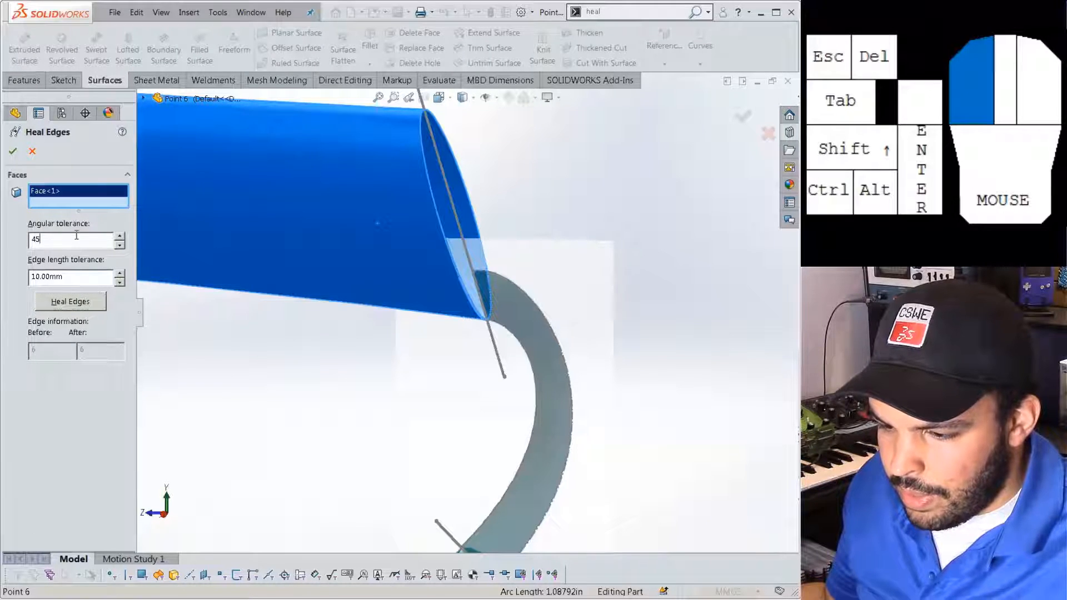
left_click(76, 307)
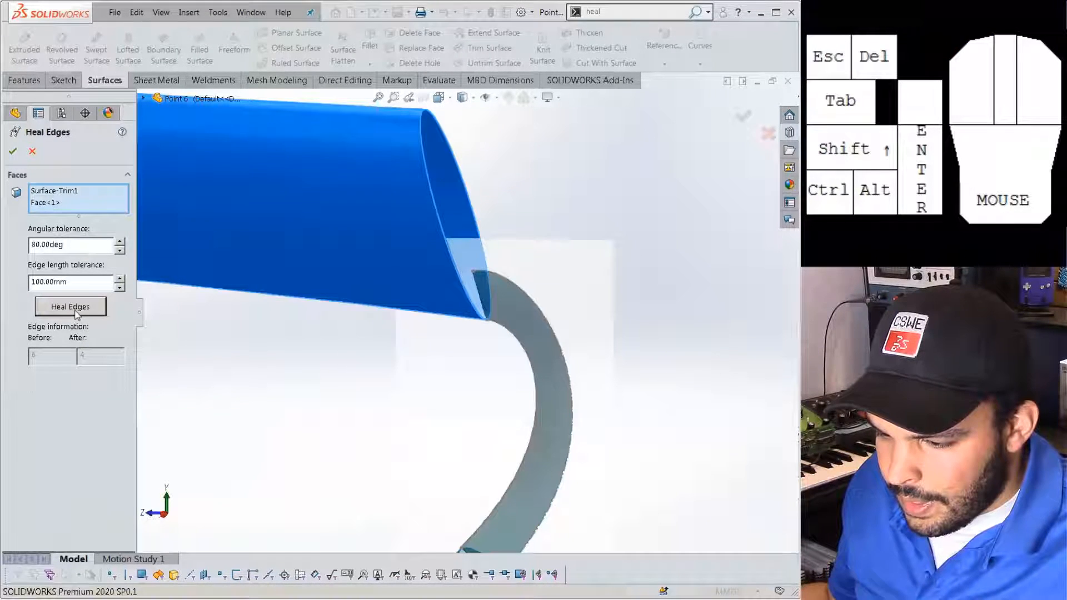
left_click(12, 153)
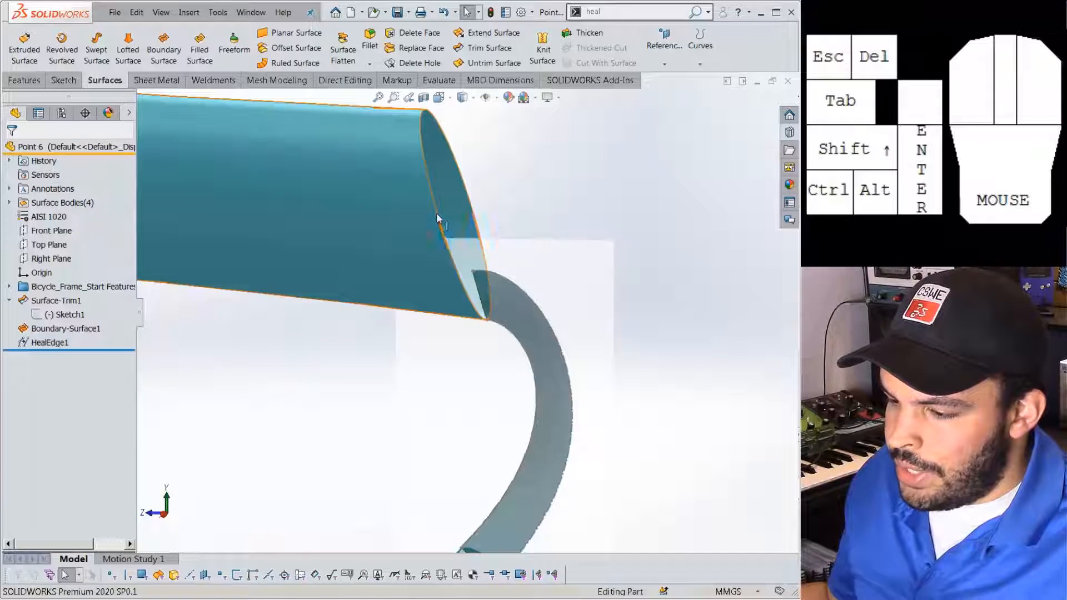
left_click(436, 214)
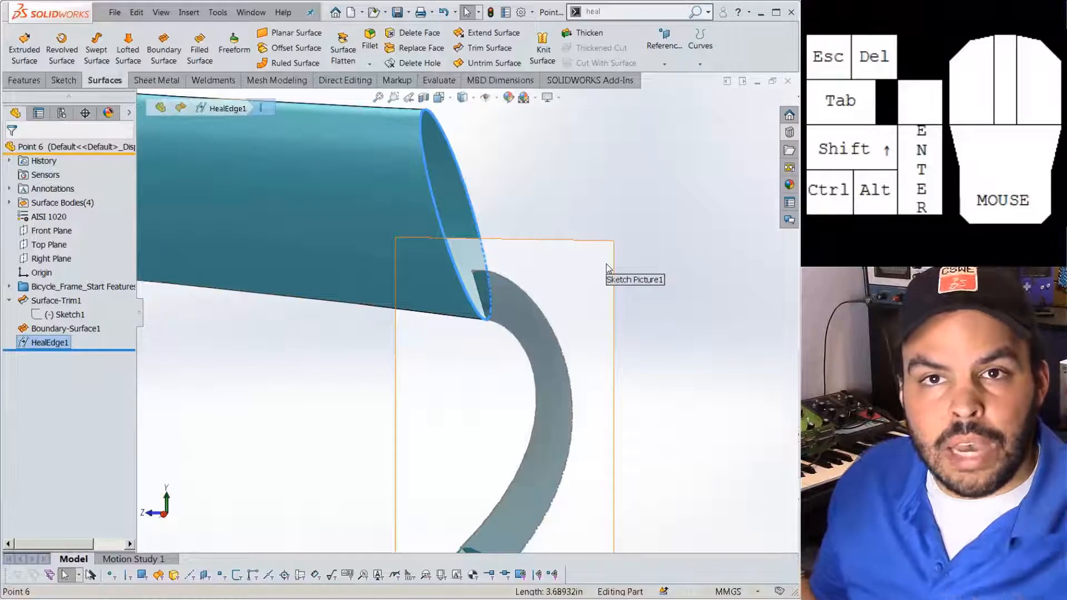
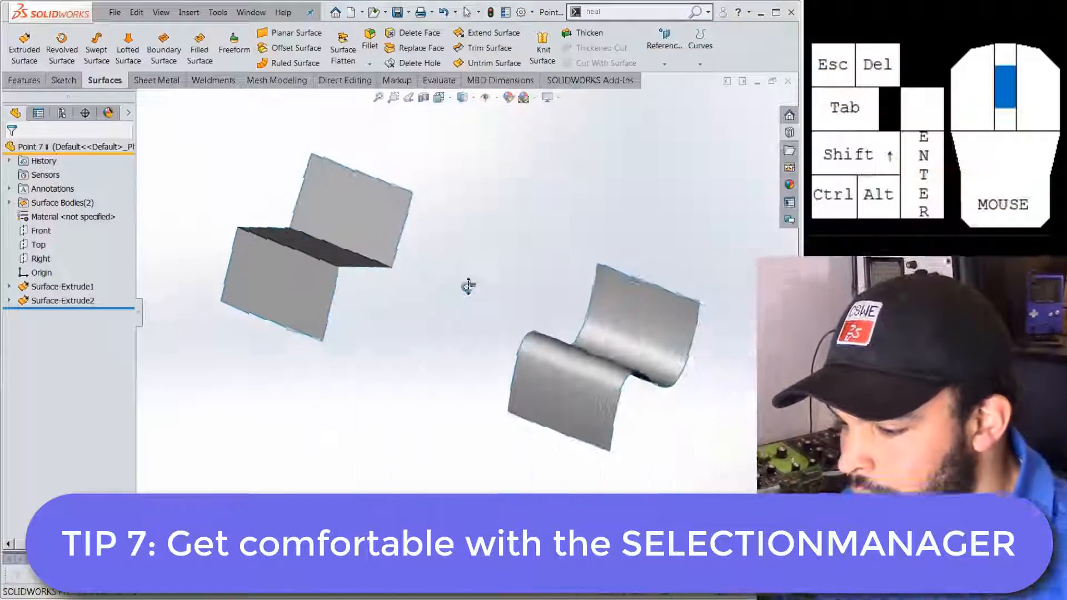
Start a trial boundary surface between the wavy sheet's edge and one folded-sheet edge.
middle_click_drag(469, 286, 593, 239)
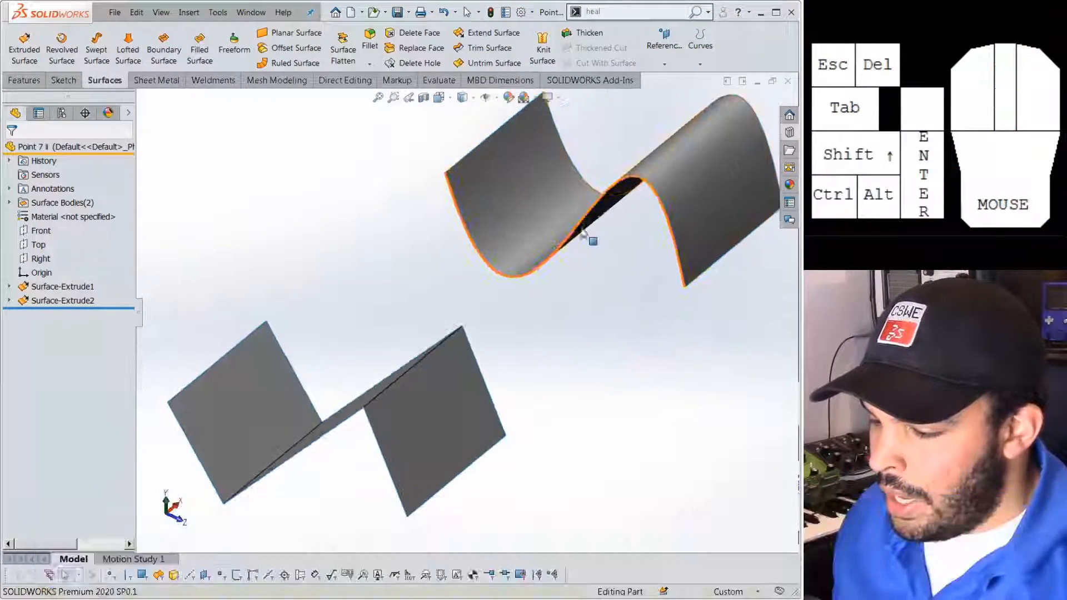
middle_click_drag(464, 186, 417, 265)
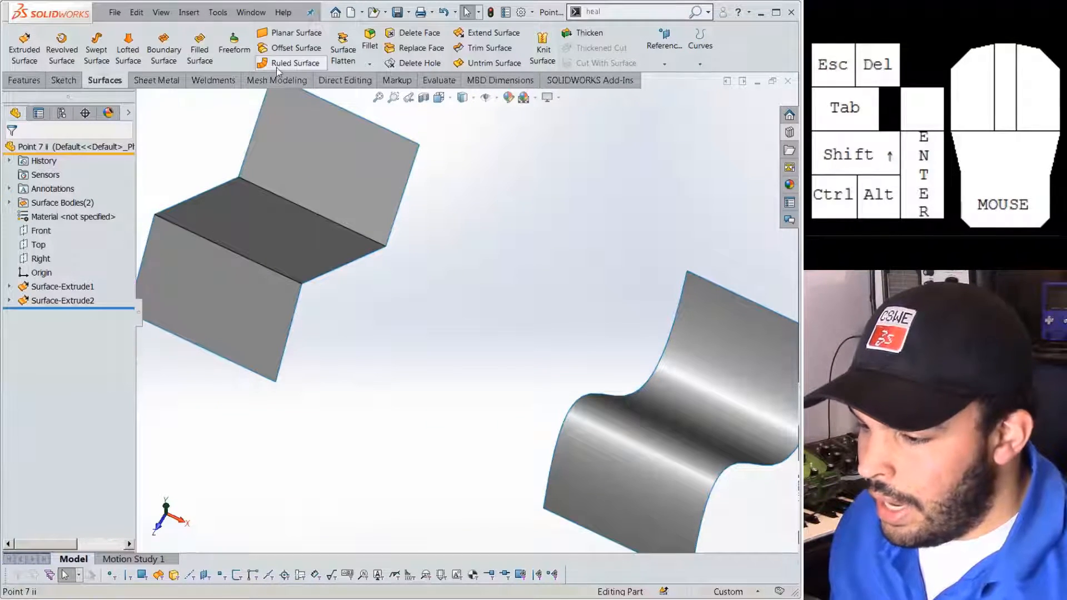
left_click(163, 45)
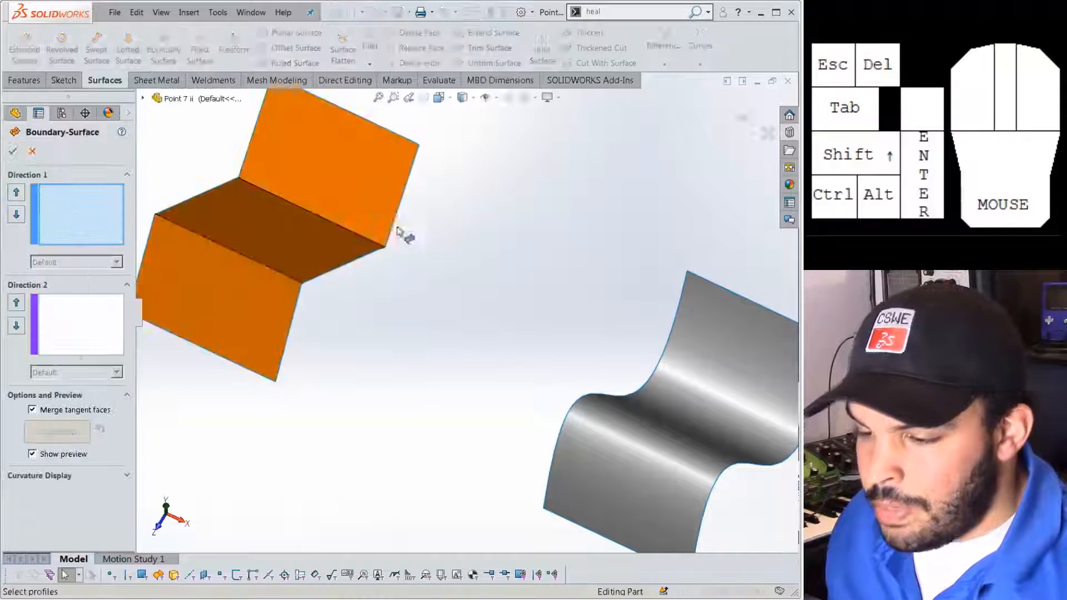
mouse_move(469, 348)
middle_mouse_down()
mouse_move(510, 325)
mouse_move(522, 338)
mouse_move(488, 346)
middle_mouse_up()
left_click(656, 364)
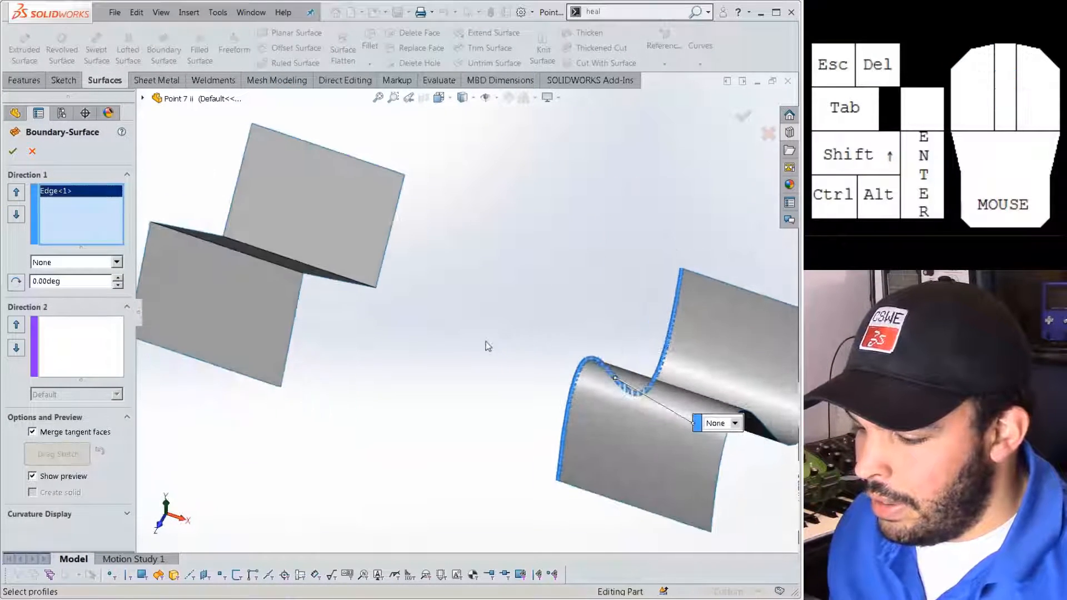
left_click(295, 324)
middle_click_drag(338, 329, 348, 358)
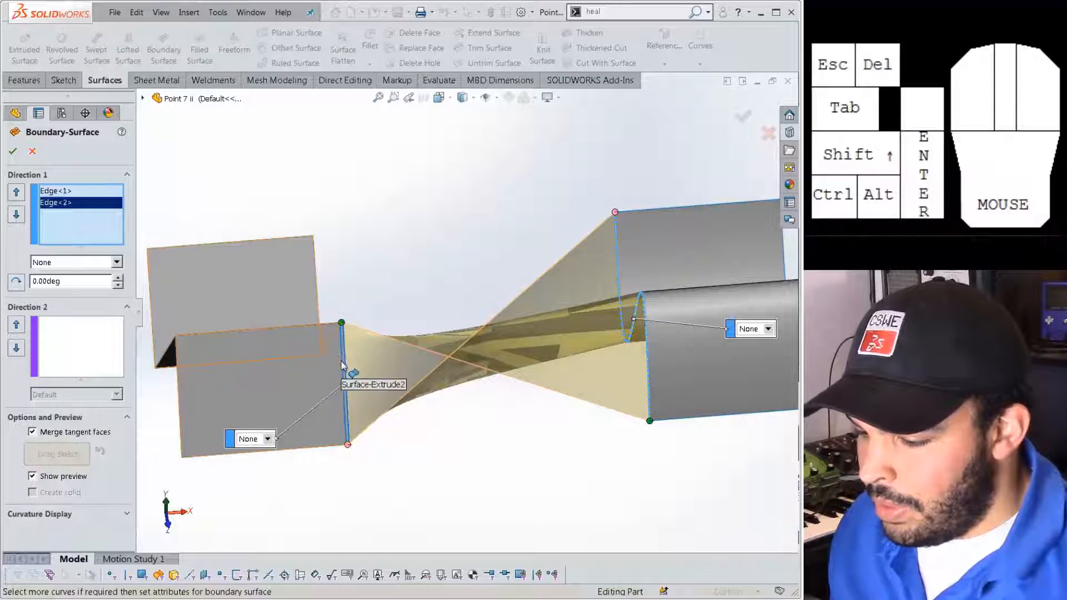
right_click(347, 370)
left_click(405, 266)
middle_click_drag(405, 266, 449, 290)
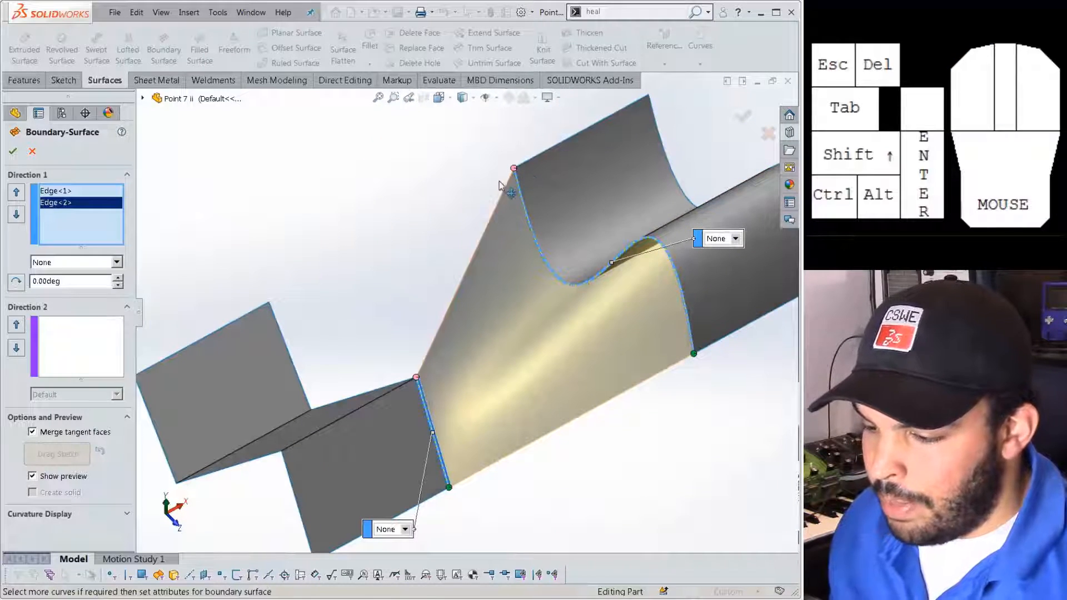
middle_click_drag(286, 326, 364, 335)
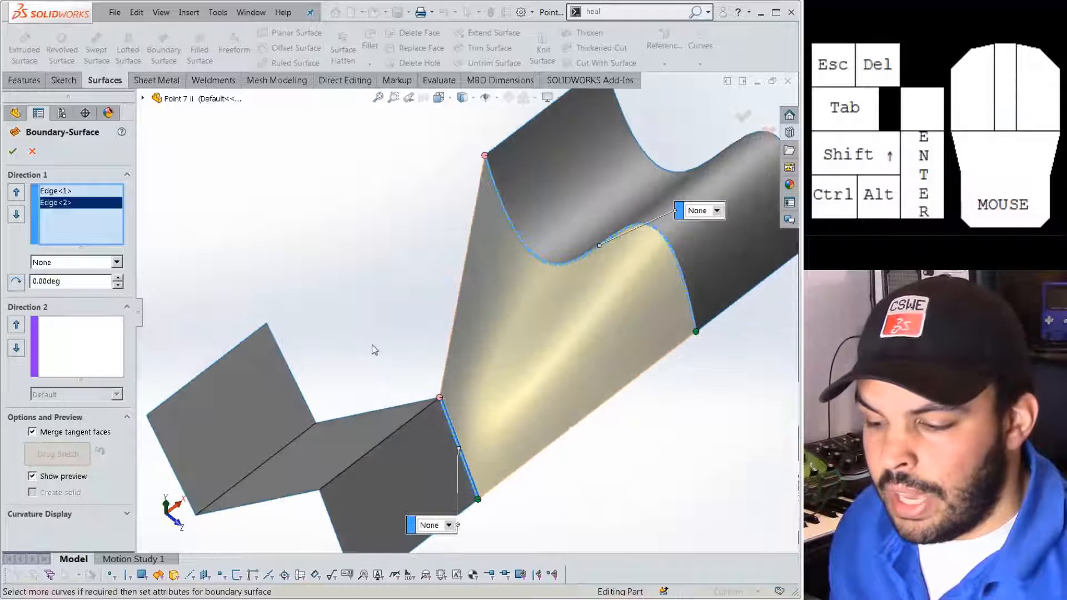
Add two more folded-sheet edges, inspect the twisted preview, and discard the trial surface.
left_click(399, 407)
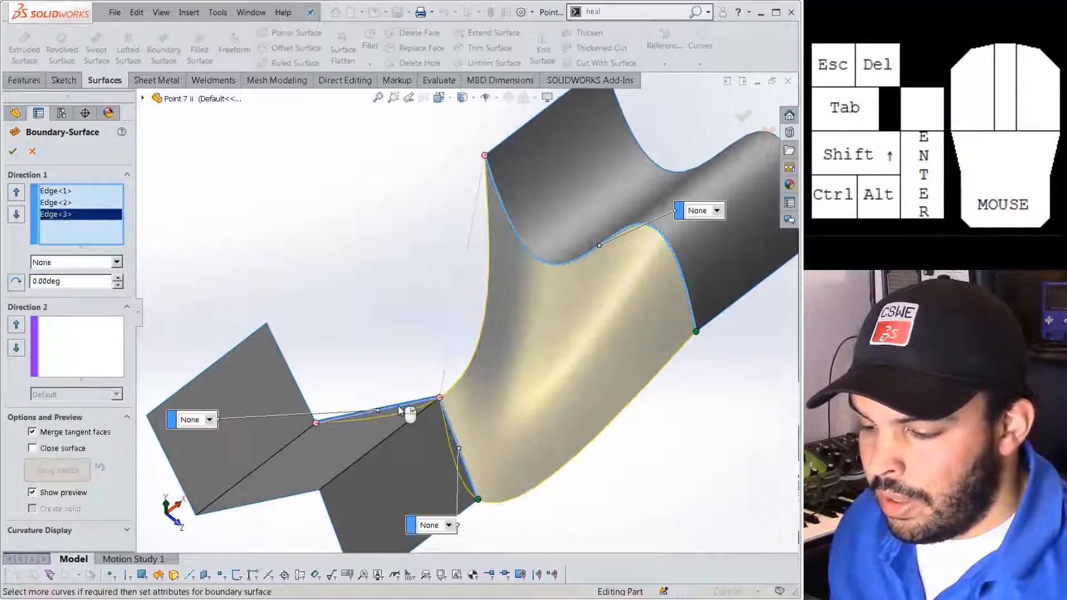
left_click(293, 380)
middle_click_drag(295, 382, 494, 208)
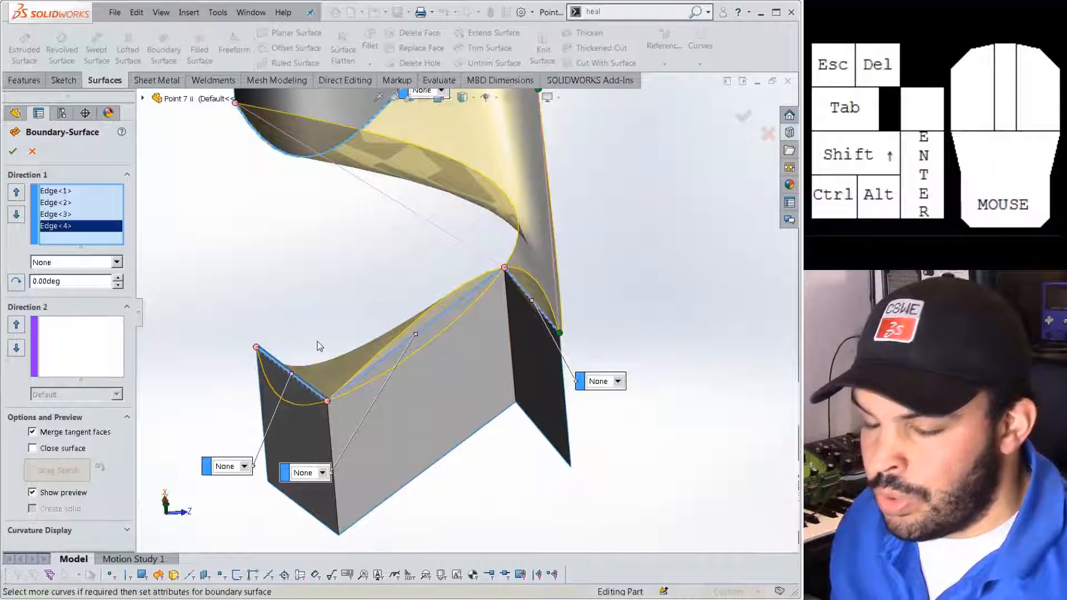
middle_click_drag(317, 343, 278, 257)
scroll(480, 191, "down", 2)
left_click(32, 151)
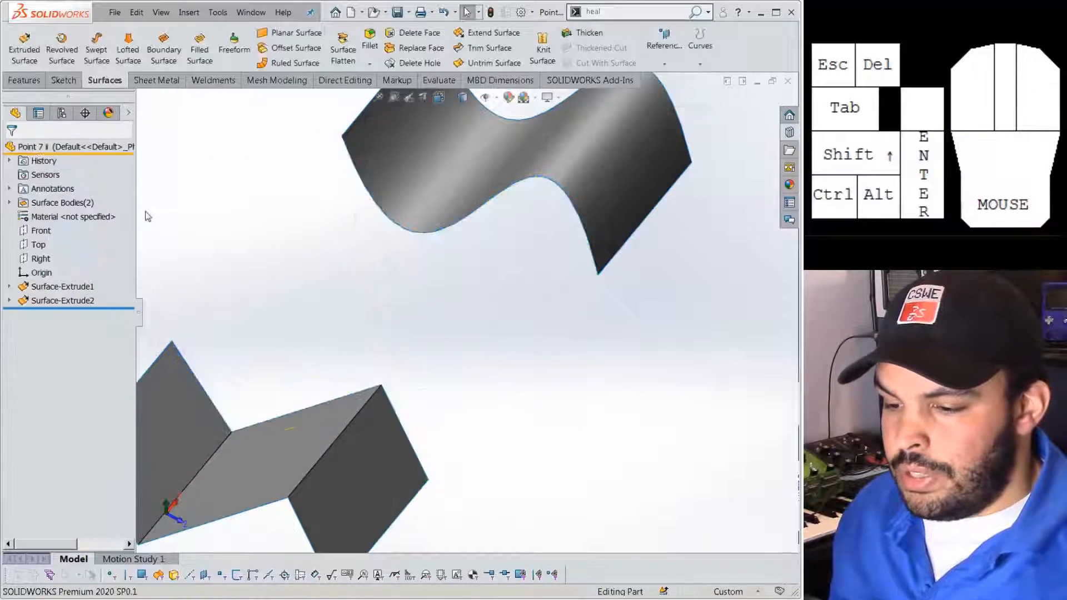
Start a new boundary surface with the wavy sheet's edge as the first profile.
middle_click_drag(287, 333, 181, 348)
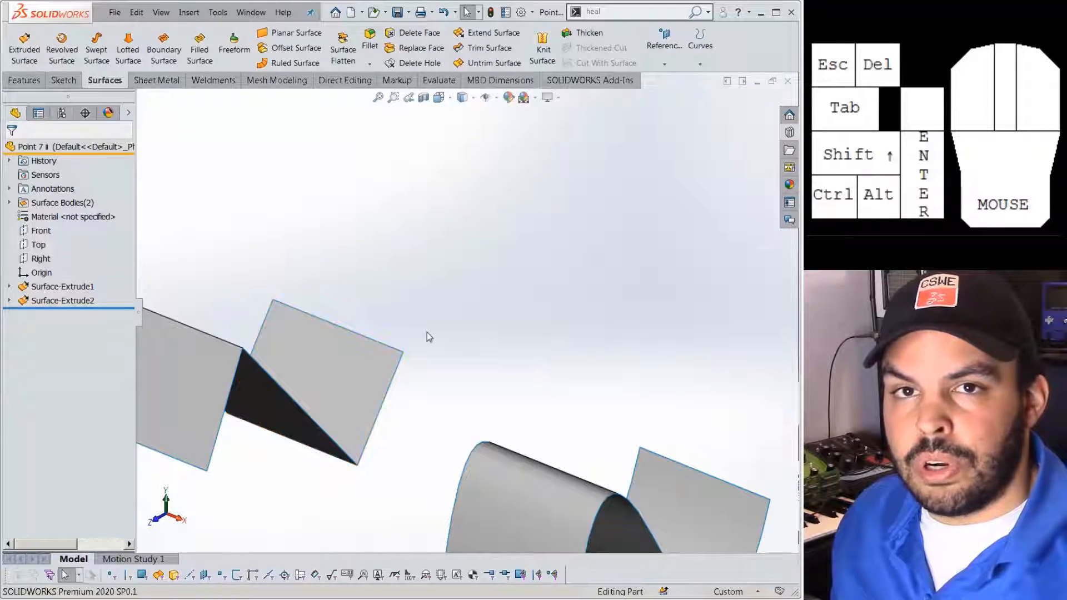
scroll(446, 413, "up", 2)
middle_click_drag(449, 417, 461, 435)
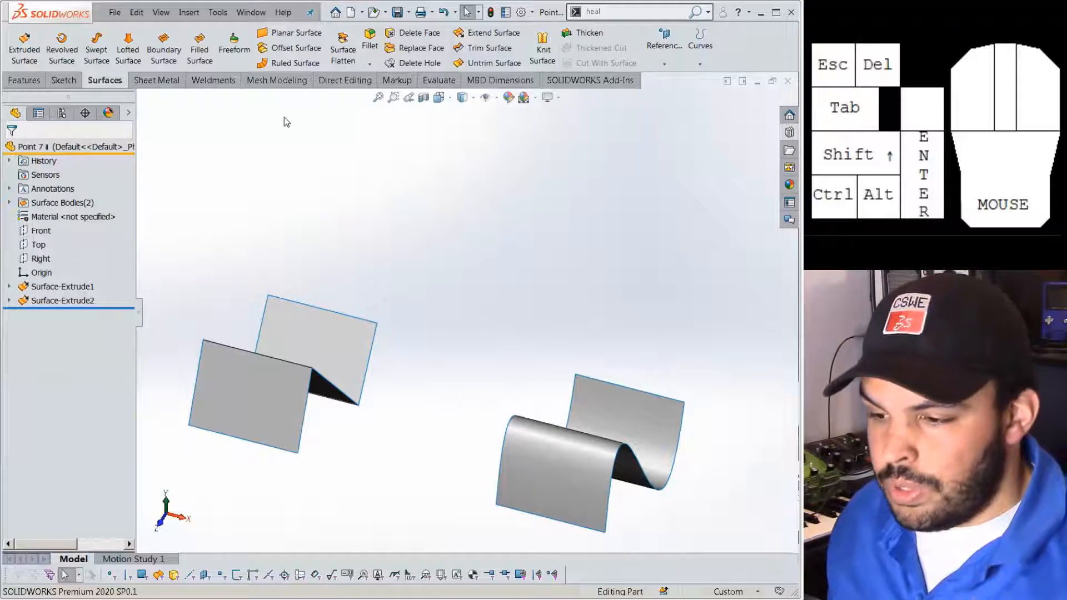
left_click(163, 51)
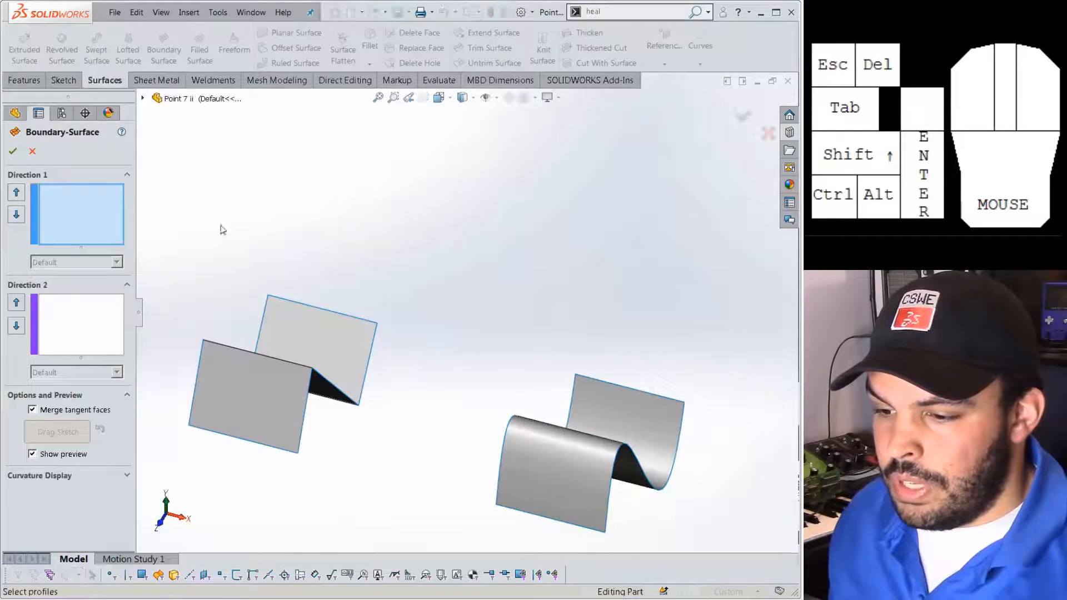
middle_click_drag(496, 421, 257, 310)
left_click(481, 383)
Use SelectionManager Select Group to make the three folded-sheet edges the second profile.
right_click(315, 335)
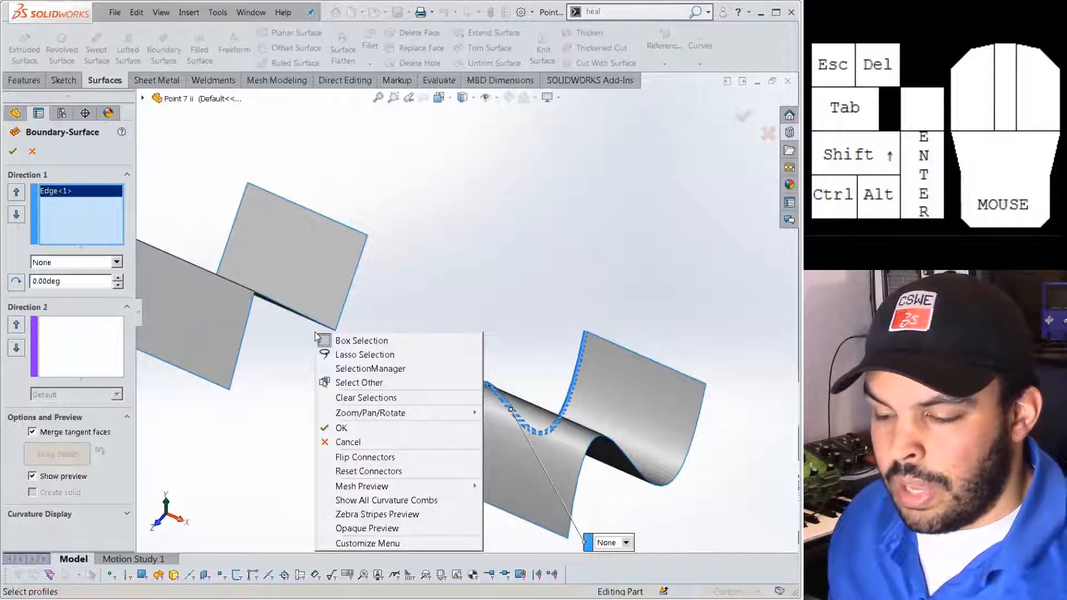
left_click(369, 369)
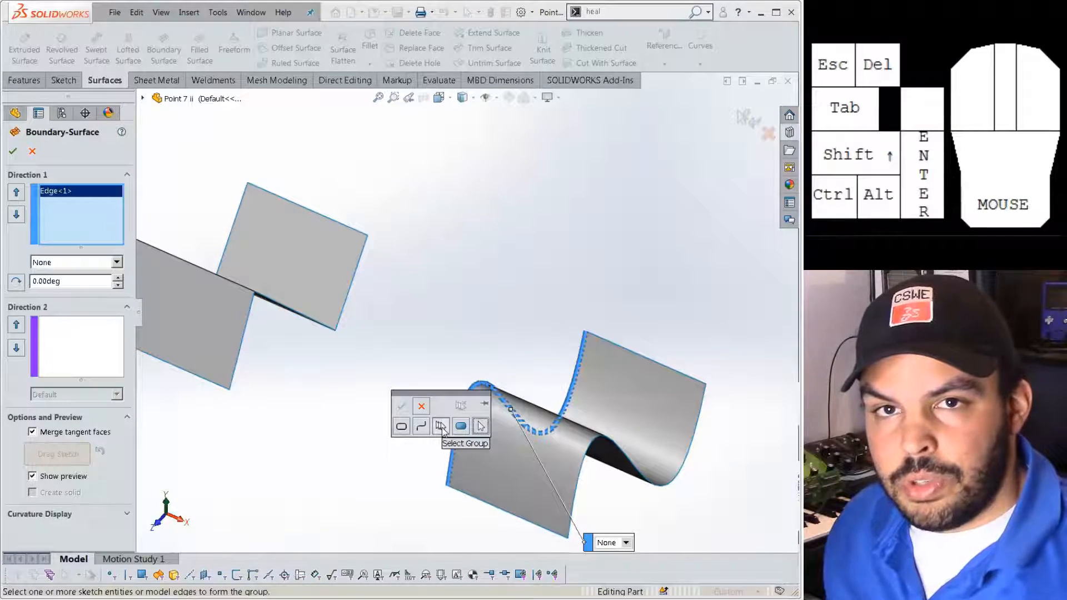
left_click(442, 428)
left_click(247, 323)
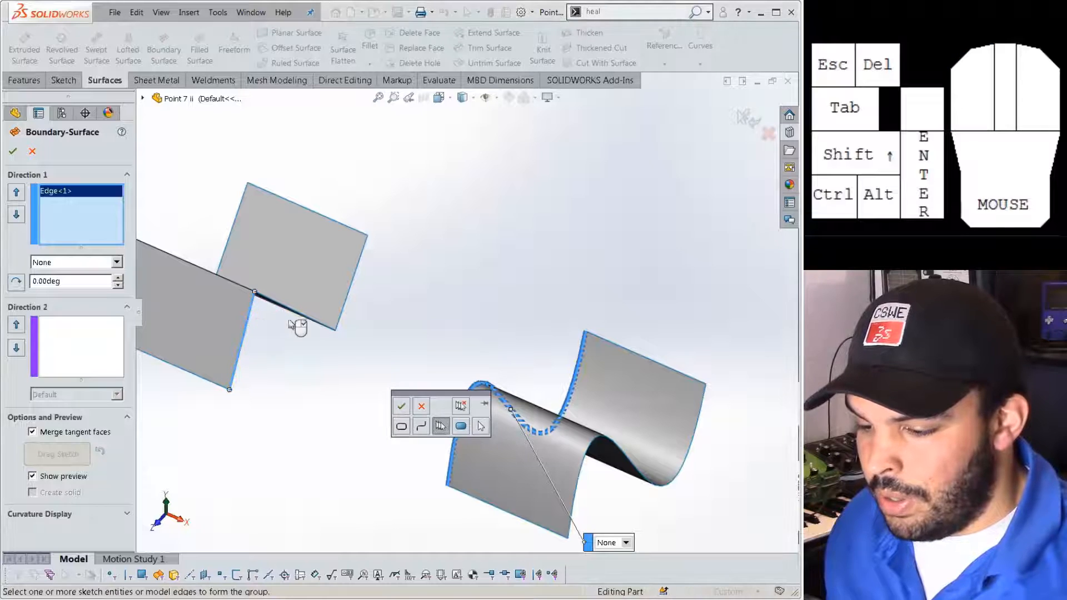
left_click(304, 322)
left_click(350, 298)
middle_click_drag(368, 309, 378, 333)
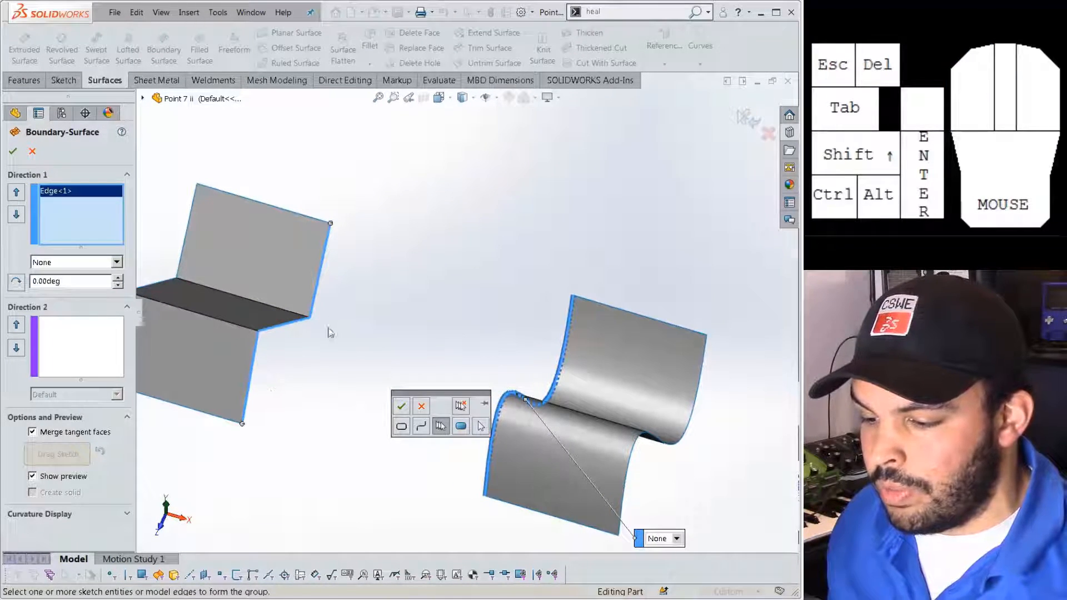
left_click(401, 406)
middle_click_drag(392, 405, 418, 406)
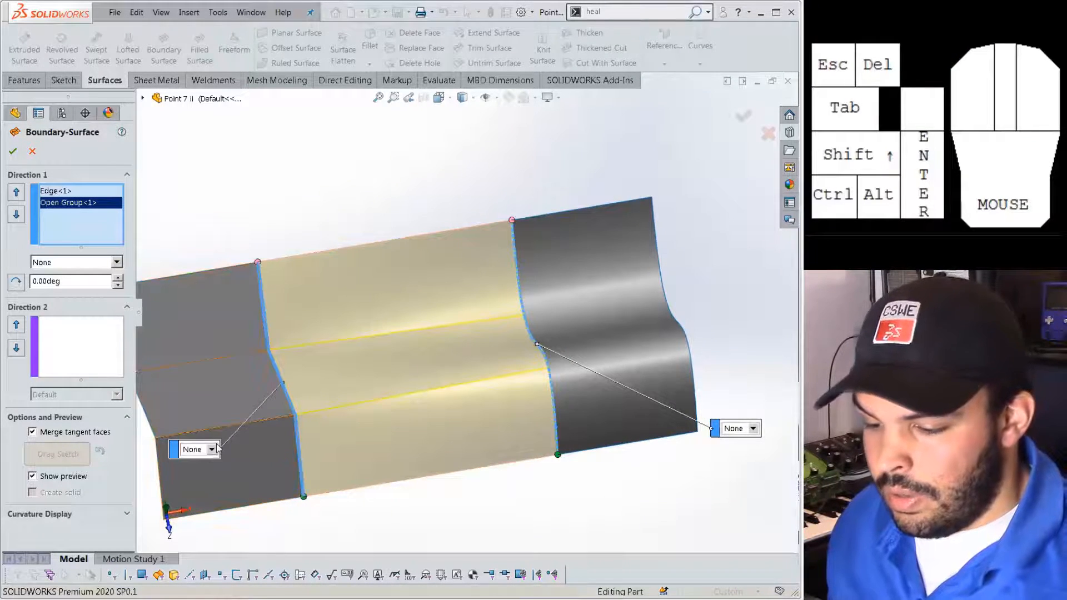
Set Tangency To Face on both sides, increase both tangency weights, and accept Boundary-Surface2.
left_click(212, 450)
left_click(205, 483)
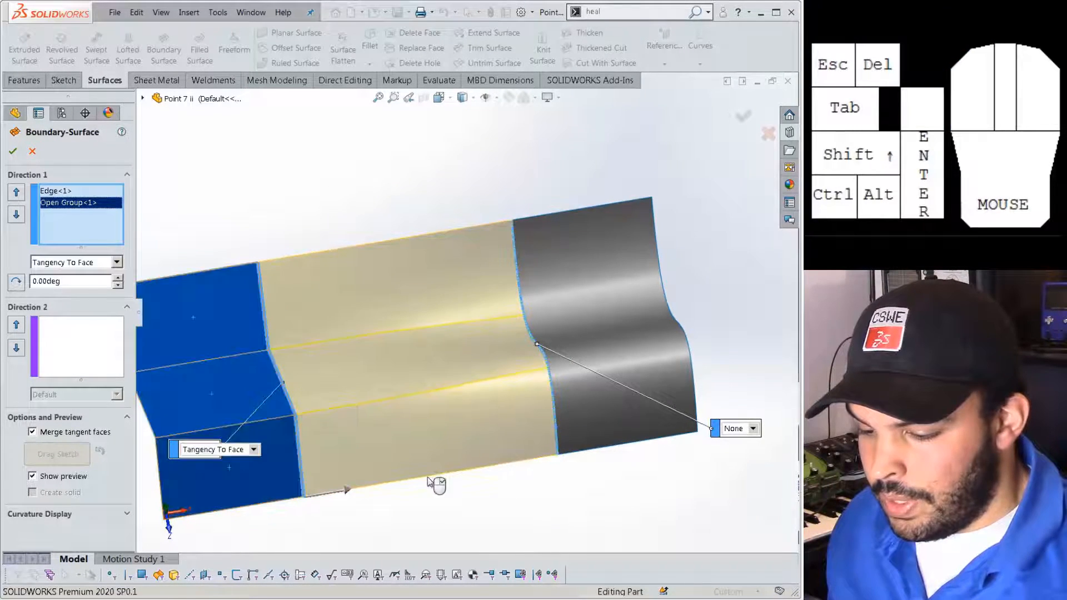
left_click(739, 428)
left_click(747, 461)
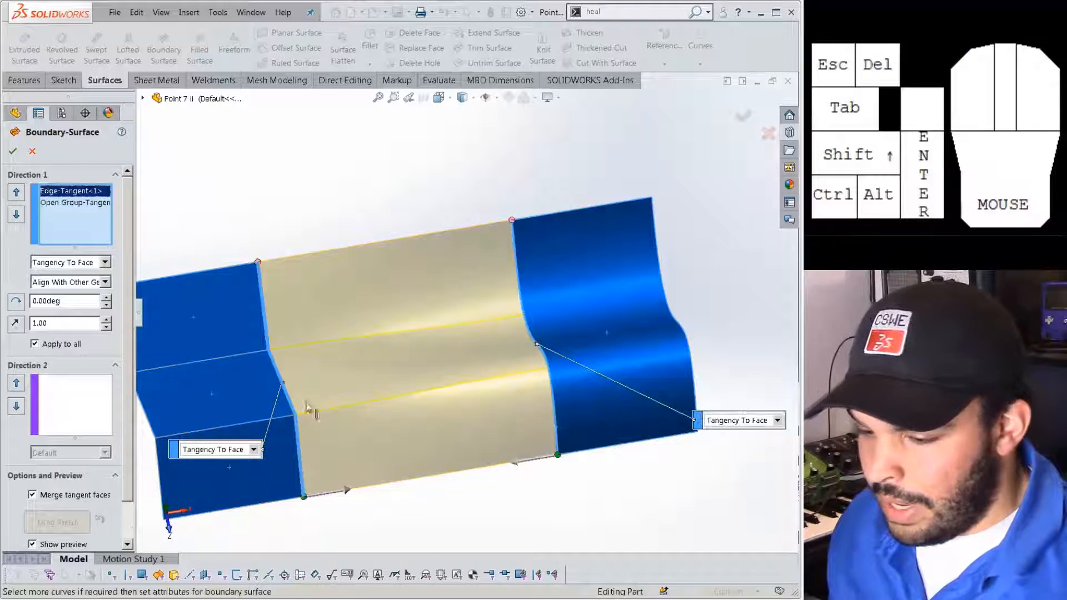
left_click(519, 468)
left_click(516, 462)
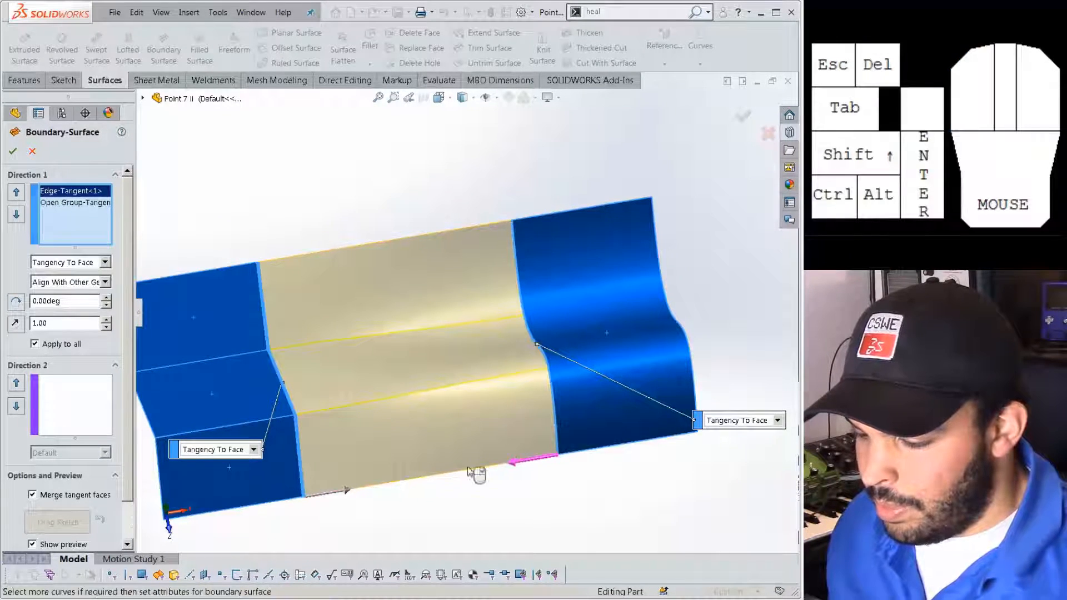
mouse_move(356, 491)
left_mouse_down()
mouse_move(411, 481)
mouse_move(350, 489)
left_mouse_up()
left_click_drag(454, 476, 496, 470)
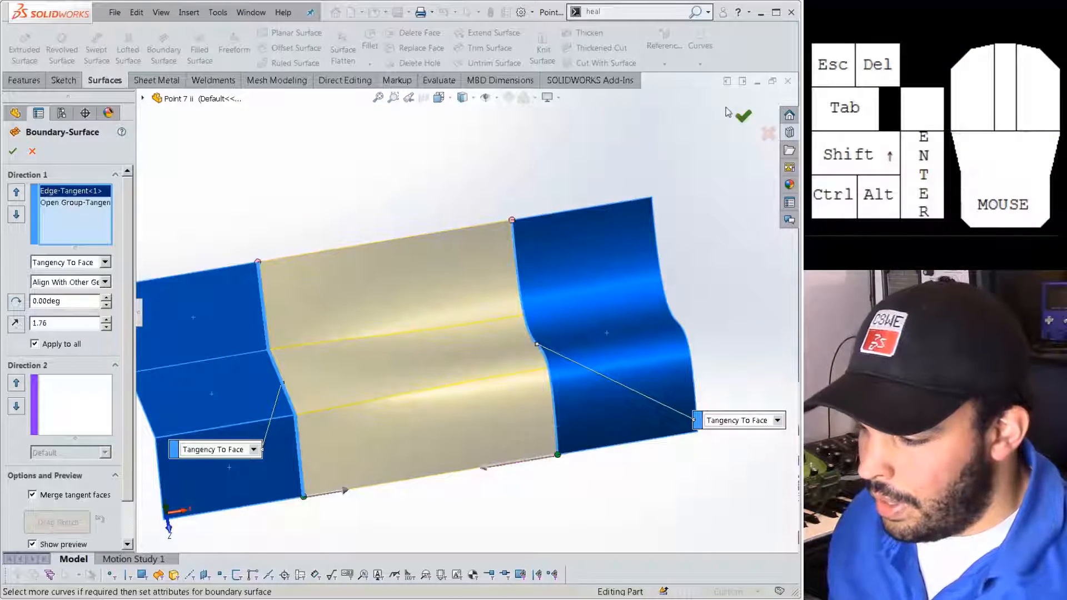
left_click(742, 114)
middle_click_drag(459, 249, 311, 207)
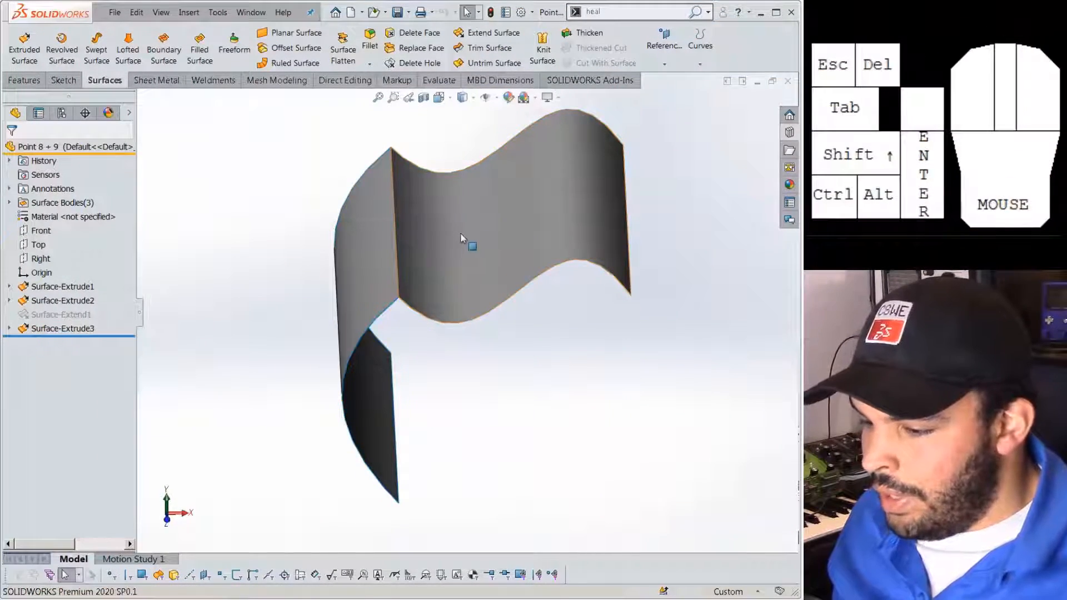
Orbit the Point 8 + 9 part's wavy surfaces to a new angle.
middle_click_drag(547, 322, 588, 315)
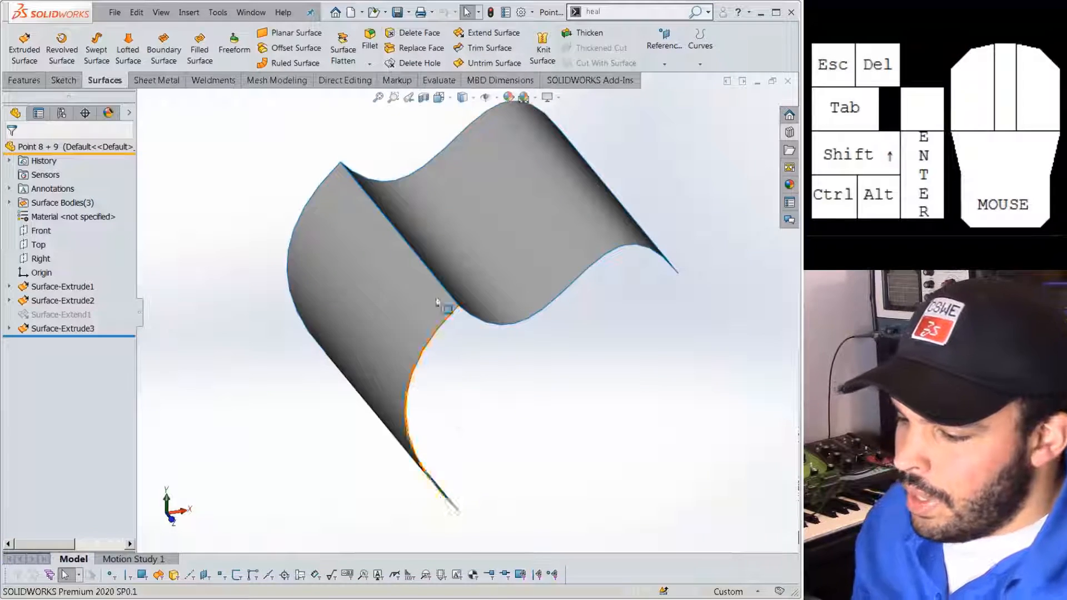
Roll the part back above Surface-Extrude3 and confirm Surface Bodies lists two sheets.
middle_click_drag(441, 305, 422, 229)
left_click(420, 230)
left_click(185, 228)
left_click_drag(112, 335, 111, 322)
middle_click_drag(291, 291, 339, 281)
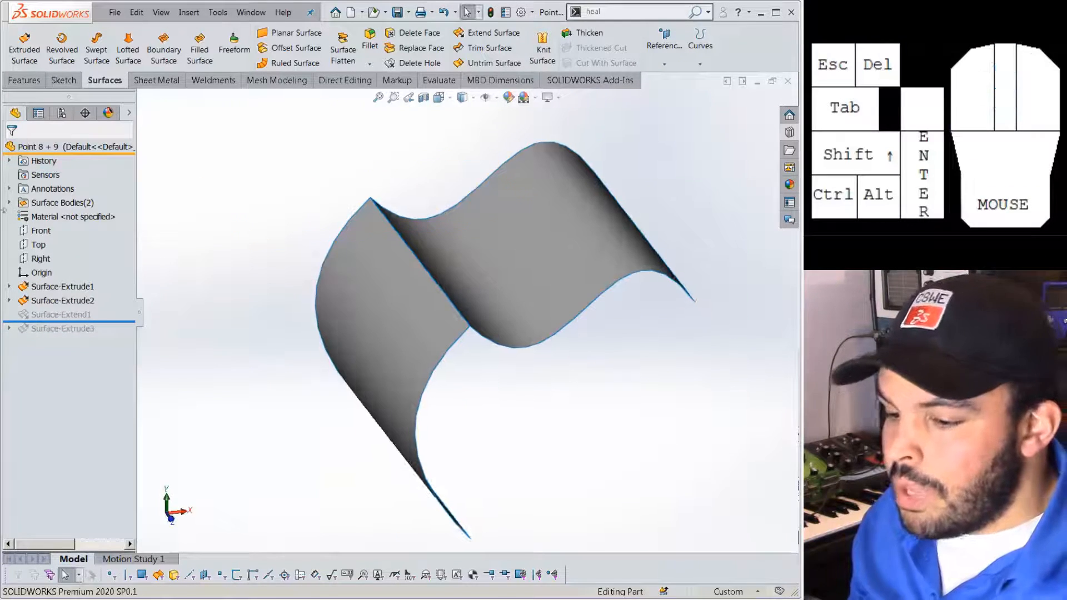
left_click(9, 202)
left_click(75, 230)
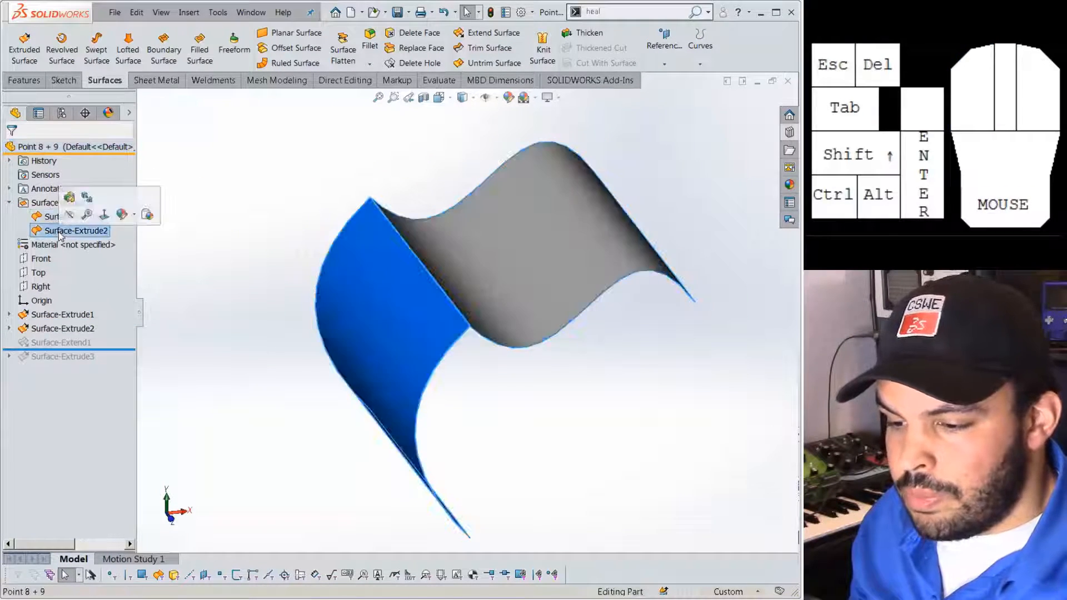
left_click(233, 229)
Orbit to where the two sheets meet and launch Knit Surface.
middle_click_drag(320, 239, 375, 230)
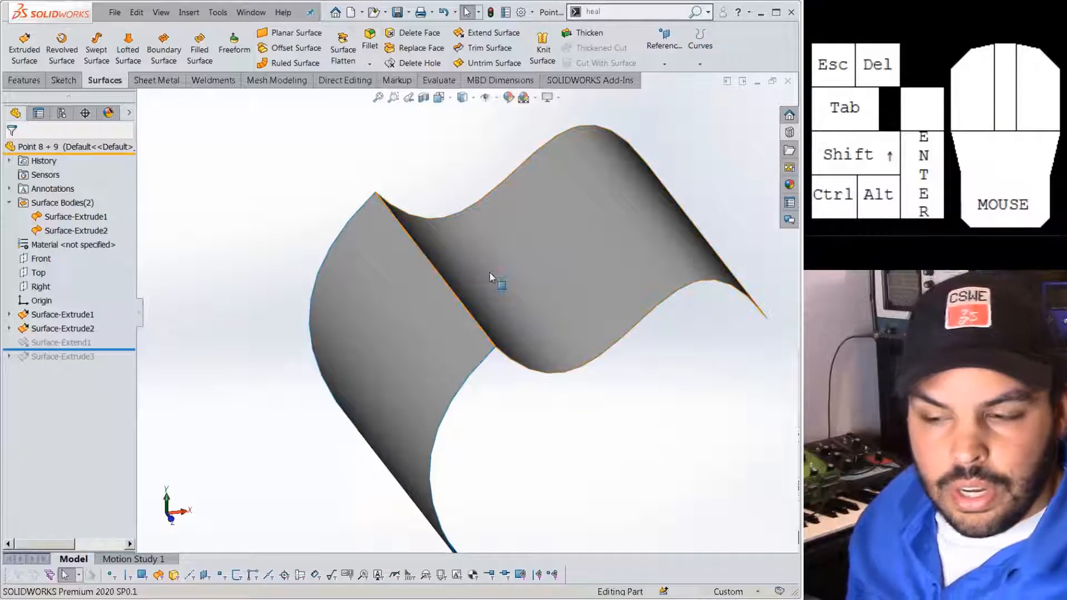
scroll(491, 274, "up", 2)
mouse_move(490, 275)
middle_mouse_down()
mouse_move(484, 311)
mouse_move(445, 344)
middle_mouse_up()
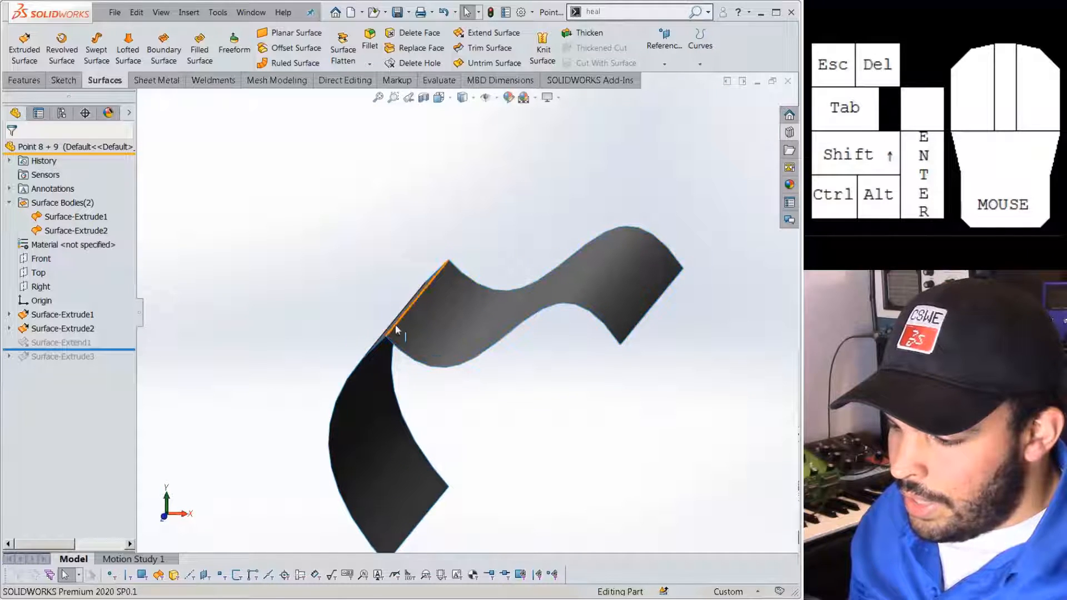
middle_click_drag(387, 401, 487, 387)
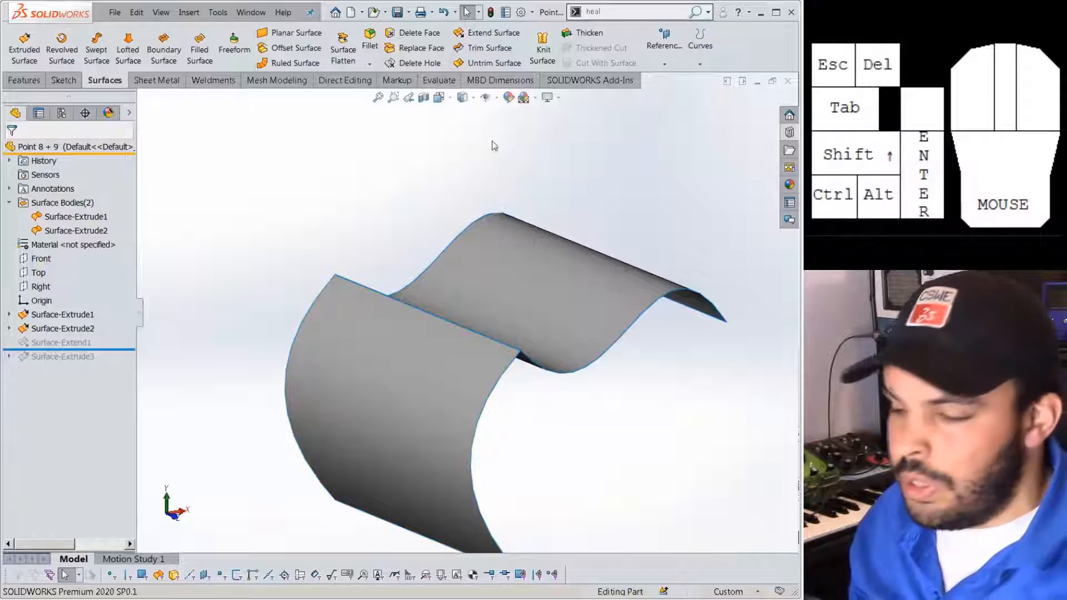
left_click(530, 50)
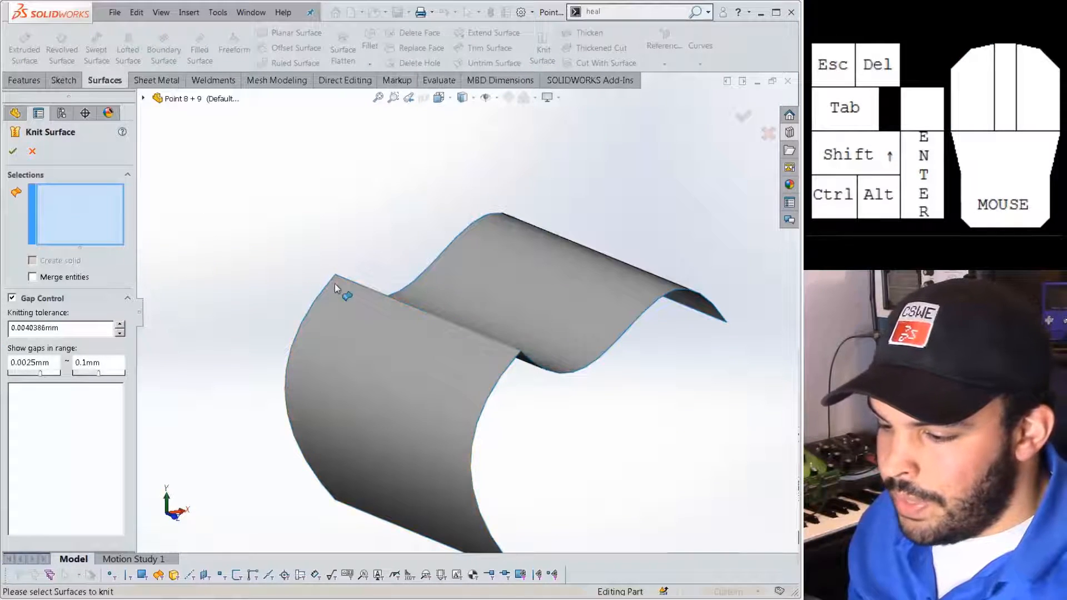
Knit Surface-Extrude1 and Surface-Extrude2 into the single body Surface-Knit1.
left_click(432, 275)
left_click(389, 361)
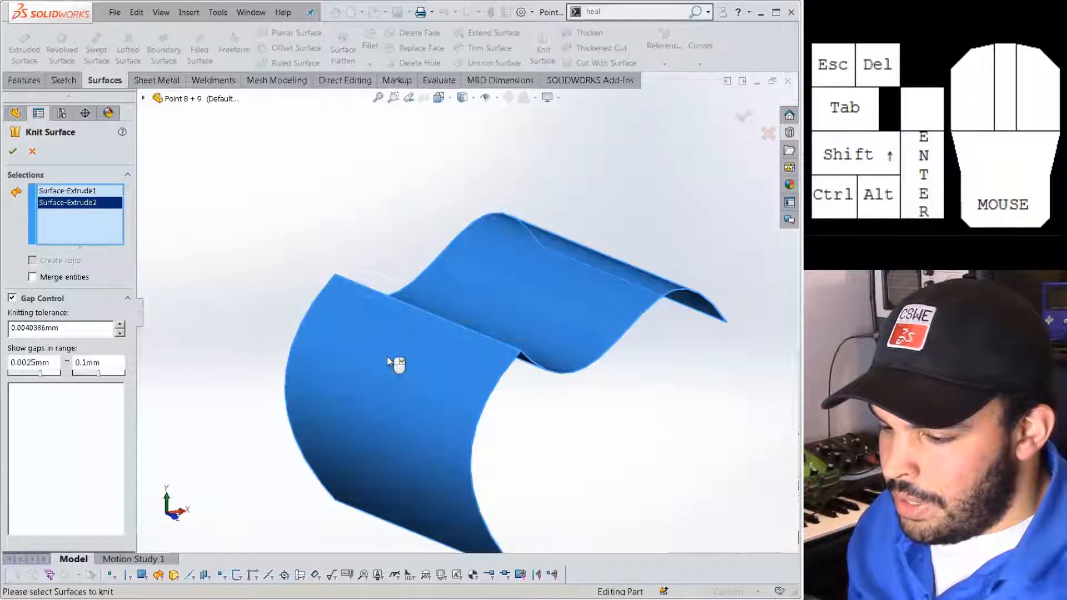
middle_click_drag(233, 190, 273, 290)
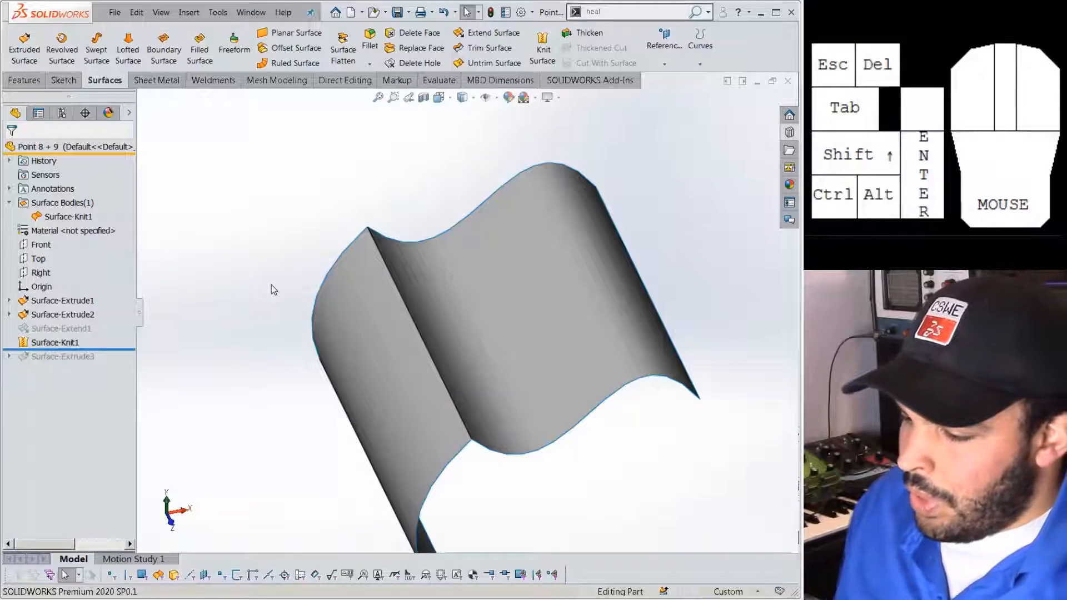
Roll the part forward past Surface-Extrude3 and make the third sheet visible.
left_click_drag(115, 359, 112, 379)
middle_click_drag(219, 395, 191, 395)
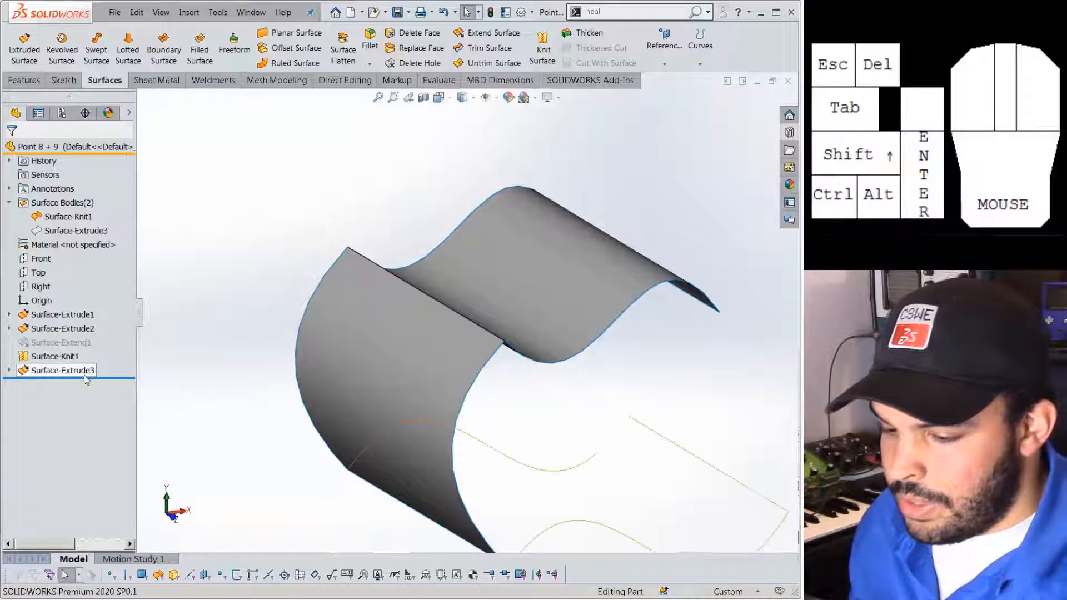
left_click(90, 373)
left_click(93, 359)
left_click(184, 388)
middle_click_drag(373, 471, 368, 502)
Try Fillet, then Knit Surface on Surface-Knit1 and the lower sheet, which fails to knit.
left_click(370, 39)
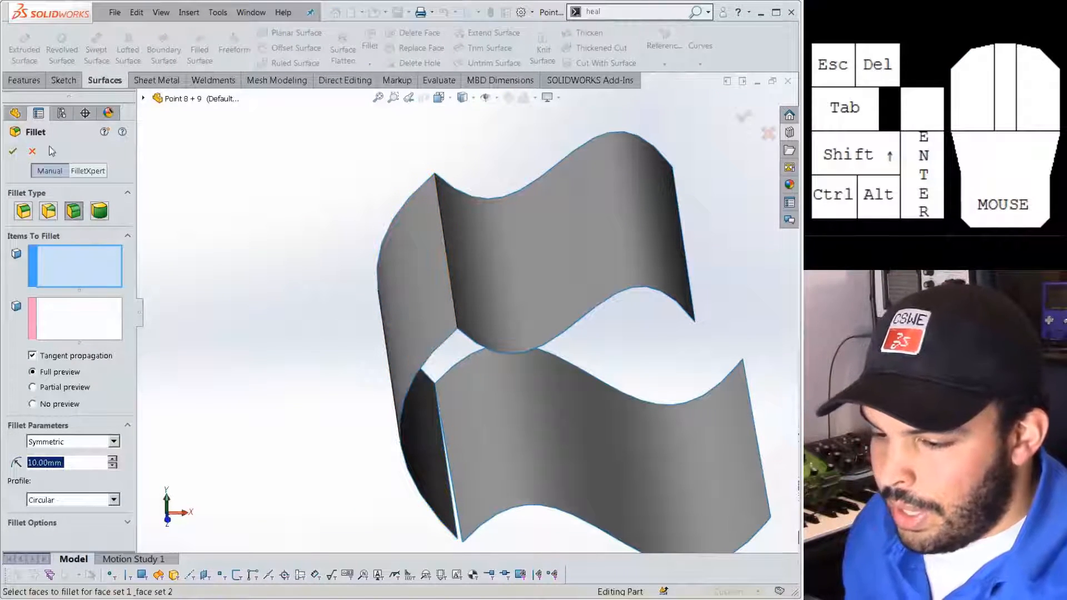
left_click(34, 151)
left_click(542, 53)
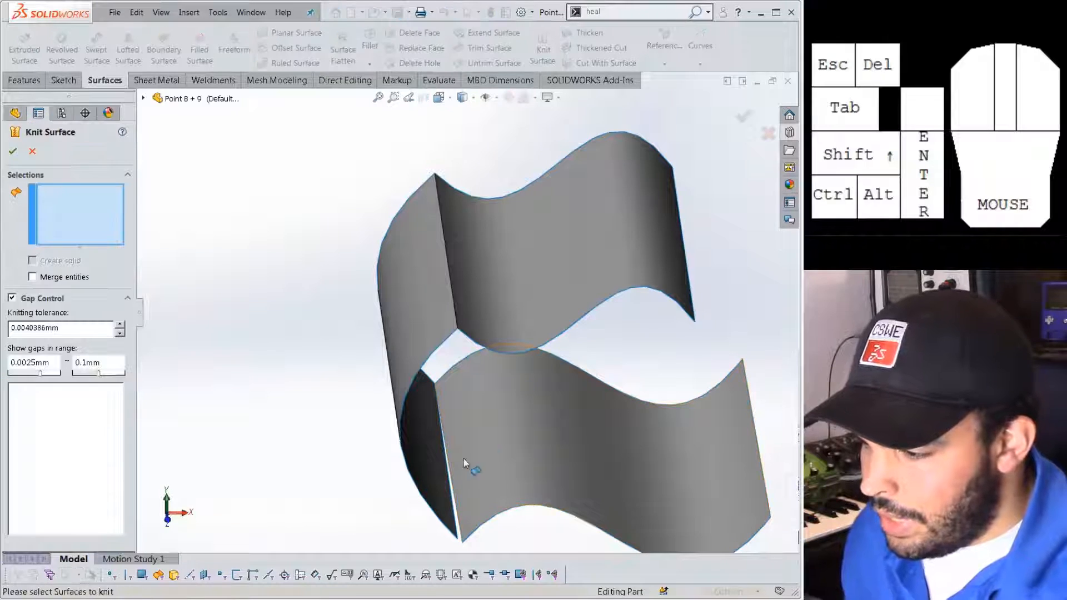
left_click(415, 452)
left_click(494, 460)
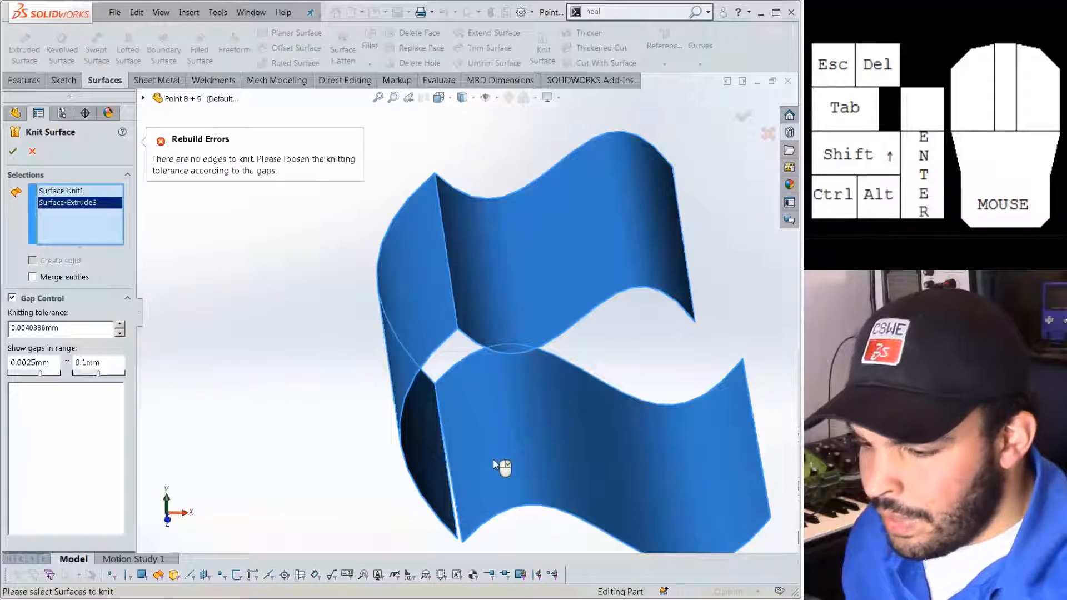
scroll(494, 461, "down", 4)
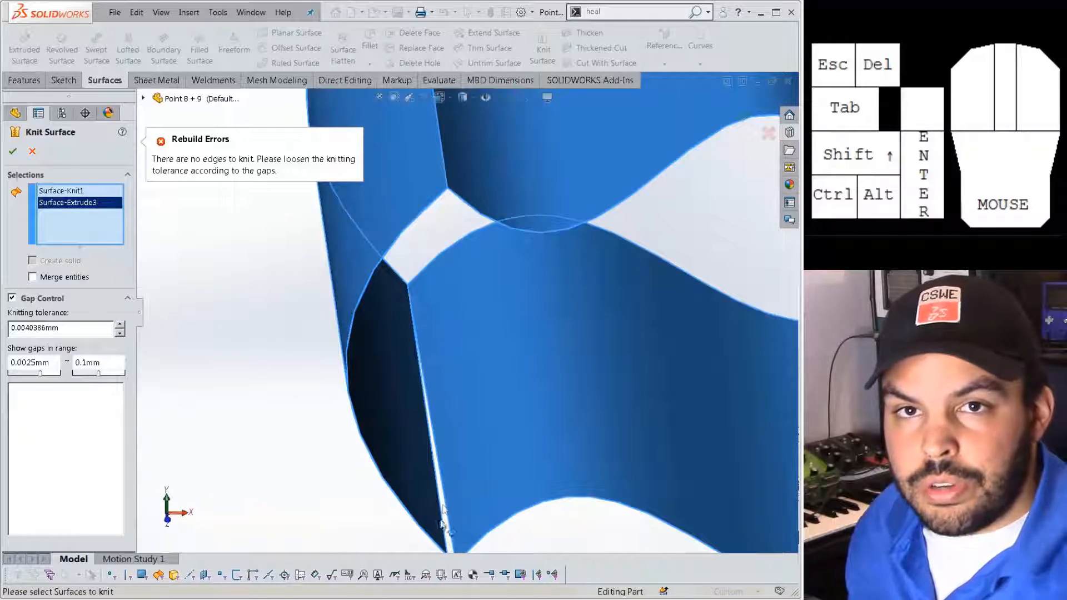
scroll(514, 508, "up", 1)
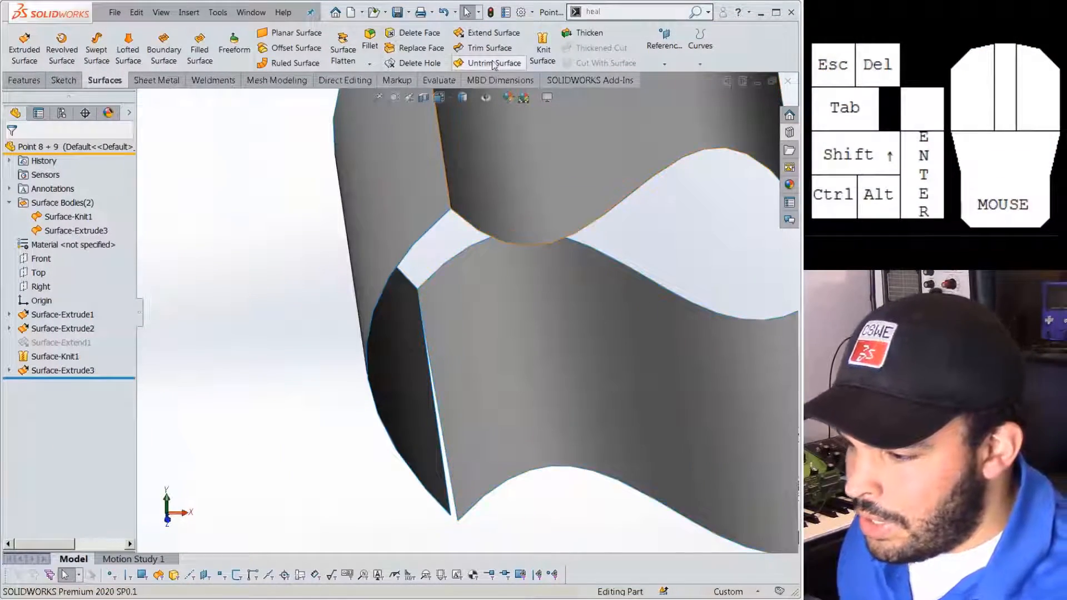
Extend the lower and upper sheets' inner edges by 20 mm each, Same surface.
left_click(492, 33)
left_click(446, 450)
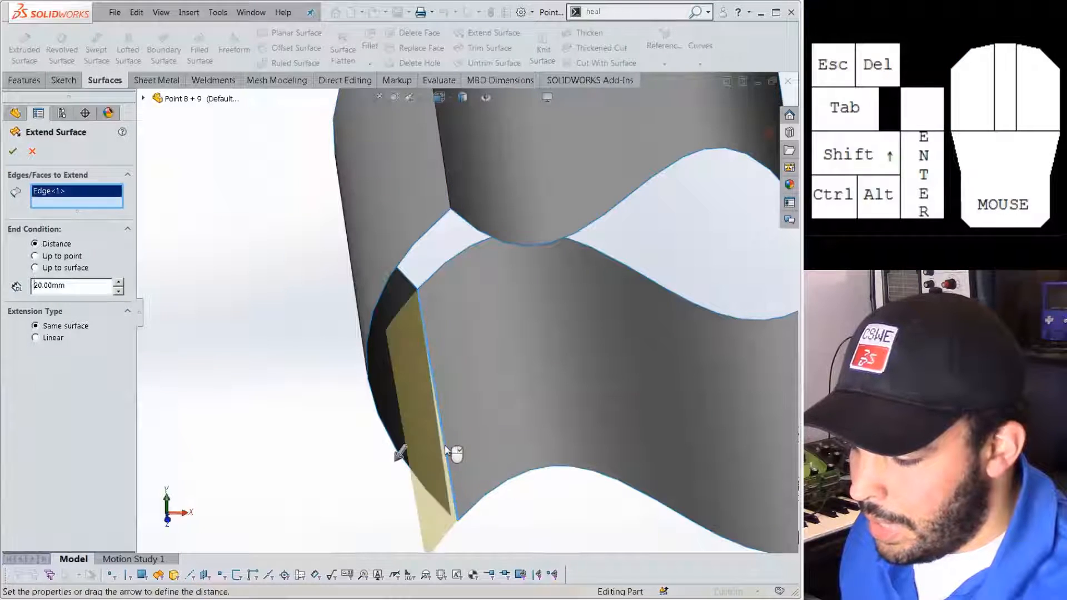
key("Return")
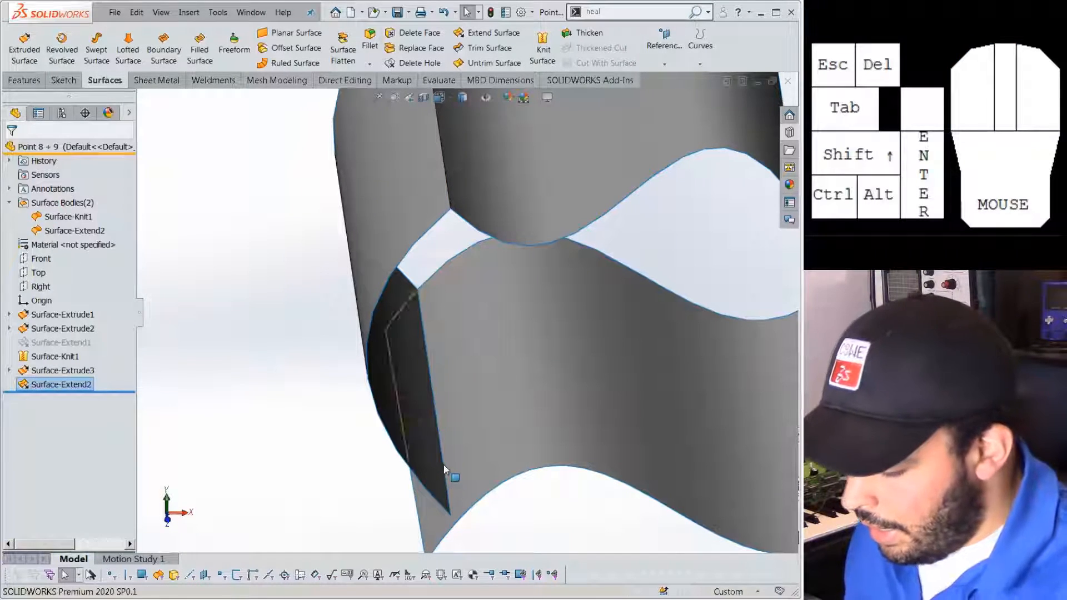
key("Return")
left_click(444, 465)
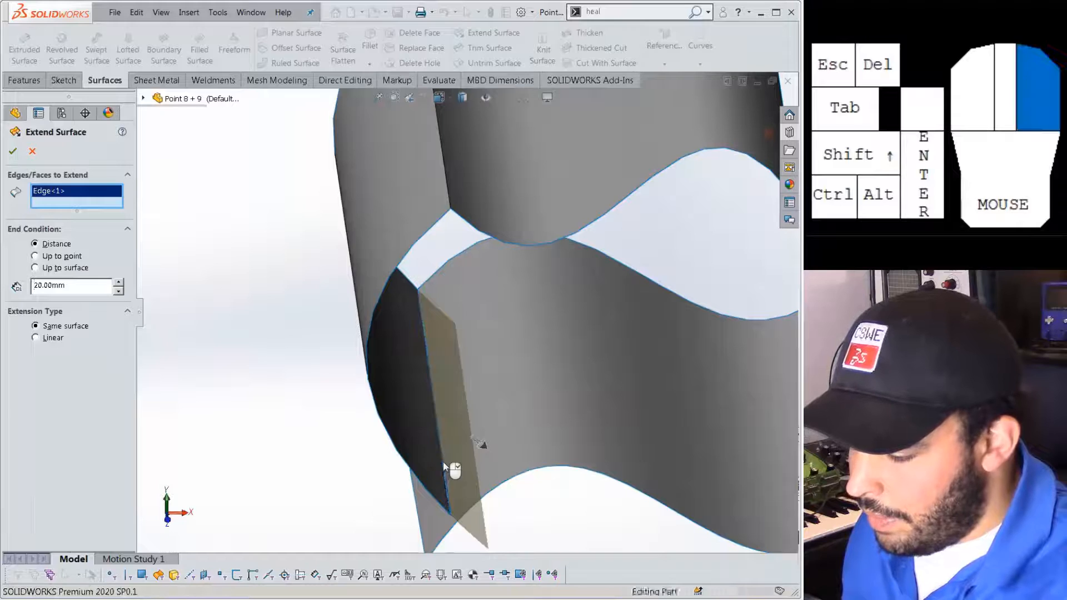
key("Return")
scroll(396, 483, "up", 3)
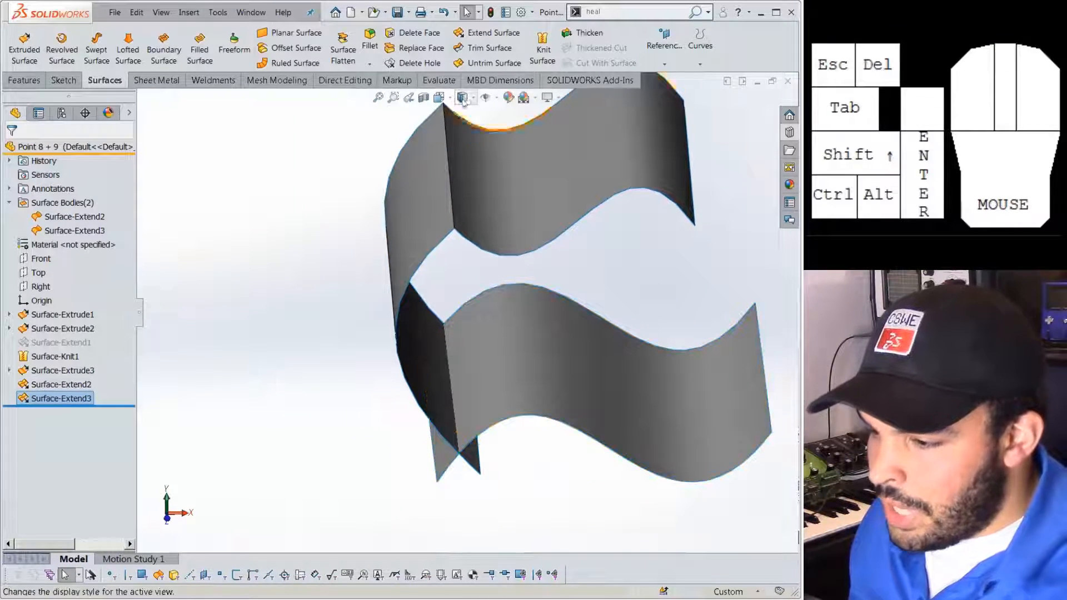
left_click(484, 48)
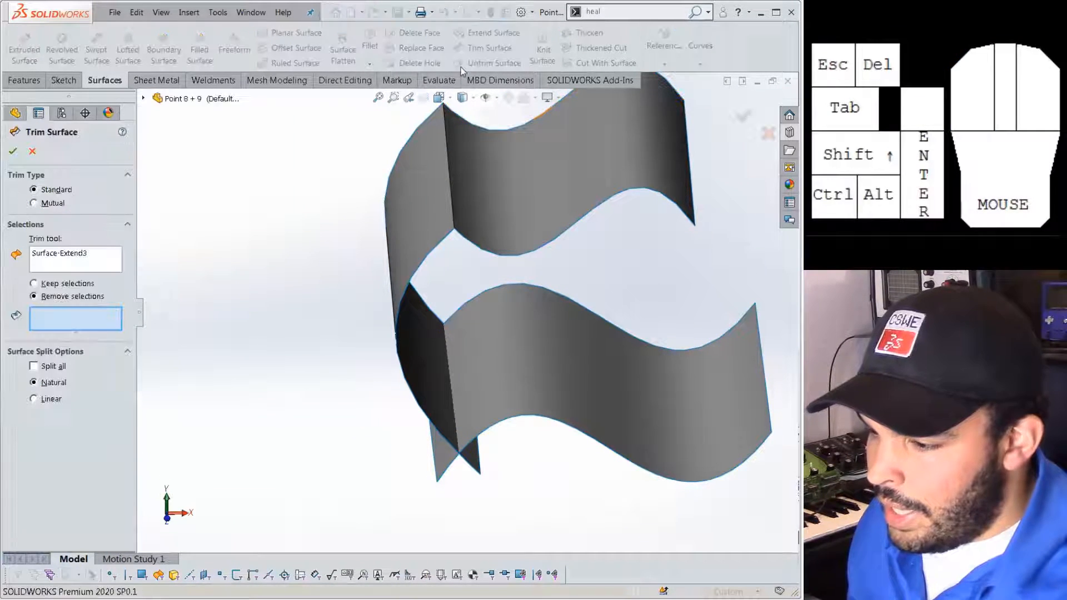
Set Trim Surface to Mutual and select both extended sheets as trim surfaces.
left_click(53, 203)
left_click(58, 263)
right_click(59, 264)
left_click(111, 272)
left_click(503, 233)
left_click(544, 382)
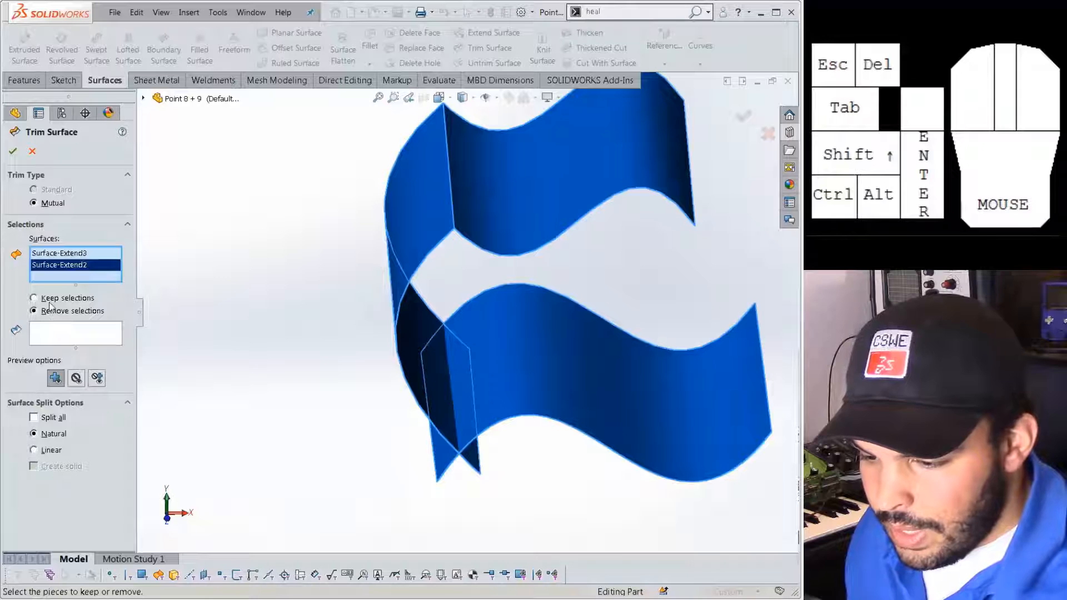
left_click(456, 222)
left_click(538, 333)
left_click(544, 359)
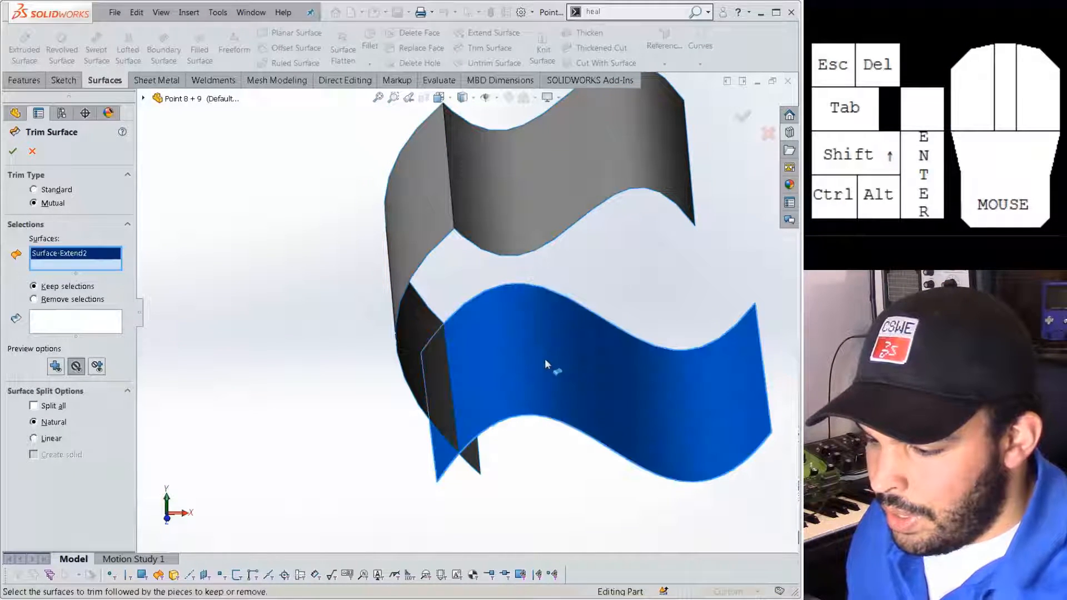
left_click(468, 214)
Keep the upper and lower sheets' inner pieces and create Surface-Trim1.
left_click(89, 333)
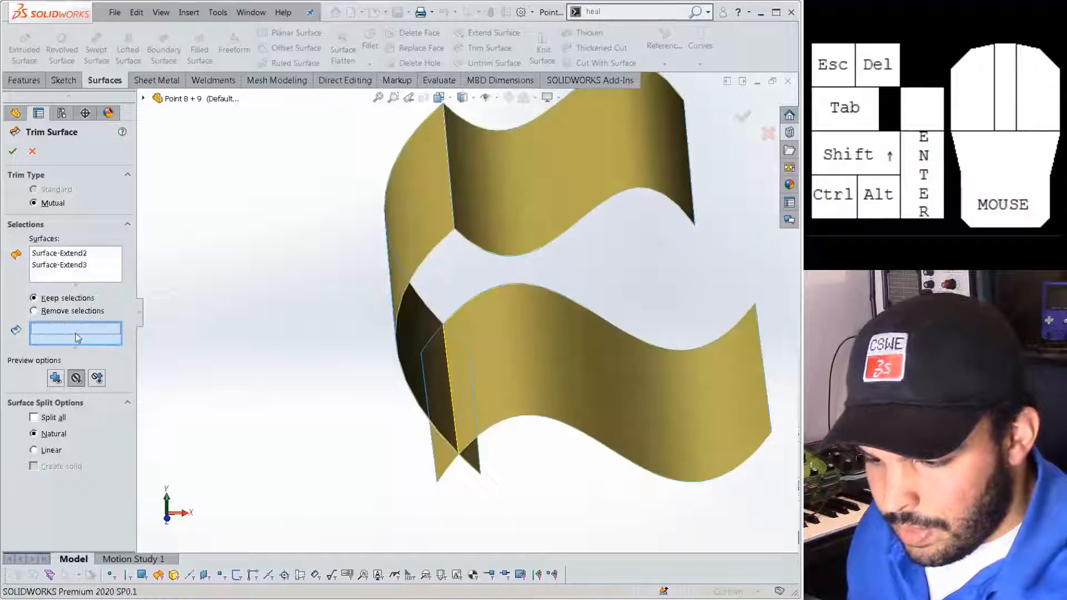
left_click(519, 201)
left_click(545, 358)
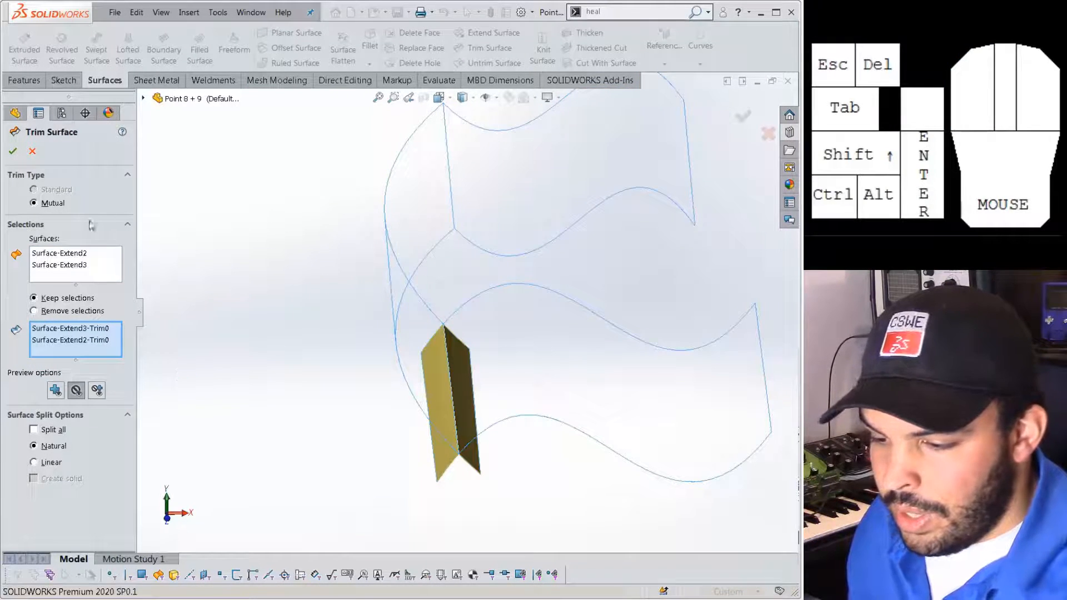
left_click(13, 152)
mouse_move(426, 439)
middle_mouse_down()
mouse_move(468, 325)
mouse_move(488, 448)
mouse_move(532, 335)
middle_mouse_up()
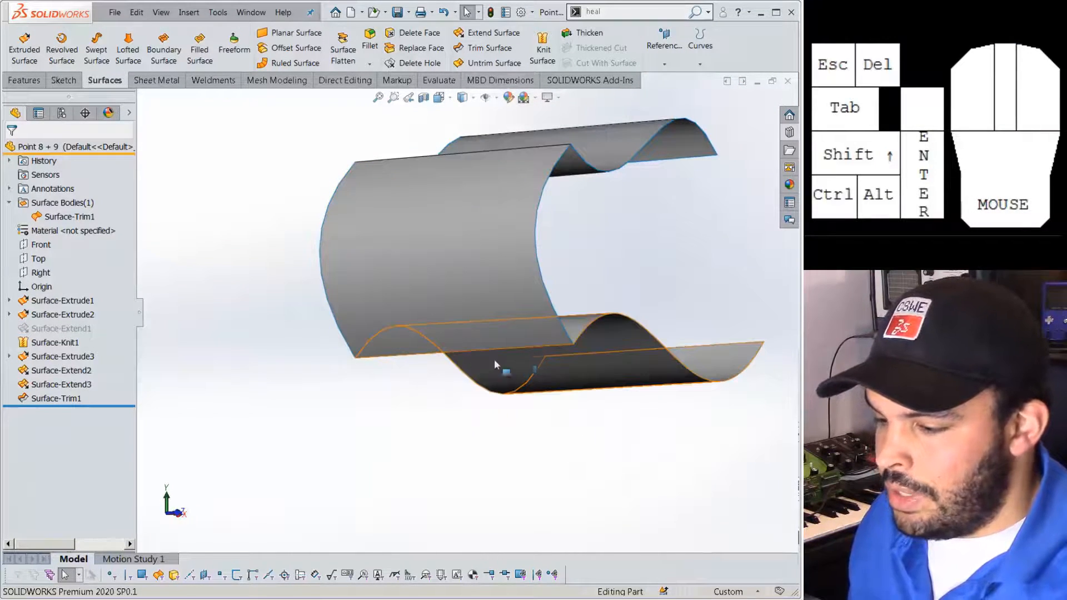
scroll(515, 364, "down", 4)
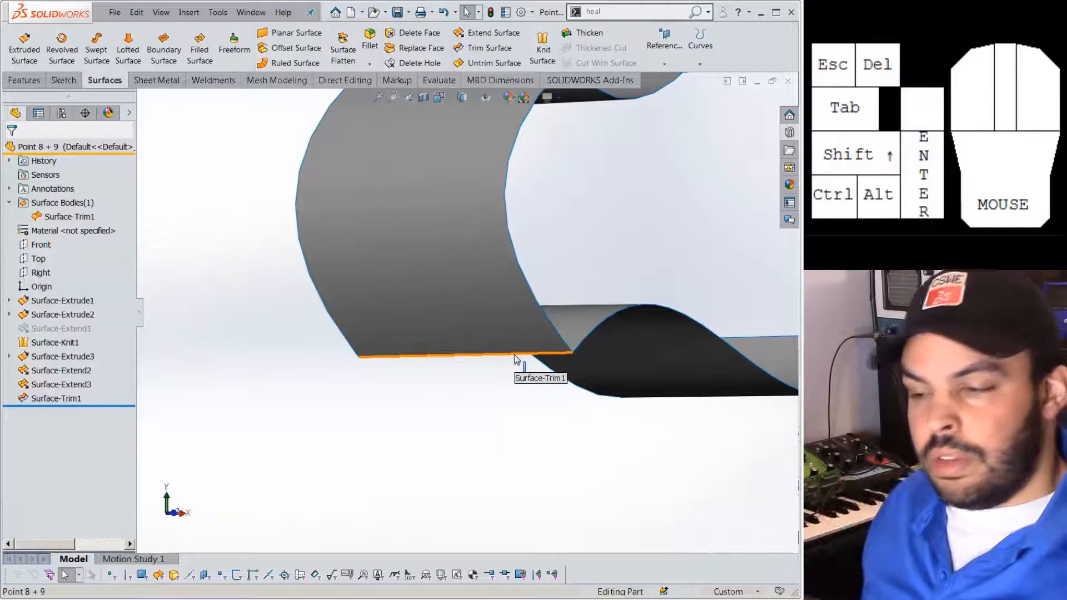
scroll(527, 317, "up", 3)
middle_click_drag(536, 206, 553, 193)
scroll(548, 222, "down", 3)
left_click(58, 217)
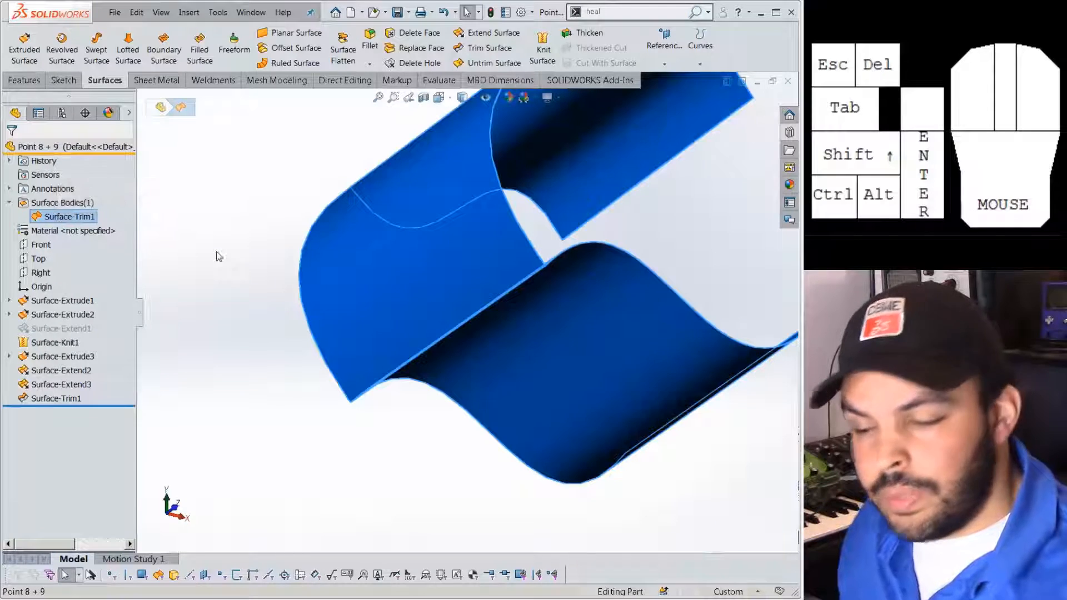
left_click(269, 381)
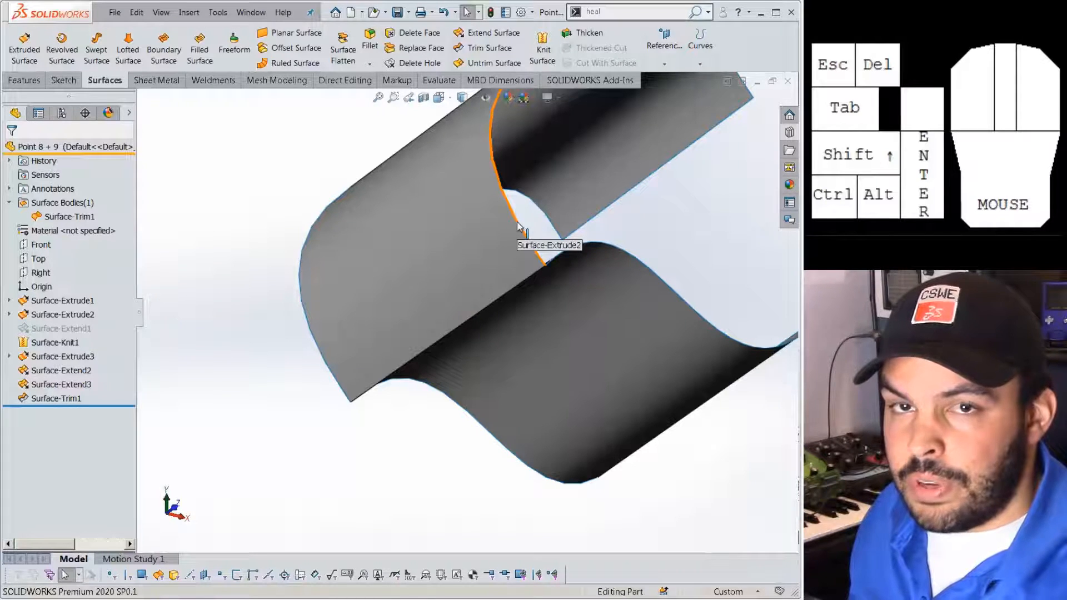
middle_click_drag(517, 225, 439, 285)
scroll(437, 283, "down", 5)
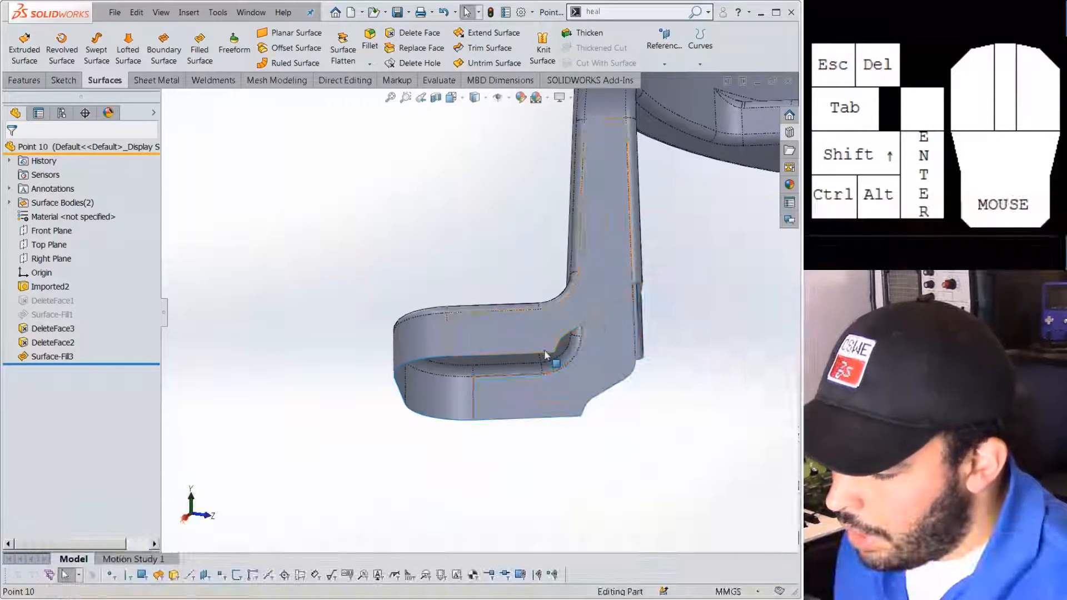
Orbit the Point 10 bracket to view the open patch at its bottom.
middle_click_drag(552, 359, 510, 314)
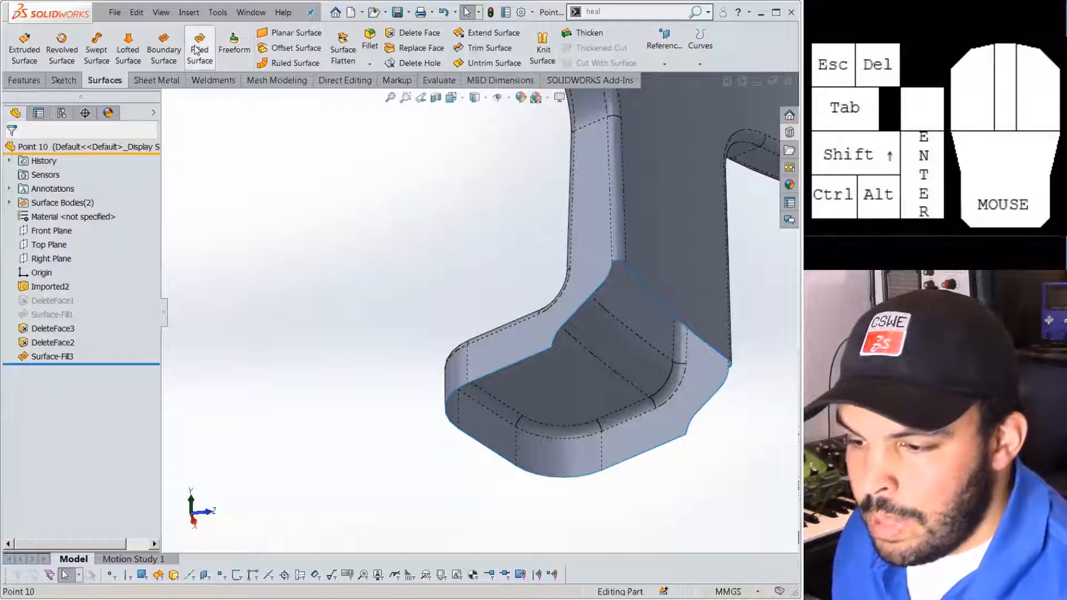
Fill the bracket's bottom gap using Select Open Loop, then inspect the lumpy Surface-Fill4.
left_click(201, 62)
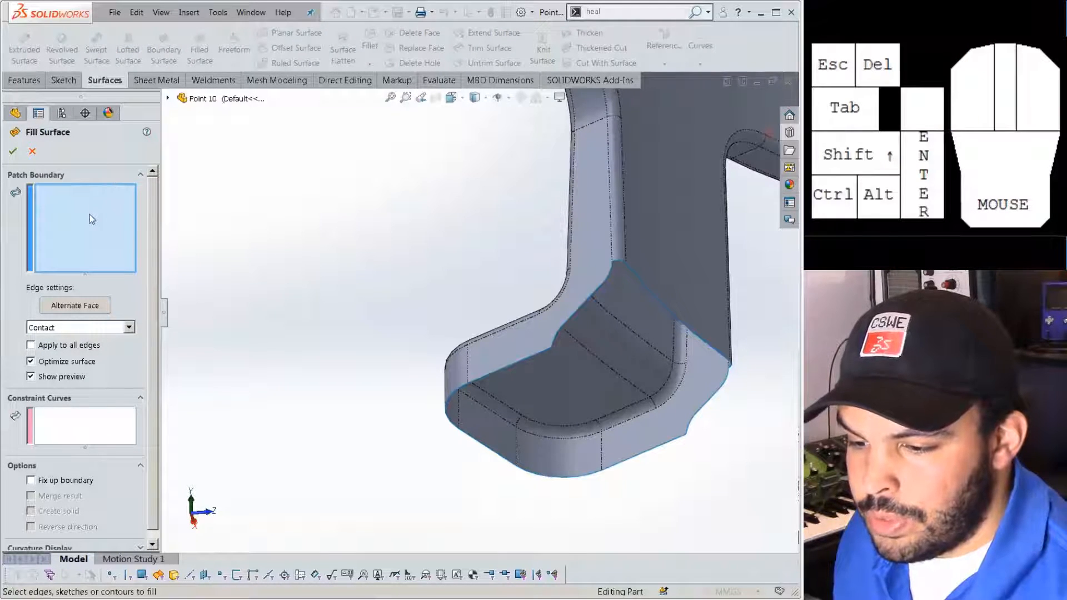
right_click(640, 280)
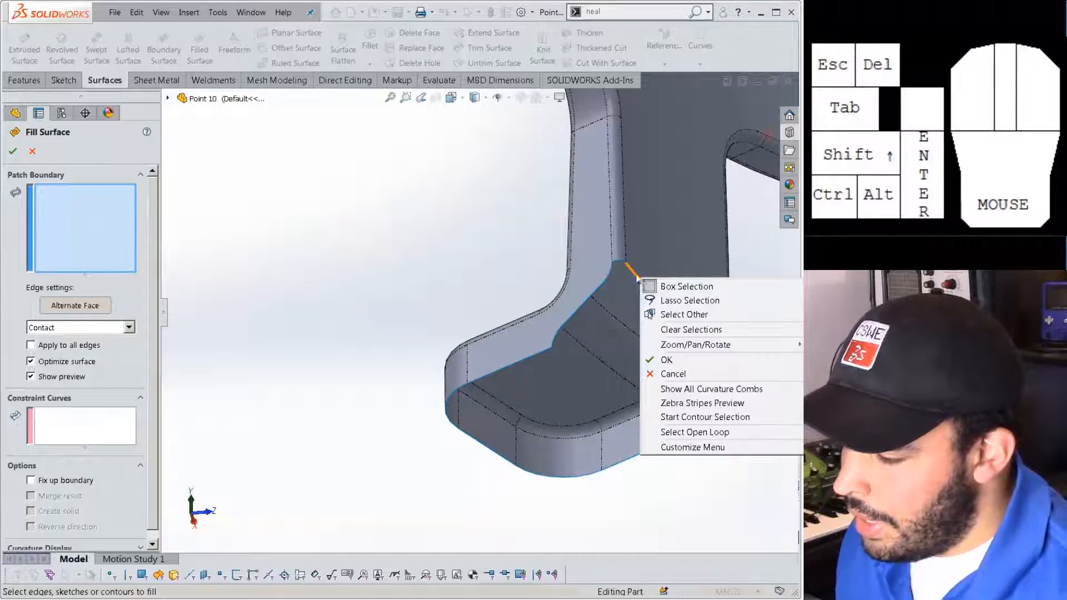
left_click(684, 430)
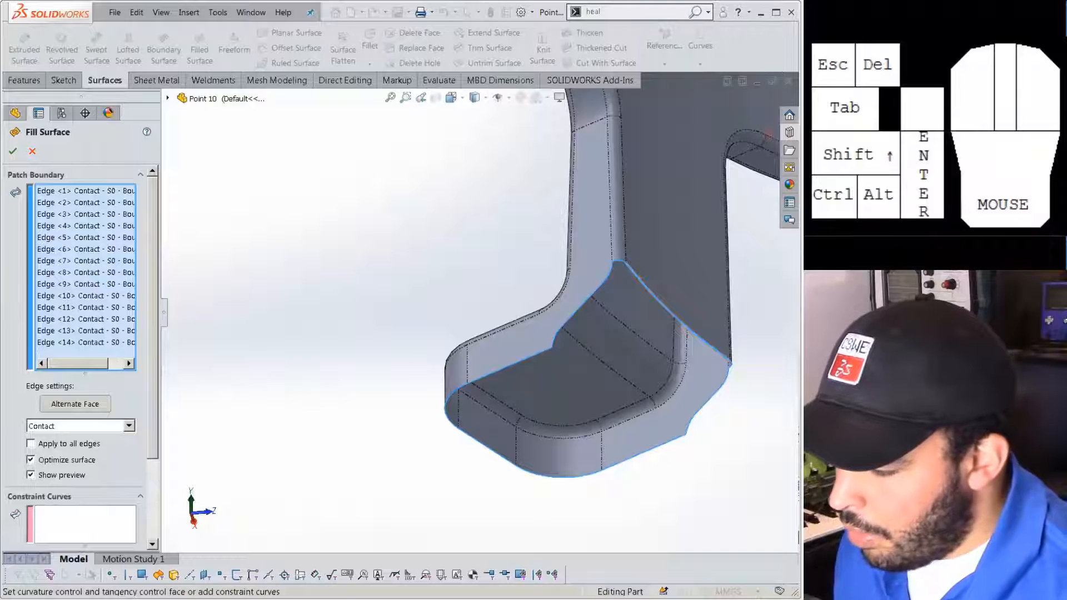
middle_click_drag(714, 335, 640, 384)
scroll(639, 392, "up", 2)
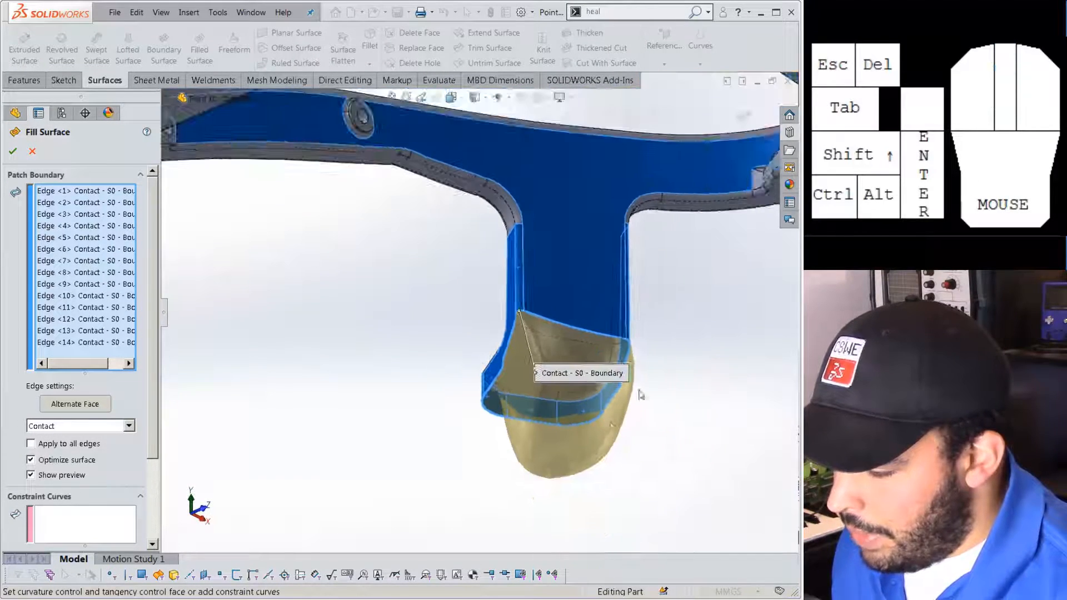
scroll(639, 392, "down", 2)
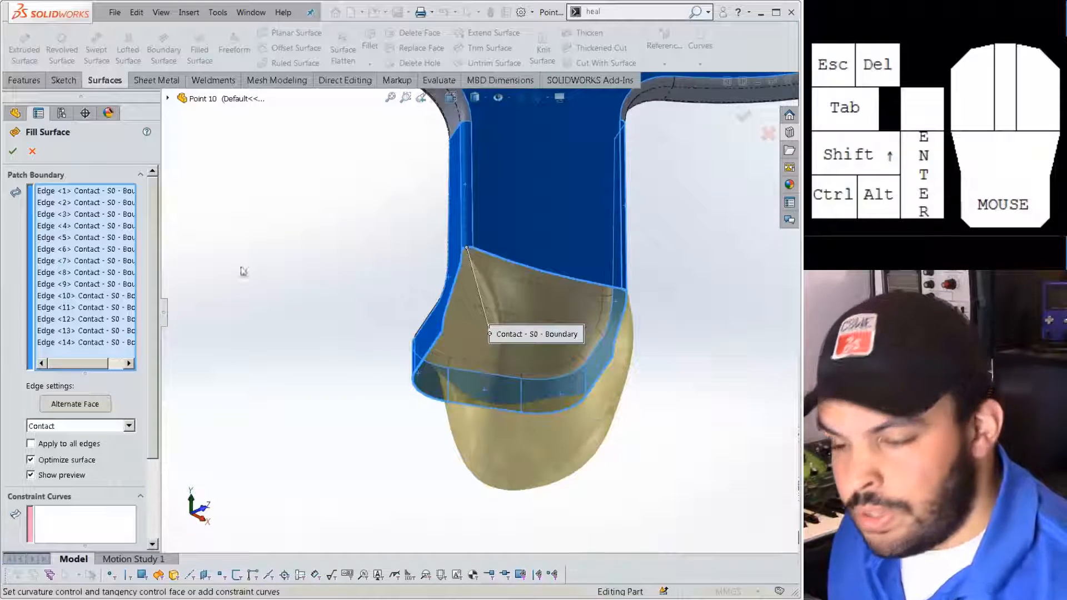
left_click(12, 151)
left_click(269, 319)
middle_click_drag(341, 344, 392, 351)
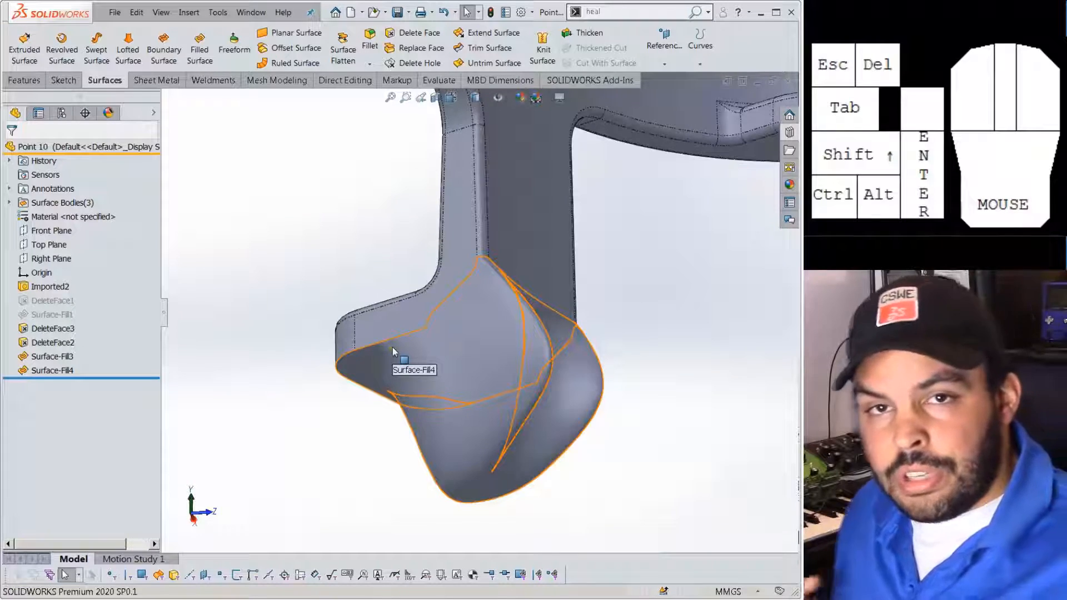
middle_click_drag(392, 351, 376, 257)
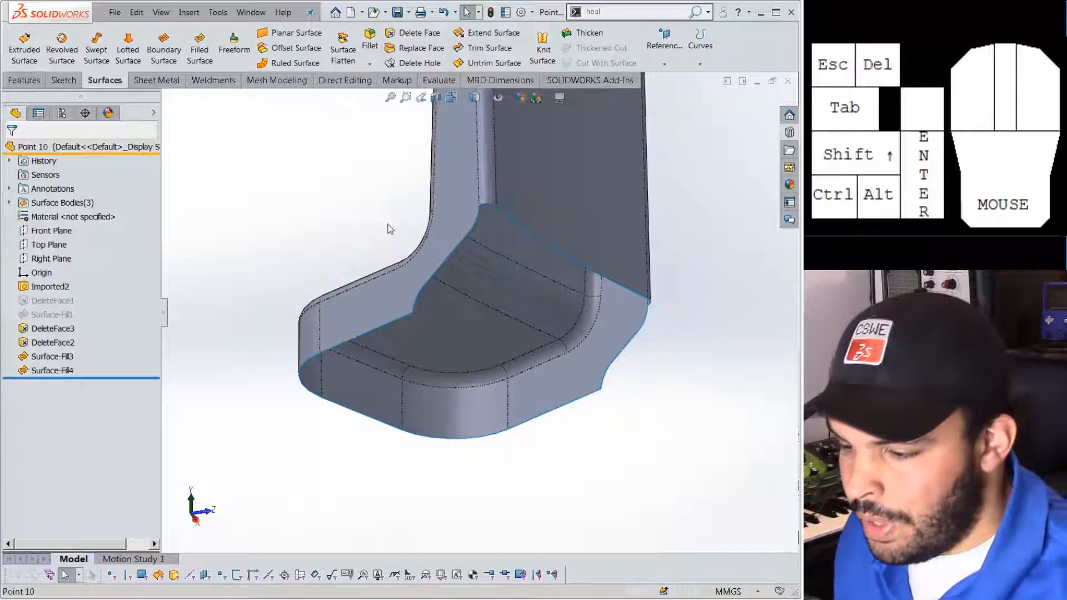
Fill the five open bottom edges via Select Open Tangency, with Fix up boundary and Merge result kept on.
left_click(201, 49)
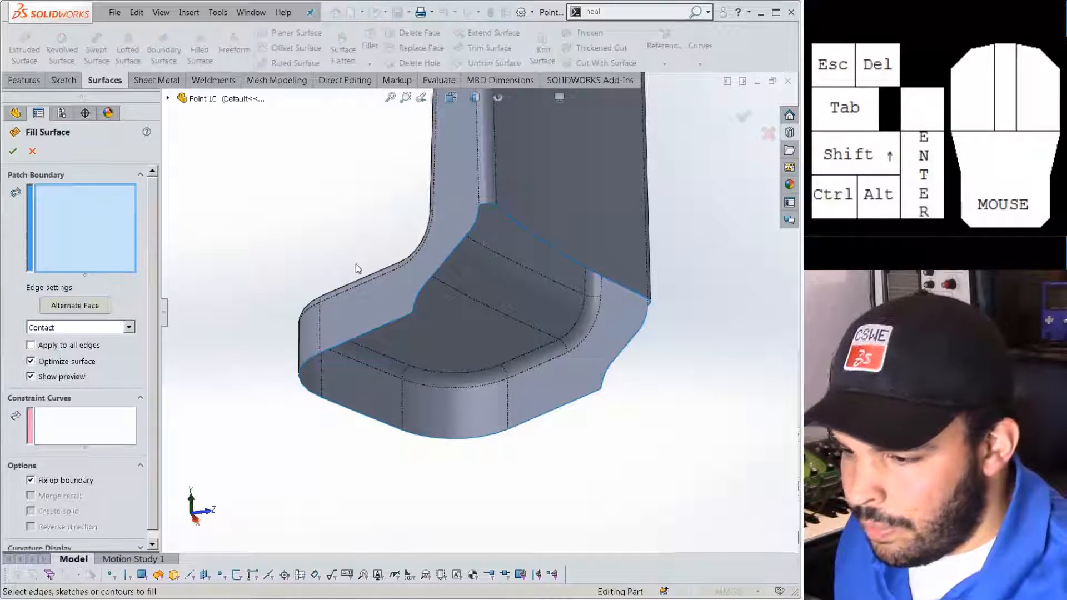
right_click(388, 327)
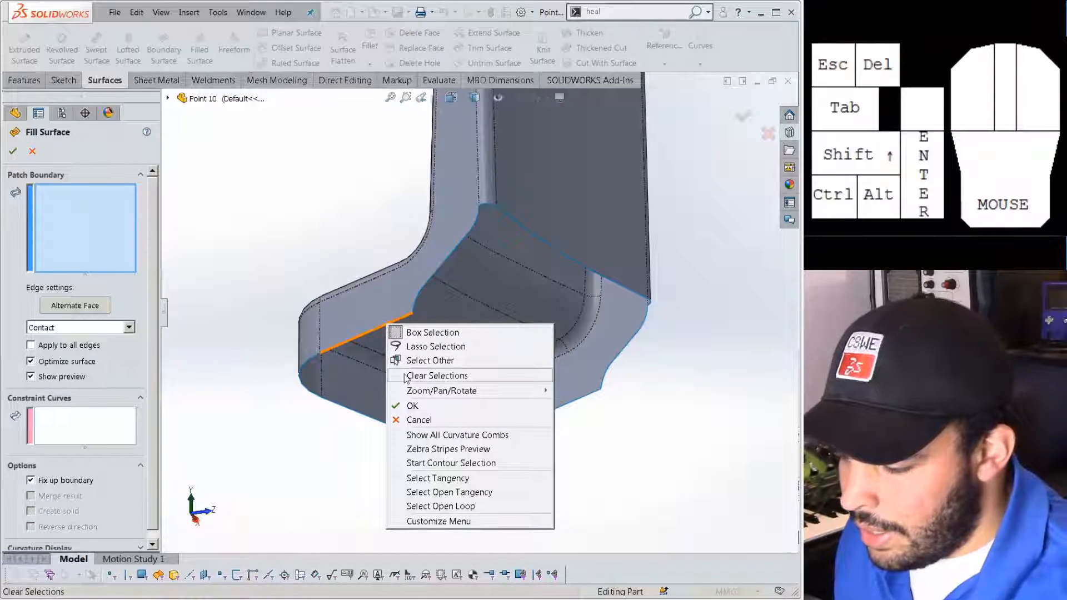
left_click(450, 492)
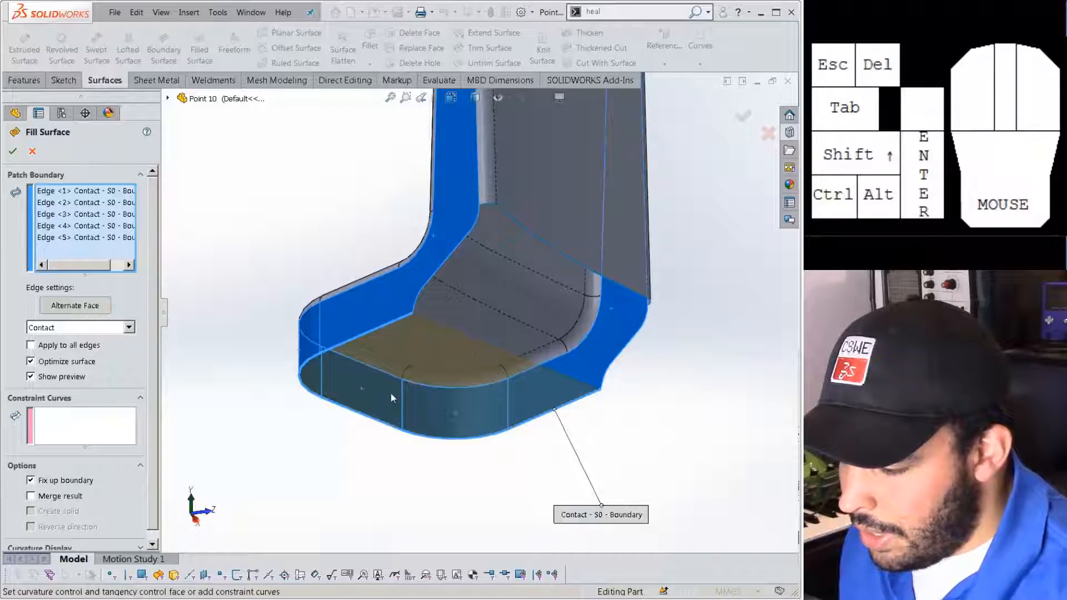
left_click(31, 481)
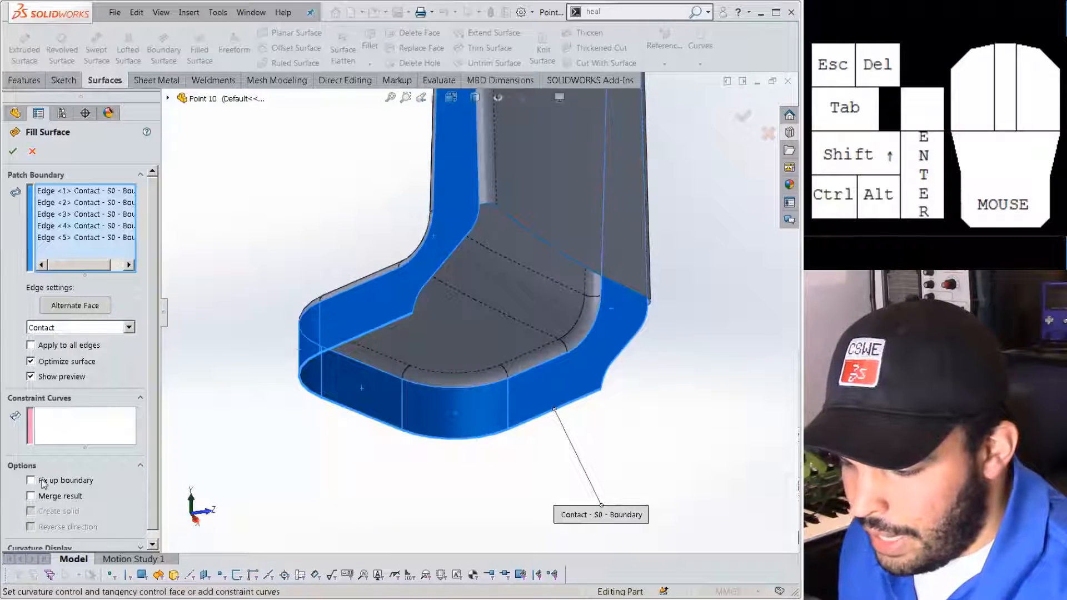
left_click(50, 483)
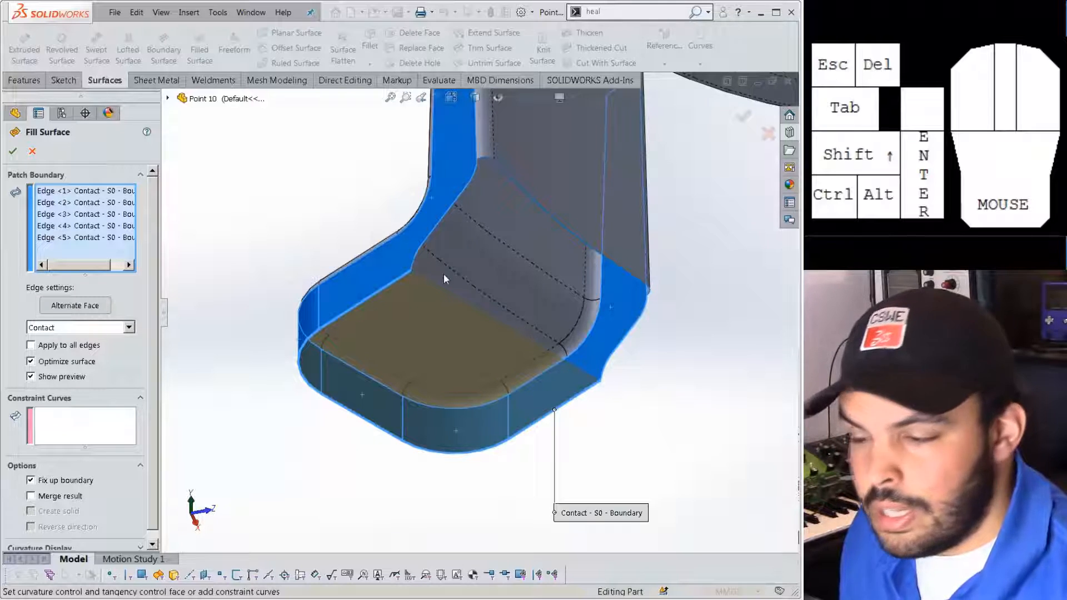
left_click(13, 151)
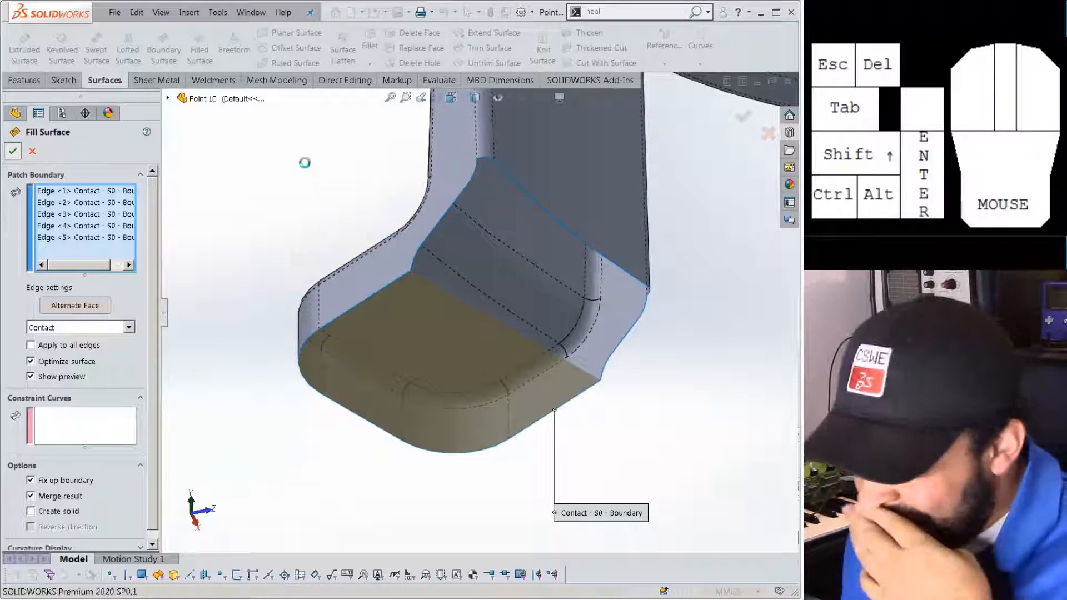
middle_click_drag(307, 170, 595, 300)
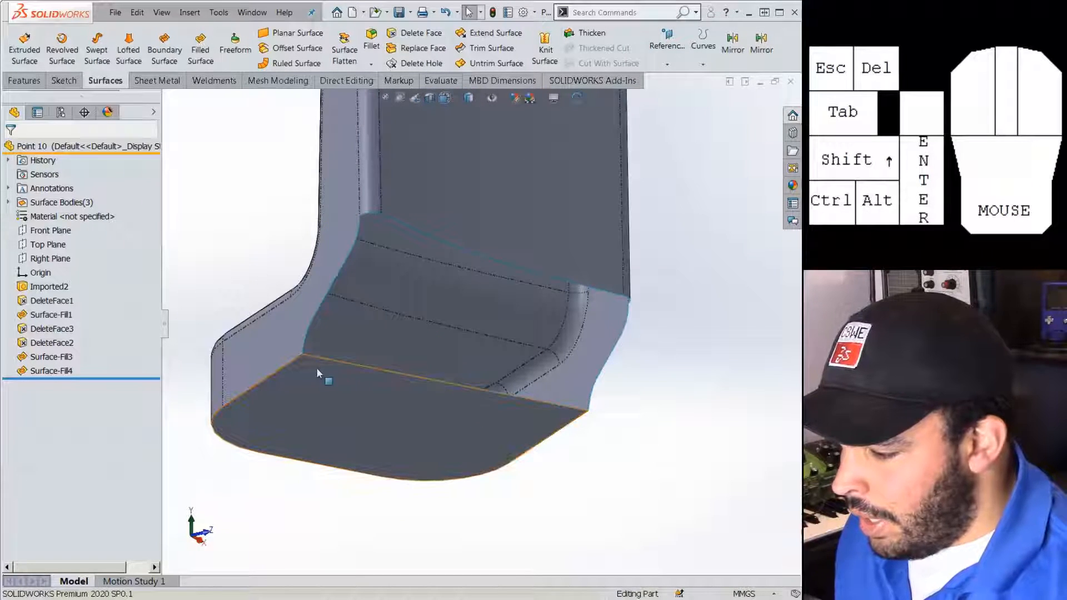
Round the bottom edge chain with a 3 mm fillet.
left_click(300, 371)
left_click(402, 325)
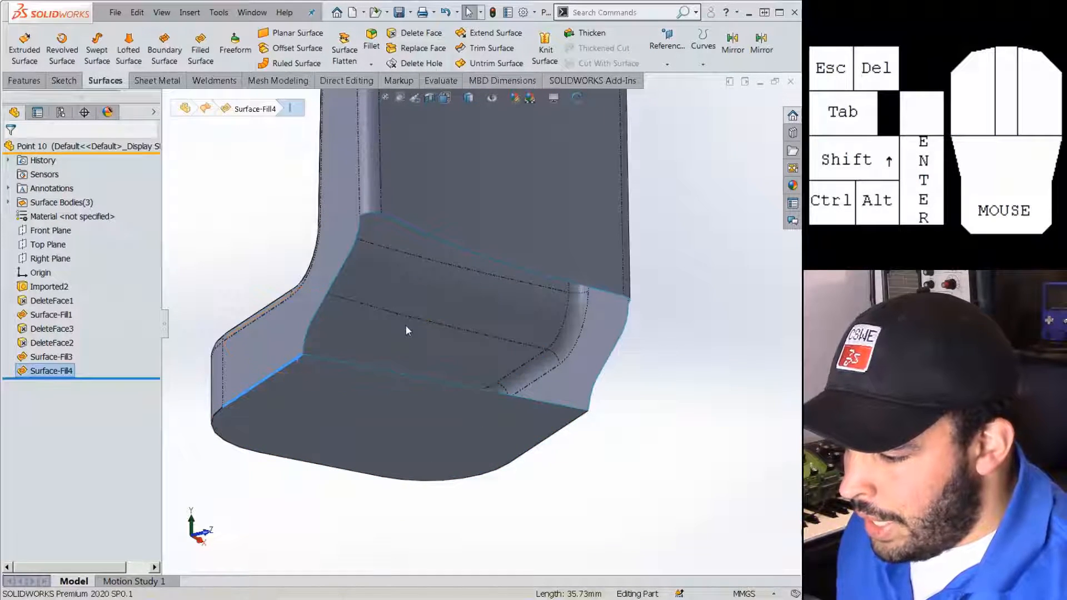
type("3")
key("Return")
key("Return")
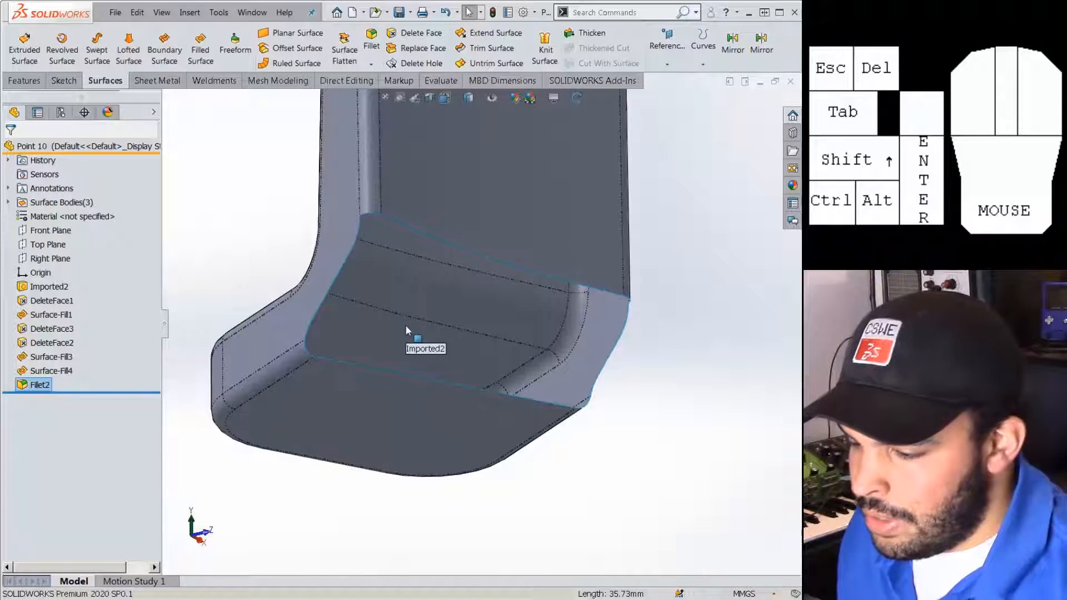
Create a boundary surface from the top edge to the lower edge, Tangency To Face at both ends.
left_click(164, 45)
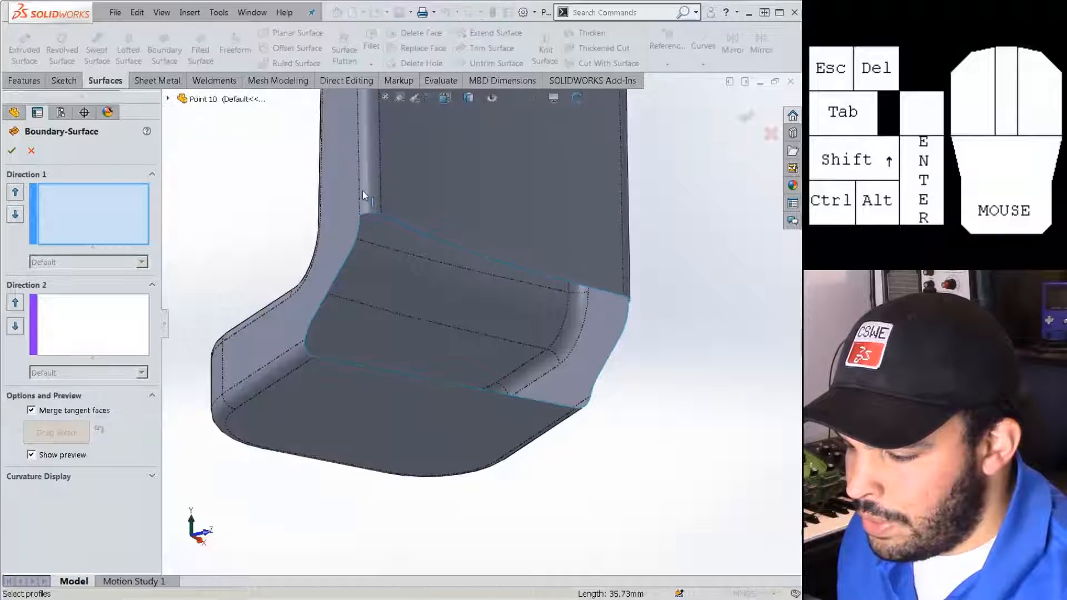
left_click(394, 218)
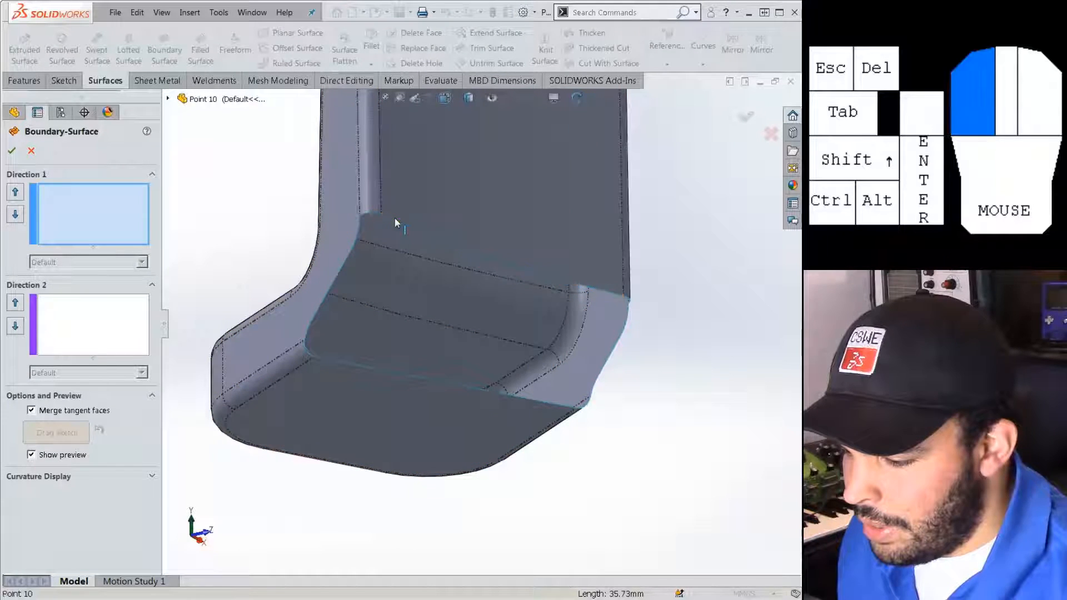
left_click(329, 359)
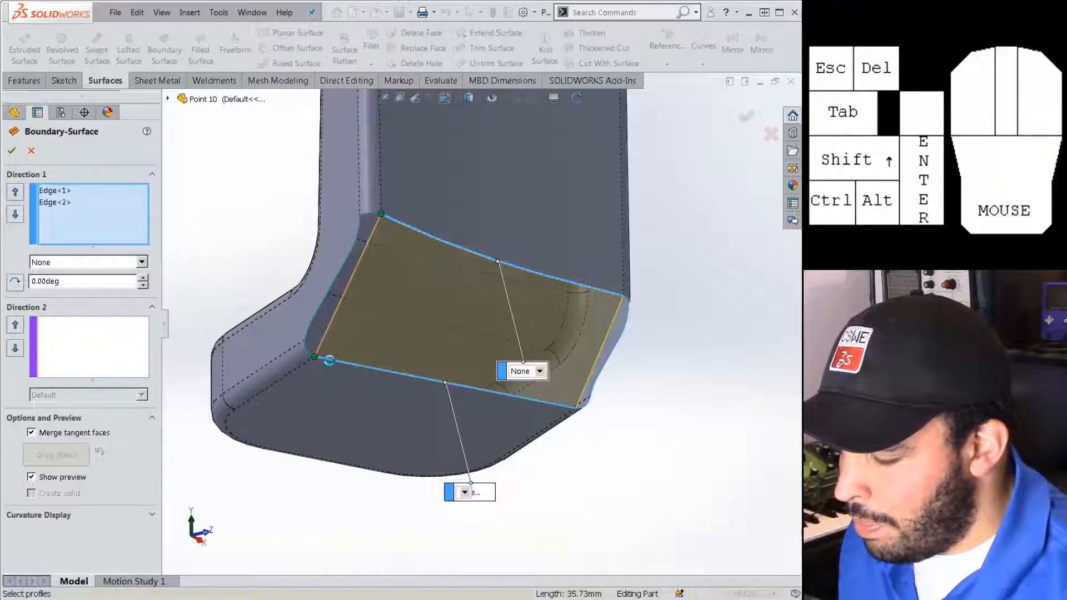
left_click(530, 372)
left_click(539, 405)
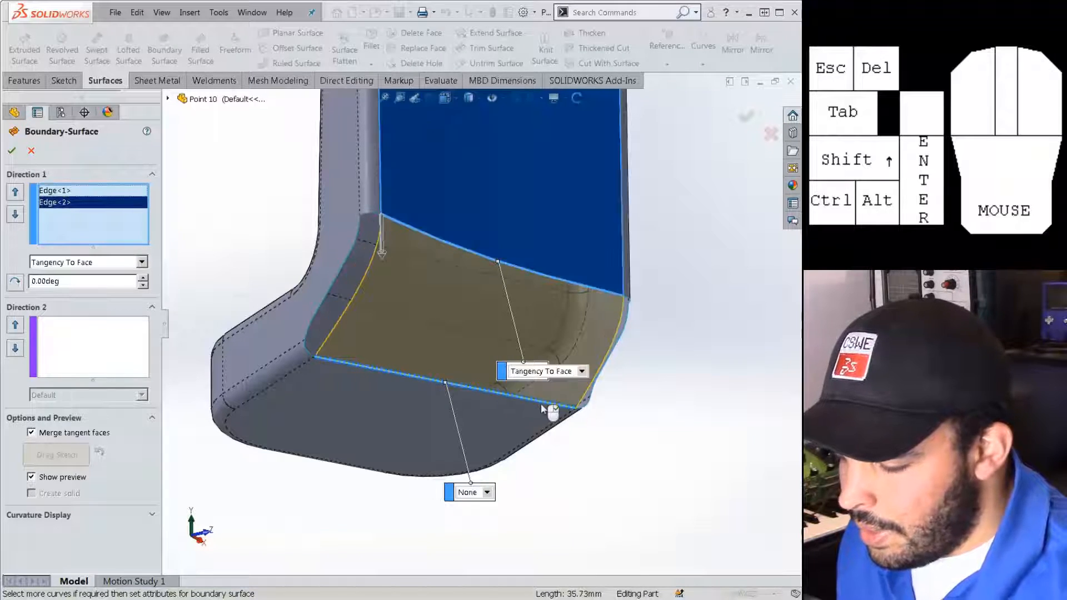
left_click(488, 493)
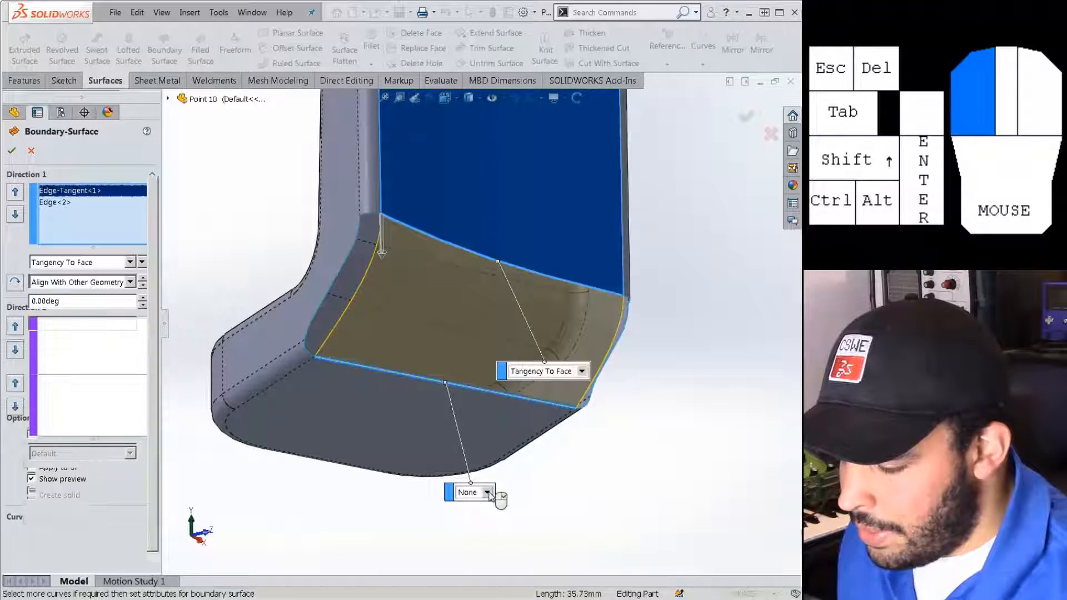
left_click(491, 523)
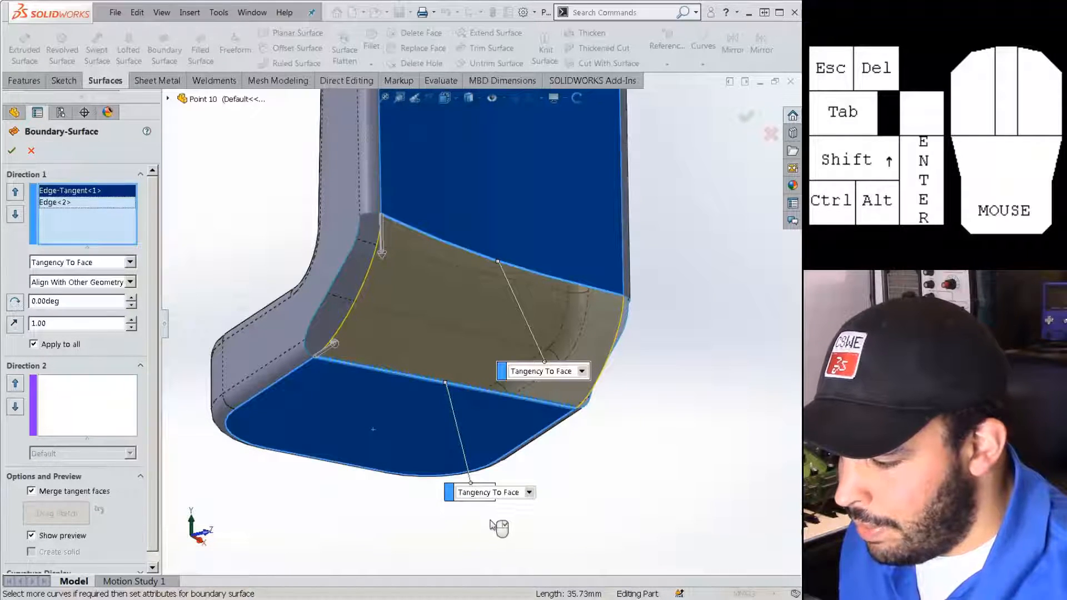
middle_click_drag(439, 442, 361, 444)
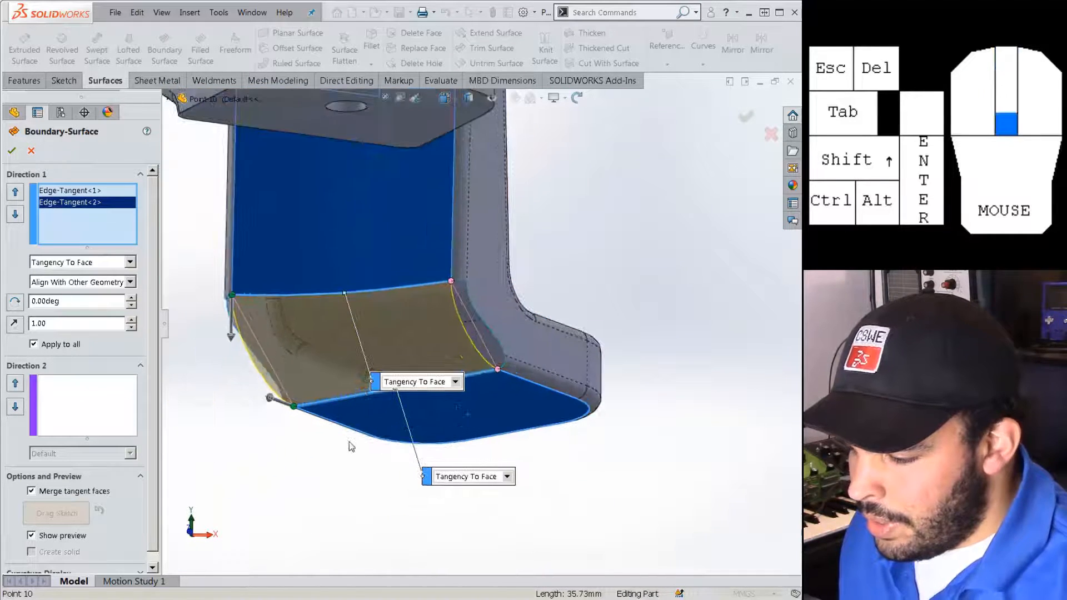
right_click(352, 438)
left_click(389, 304)
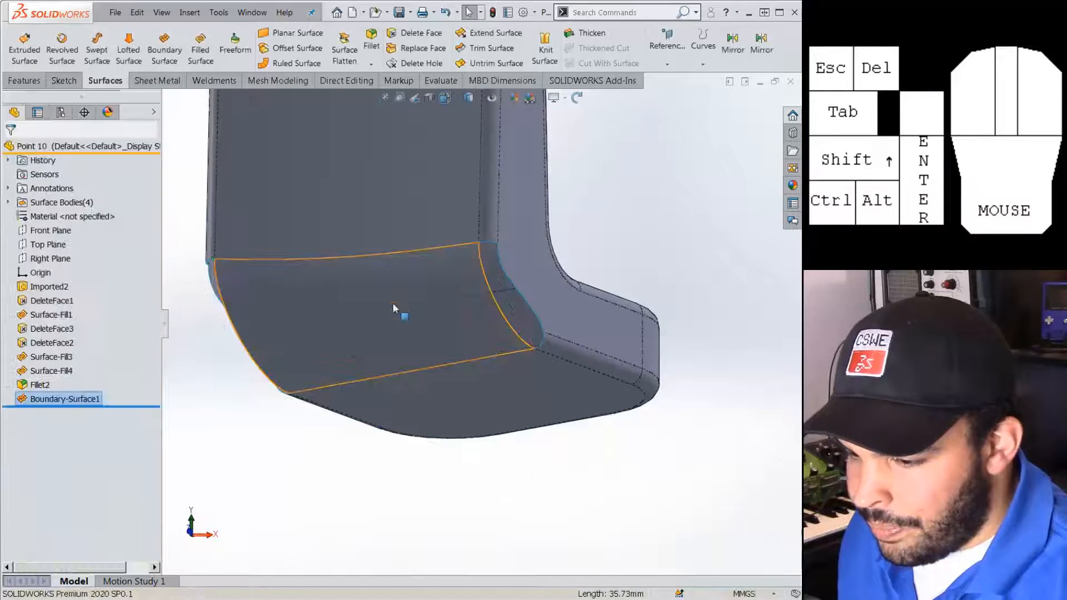
Knit Boundary-Surface1 and the Fillet2 body into one surface.
left_click(545, 45)
left_click(396, 199)
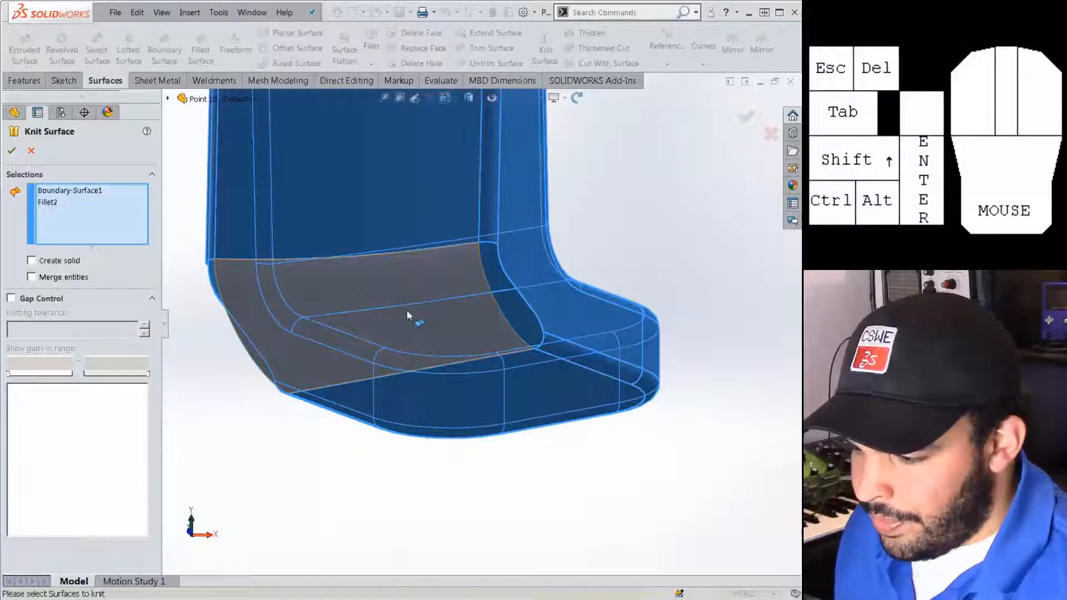
right_click(407, 311)
left_click(434, 392)
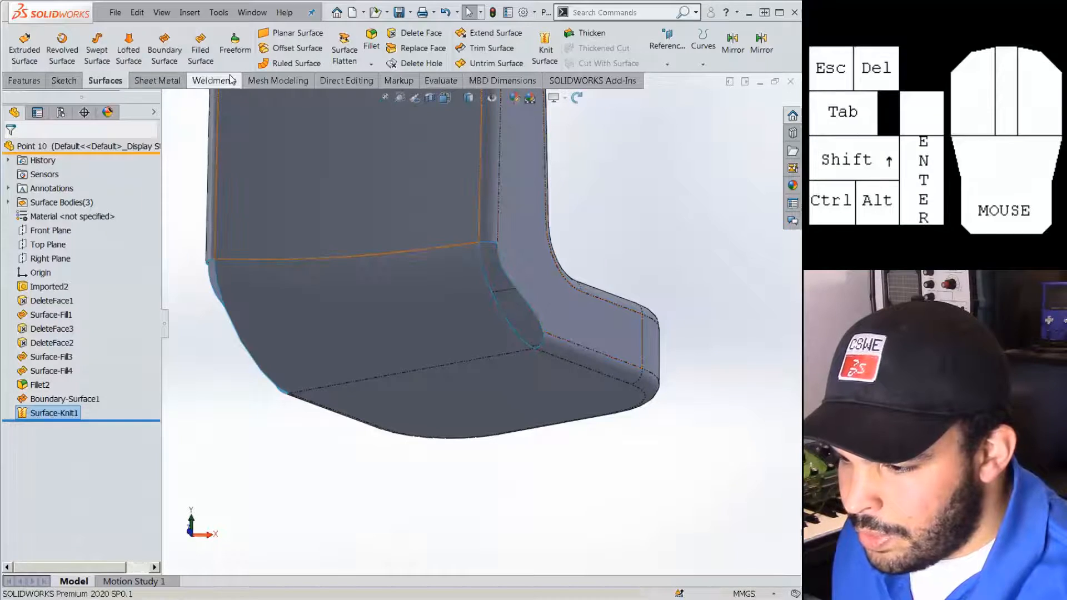
Fill one side gap with a Filled Surface using Select Open Tangency and Tangent edges.
left_click(200, 44)
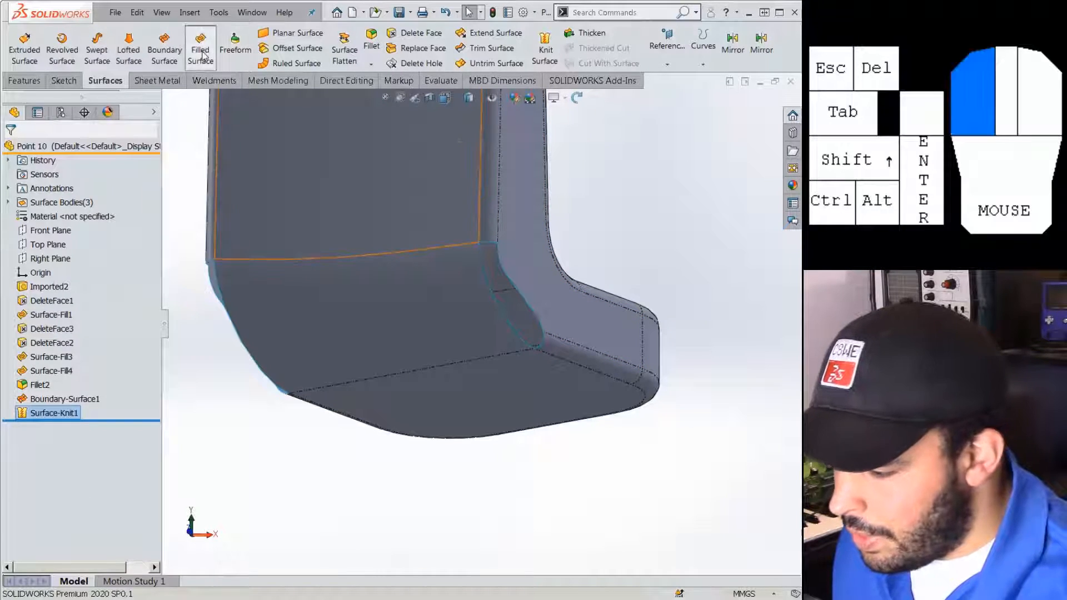
right_click(526, 300)
left_click(574, 484)
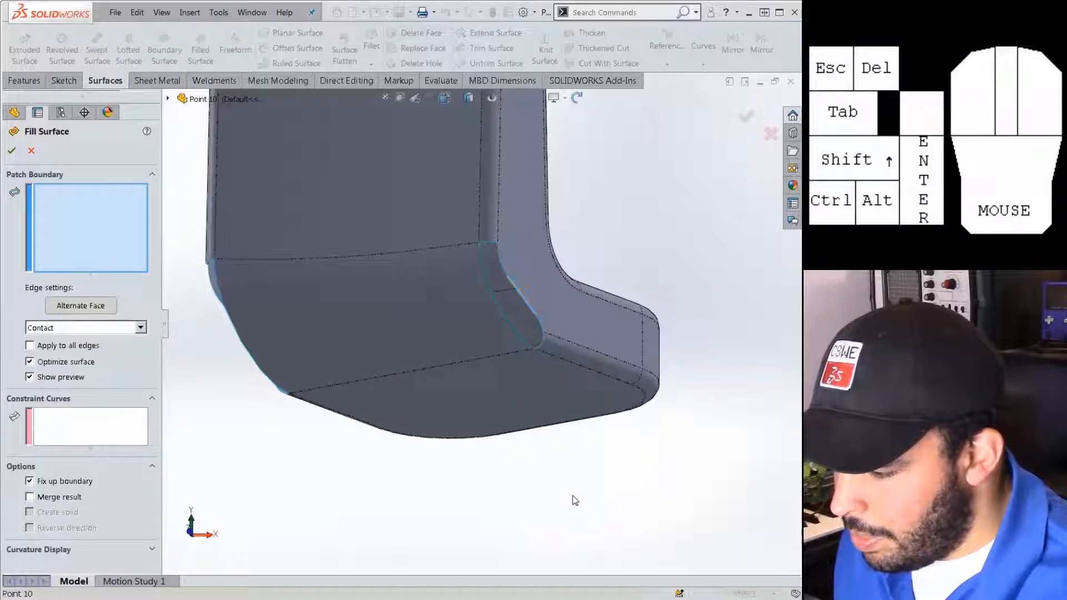
left_click(83, 346)
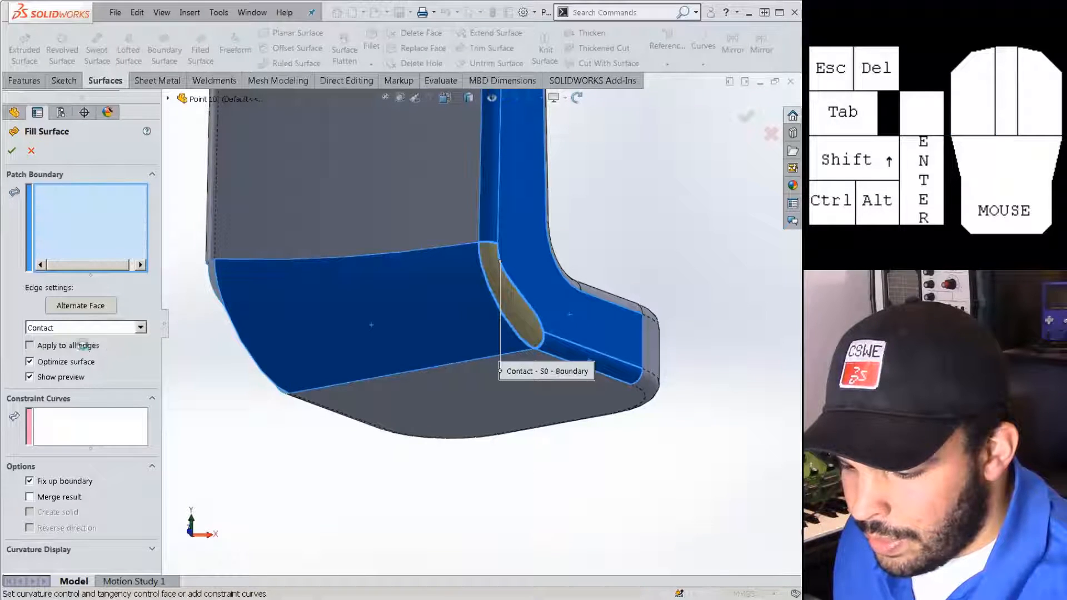
left_click(92, 328)
left_click(89, 349)
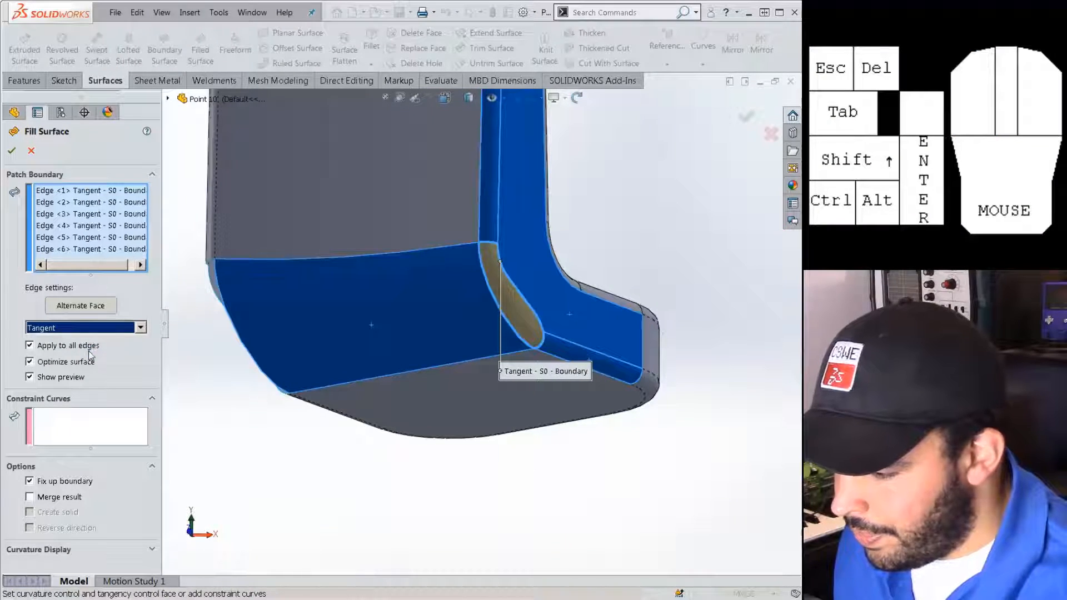
left_click(13, 153)
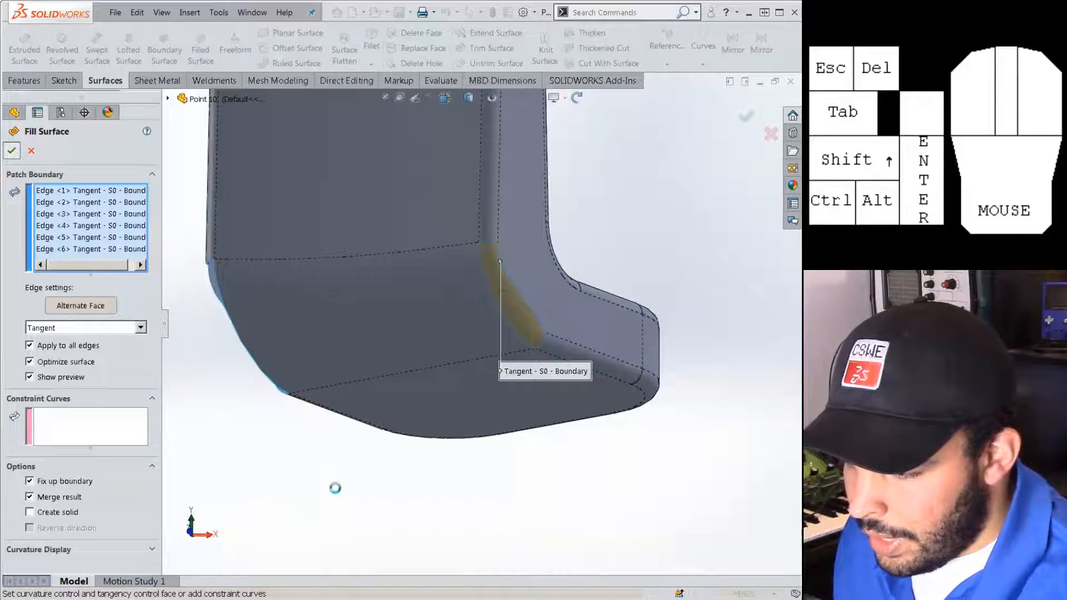
Set up a second Filled Surface on the opposite gap's open loop, tangent and merged.
middle_click_drag(339, 382, 277, 338)
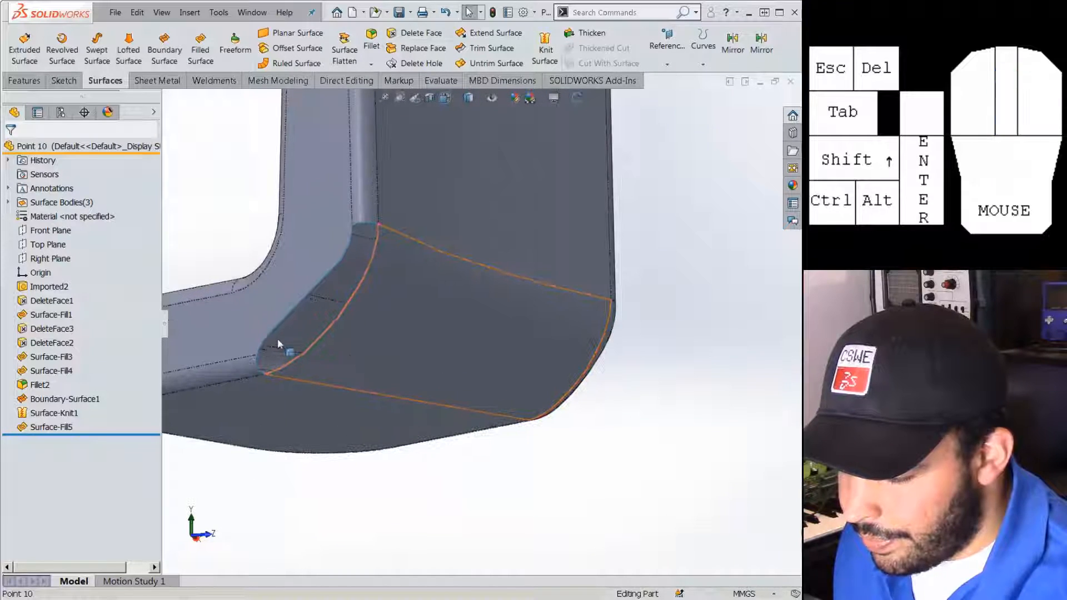
left_click(200, 45)
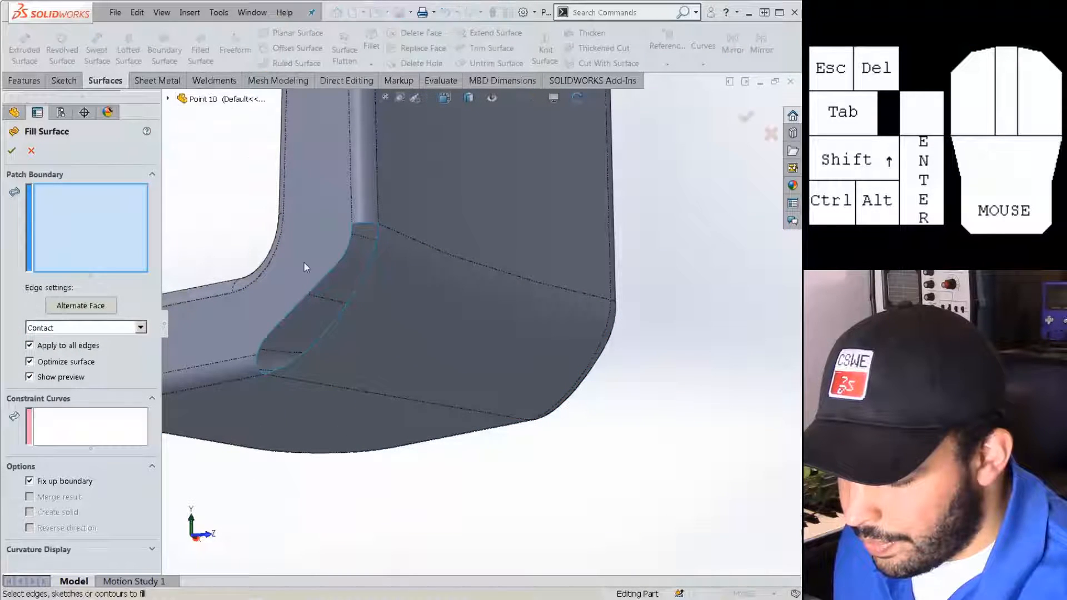
right_click(319, 281)
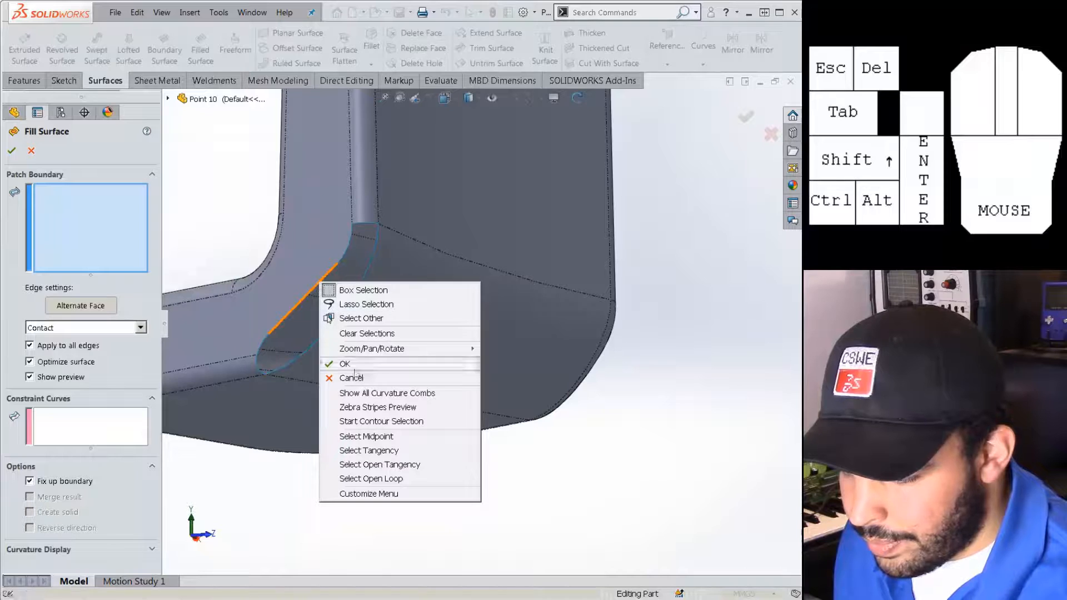
left_click(372, 478)
left_click(106, 328)
left_click(100, 349)
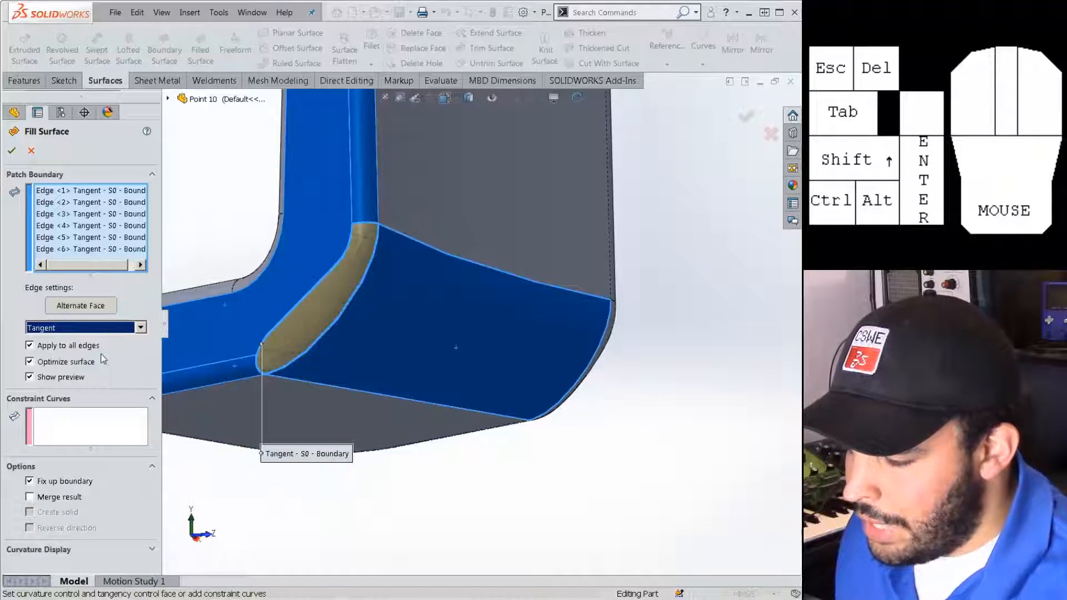
left_click(69, 497)
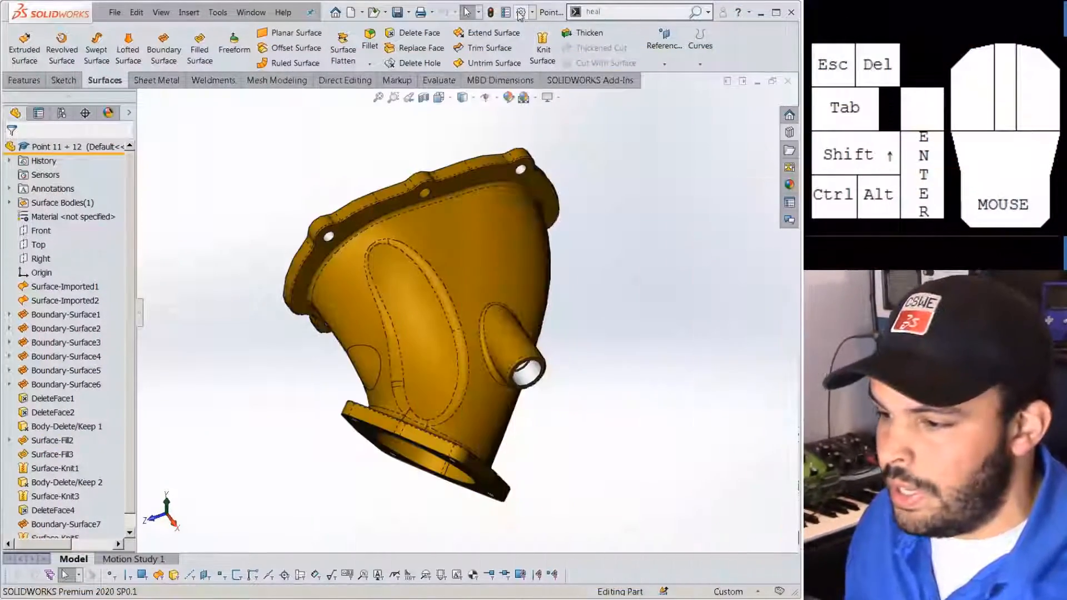
Change the 'Surfaces, Open Edges' colour in System Options to pure red (255, 0, 0).
left_click(520, 13)
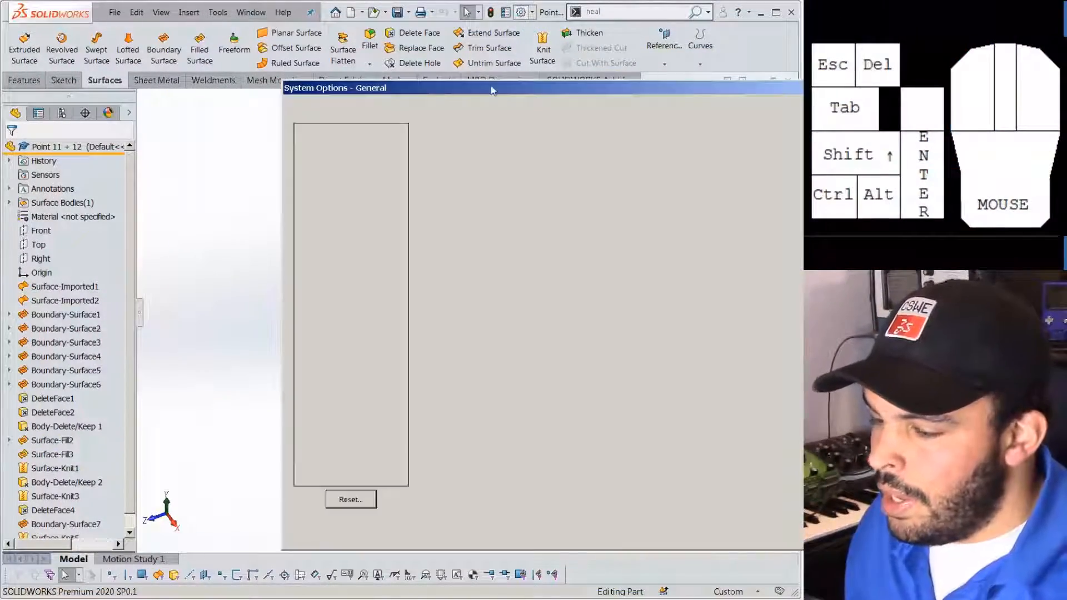
left_click(309, 200)
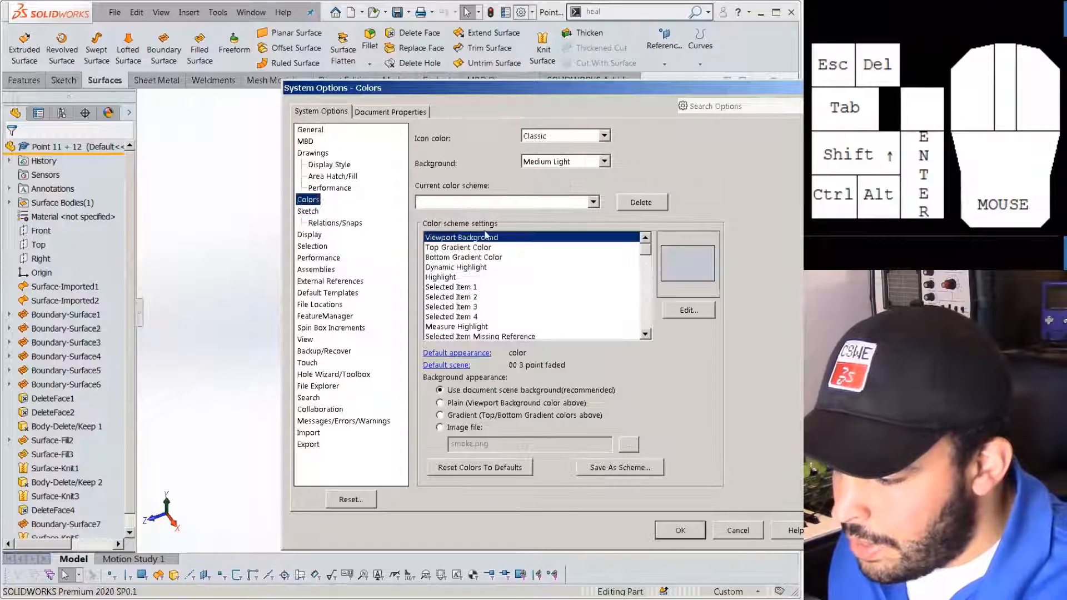
mouse_move(646, 252)
left_mouse_down()
mouse_move(649, 329)
mouse_move(649, 300)
left_mouse_up()
left_click(547, 316)
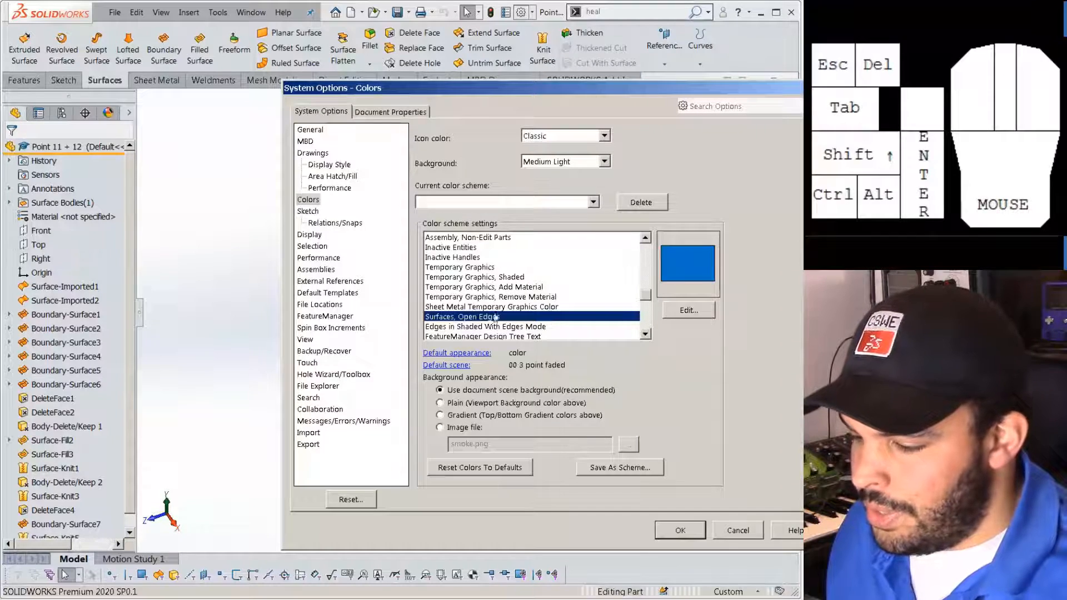
left_click(712, 311)
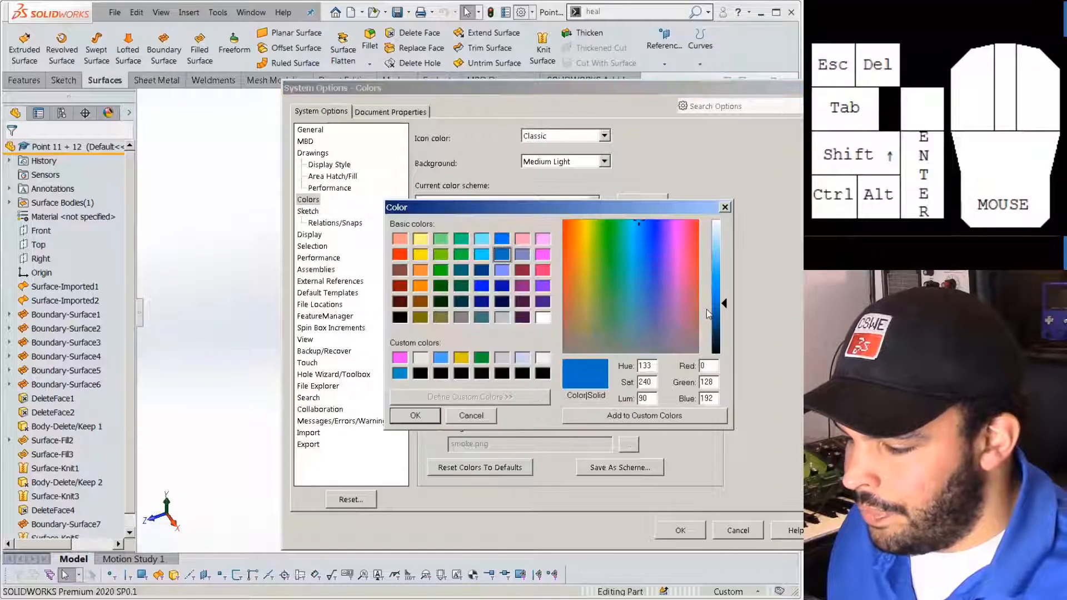
left_click(405, 254)
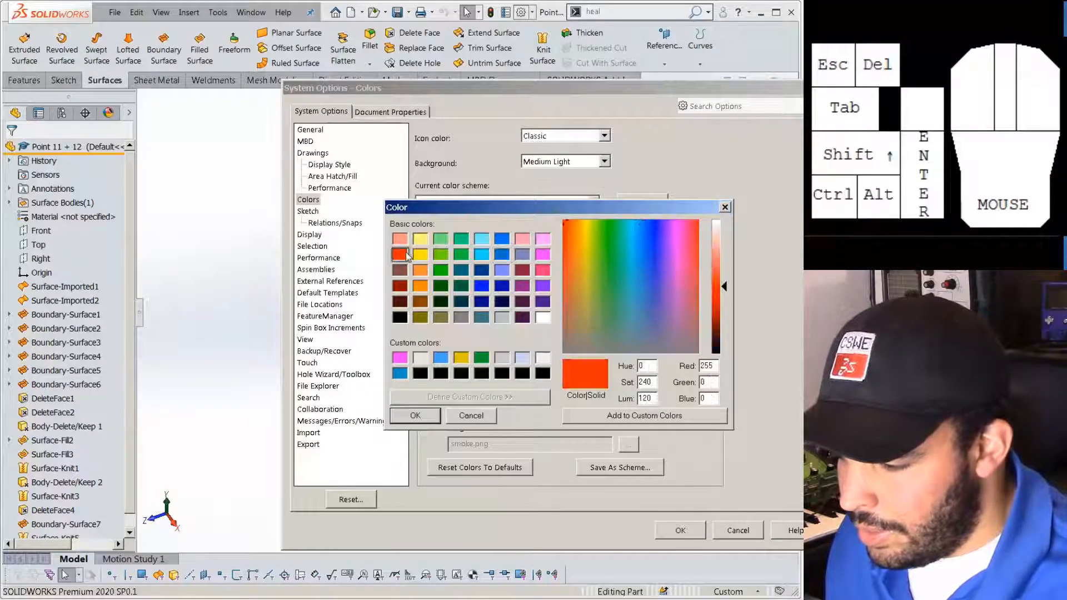
left_click(417, 415)
left_click(679, 530)
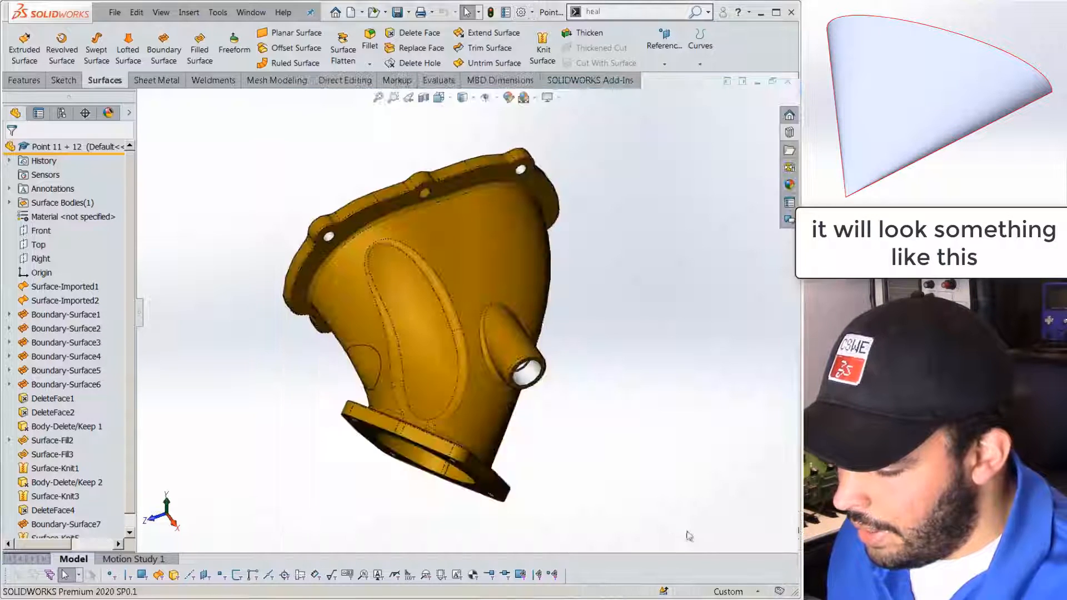
Zoom into the housing, expand Surface Bodies to find Surface-Knit5, then show the Evaluate tools.
middle_click_drag(590, 407, 470, 309)
scroll(443, 310, "down", 2)
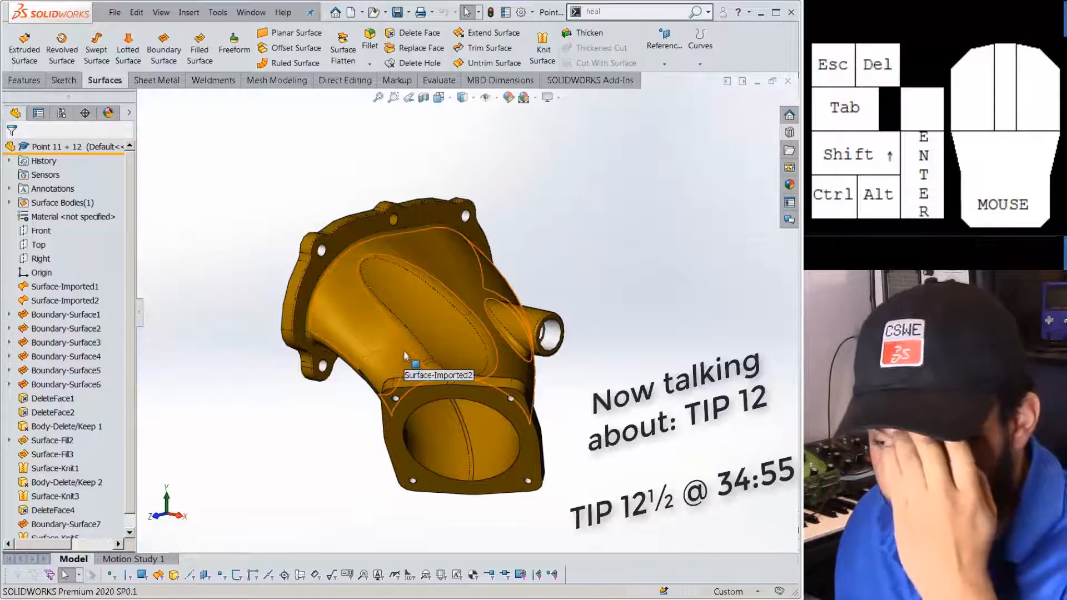
scroll(402, 349, "down", 2)
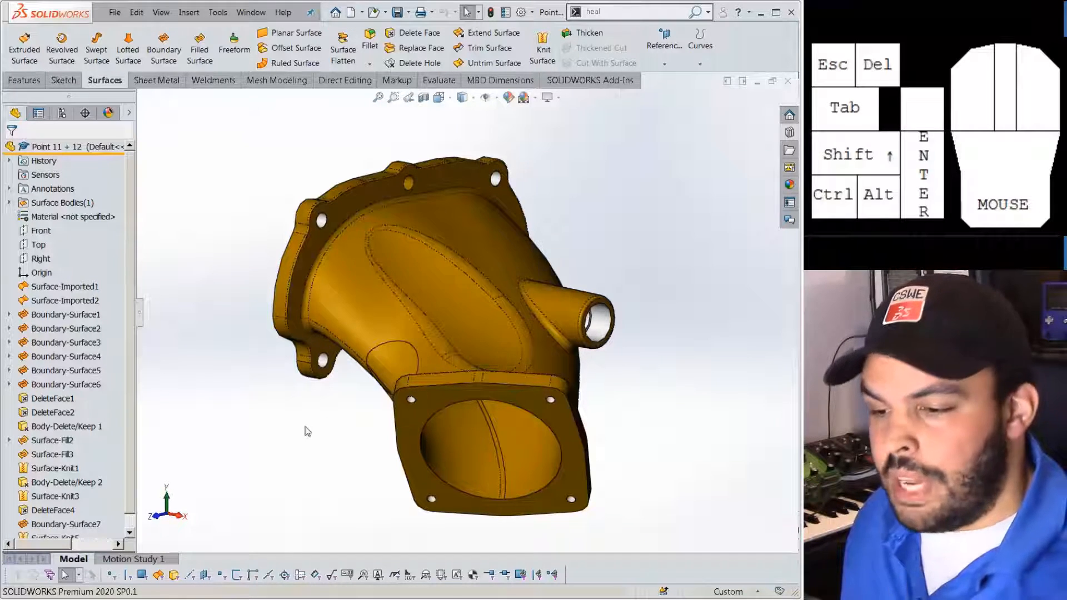
left_click(9, 202)
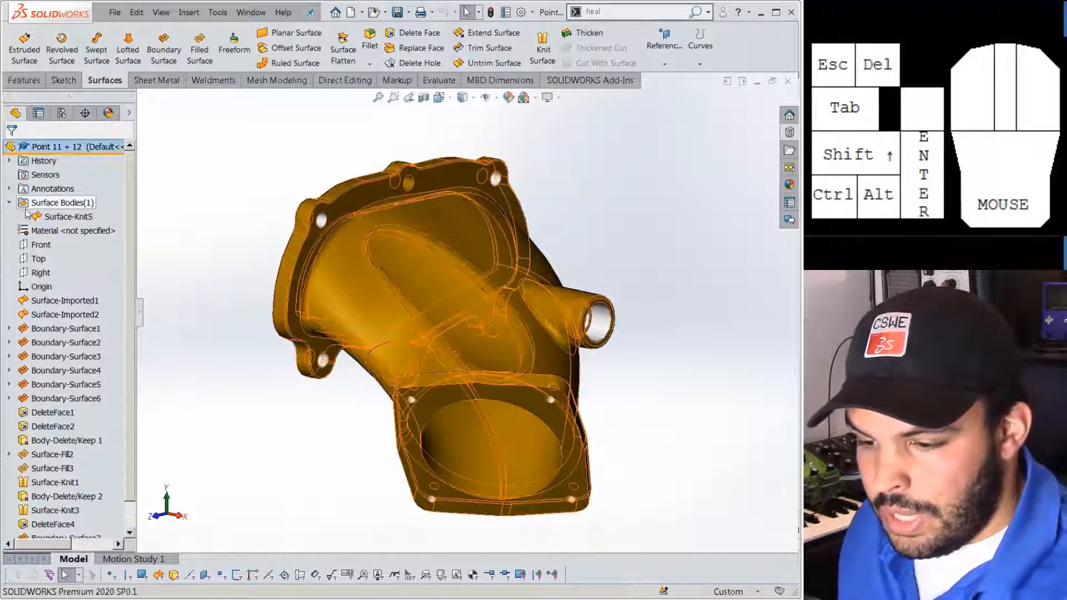
left_click(43, 217)
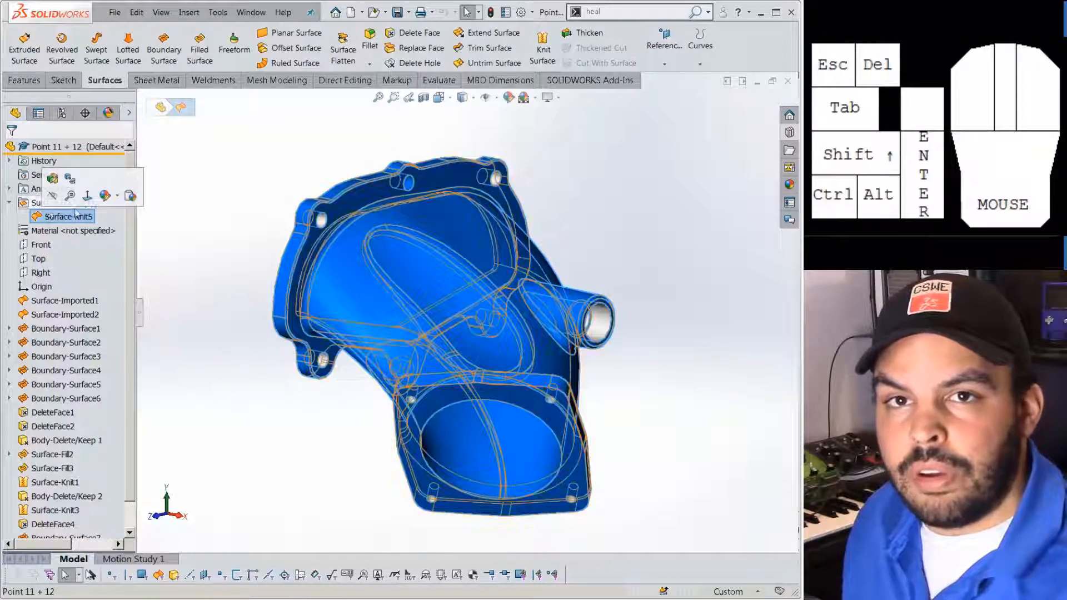
left_click(210, 153)
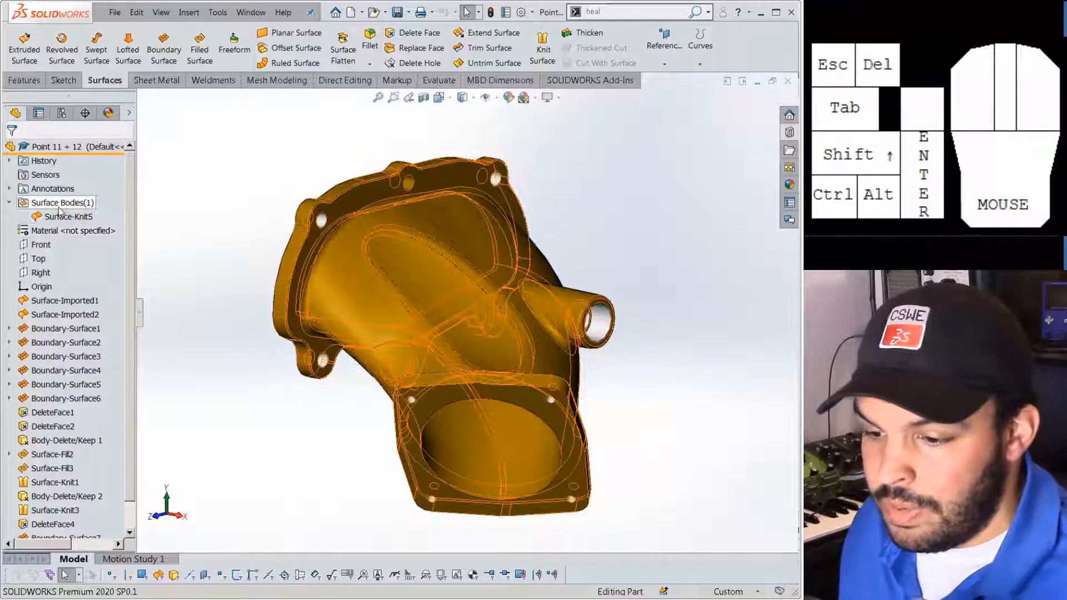
left_click(438, 80)
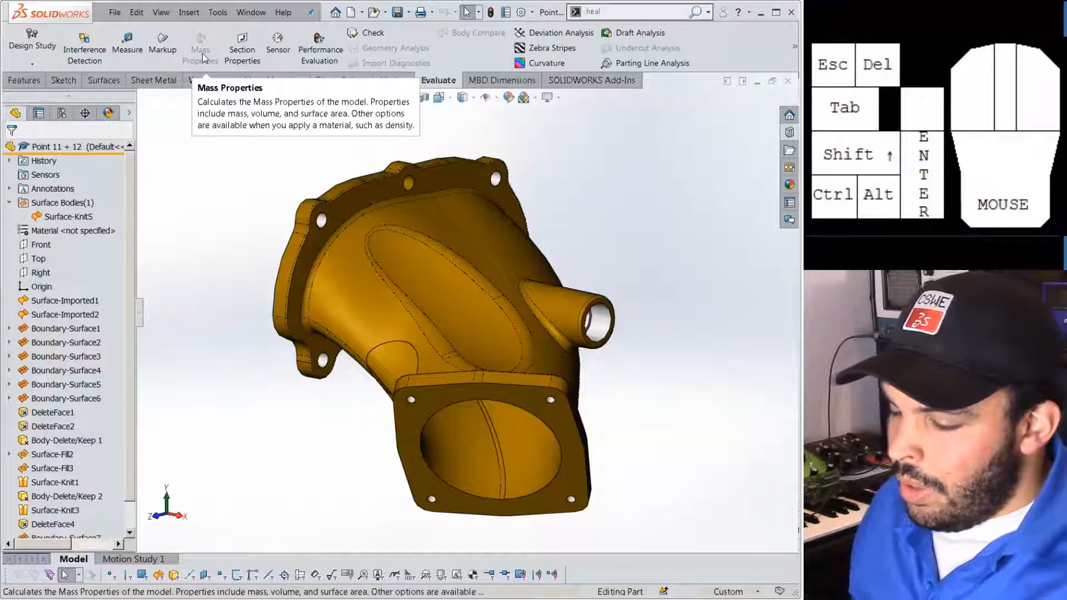
scroll(61, 511, "down", 1)
left_click(56, 524)
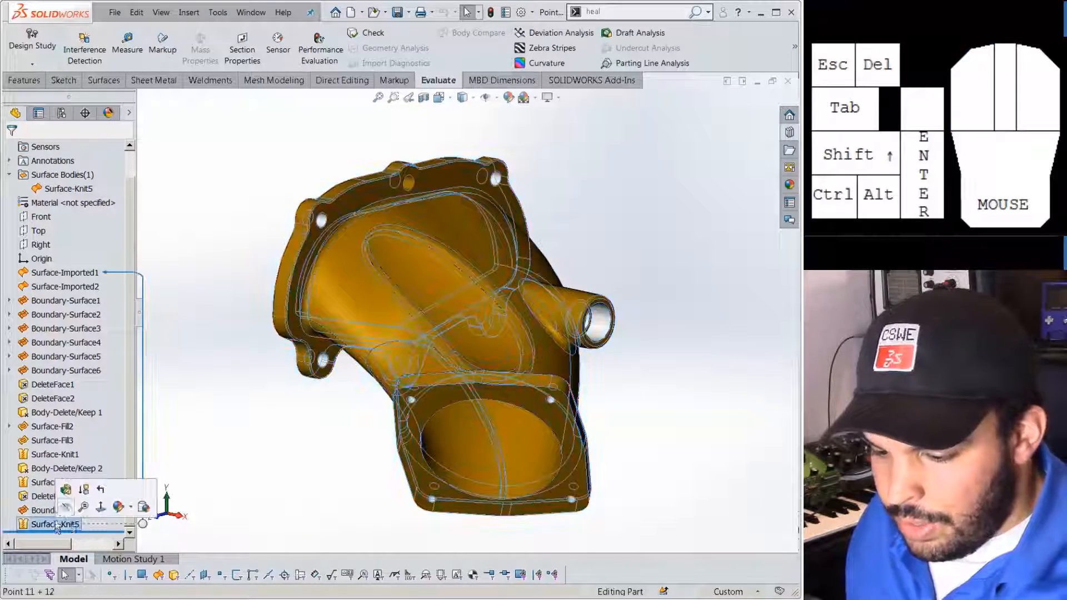
left_click(66, 489)
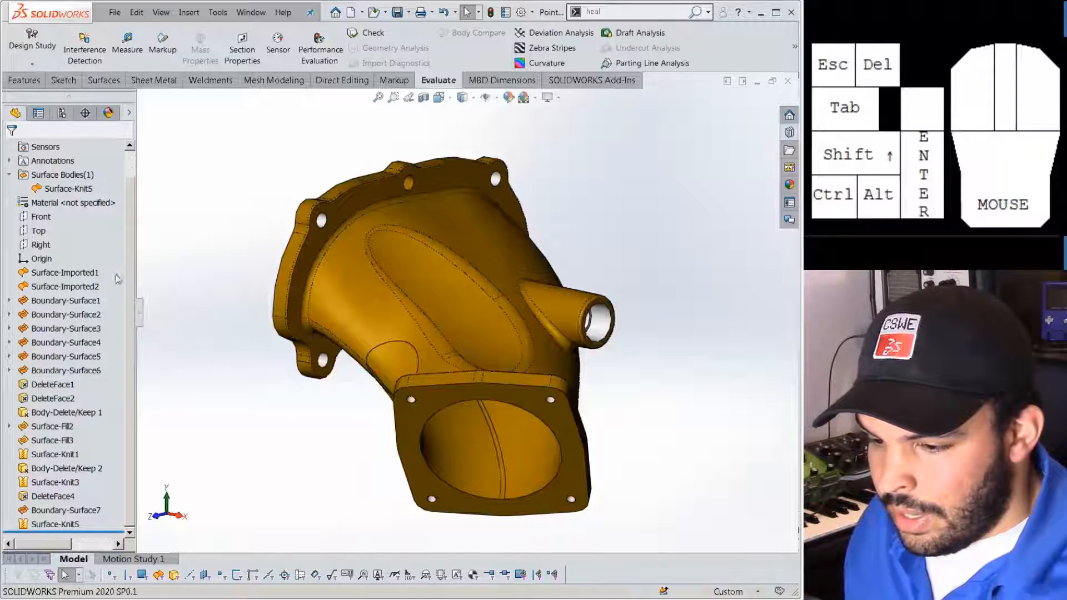
left_click(78, 178)
left_click(236, 379)
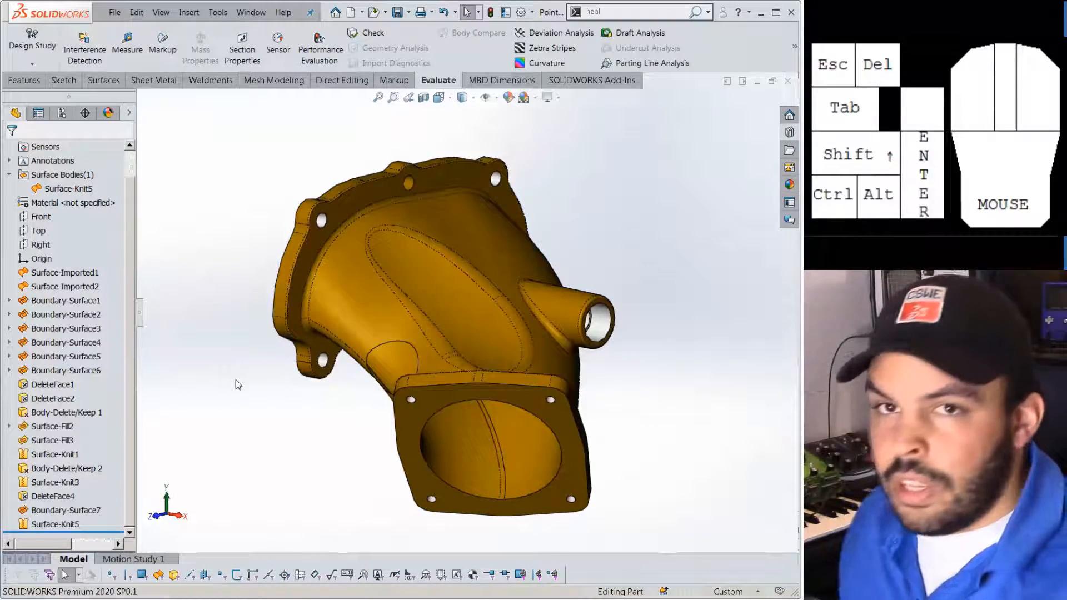
middle_click_drag(651, 341, 478, 331)
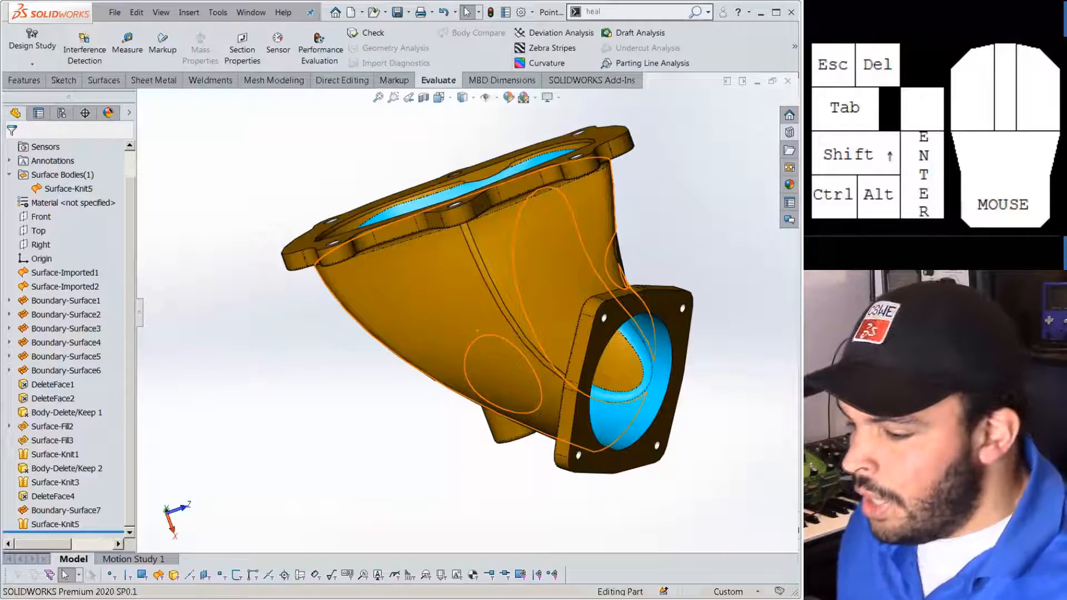
left_click(685, 195)
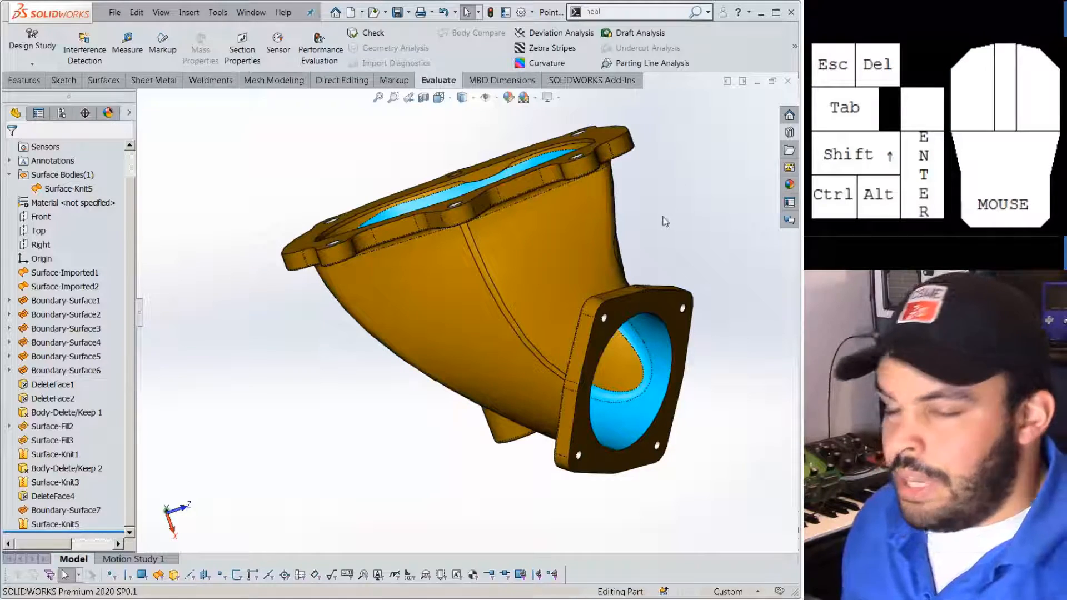
mouse_move(661, 211)
middle_mouse_down()
mouse_move(613, 181)
mouse_move(645, 206)
middle_mouse_up()
scroll(710, 285, "down", 2)
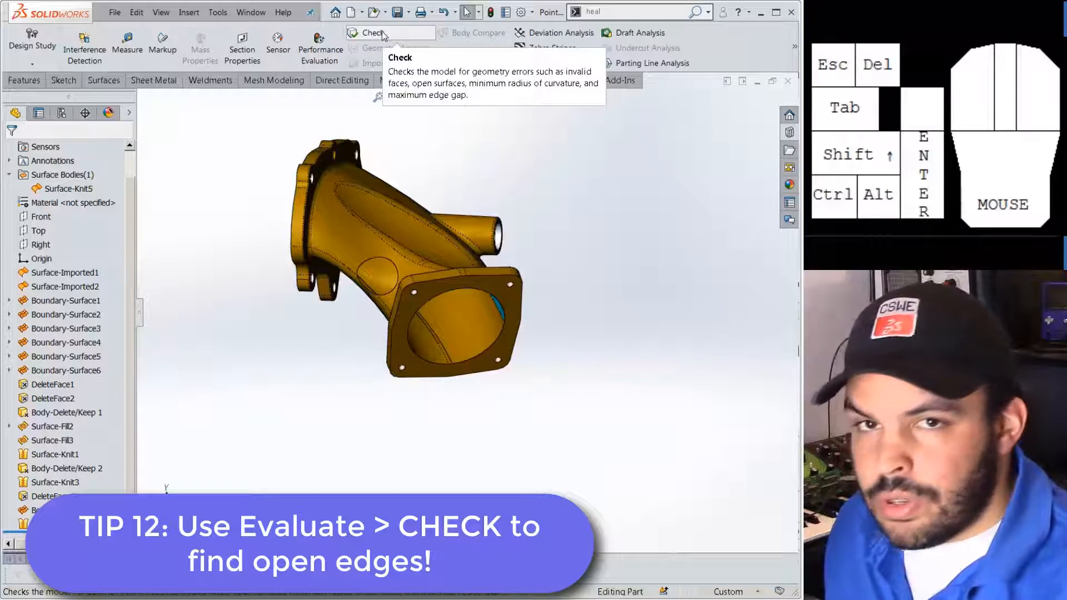
Run Check on the knitted surface and zoom to its one open edge inside the flange opening.
left_click(381, 33)
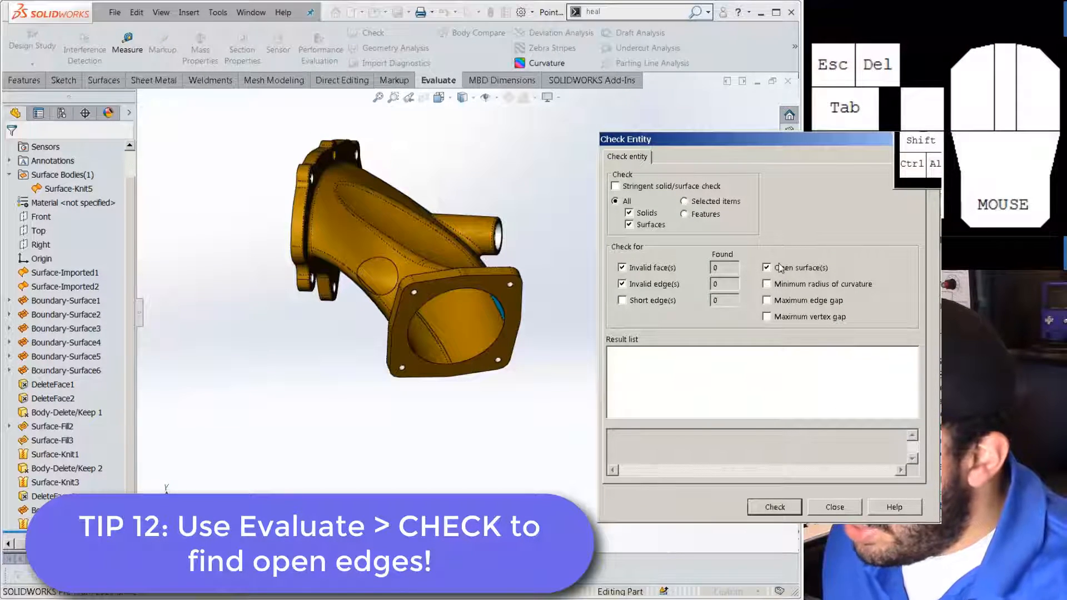
left_click(777, 508)
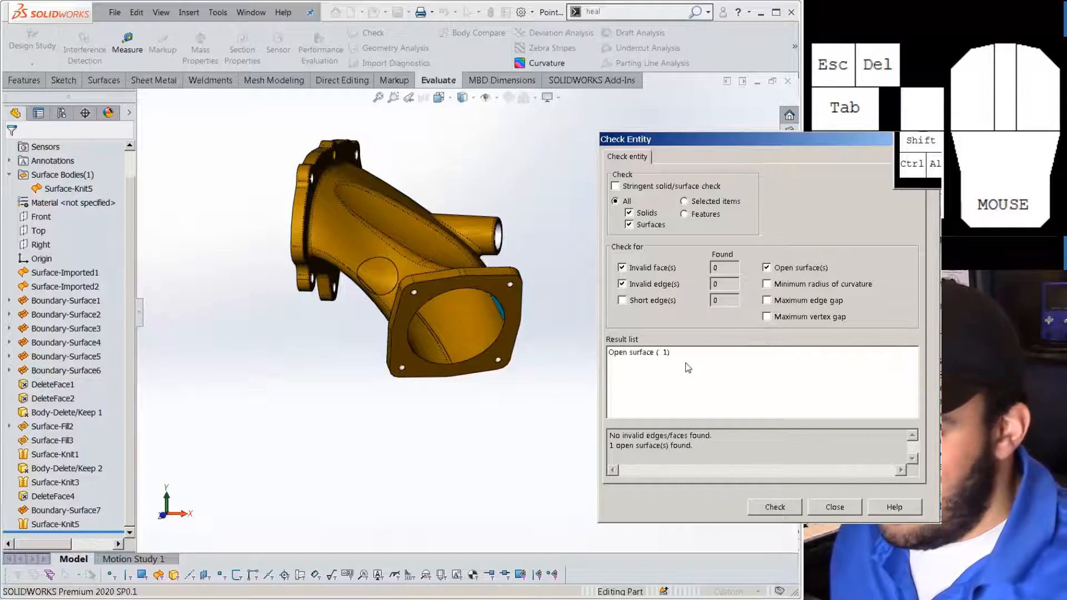
left_click(637, 354)
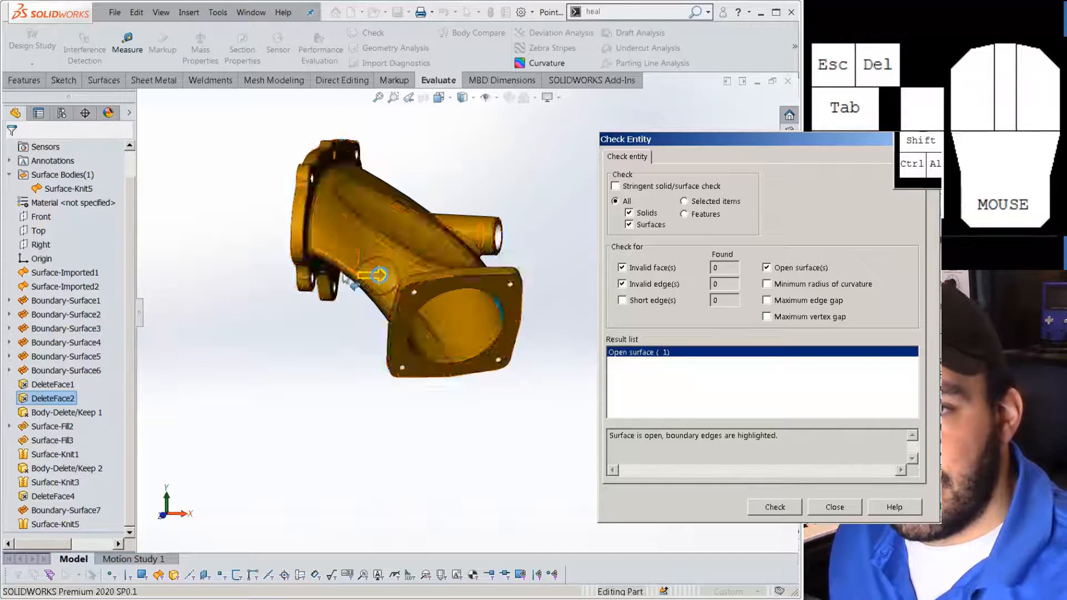
scroll(383, 255, "down", 5)
middle_click_drag(383, 256, 342, 229)
scroll(497, 314, "down", 6)
middle_click_drag(498, 314, 473, 300)
scroll(473, 266, "up", 5)
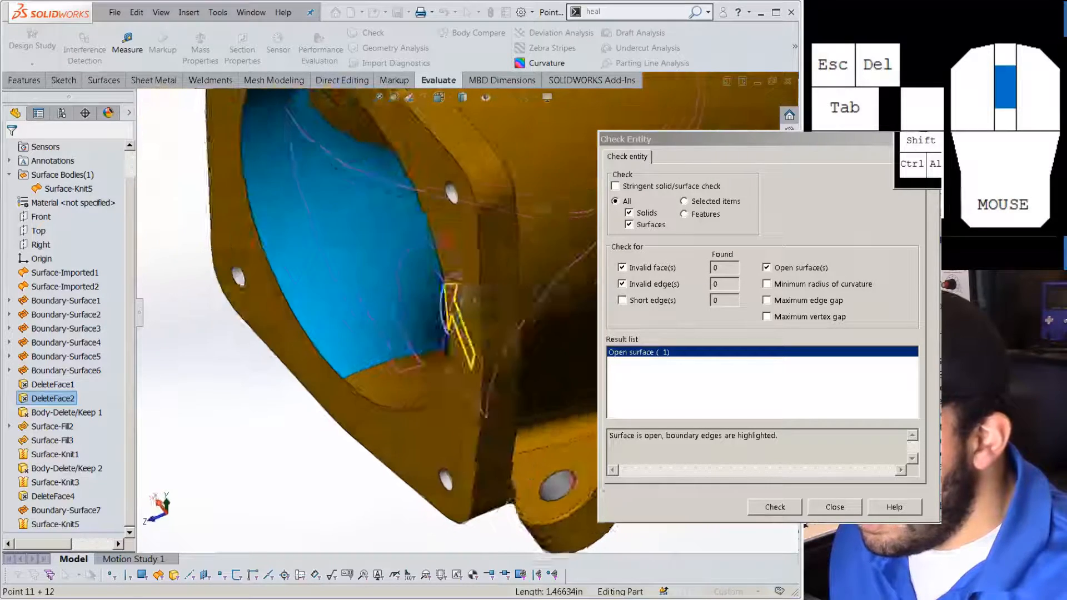
scroll(464, 286, "down", 5)
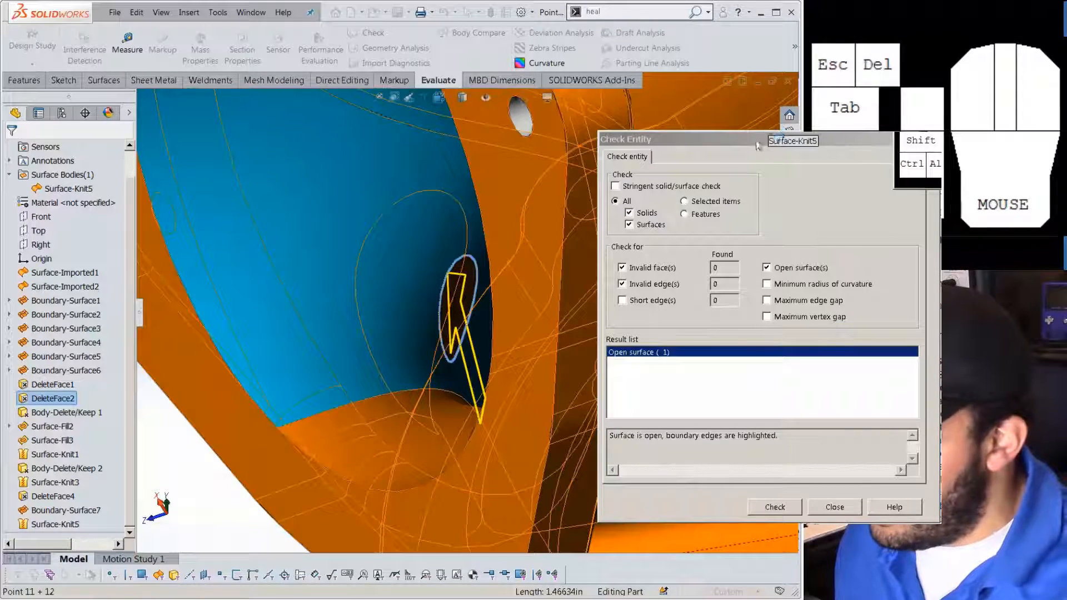
left_click_drag(758, 146, 484, 123)
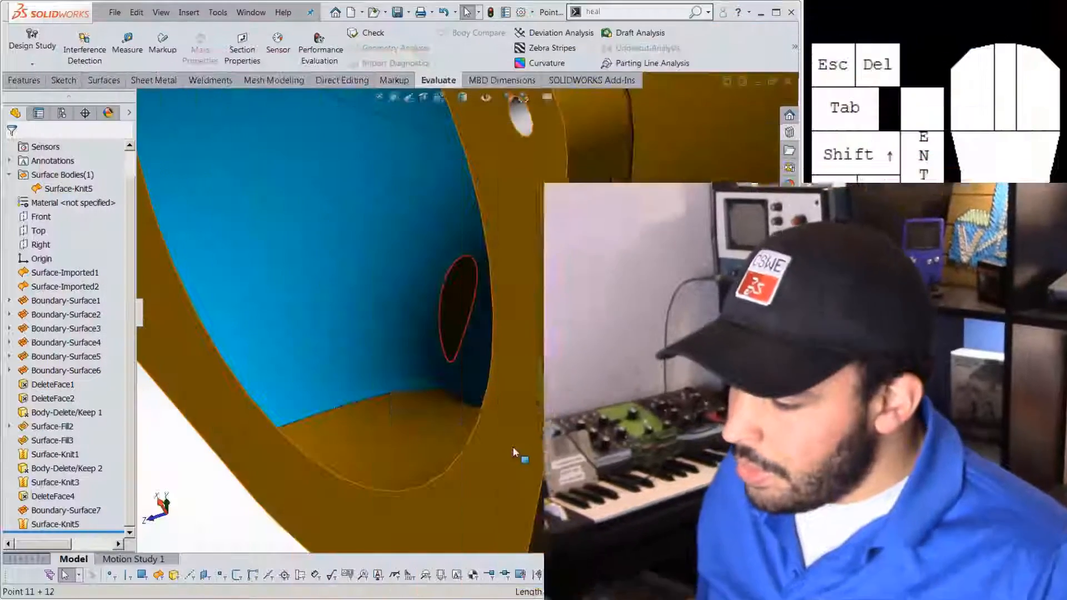
scroll(478, 311, "down", 5)
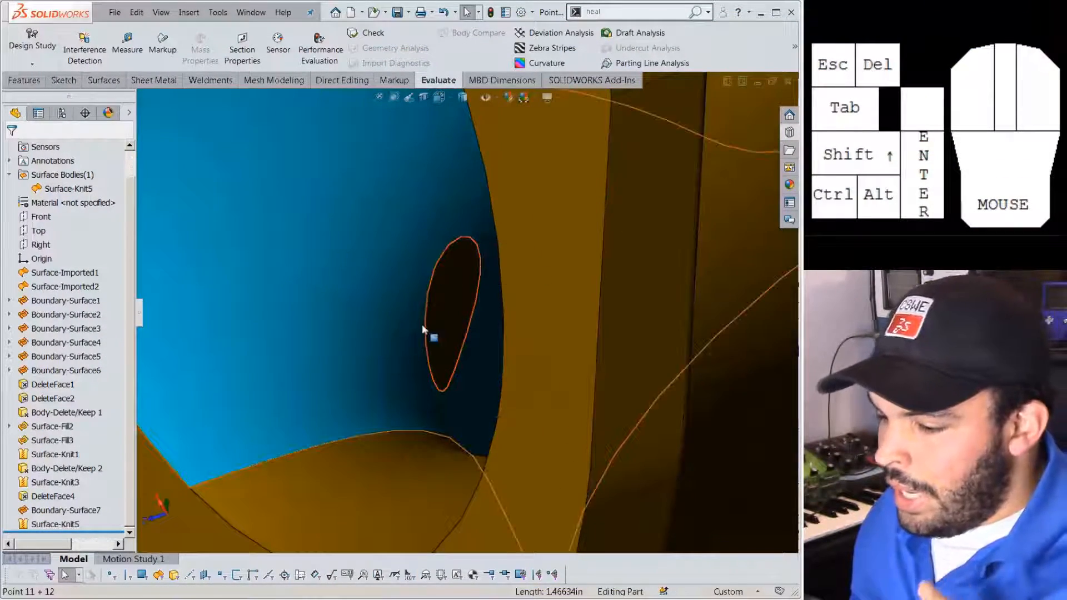
scroll(519, 385, "up", 1)
scroll(469, 326, "down", 3)
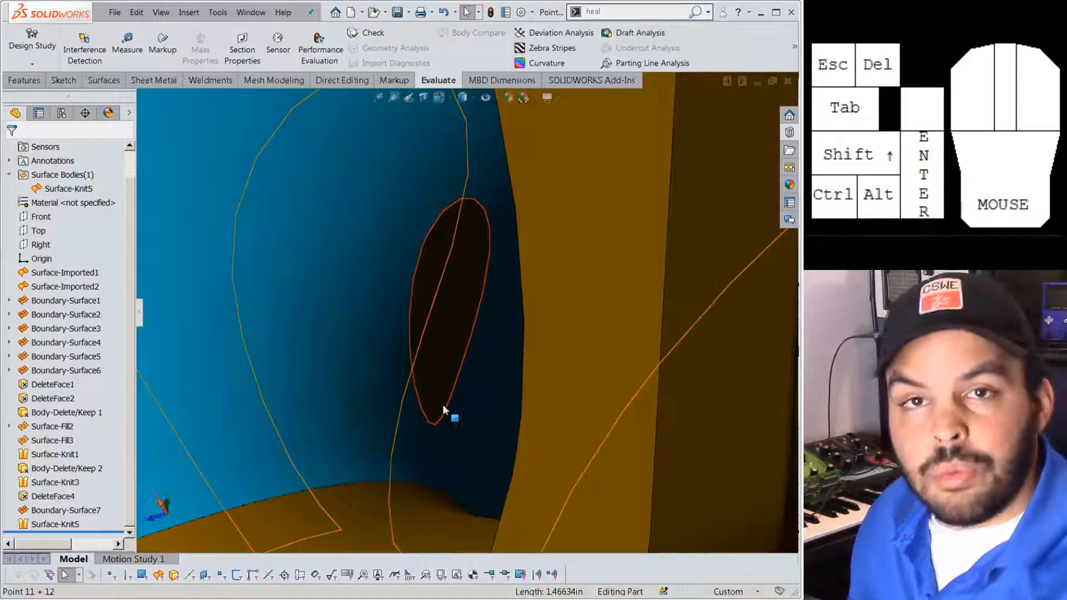
scroll(442, 405, "up", 5)
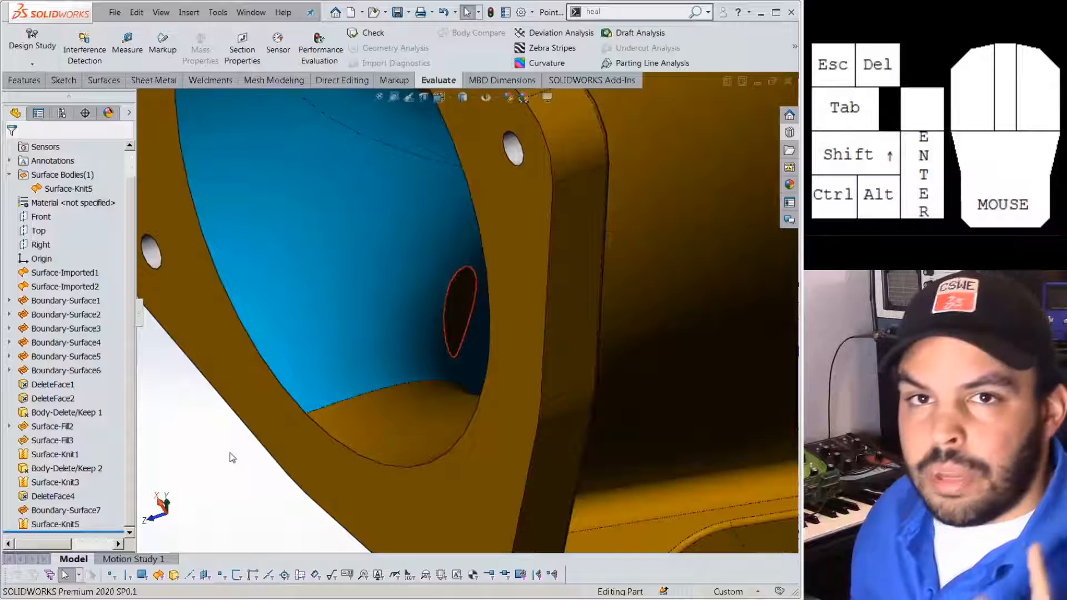
scroll(316, 432, "down", 5)
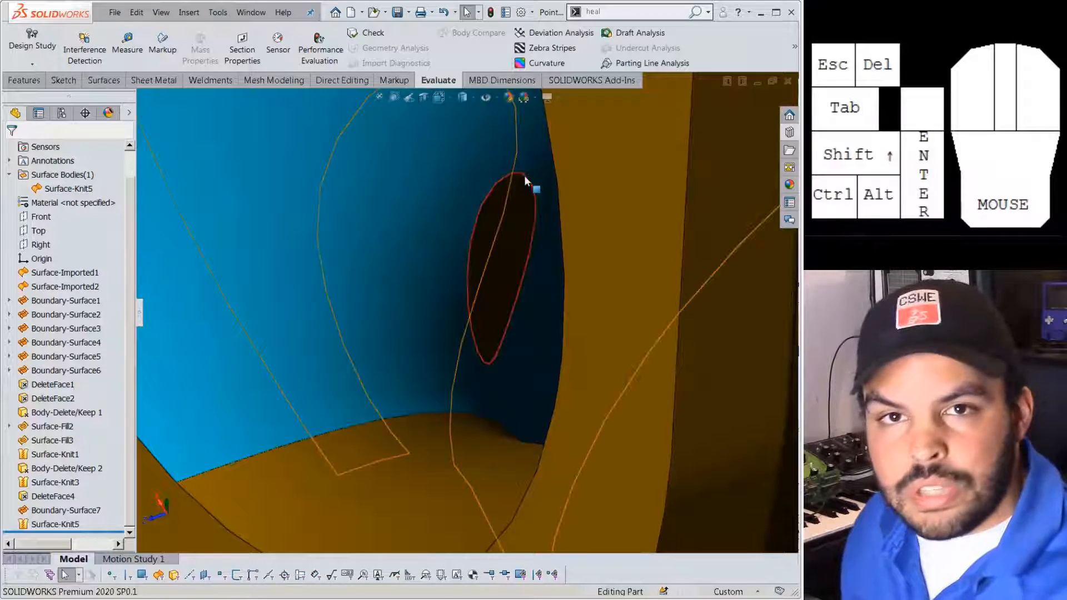
left_click(105, 80)
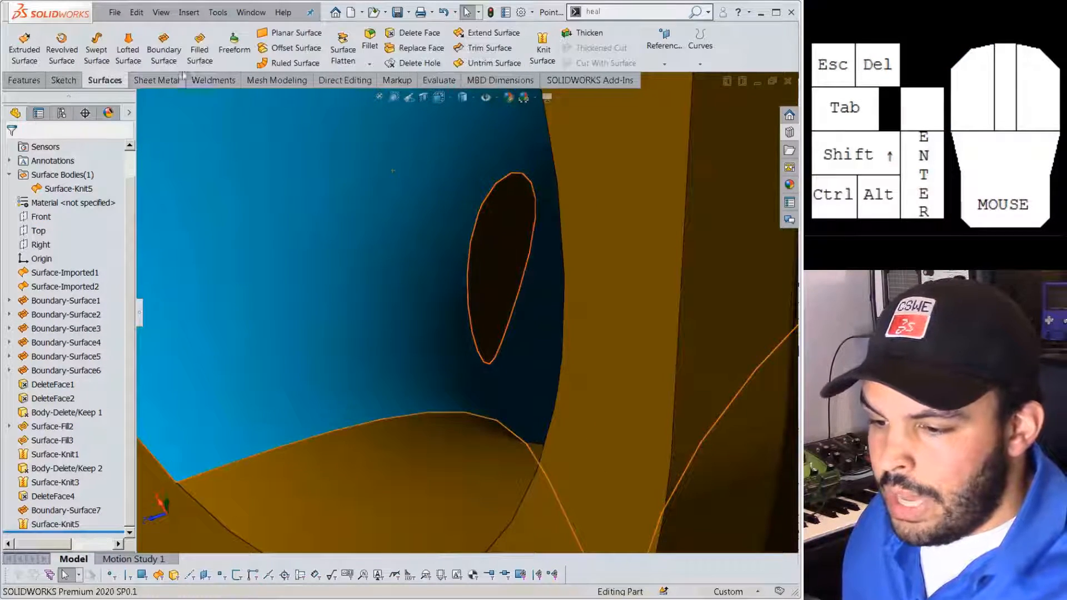
left_click(199, 49)
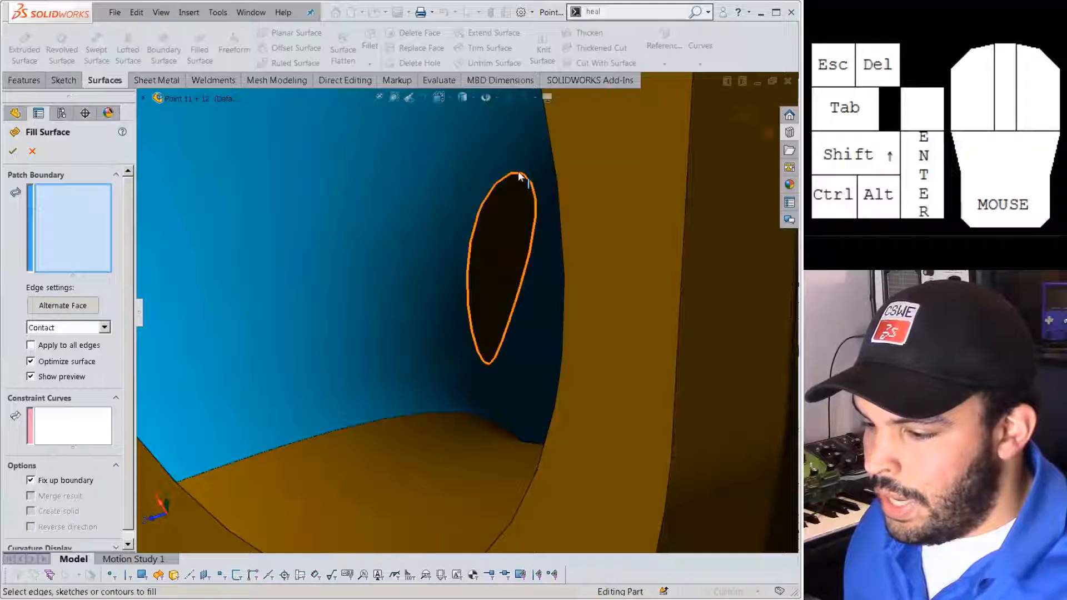
left_click(516, 172)
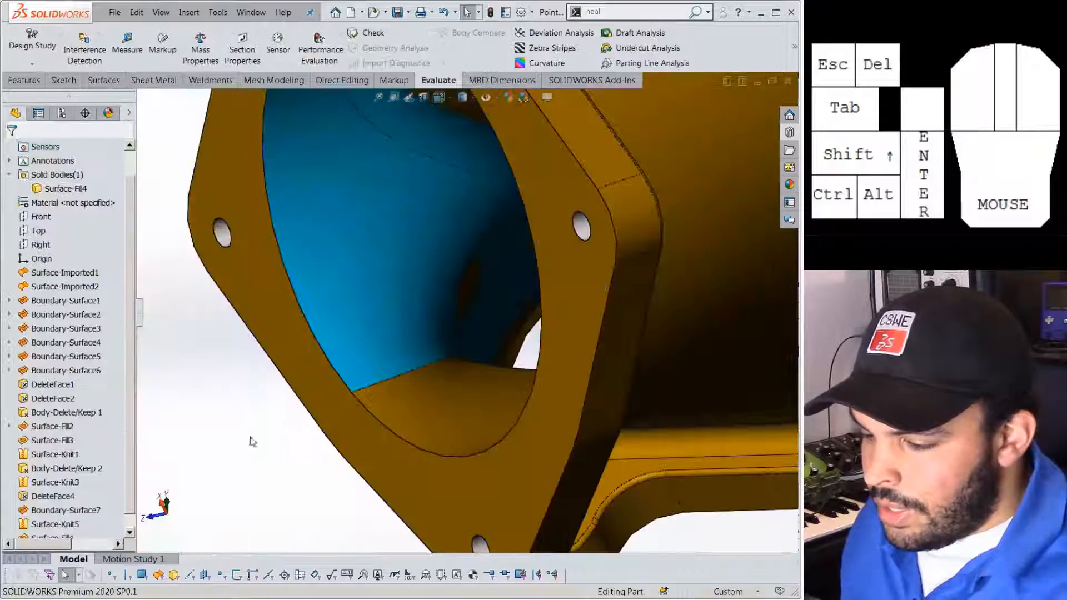
scroll(500, 294, "down", 2)
middle_click_drag(500, 294, 396, 253)
left_click(390, 253)
left_click(69, 511)
left_click(65, 523)
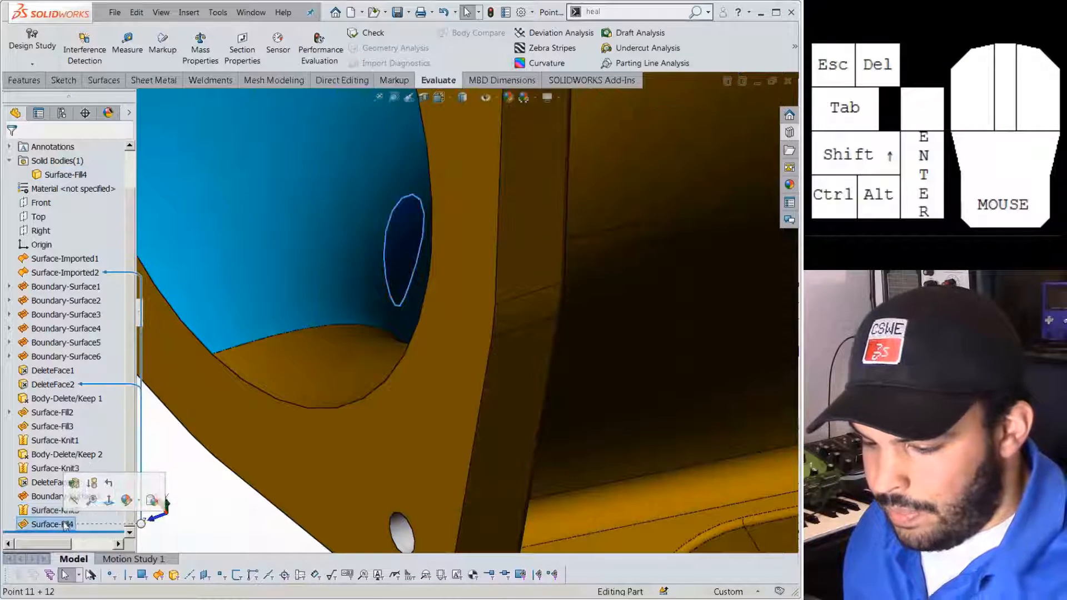
key("Delete")
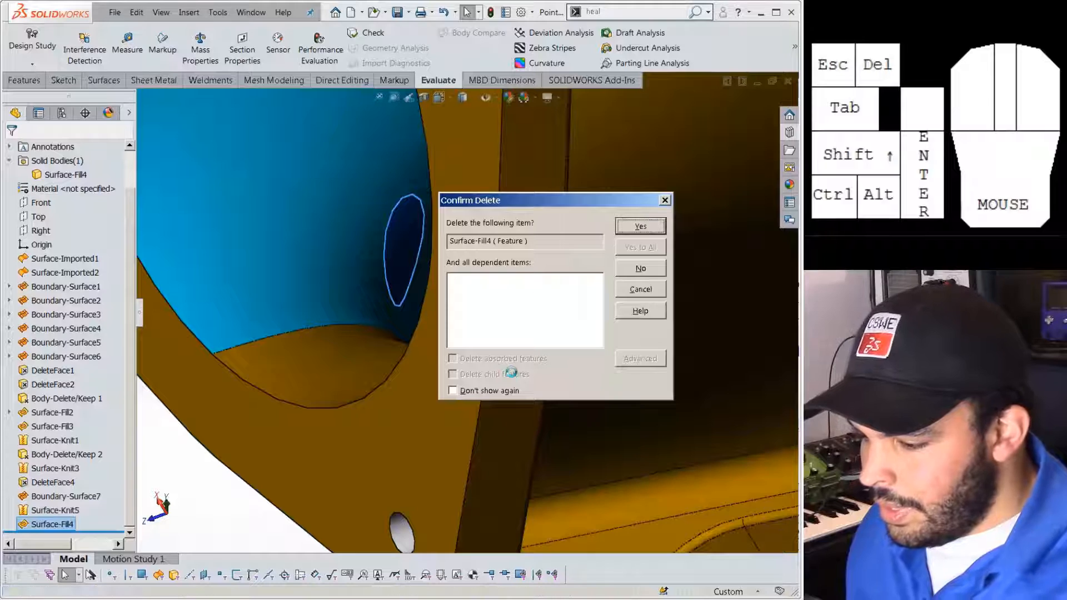
key("Return")
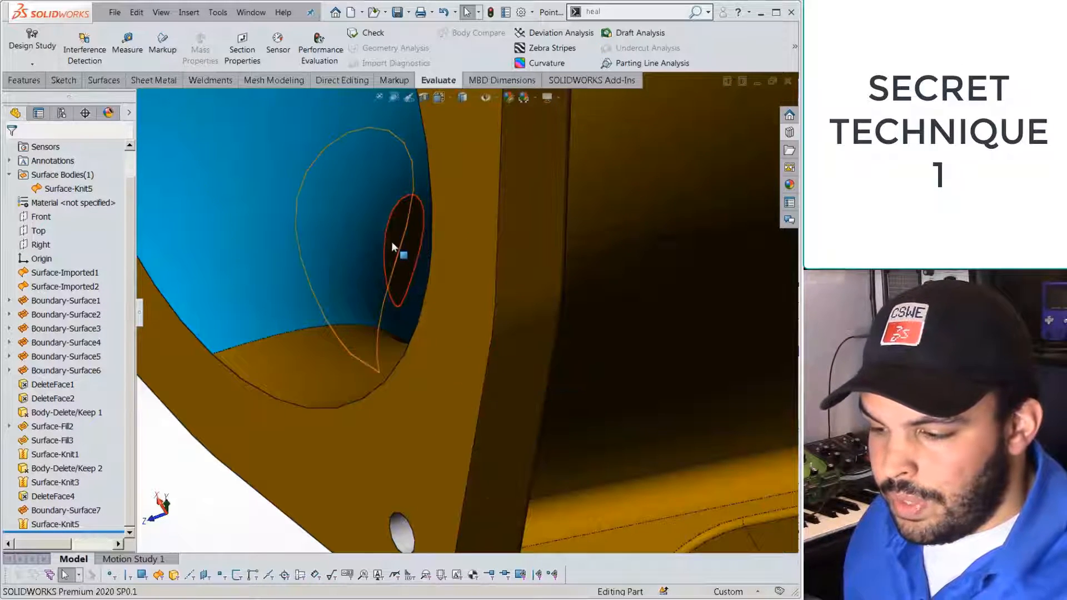
Patch the first oval hole by deleting its edge with Delete Hole(s).
middle_click_drag(395, 217, 212, 460)
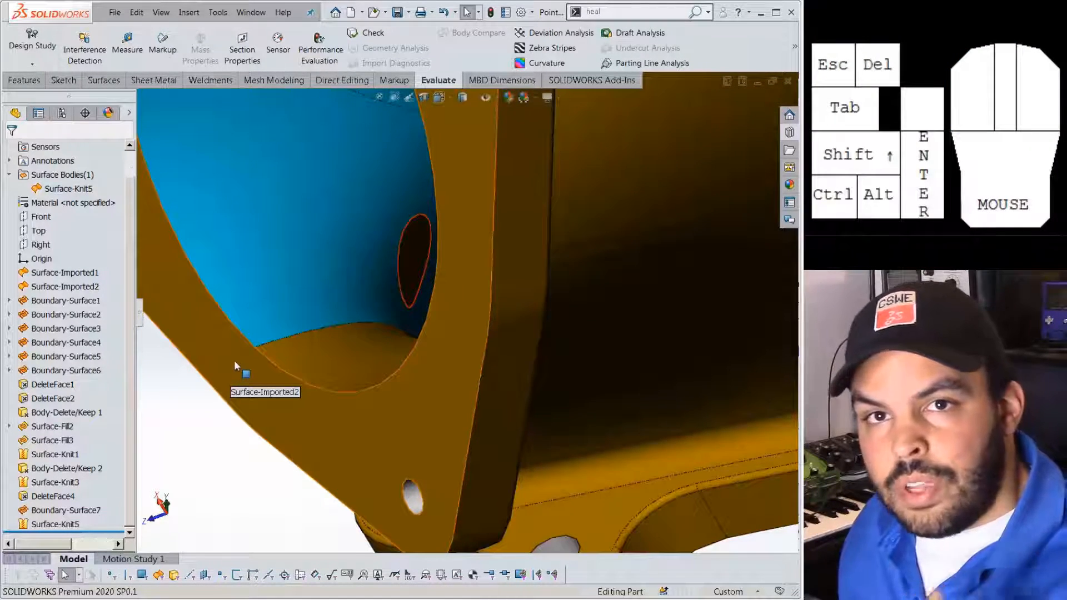
left_click(410, 221)
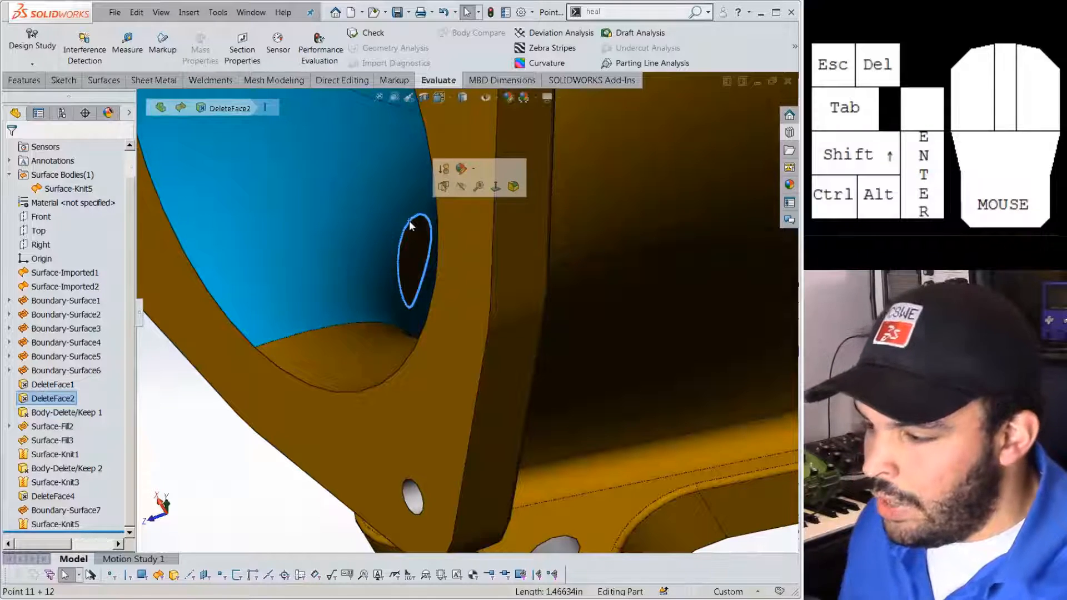
key("Delete")
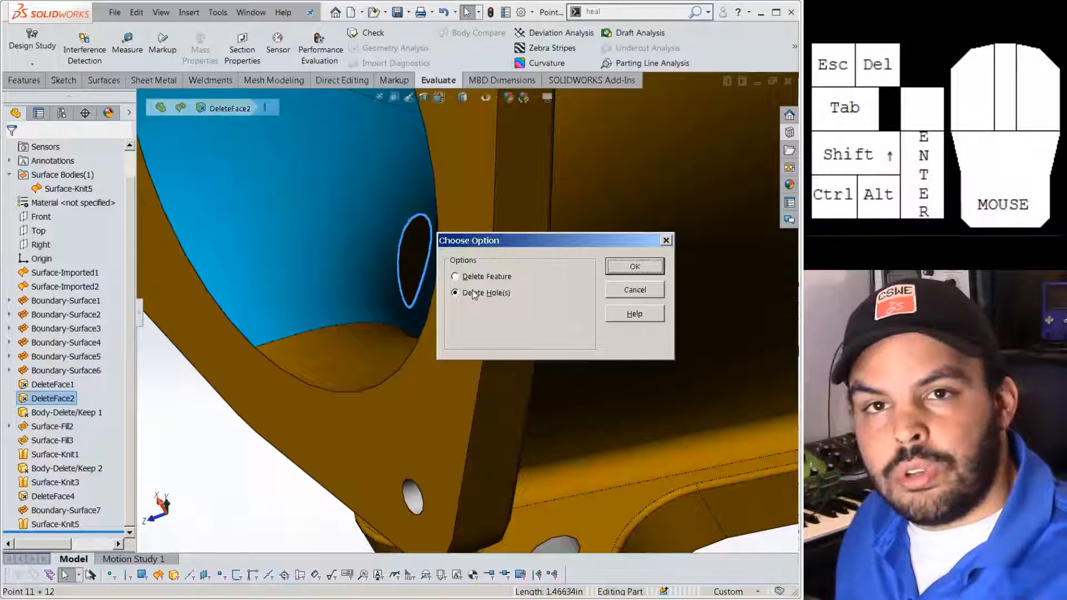
left_click(635, 266)
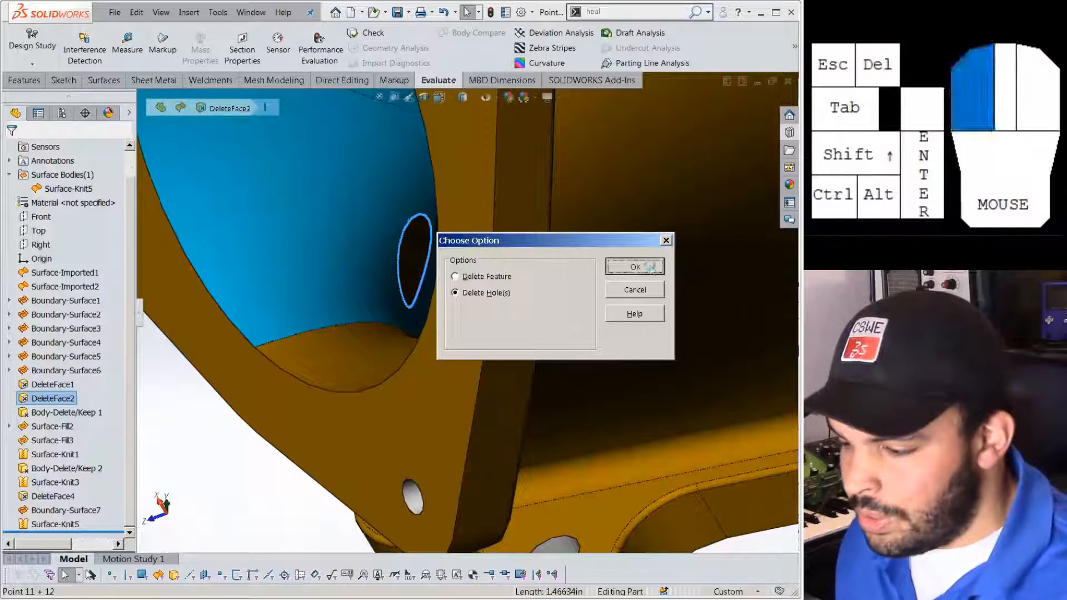
Cut the housing with a section view to look at the remaining hole area.
scroll(441, 276, "down", 5)
scroll(442, 267, "up", 5)
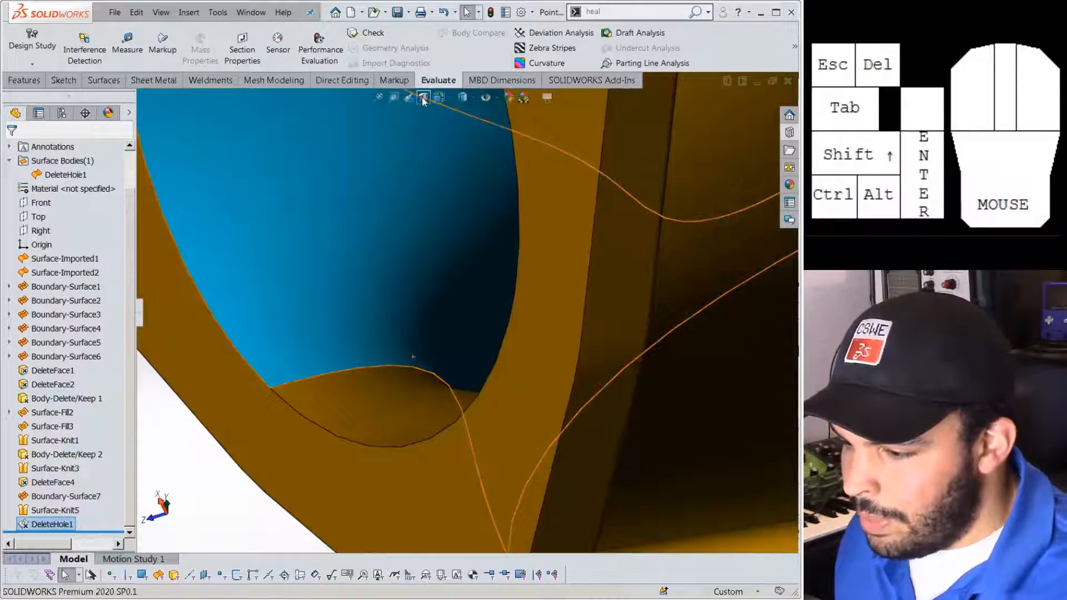
left_click(424, 99)
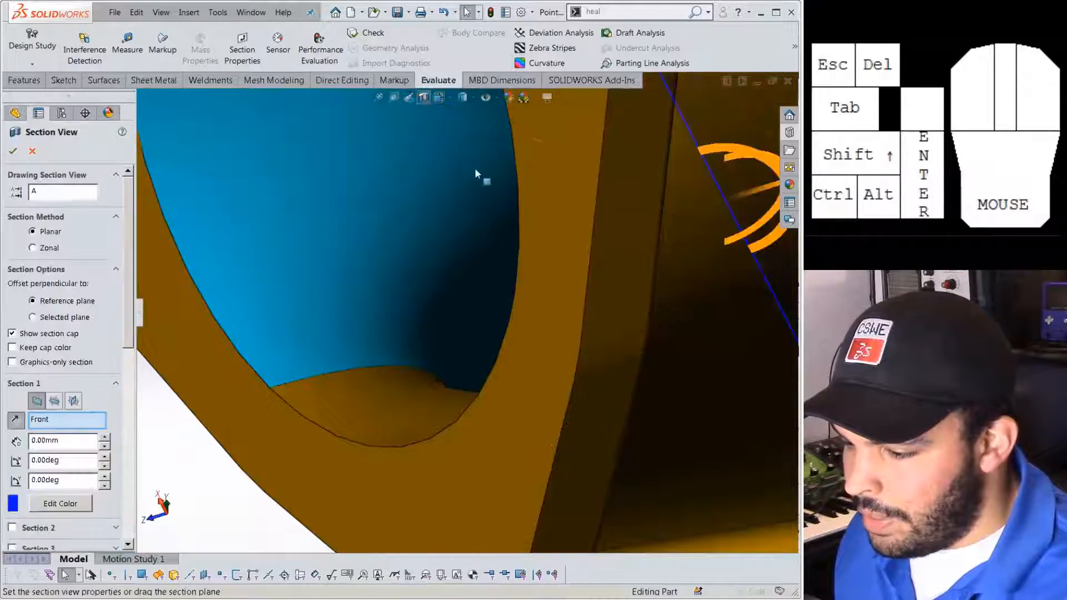
scroll(444, 206, "up", 5)
scroll(471, 318, "down", 2)
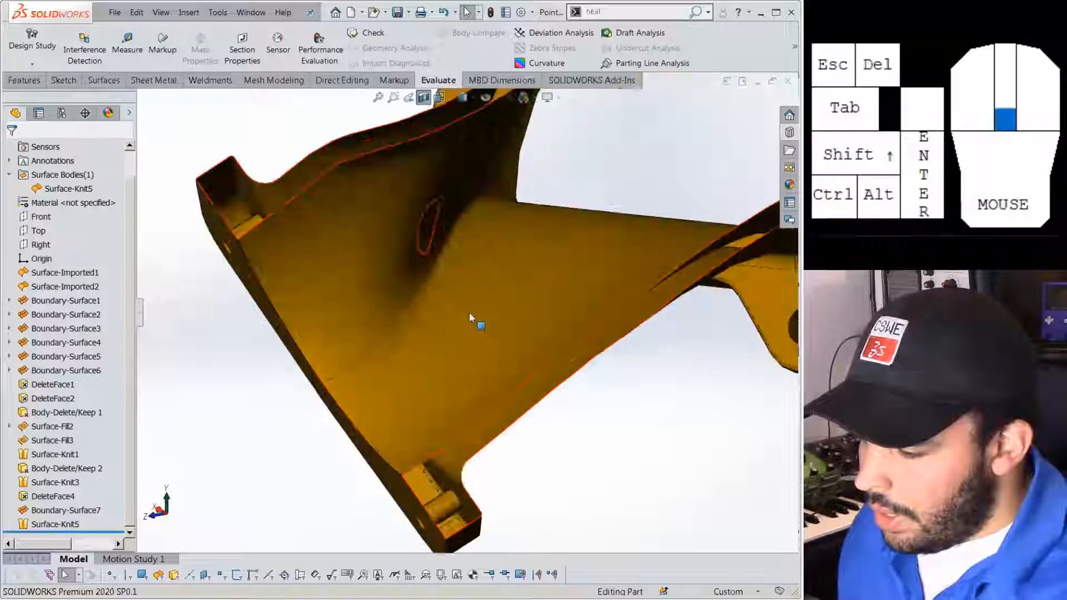
middle_click_drag(470, 318, 382, 275)
scroll(381, 274, "down", 3)
scroll(479, 244, "up", 2)
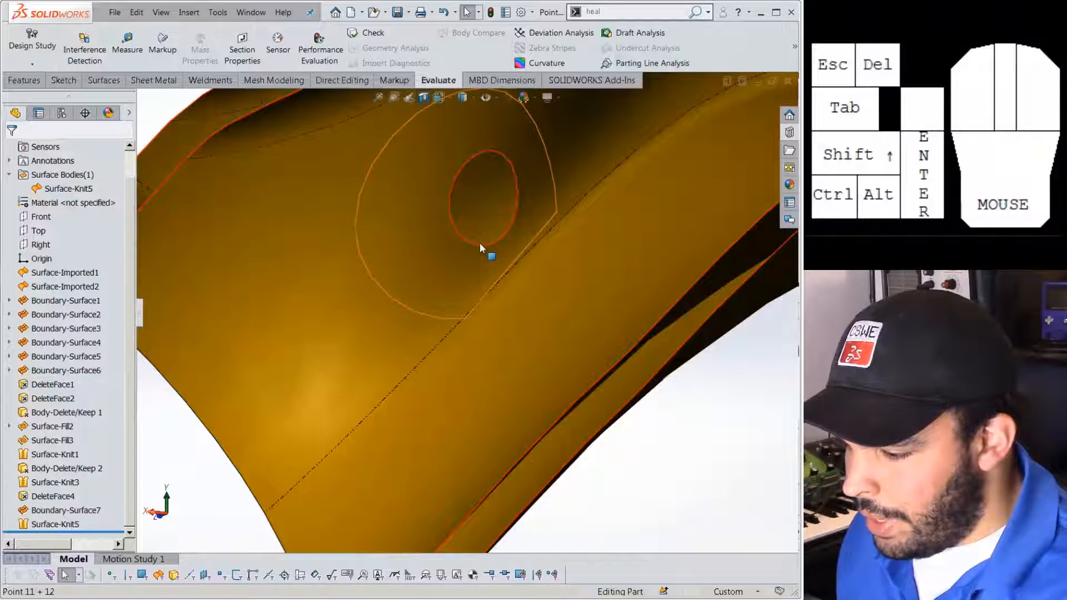
scroll(476, 246, "down", 2)
Patch the second hole the same way with Delete Hole(s).
left_click(475, 247)
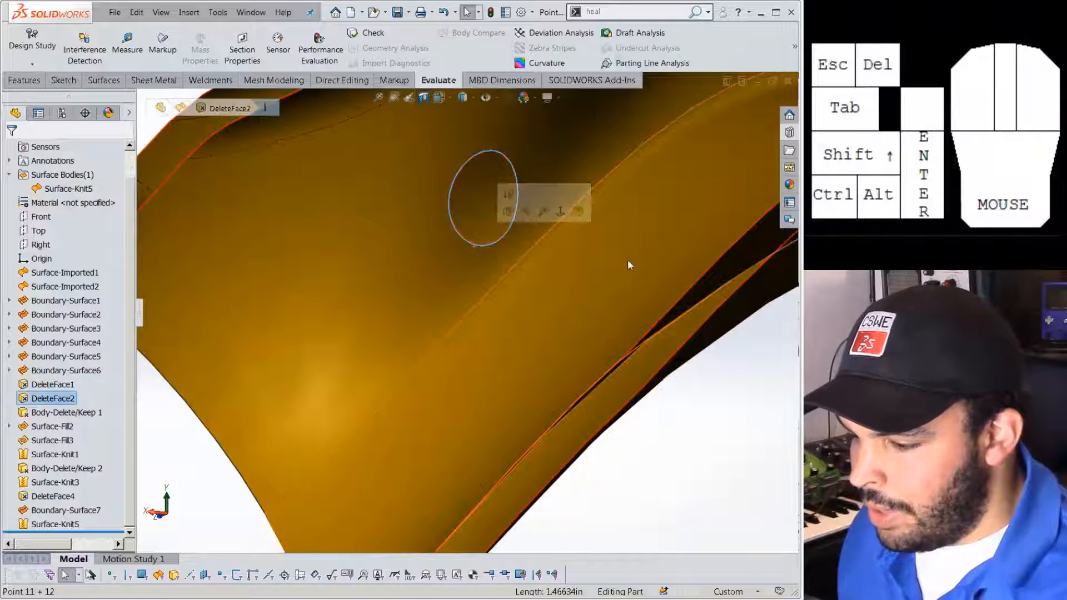
key("Delete")
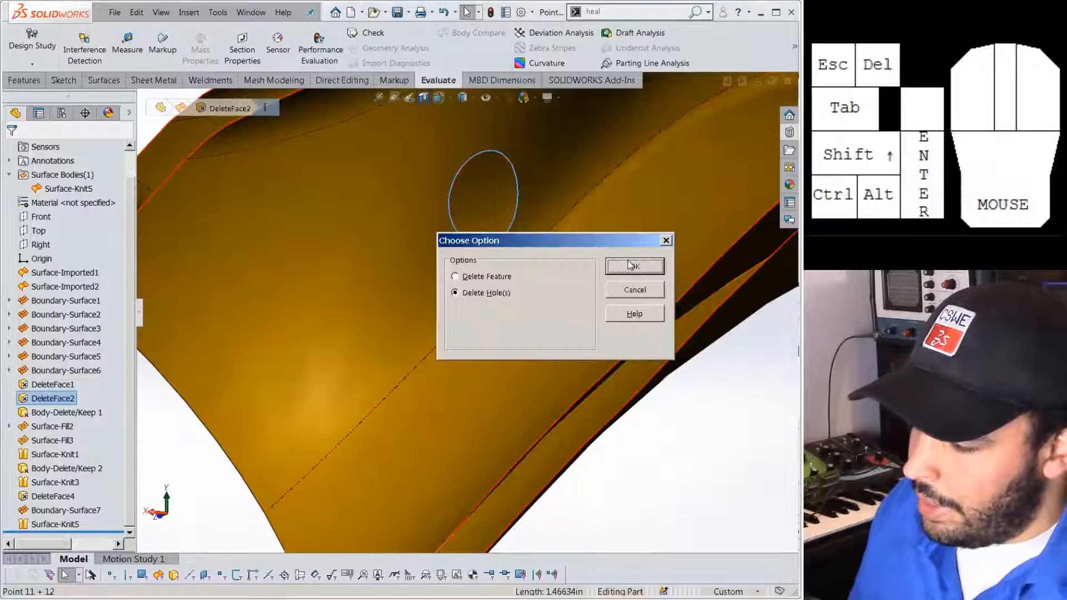
left_click(628, 265)
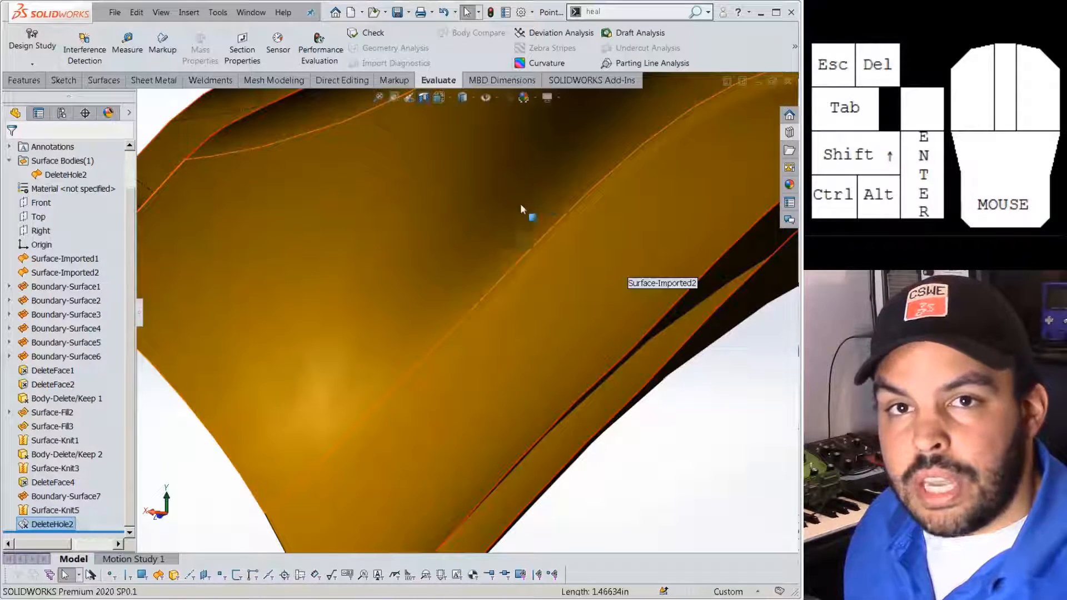
Search 'delete' in the command search, then dismiss the results.
scroll(495, 203, "down", 3)
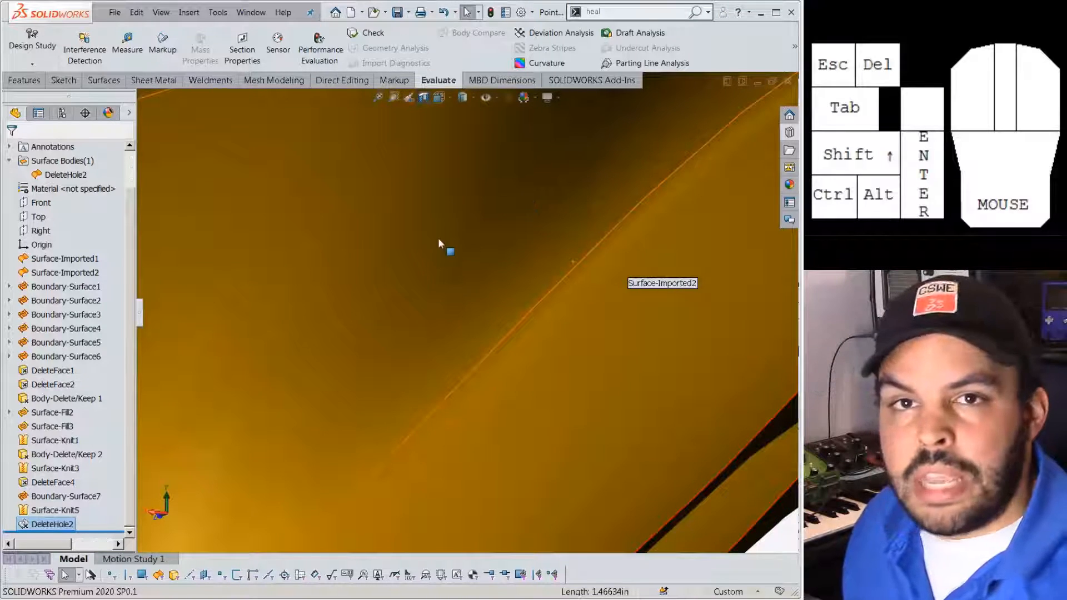
scroll(462, 260, "up", 1)
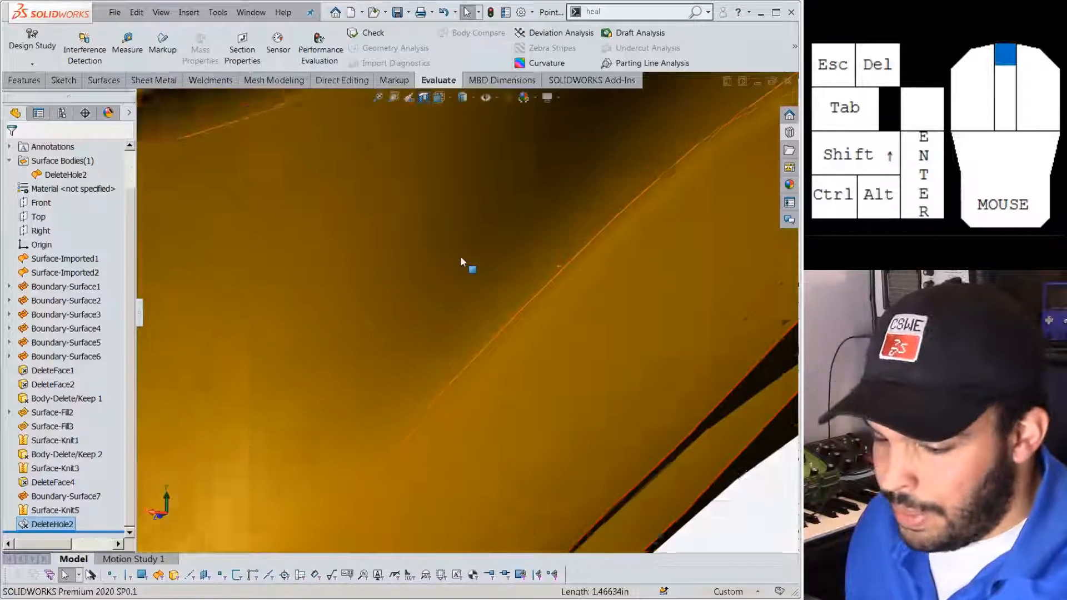
scroll(462, 256, "up", 5)
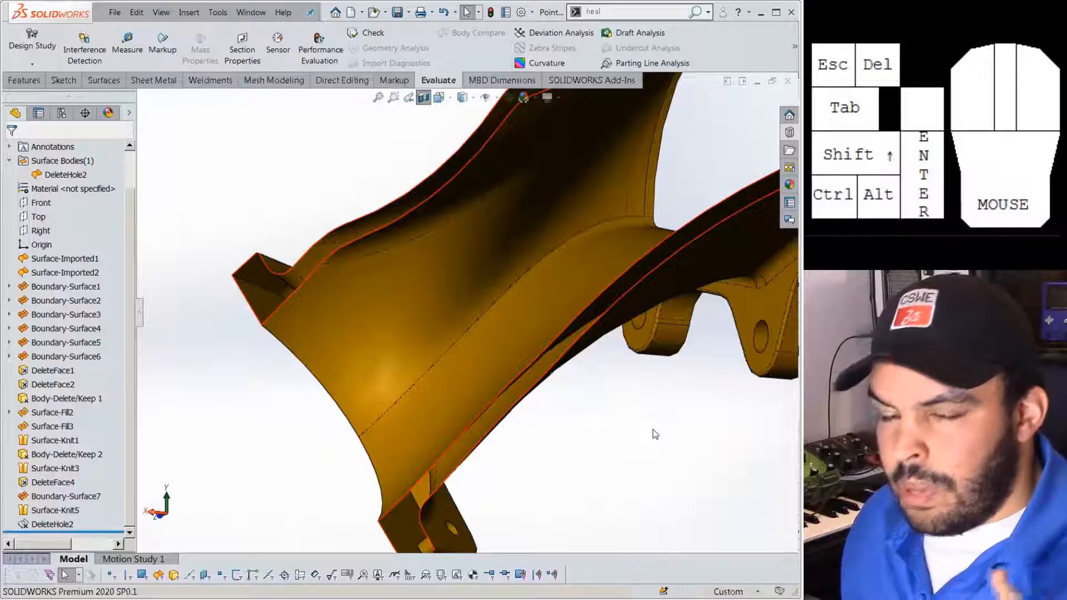
left_click_drag(624, 12, 549, 17)
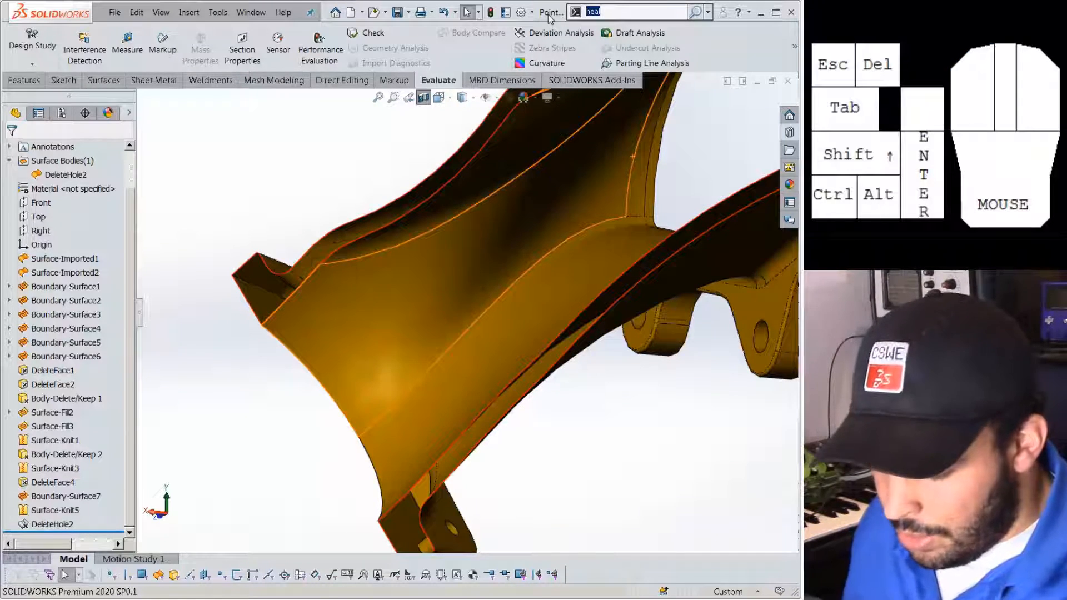
type("delete")
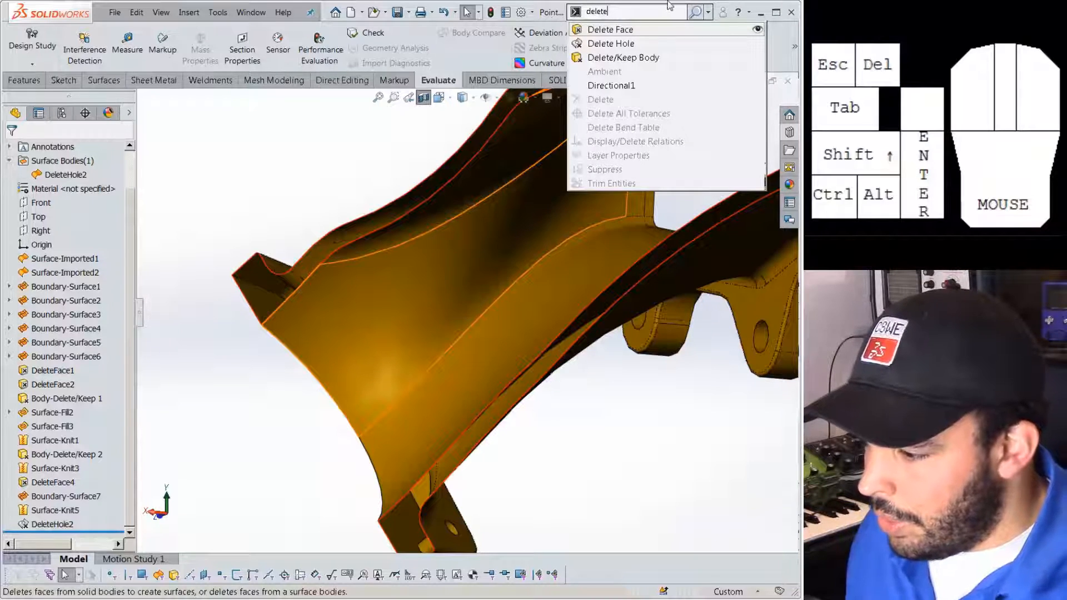
left_click(757, 44)
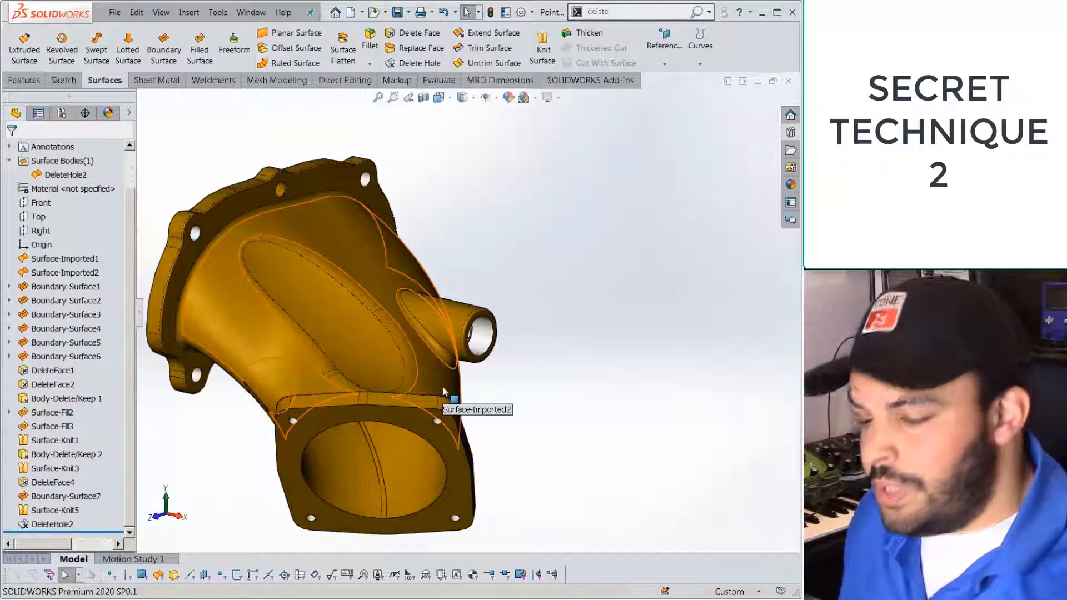
scroll(359, 347, "up", 3)
scroll(359, 345, "down", 3)
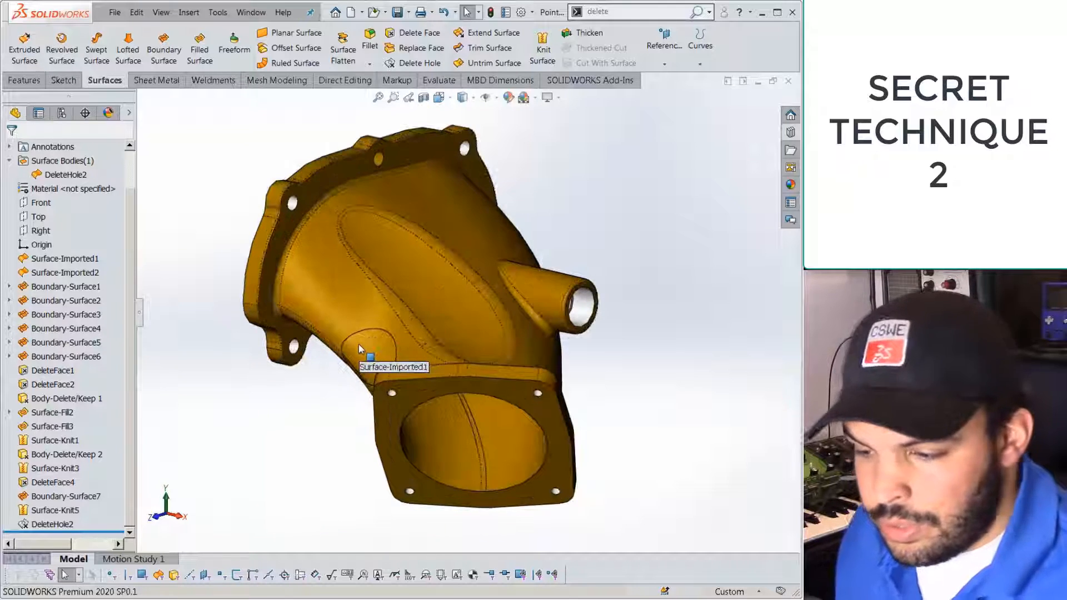
middle_click_drag(378, 382, 362, 356)
scroll(364, 371, "down", 3)
left_click(365, 374)
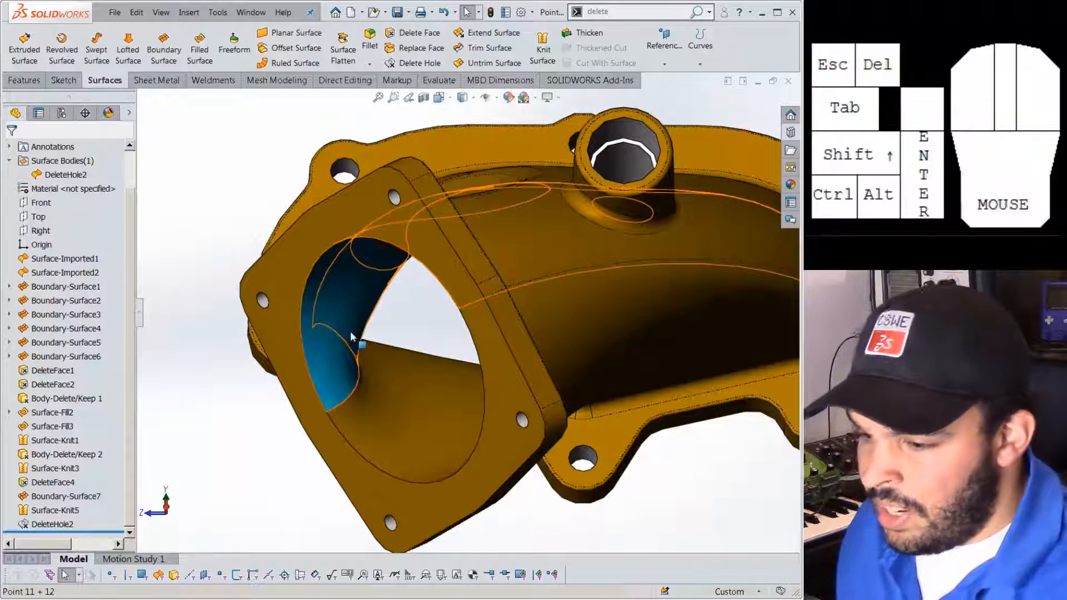
scroll(455, 305, "up", 1)
middle_click_drag(453, 303, 482, 331)
scroll(481, 322, "up", 3)
scroll(464, 62, "down", 2)
scroll(384, 111, "down", 2)
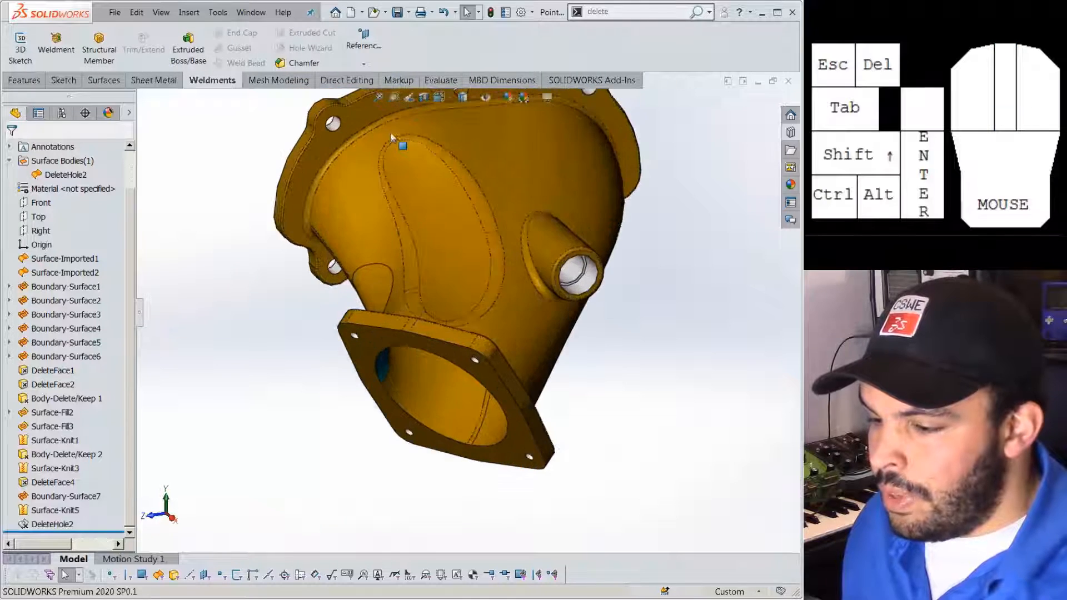
left_click(107, 84)
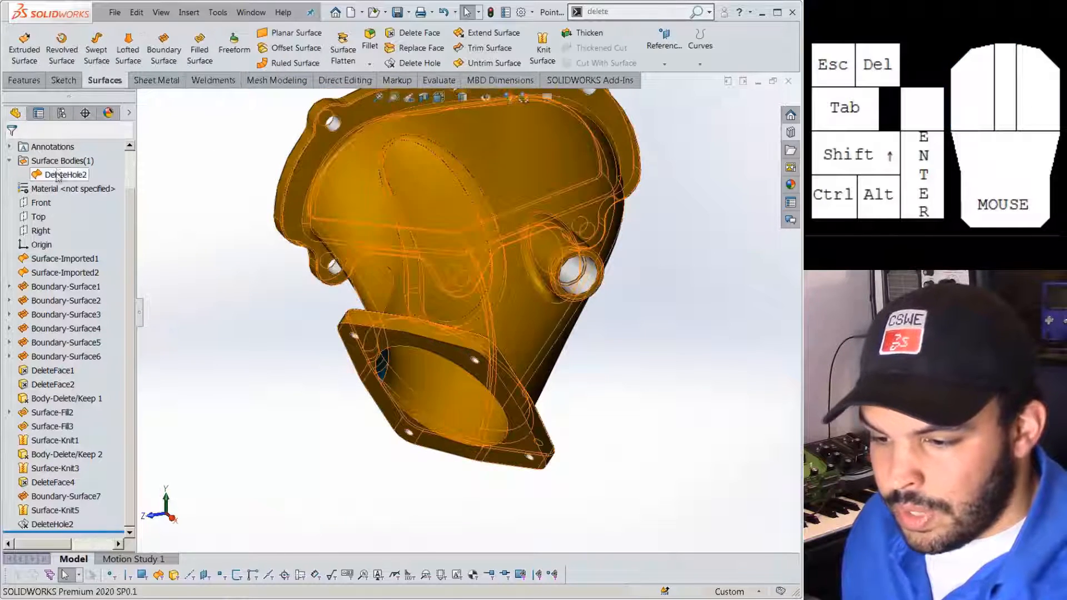
left_click(65, 175)
left_click(439, 80)
left_click(192, 66)
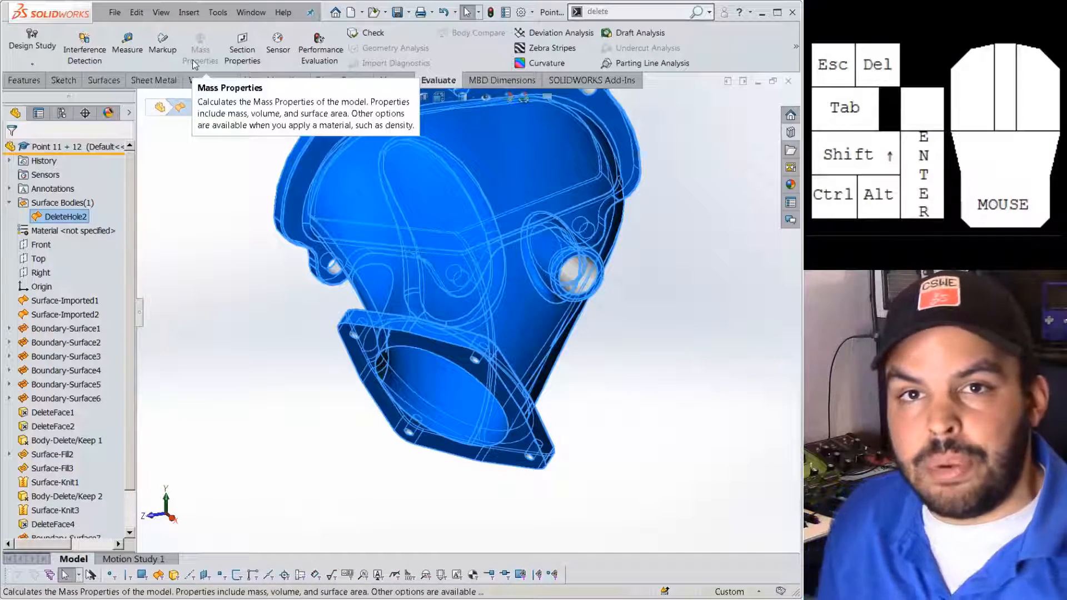
left_click(280, 272)
scroll(465, 157, "up", 2)
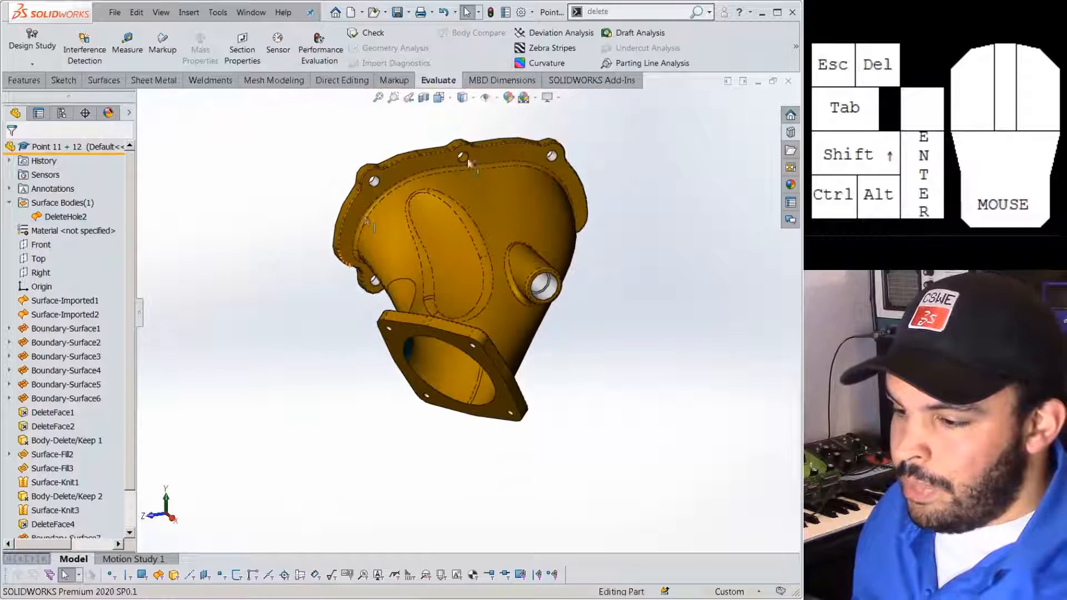
scroll(465, 156, "down", 4)
scroll(514, 282, "up", 2)
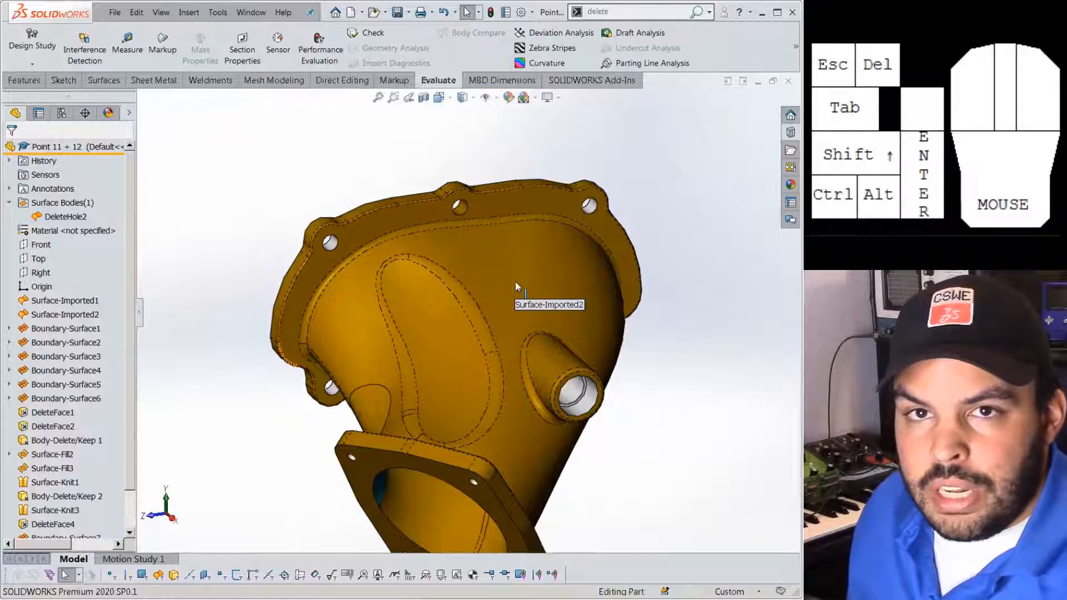
left_click(102, 82)
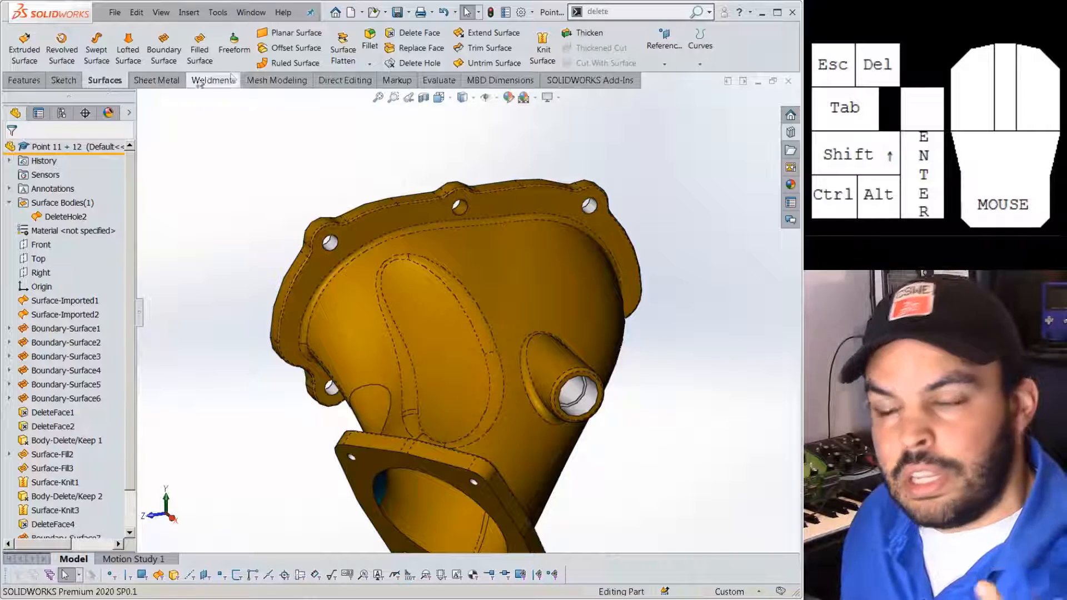
left_click(542, 45)
left_click(479, 274)
left_click(32, 260)
left_click(12, 151)
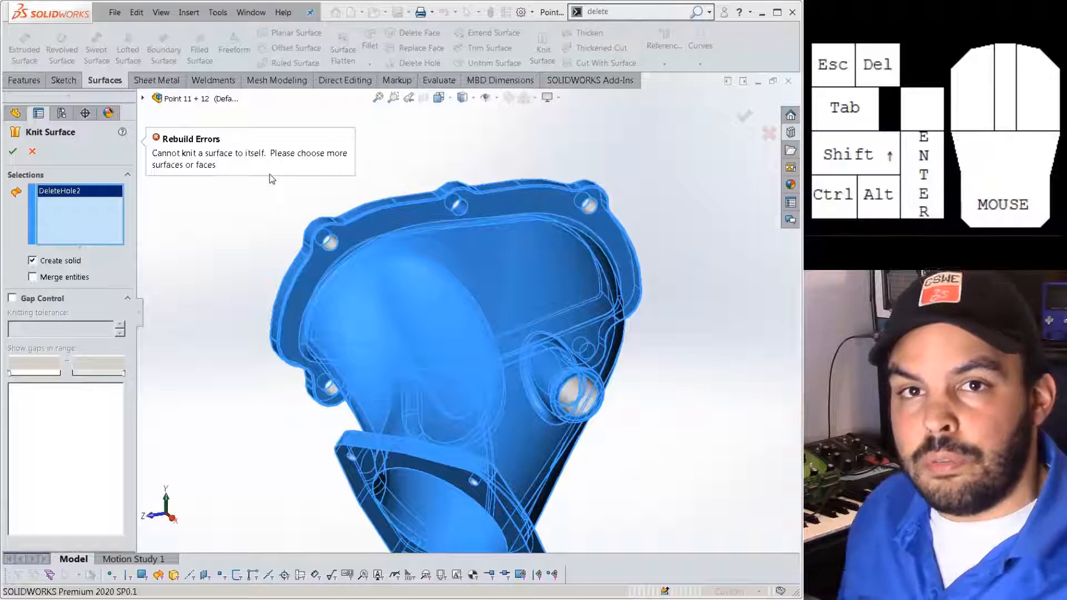
left_click(33, 151)
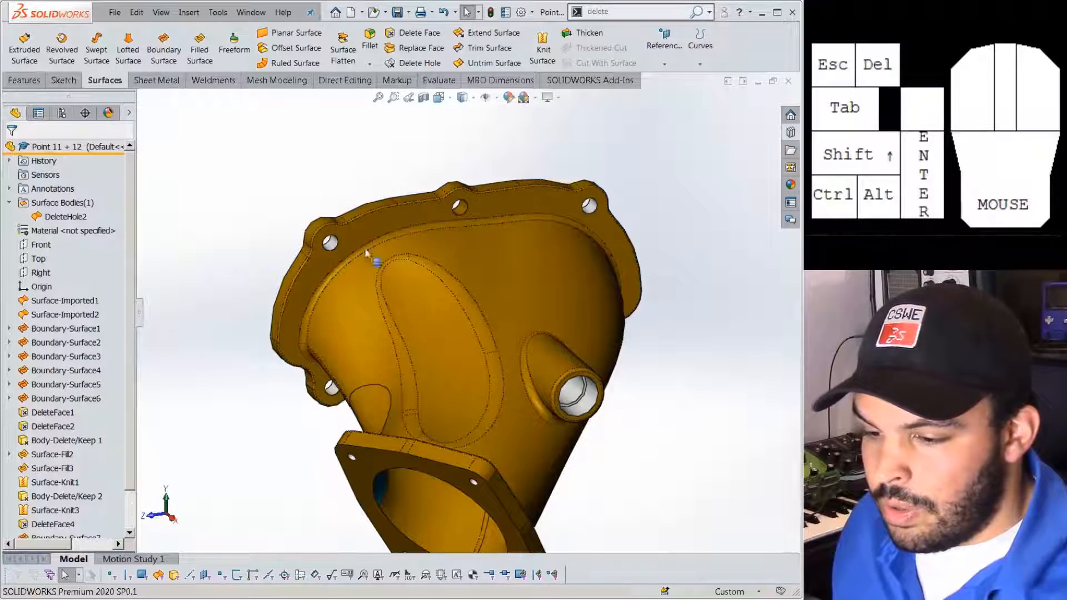
Thicken DeleteHole2 with 'Create solid from enclosed volume' to make the solid Thicken1.
left_click(582, 33)
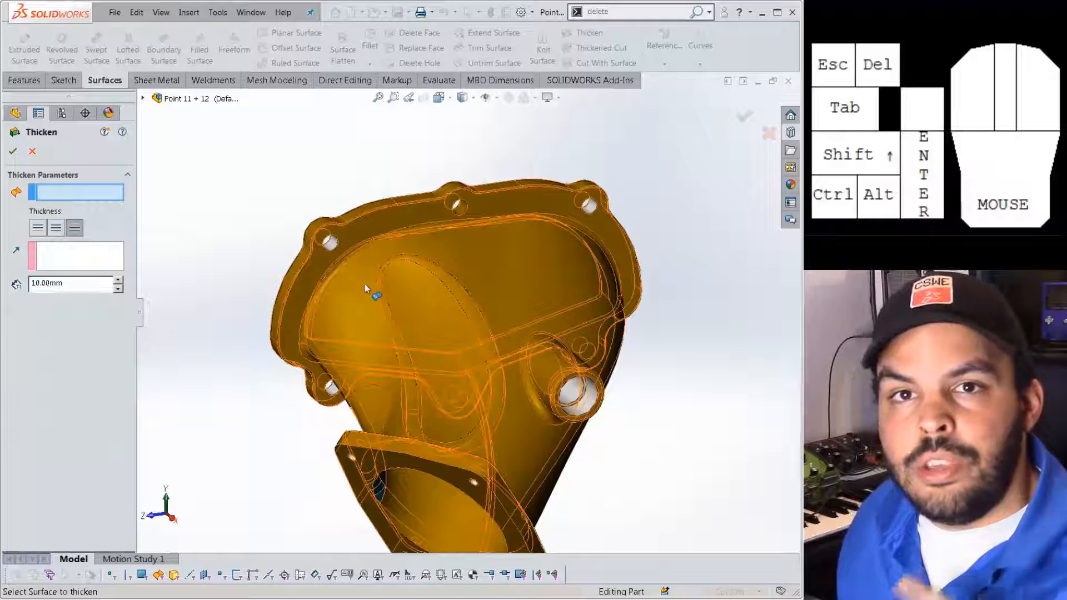
left_click(454, 271)
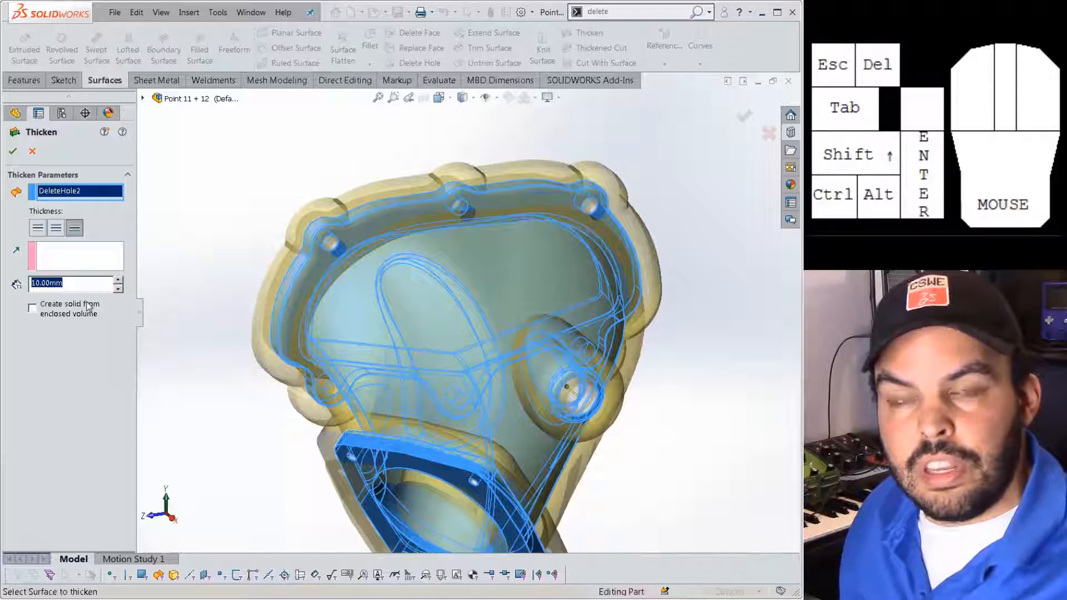
left_click(36, 309)
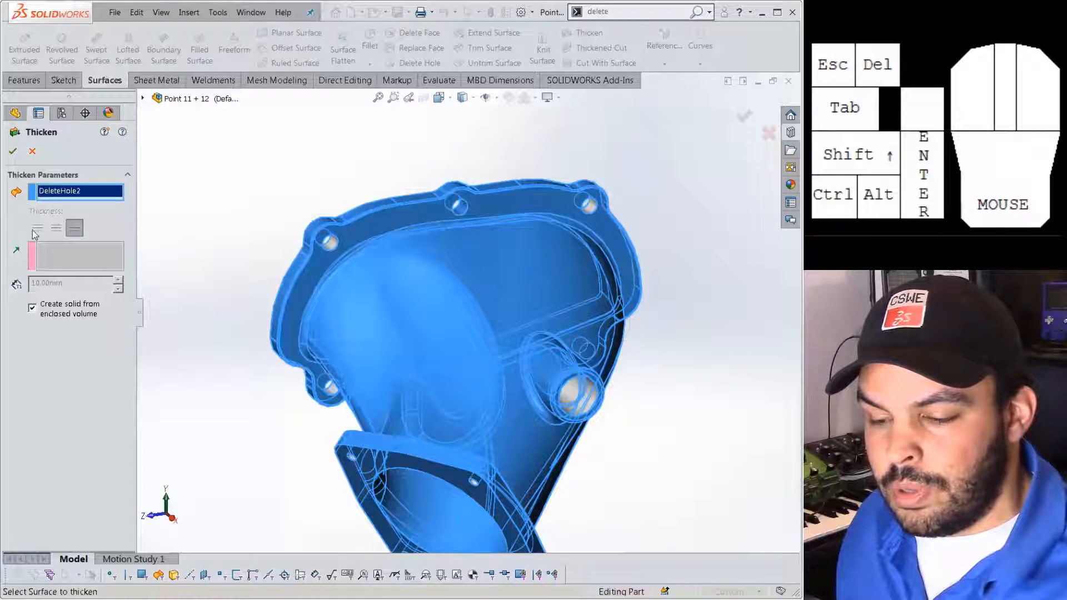
left_click(14, 152)
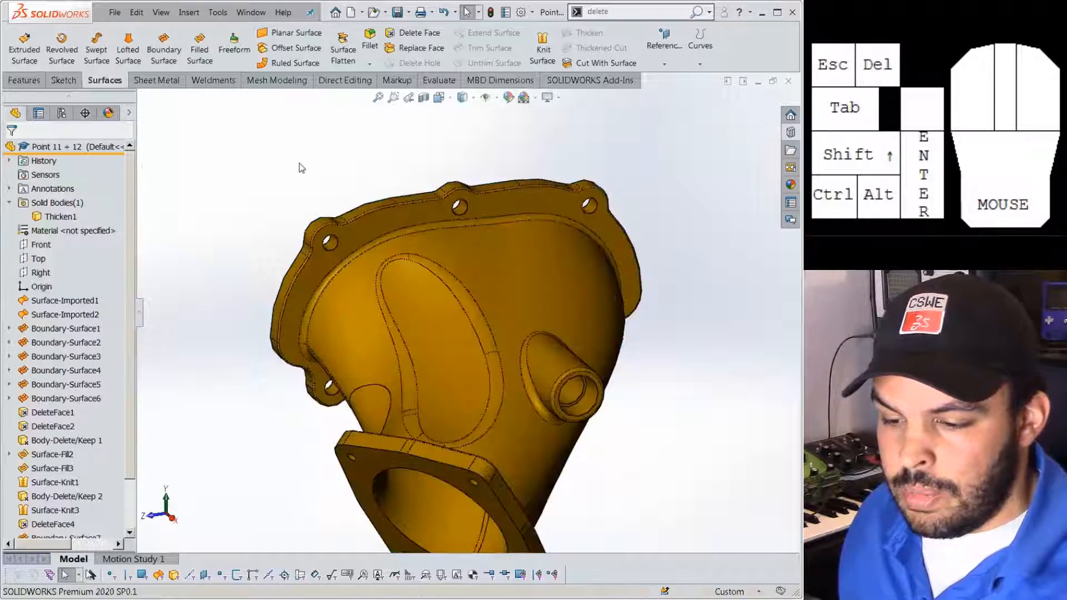
left_click(60, 216)
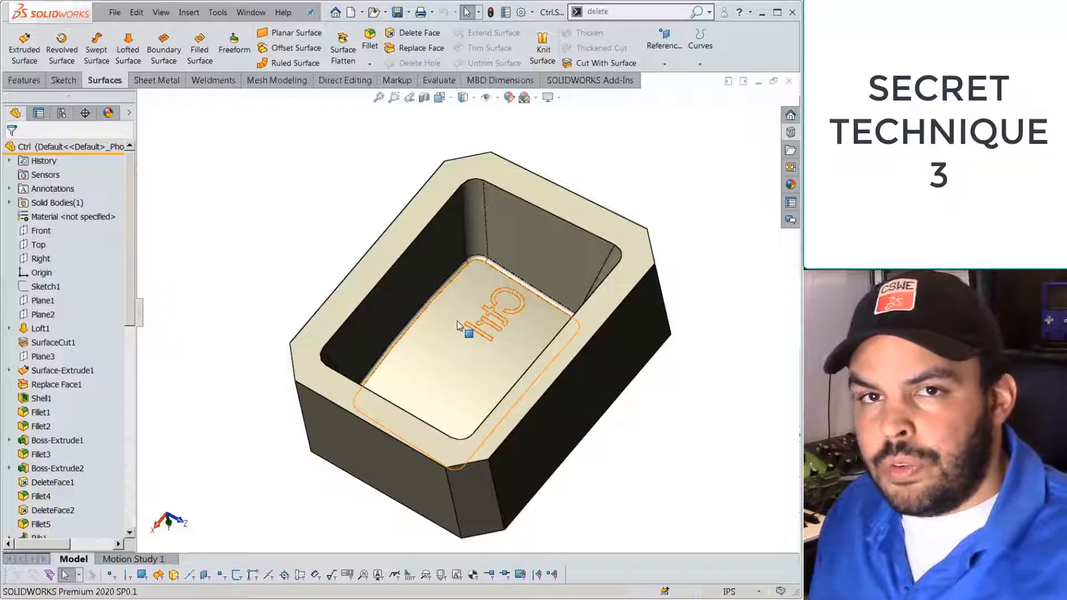
middle_click_drag(458, 325, 547, 348)
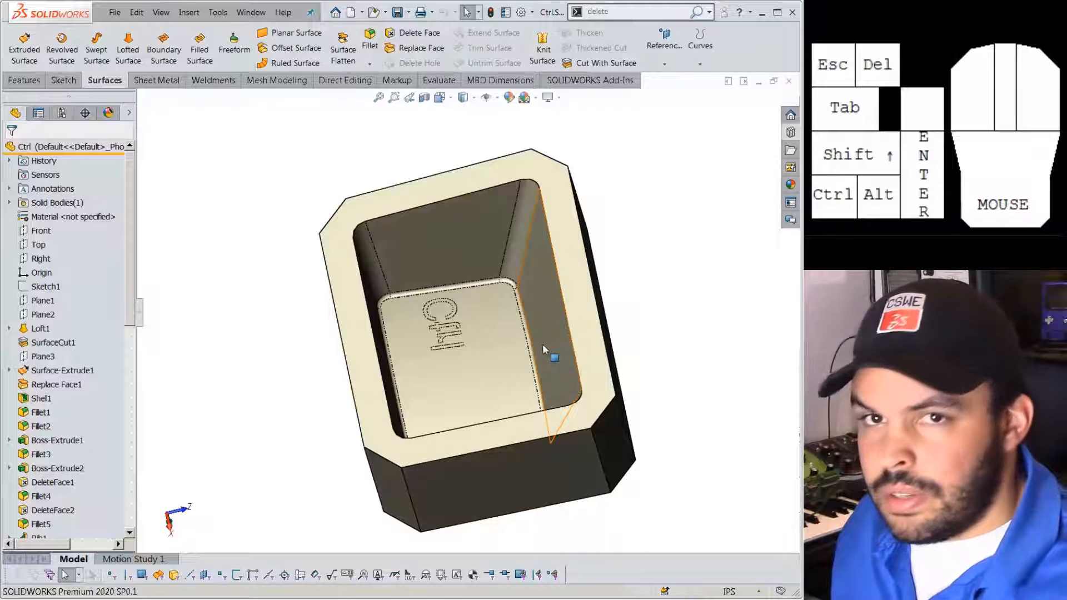
middle_click_drag(542, 331, 452, 291)
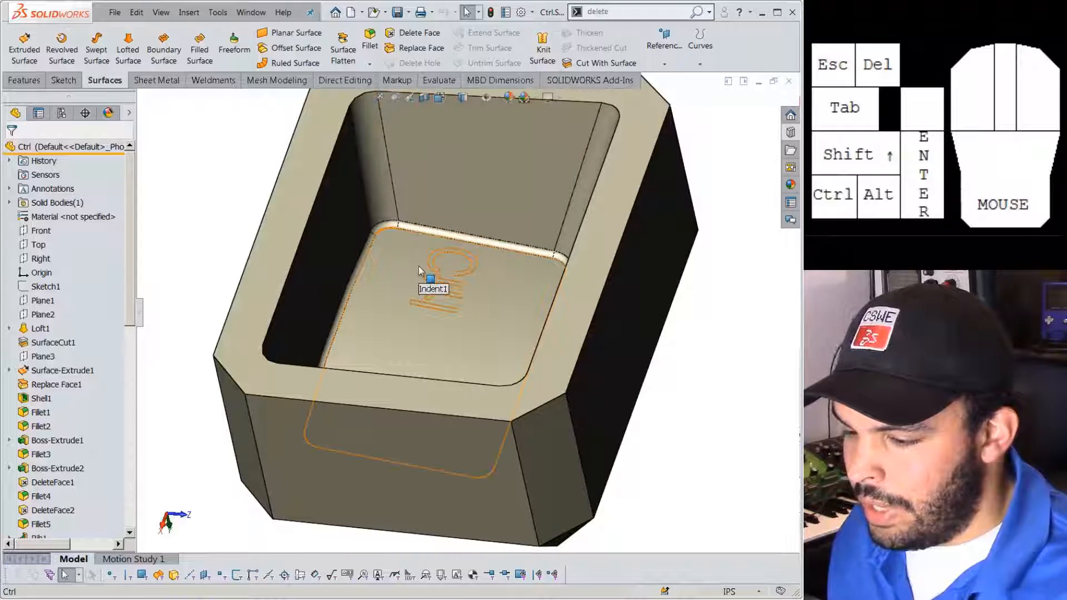
scroll(419, 244, "up", 2)
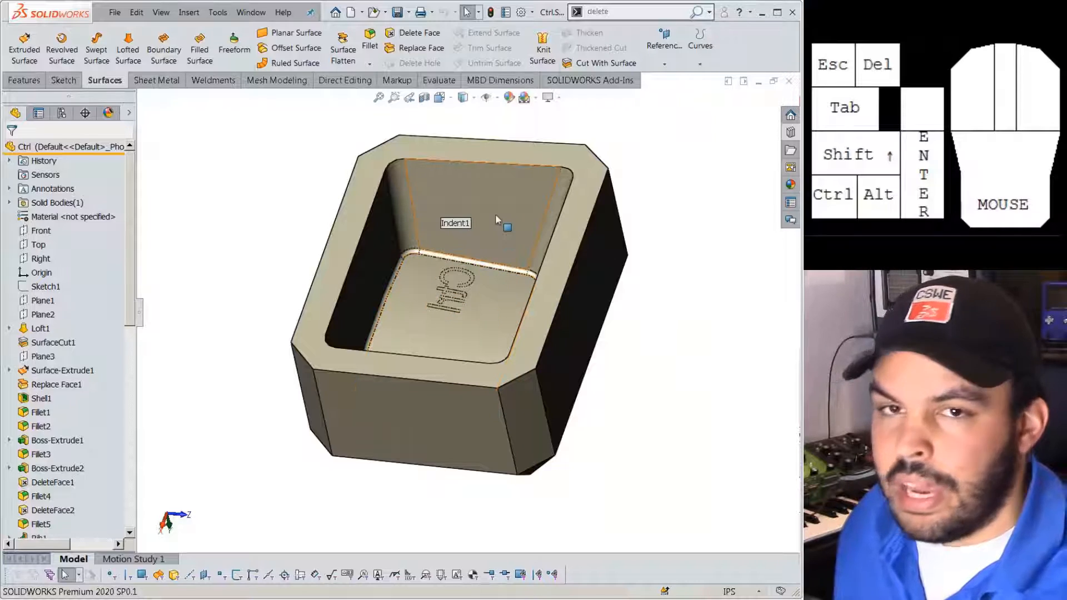
scroll(495, 214, "down", 2)
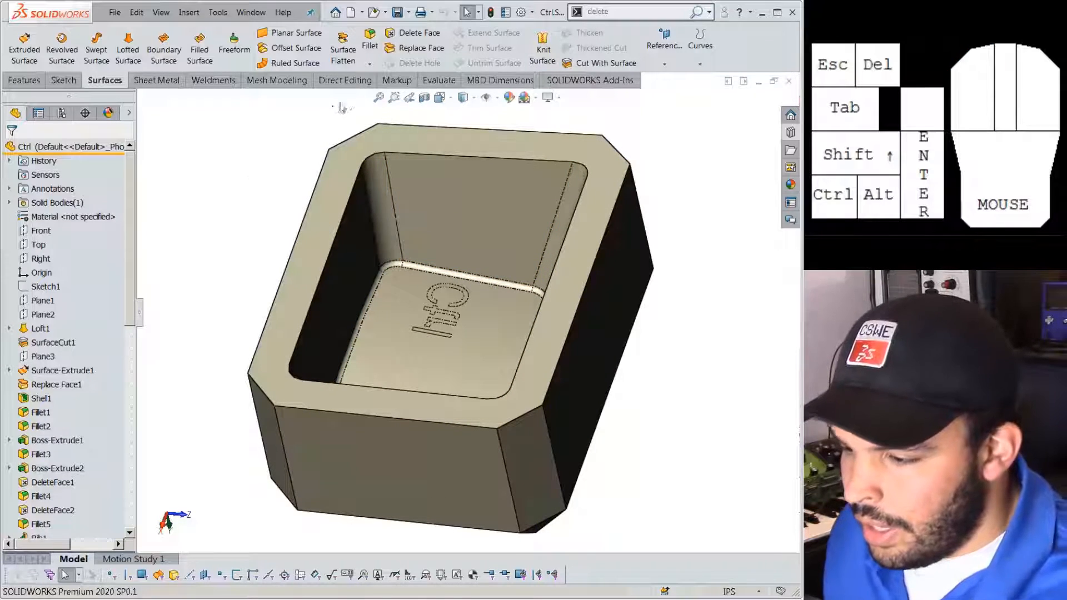
Start Delete Face and pick the back and right pocket walls with their corner fillets.
left_click(414, 33)
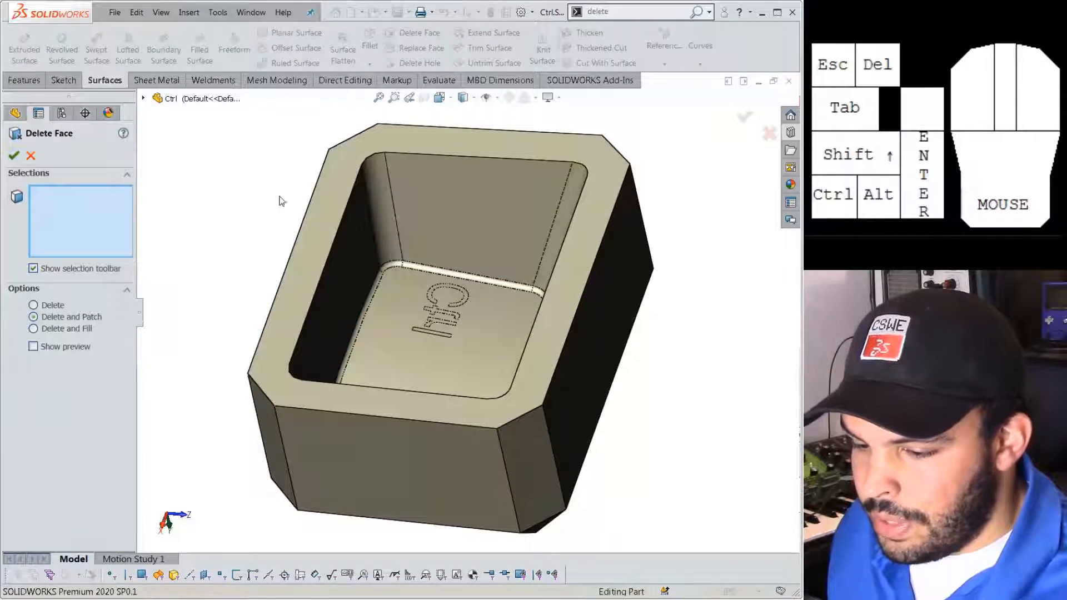
middle_click_drag(237, 295, 405, 216)
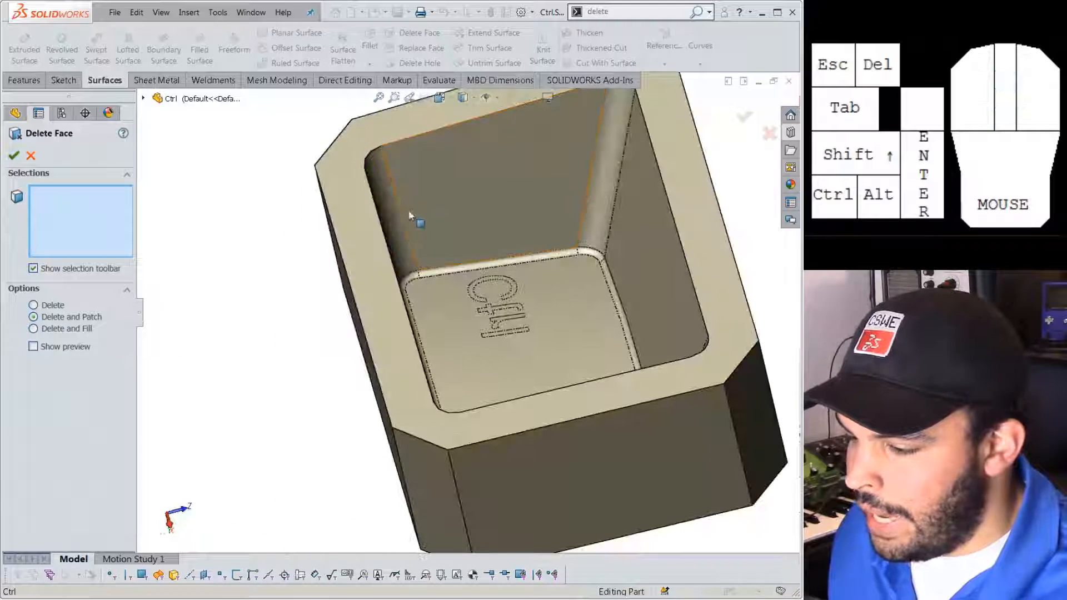
left_click(405, 216)
left_click(389, 231)
left_click(590, 204)
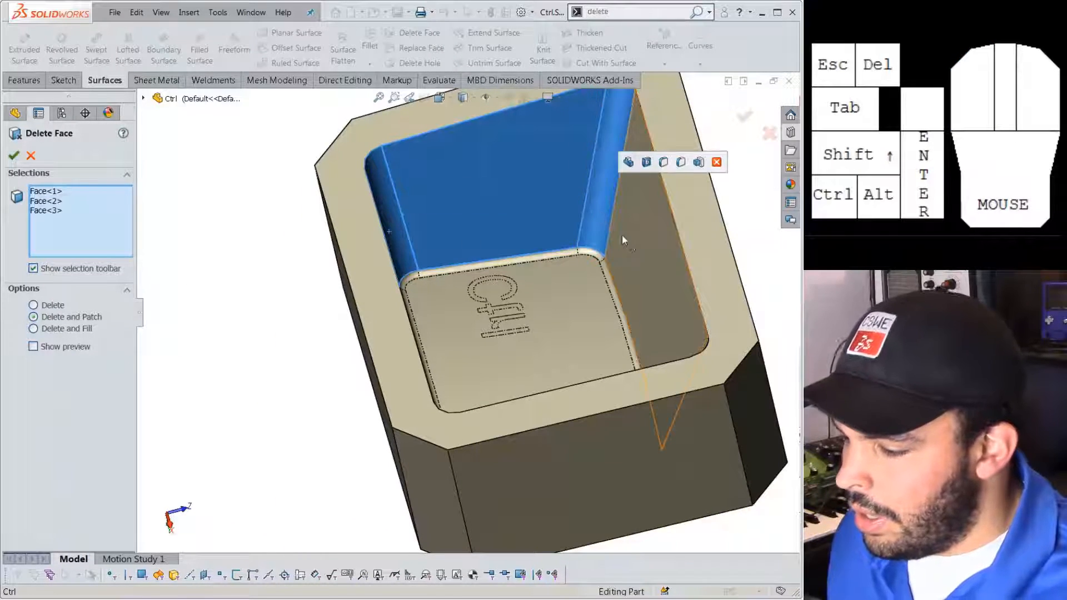
left_click(625, 244)
Replace the picks with all tangent pocket faces via Select Tangency, then delete and patch them.
right_click(125, 241)
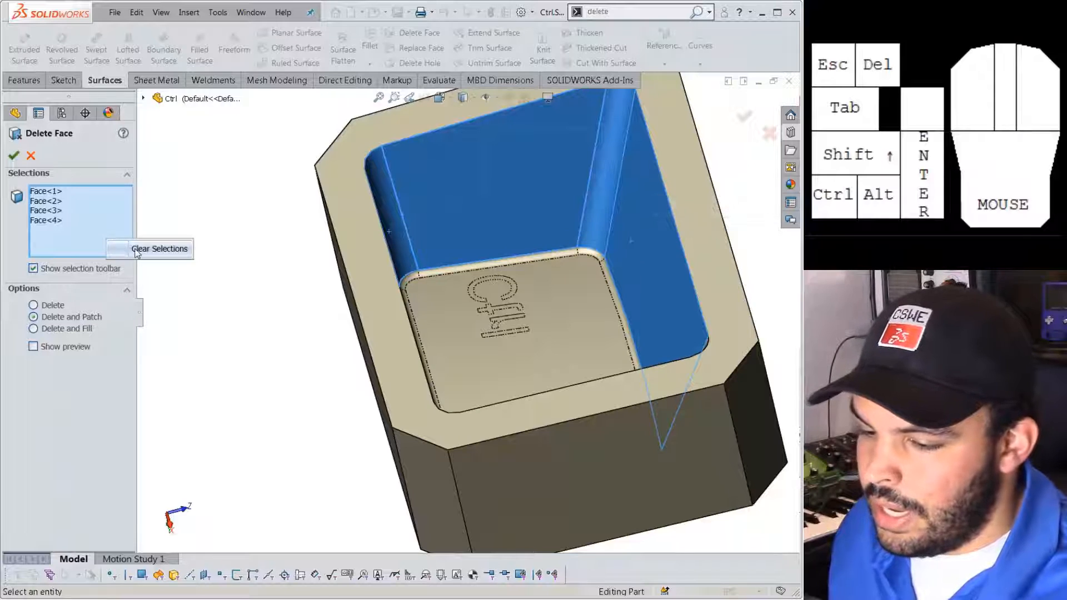
left_click(162, 248)
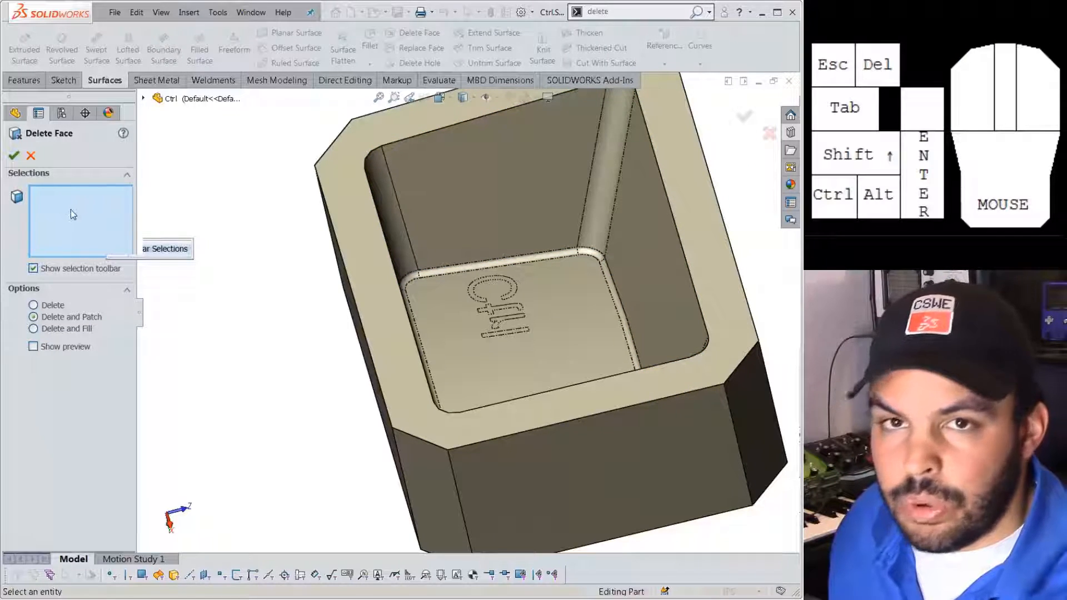
right_click(496, 189)
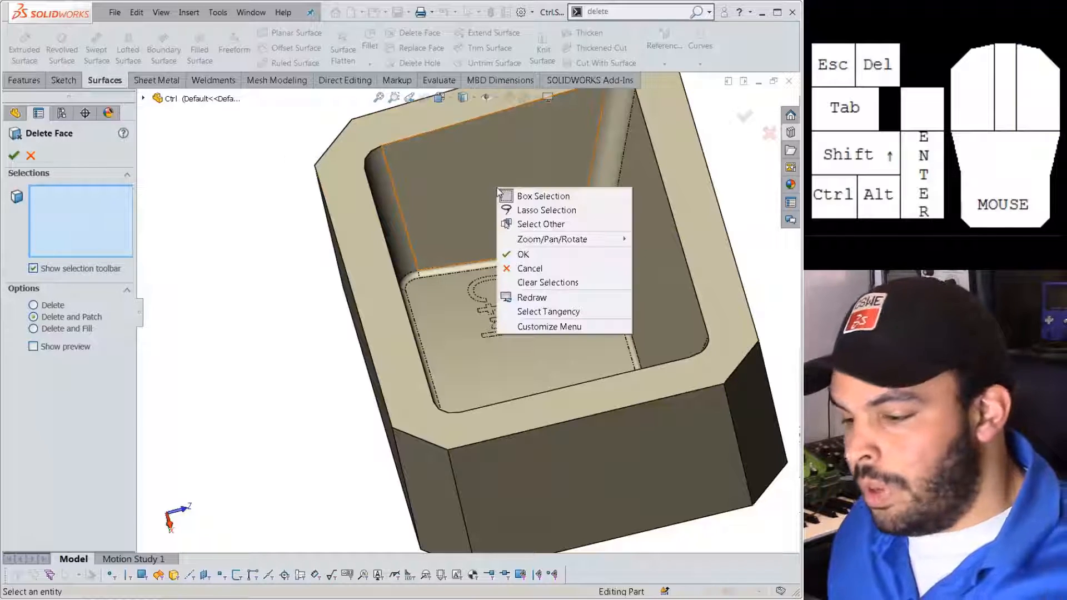
left_click(537, 313)
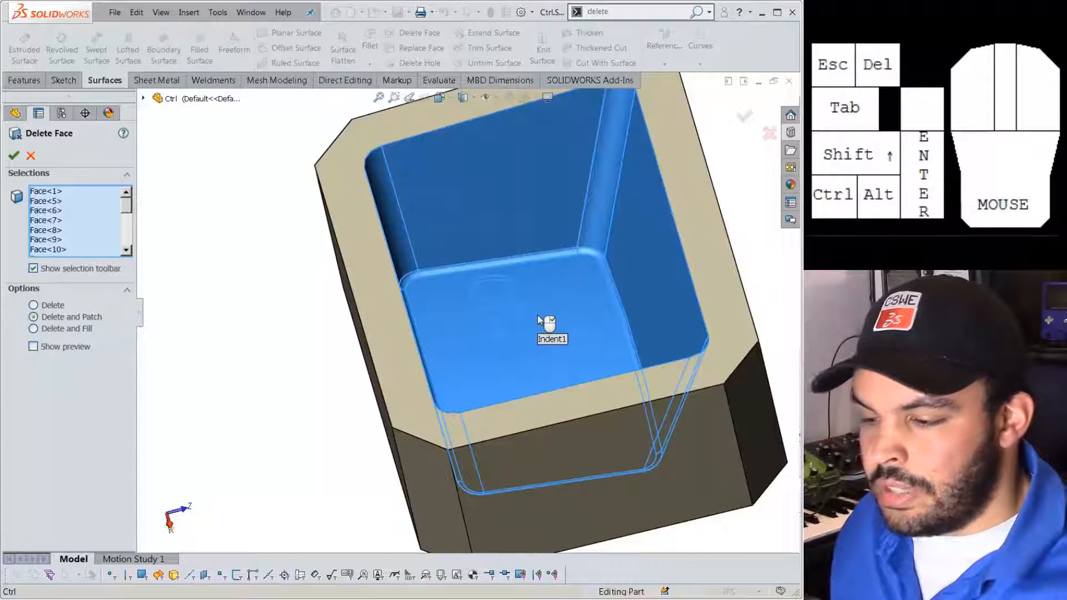
left_click(14, 155)
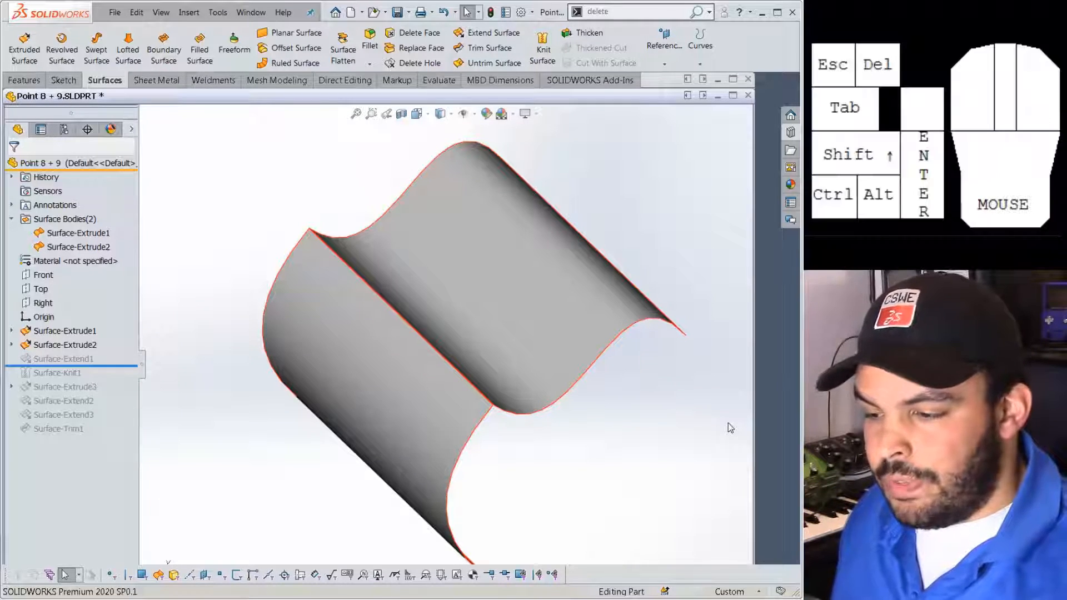
Maximize the wavy-surface part window and orbit to a new viewing angle.
left_click(733, 98)
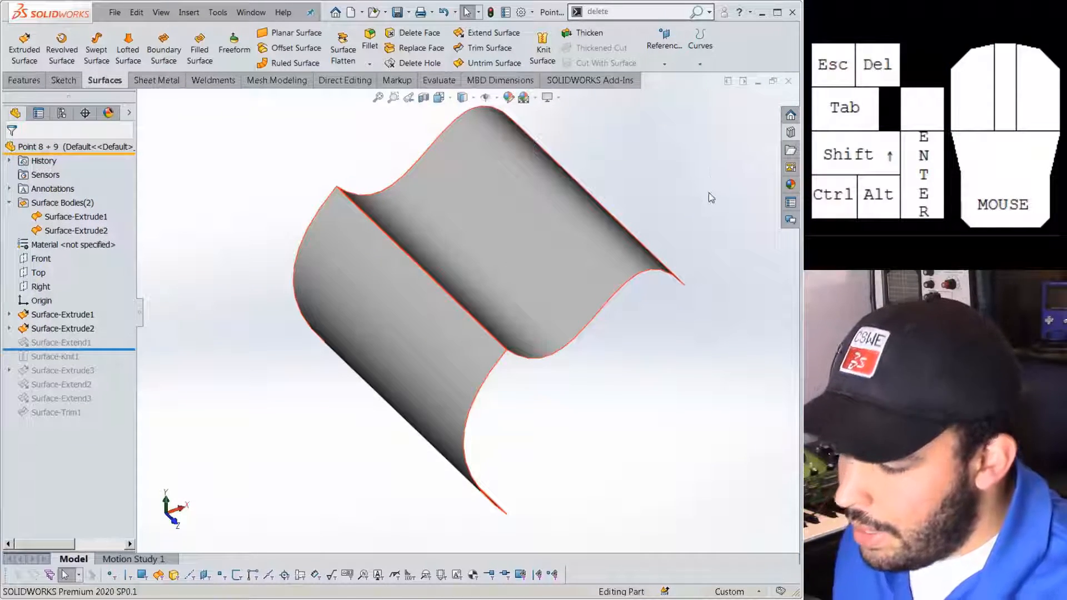
scroll(662, 179, "up", 1)
scroll(561, 173, "down", 1)
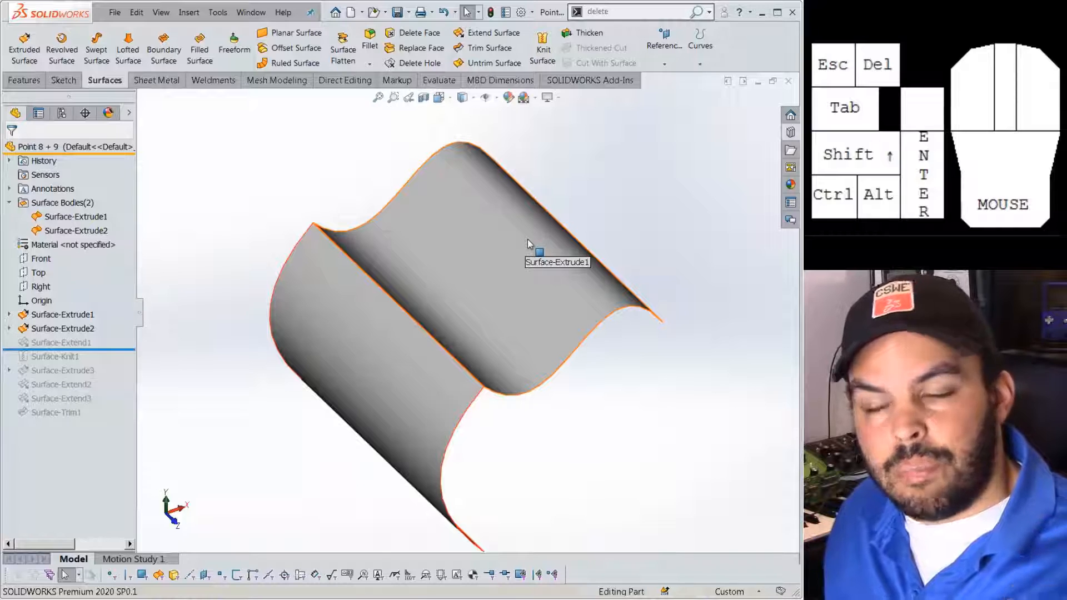
middle_click_drag(534, 253, 581, 355)
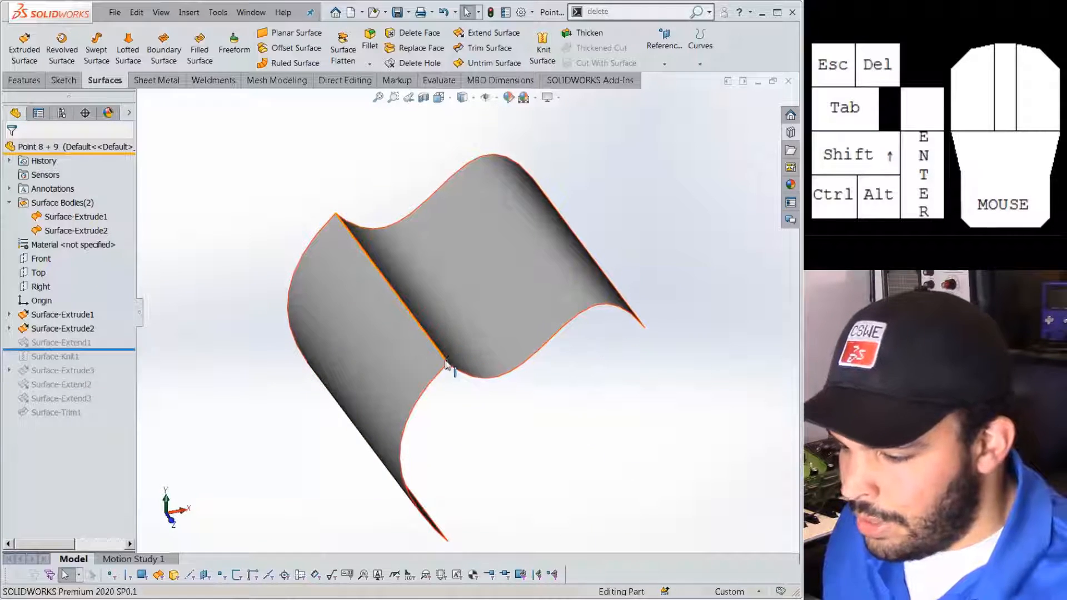
scroll(448, 367, "down", 1)
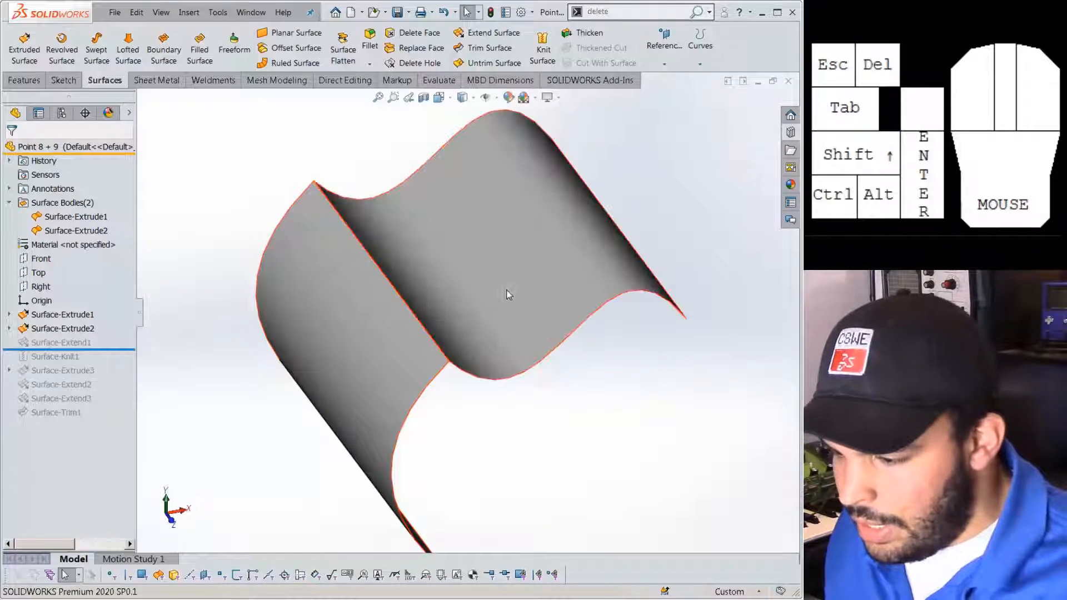
left_click(605, 432)
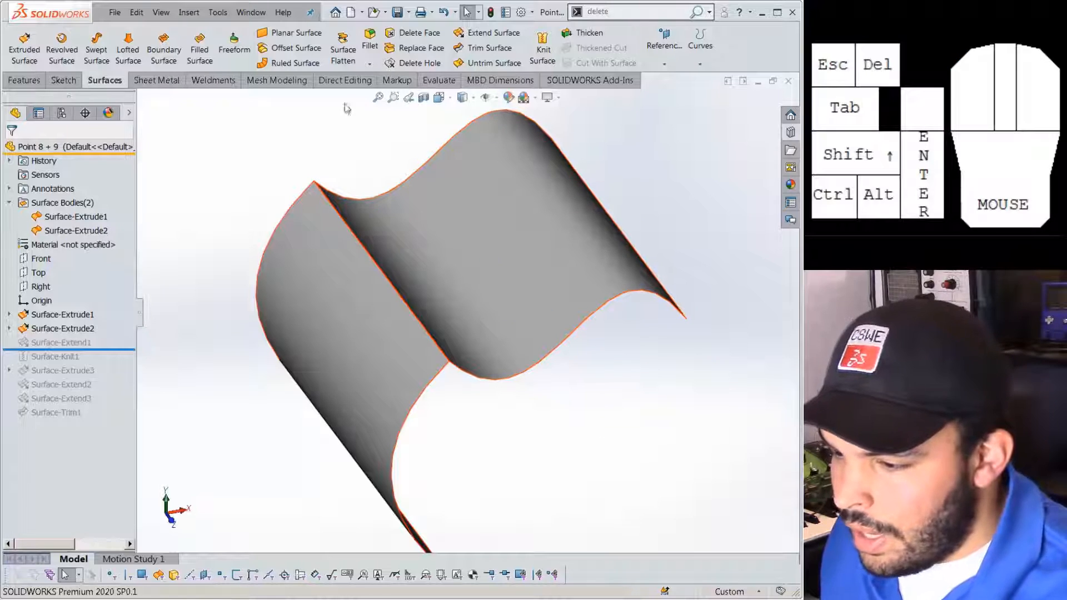
Try a Constant Size Fillet on the shared middle edge, see it fail, and cancel.
left_click(370, 39)
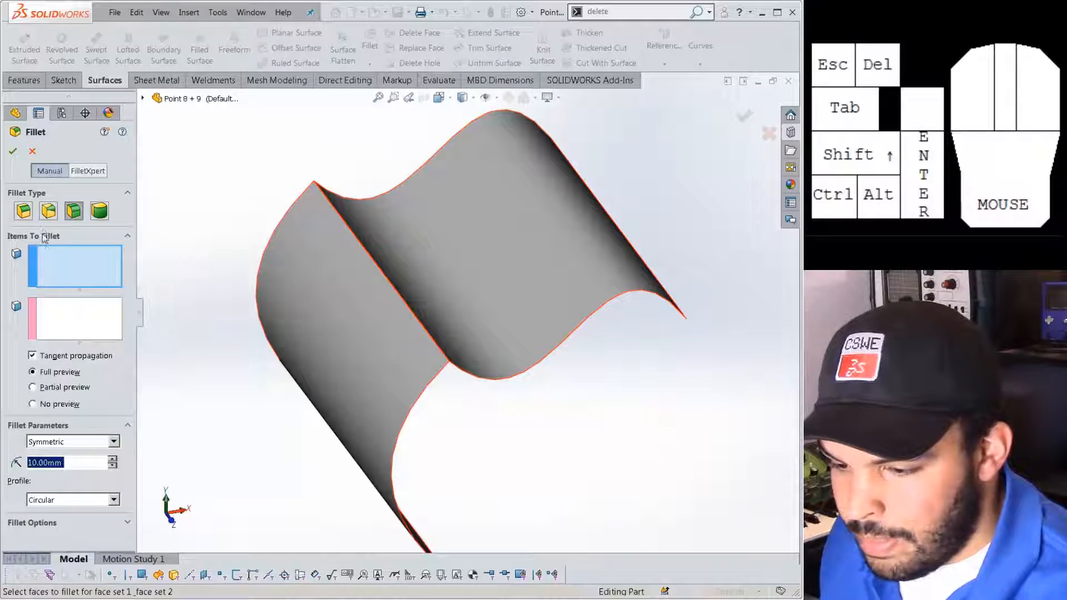
left_click(30, 215)
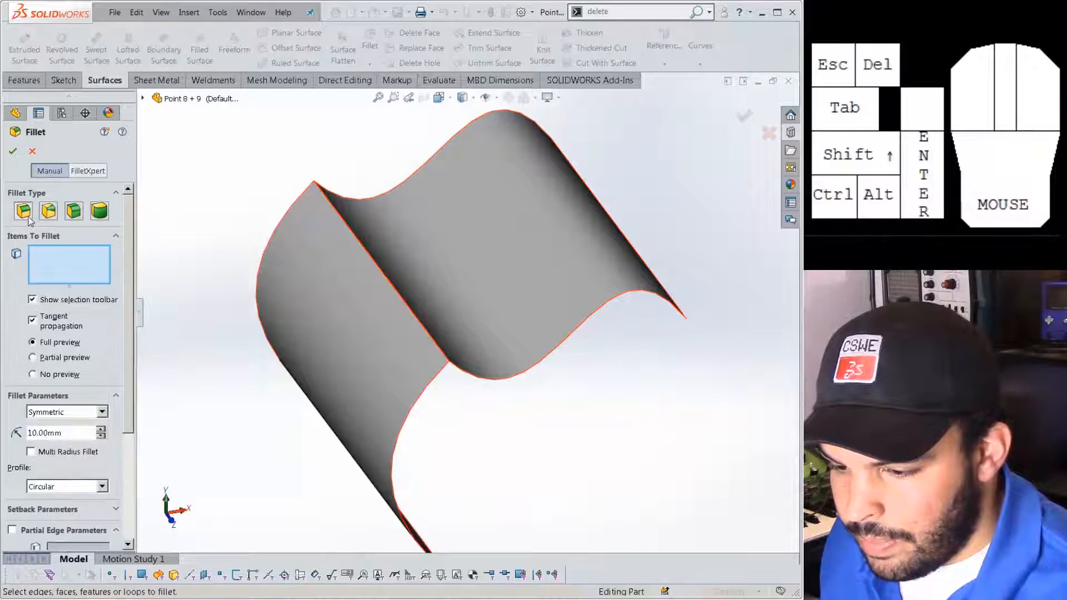
left_click(370, 259)
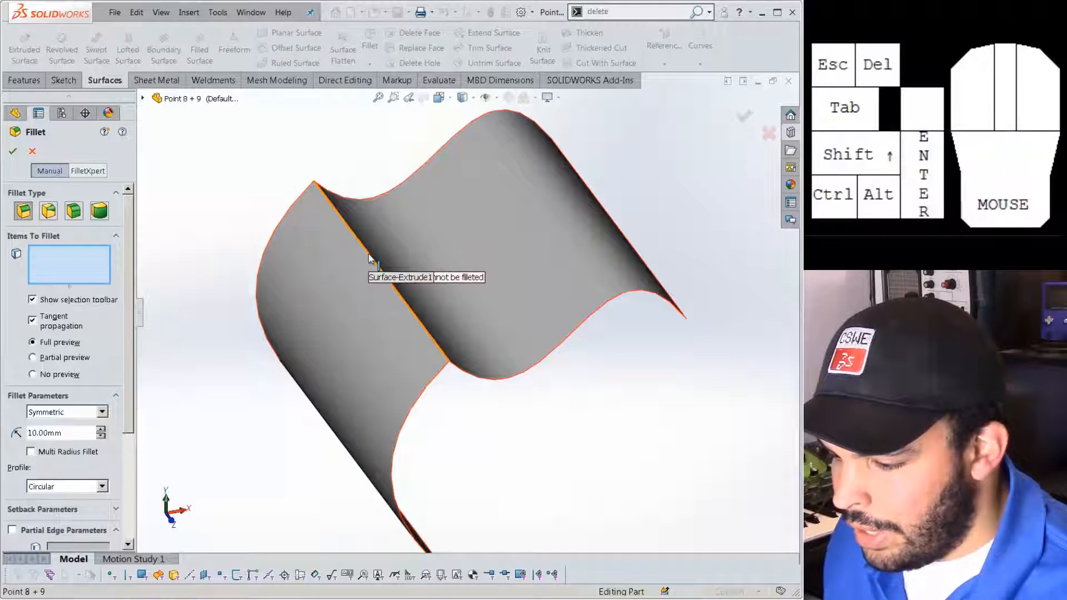
left_click(371, 259)
left_click(367, 260)
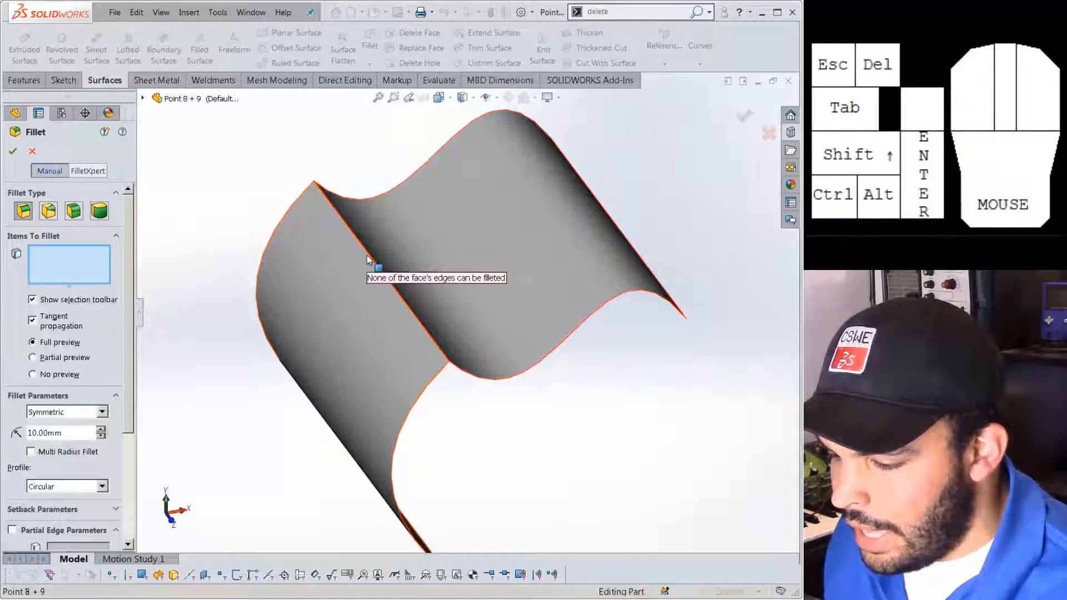
left_click(367, 260)
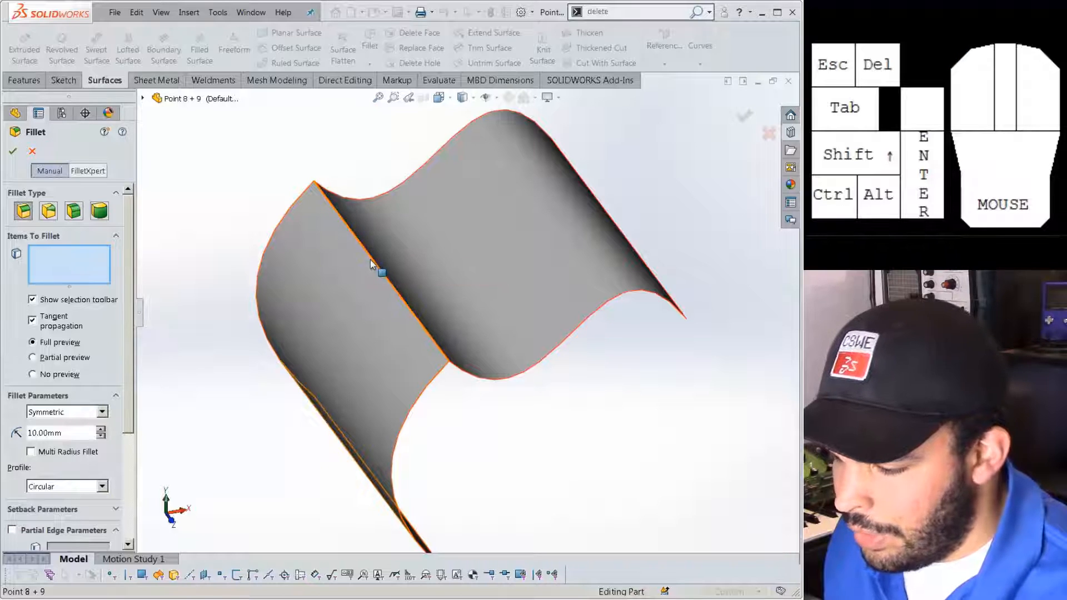
left_click(411, 306)
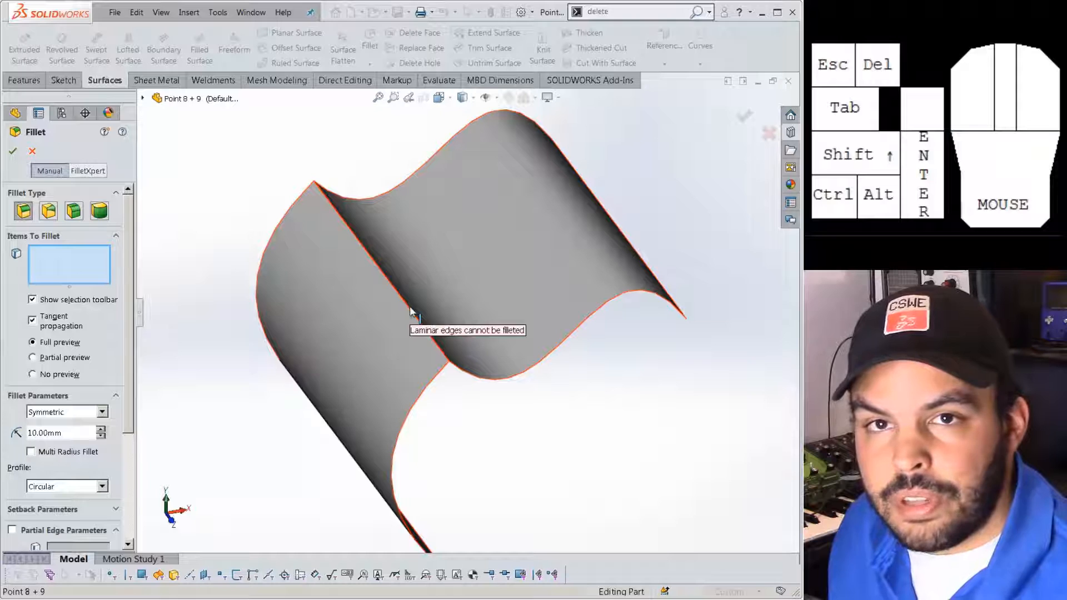
left_click(32, 152)
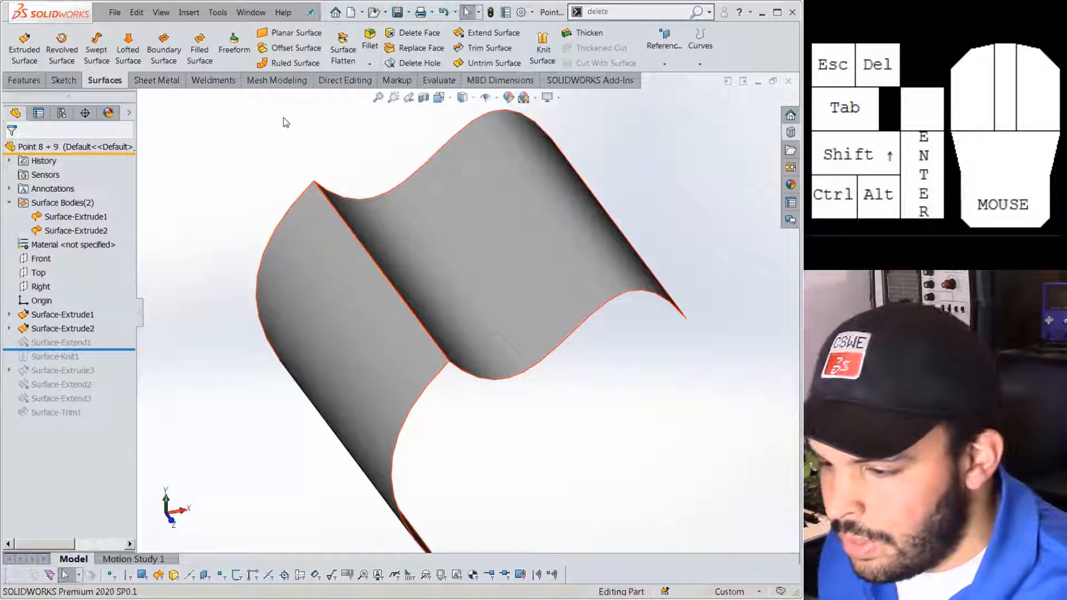
left_click(543, 46)
left_click(373, 316)
left_click(446, 284)
right_click(445, 283)
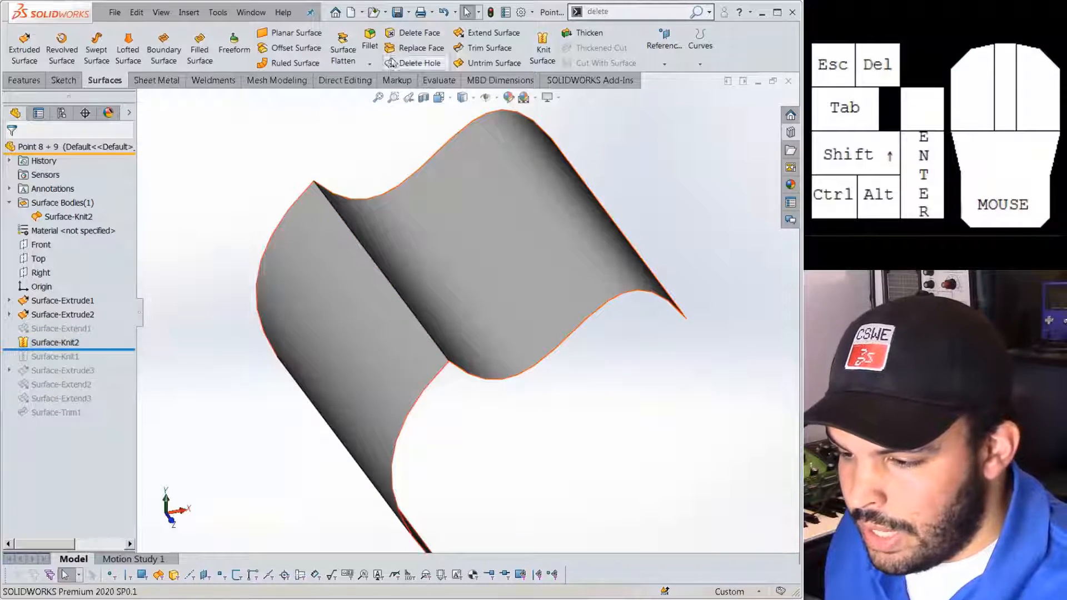
left_click(370, 39)
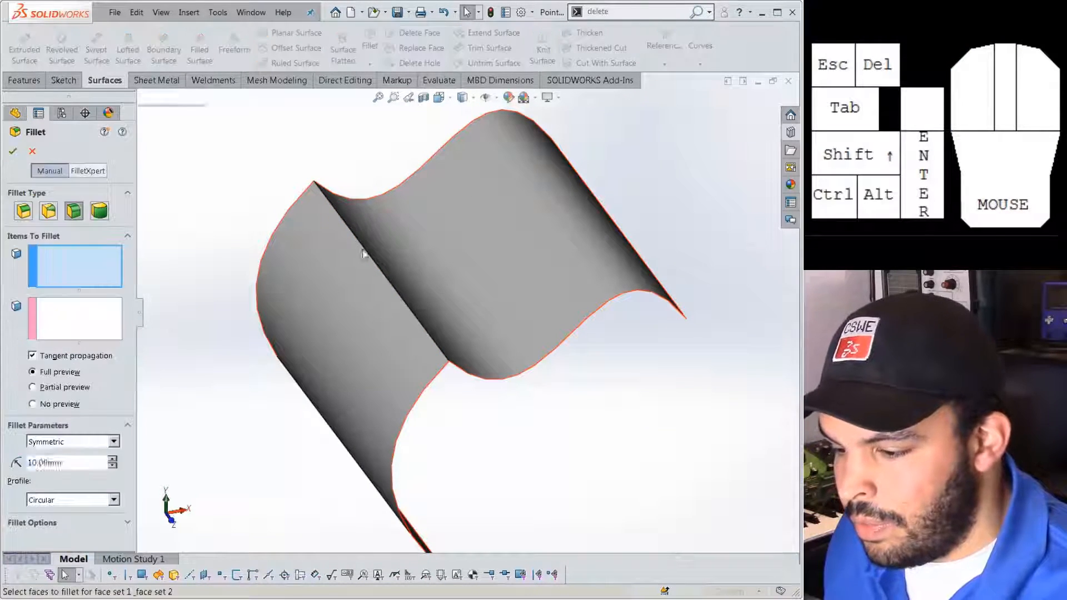
left_click(367, 254)
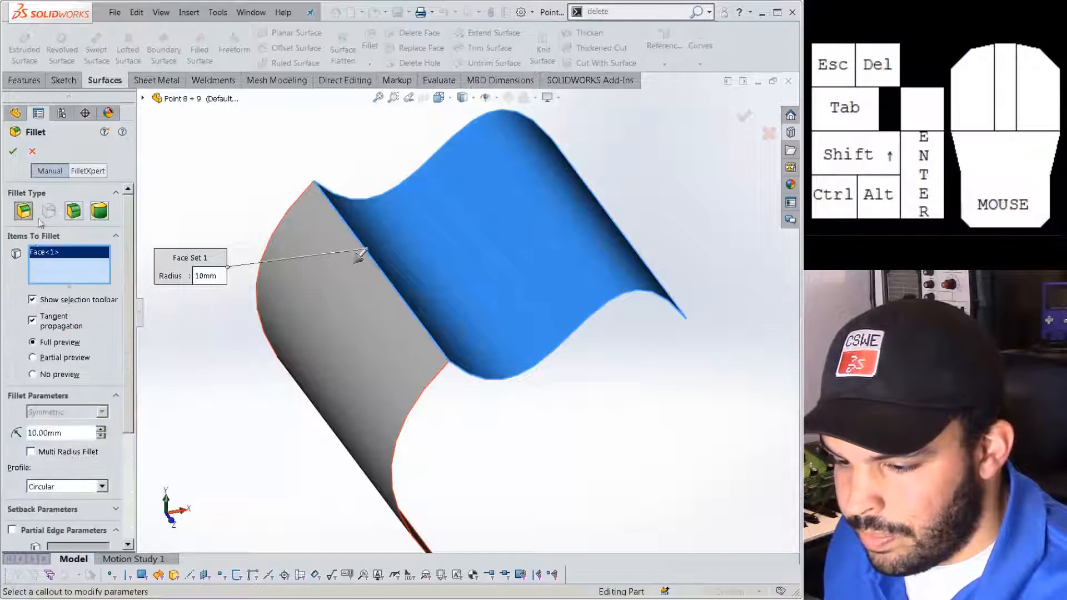
left_click(408, 240)
left_click(371, 259)
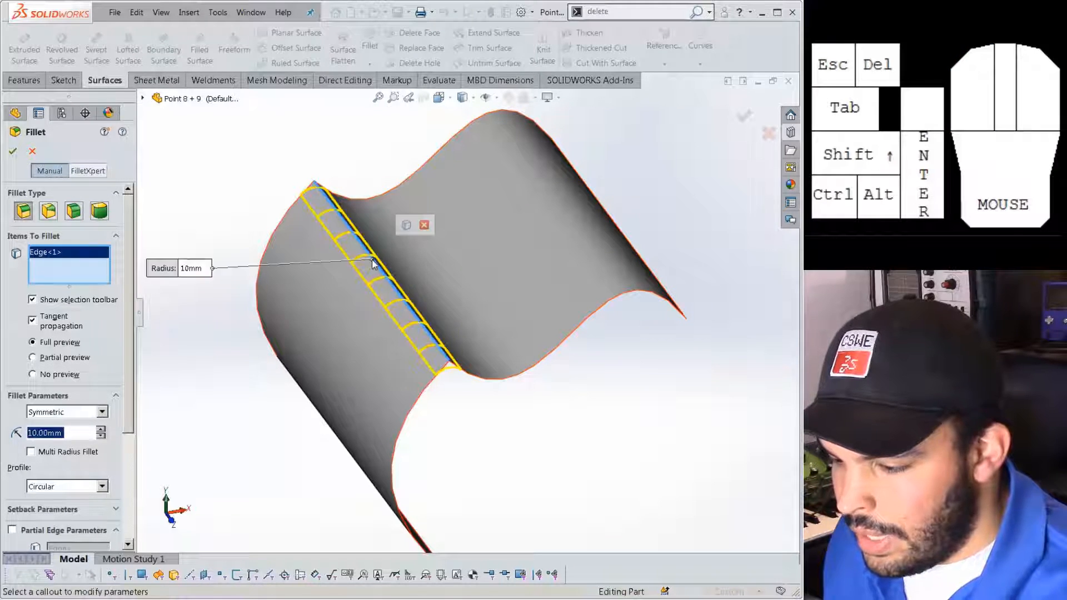
left_click(13, 152)
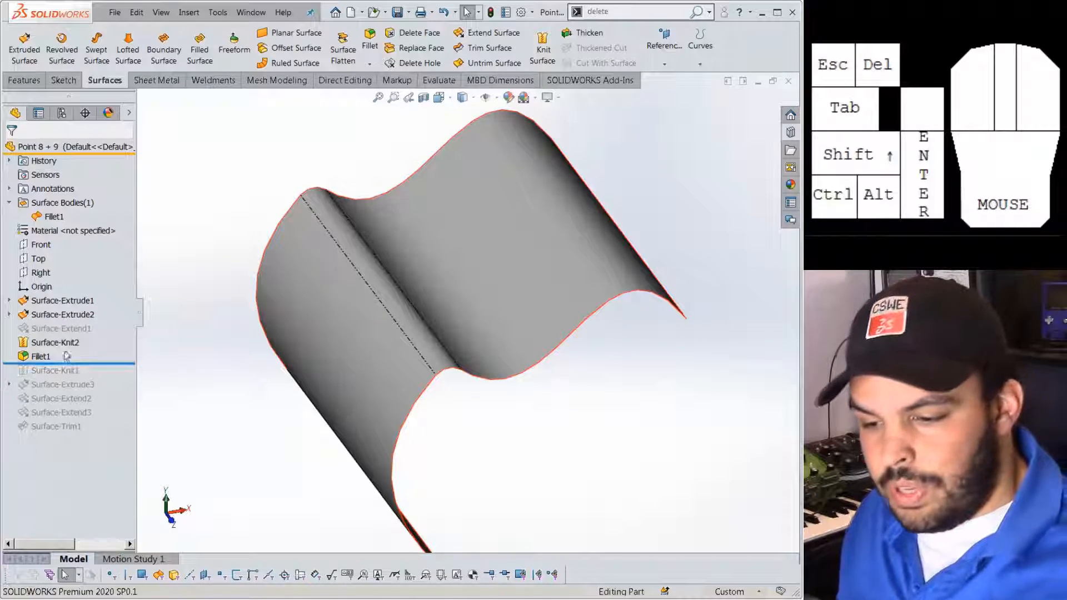
left_click(41, 356)
key("Delete")
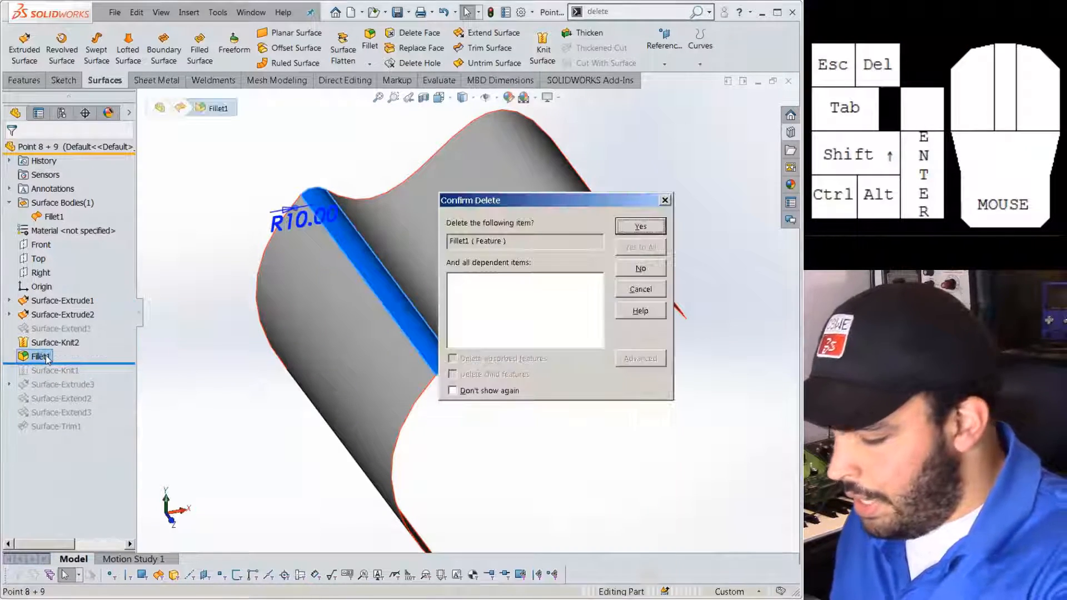
key("Return")
left_click(53, 343)
key("Delete")
key("Return")
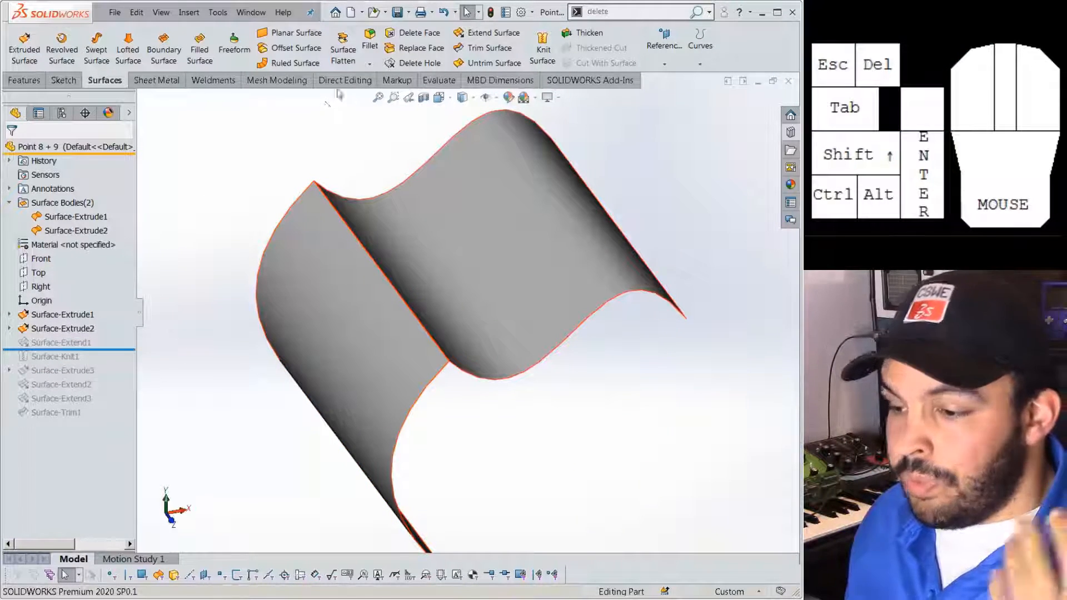
Create a 10 mm face fillet: upper wave face in Face Set 1, grey face in Face Set 2.
left_click(371, 49)
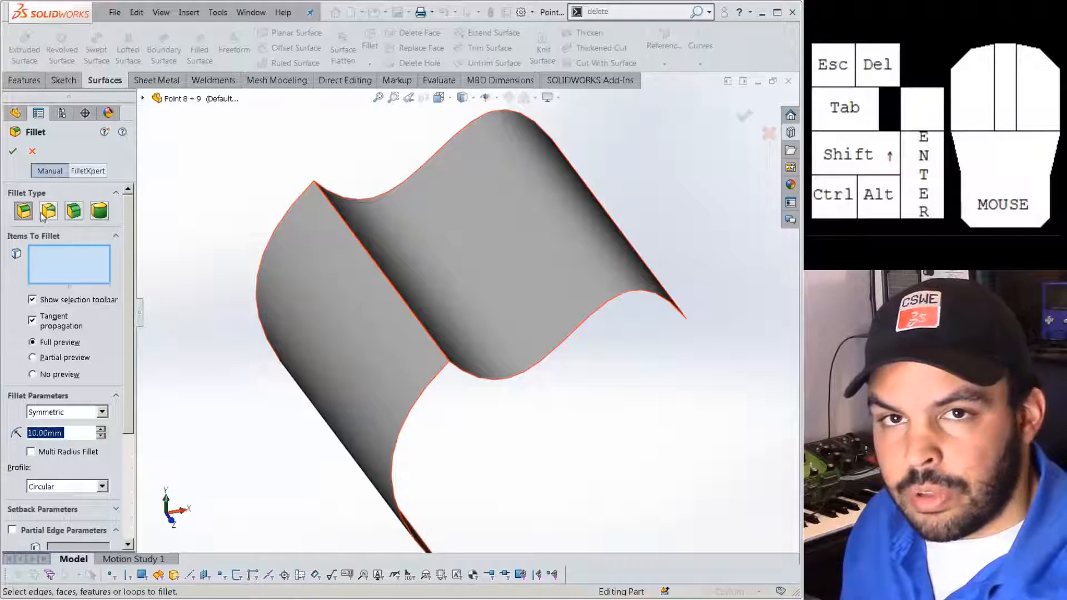
left_click(77, 214)
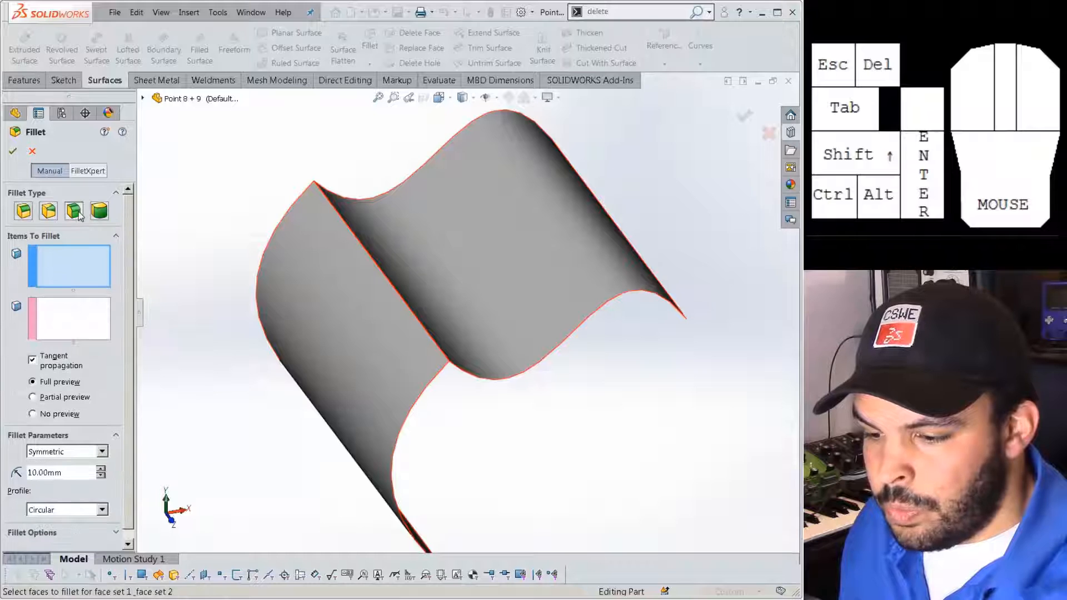
left_click(70, 262)
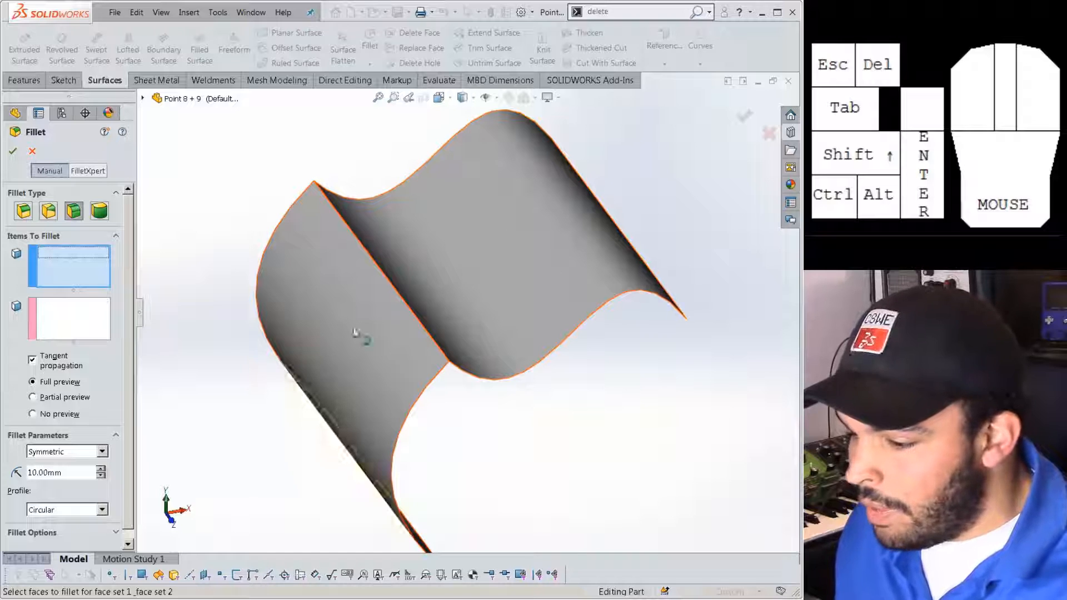
left_click(60, 267)
left_click(428, 262)
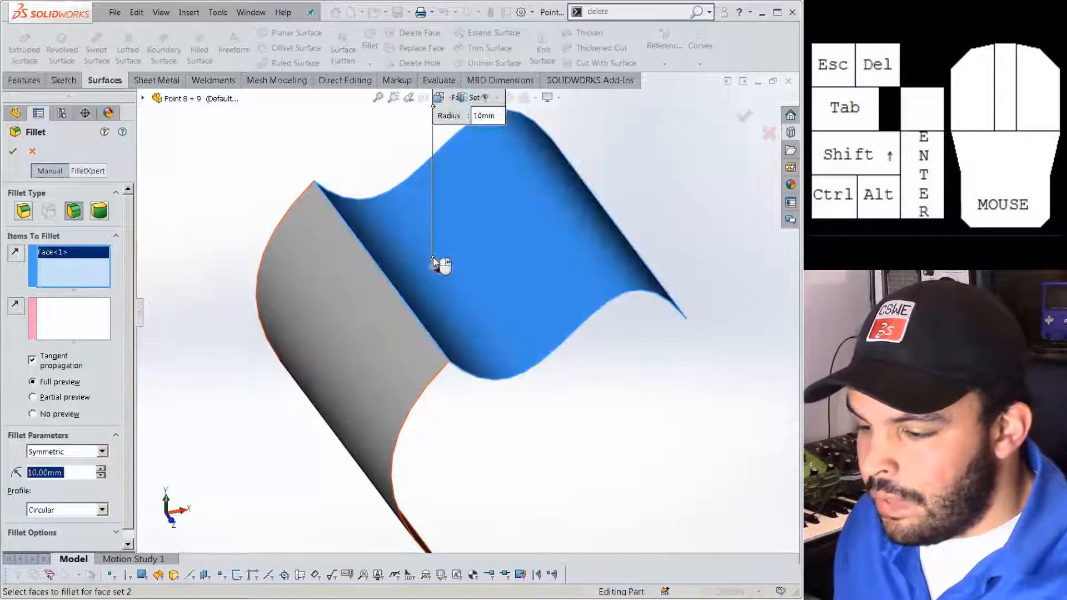
left_click(92, 318)
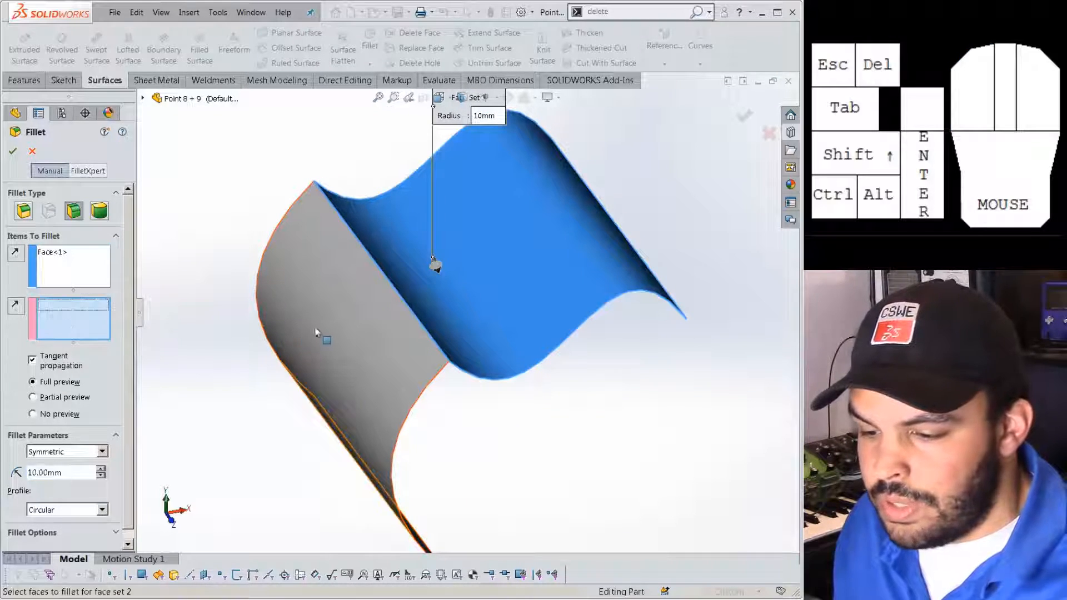
left_click(325, 327)
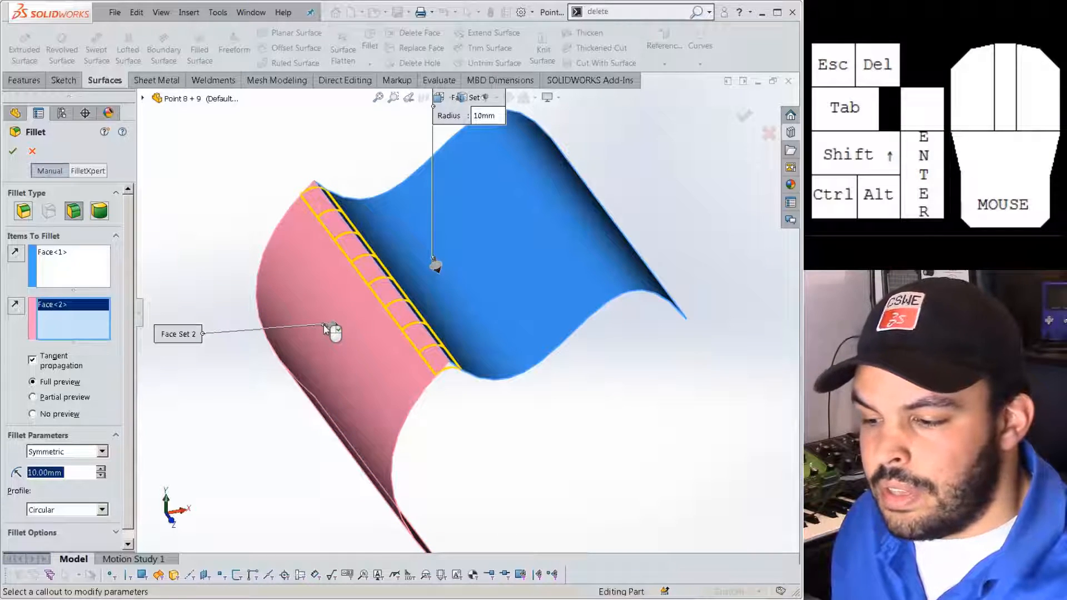
middle_click_drag(355, 304, 350, 289)
scroll(409, 302, "down", 1)
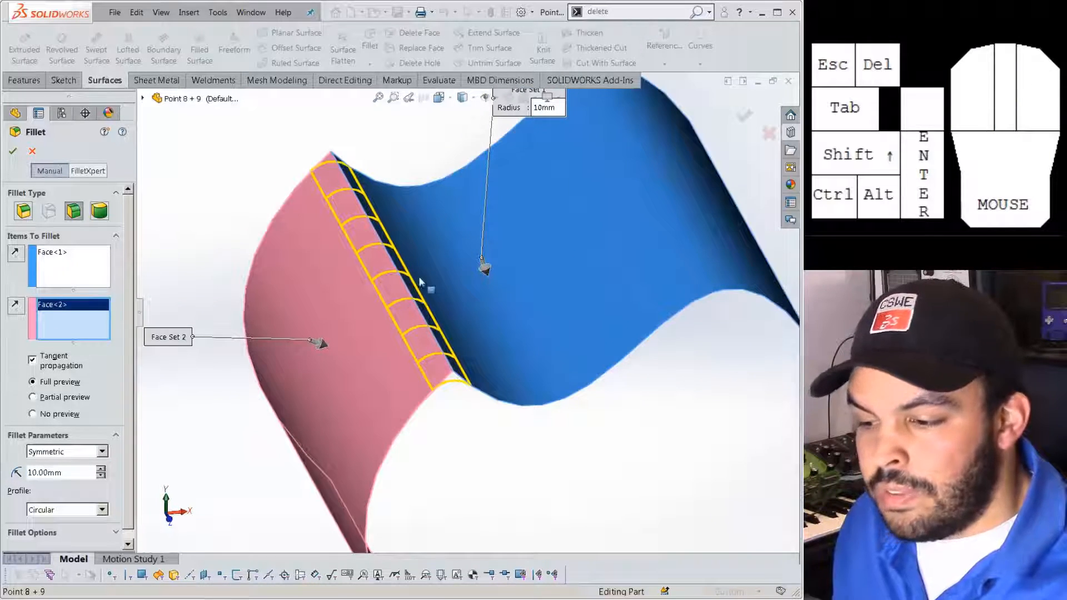
left_click(13, 151)
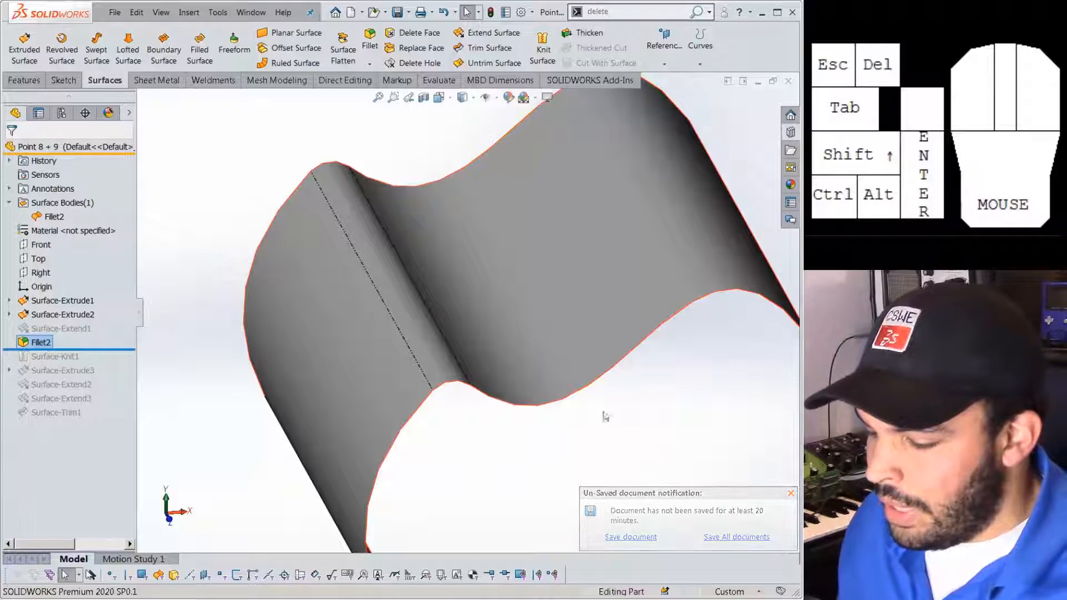
Open the POINT 13 part and try knitting the cylinder and sheet, cancelling after the rebuild error.
left_click(115, 12)
left_click(133, 42)
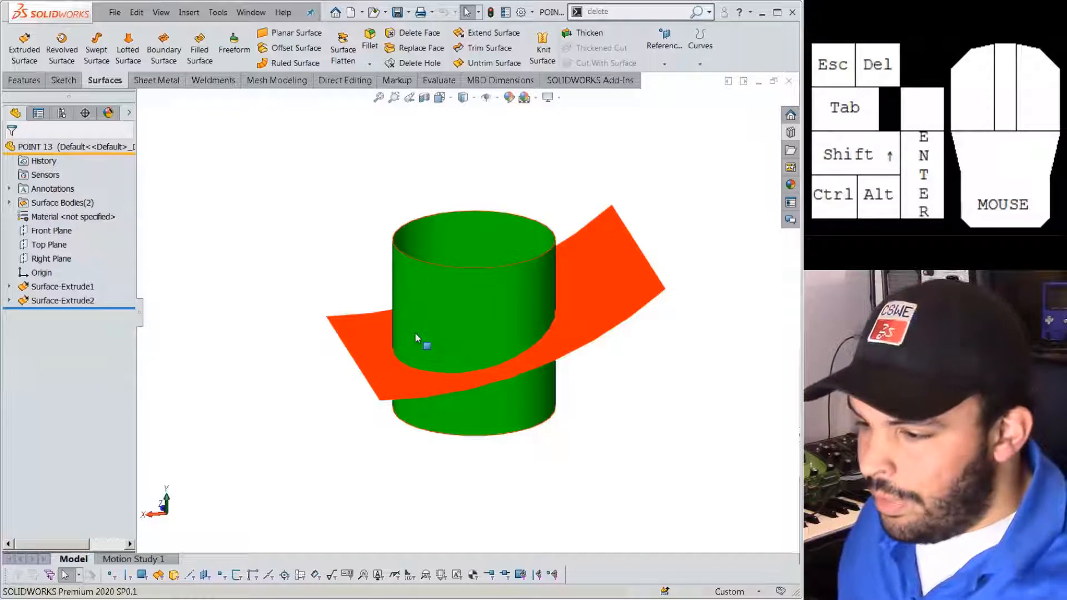
left_click(540, 63)
left_click(488, 316)
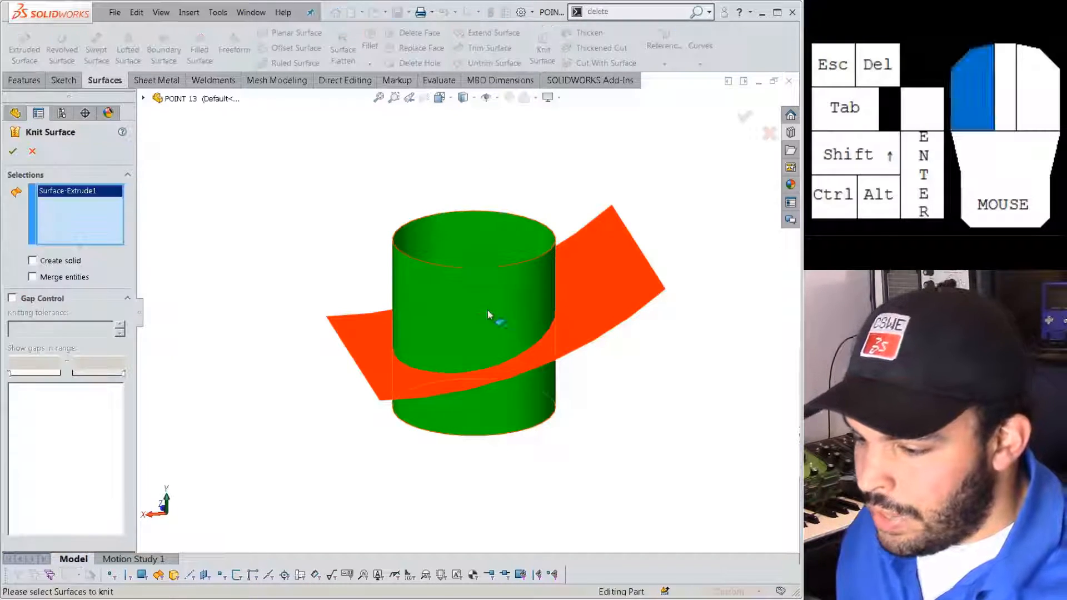
left_click(383, 341)
right_click(377, 340)
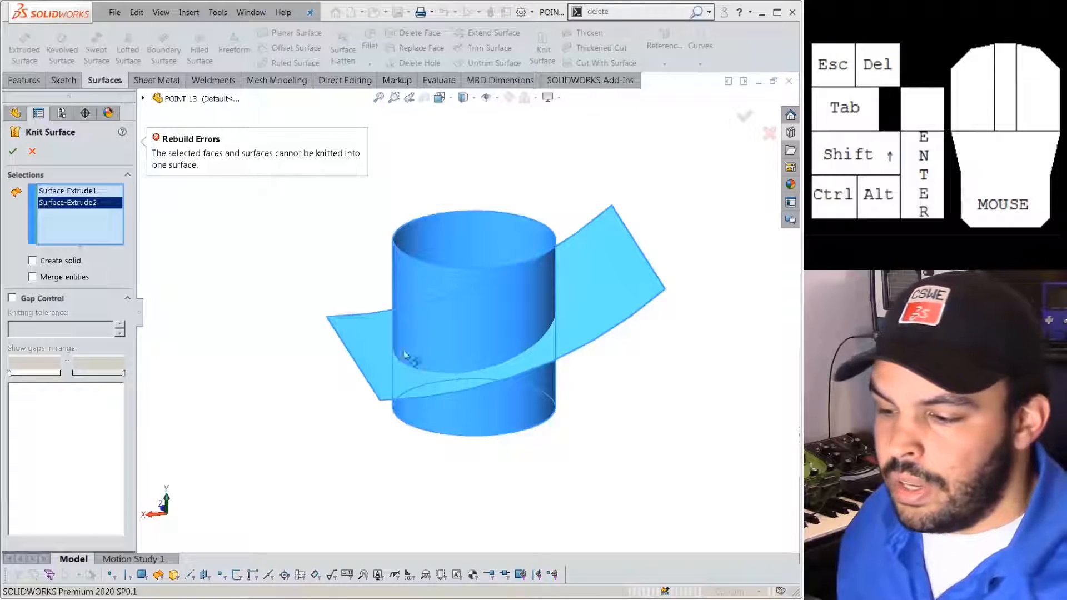
left_click(37, 158)
scroll(449, 418, "down", 4)
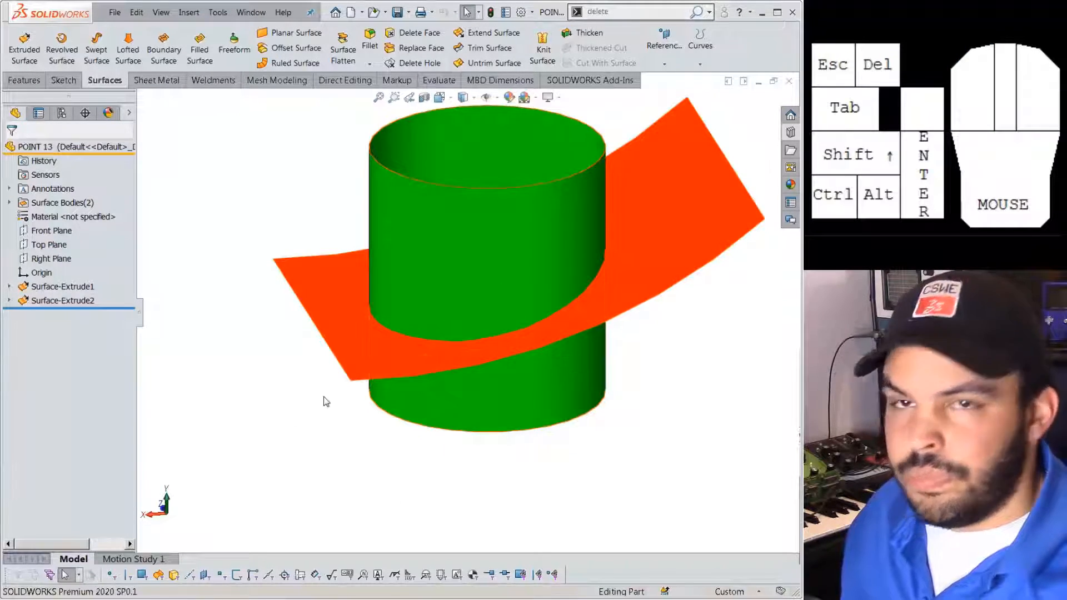
Start a face fillet with the orange sheet as Face Set 1 and the cylinder as Face Set 2.
left_click(212, 159)
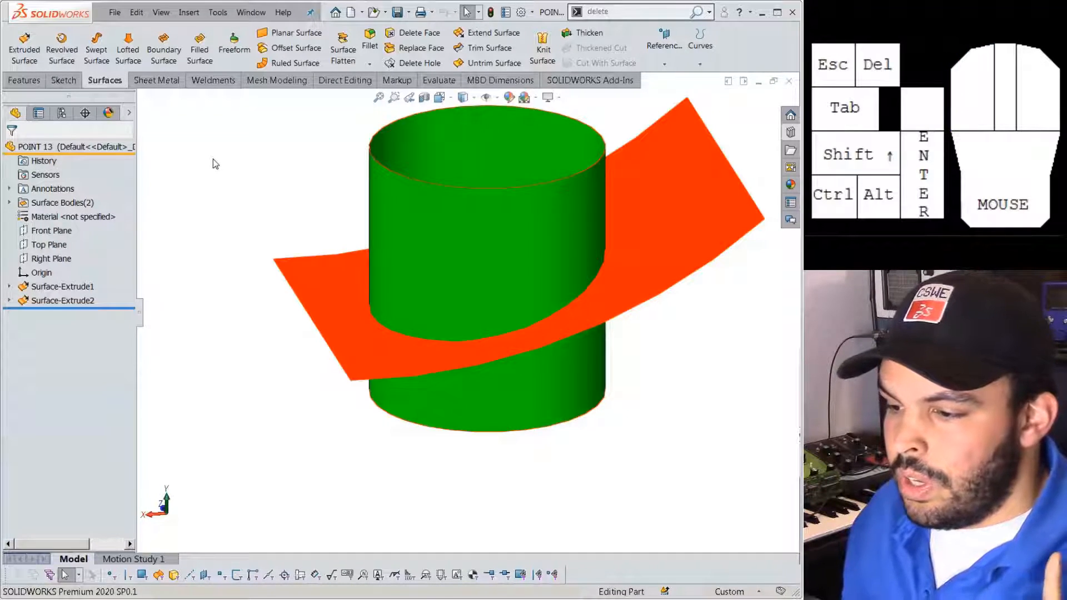
left_click(369, 41)
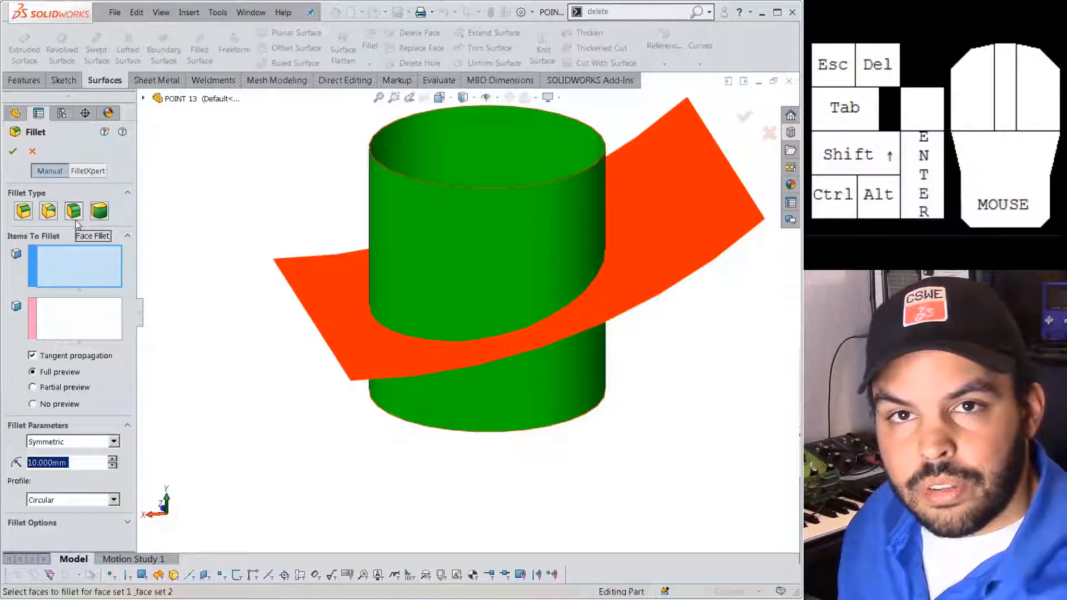
left_click(80, 268)
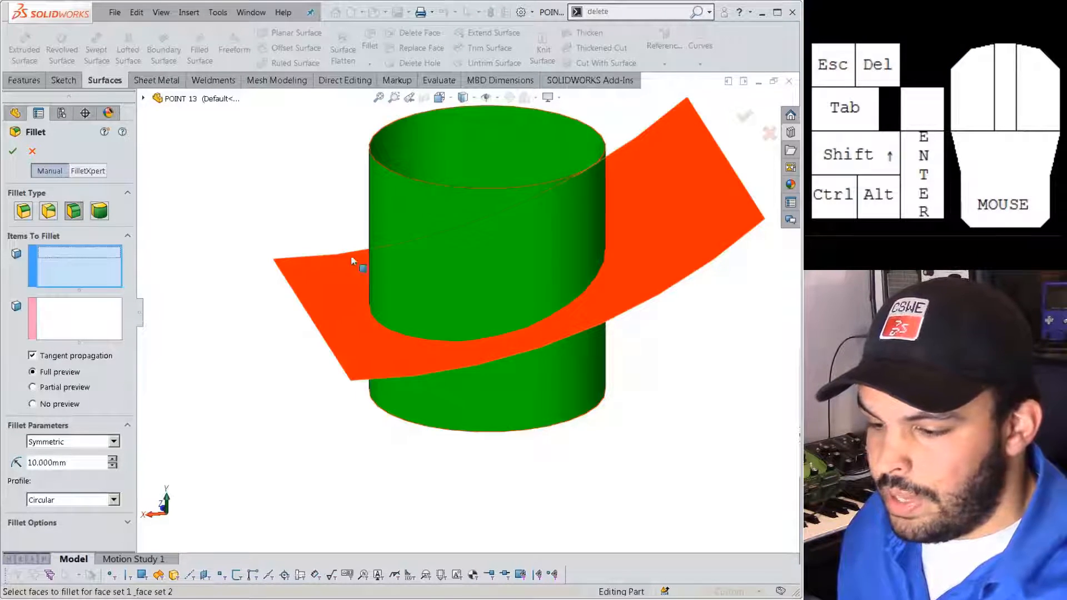
left_click(337, 278)
left_click(113, 311)
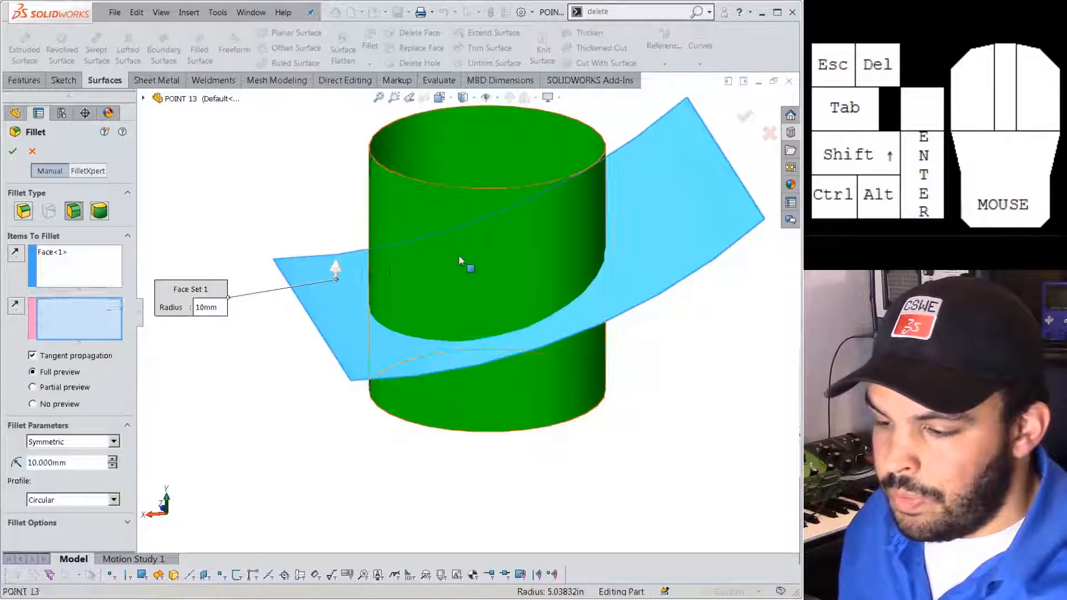
left_click(467, 270)
Reverse Face Set 1's normal and create the 10 mm face fillet Fillet1.
mouse_move(472, 284)
middle_mouse_down()
mouse_move(464, 314)
mouse_move(465, 293)
mouse_move(468, 303)
middle_mouse_up()
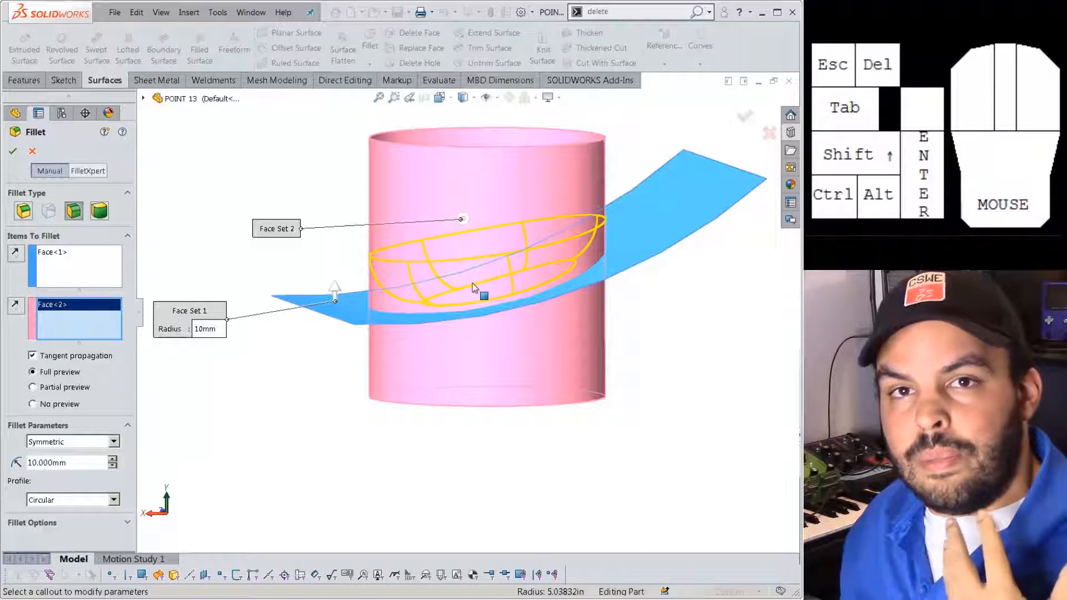
scroll(557, 268, "down", 1)
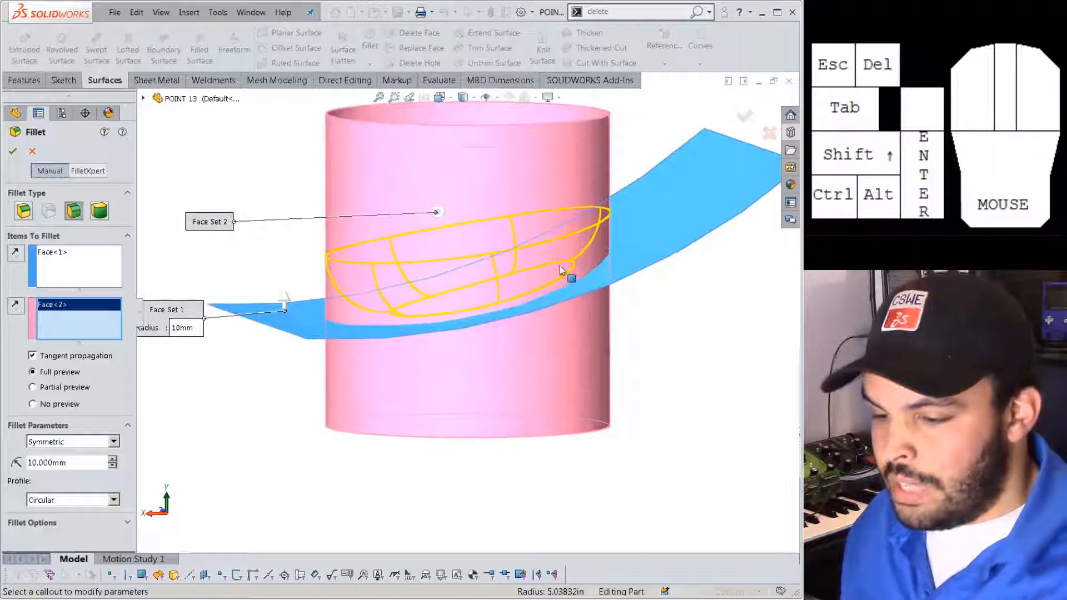
scroll(559, 267, "up", 1)
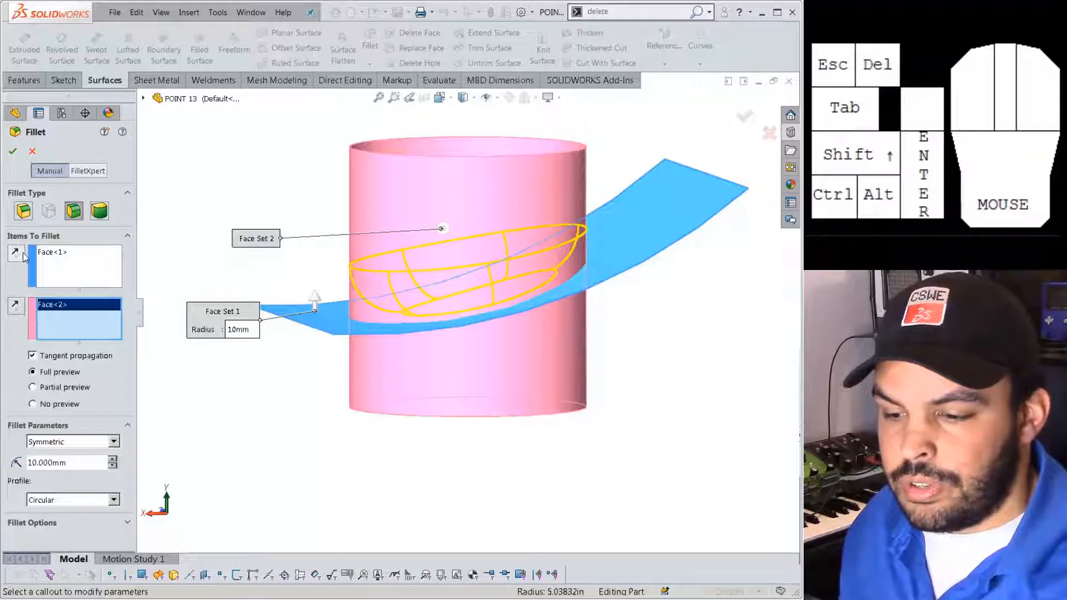
left_click(21, 314)
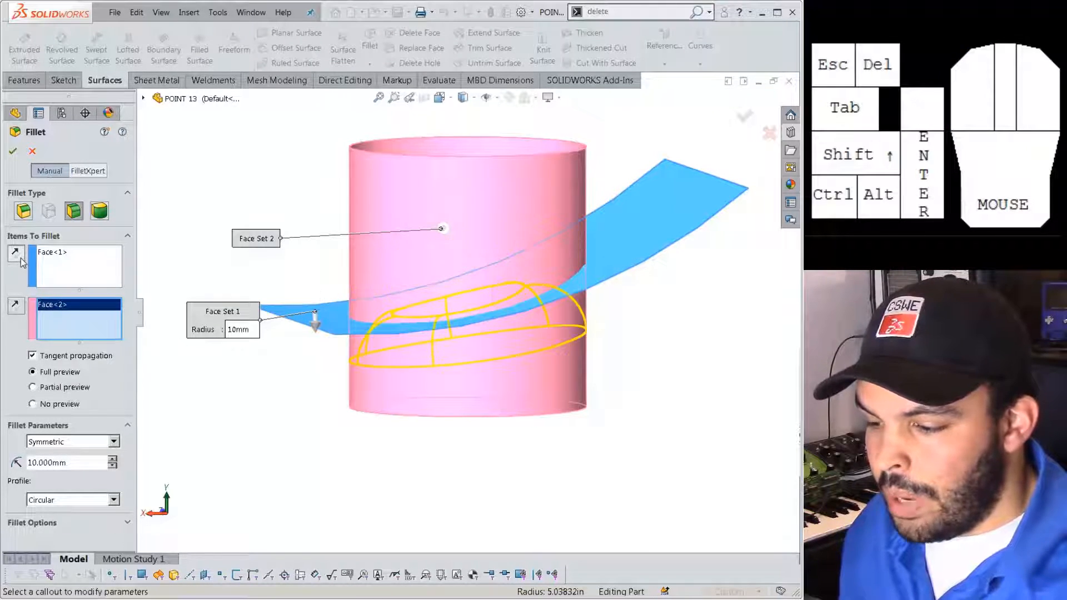
middle_click_drag(543, 286, 289, 267)
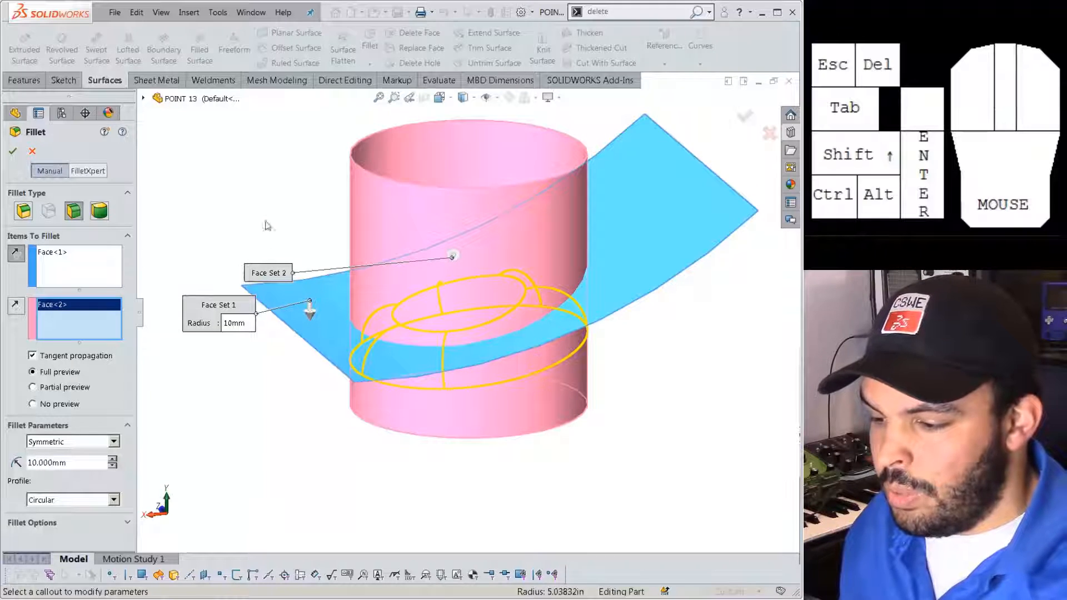
left_click(12, 152)
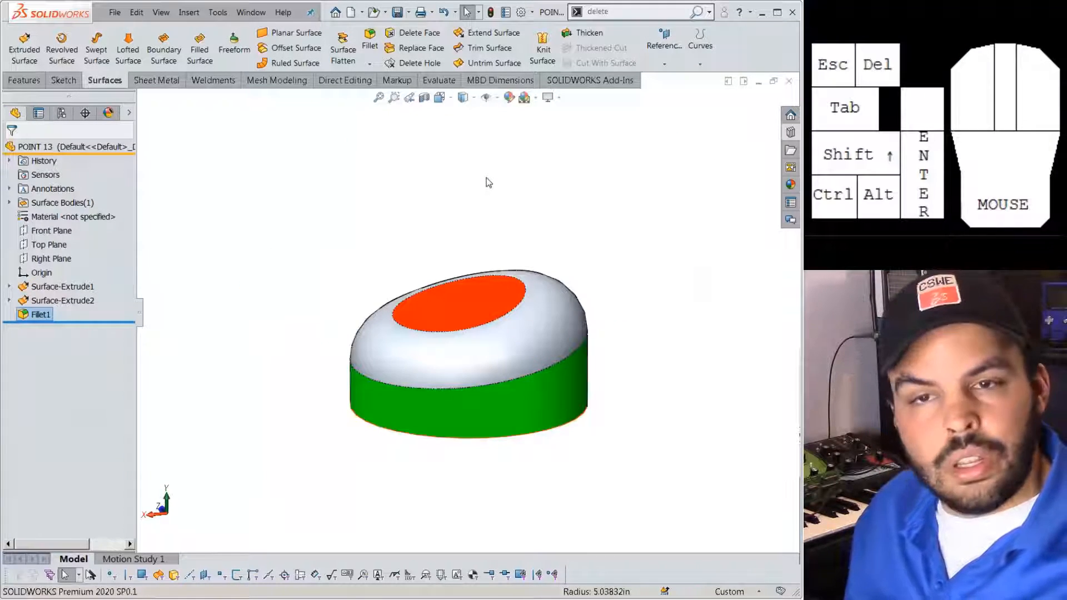
Re-edit Fillet1, reapply it, and check the model's underside.
left_click(23, 319)
left_click(36, 285)
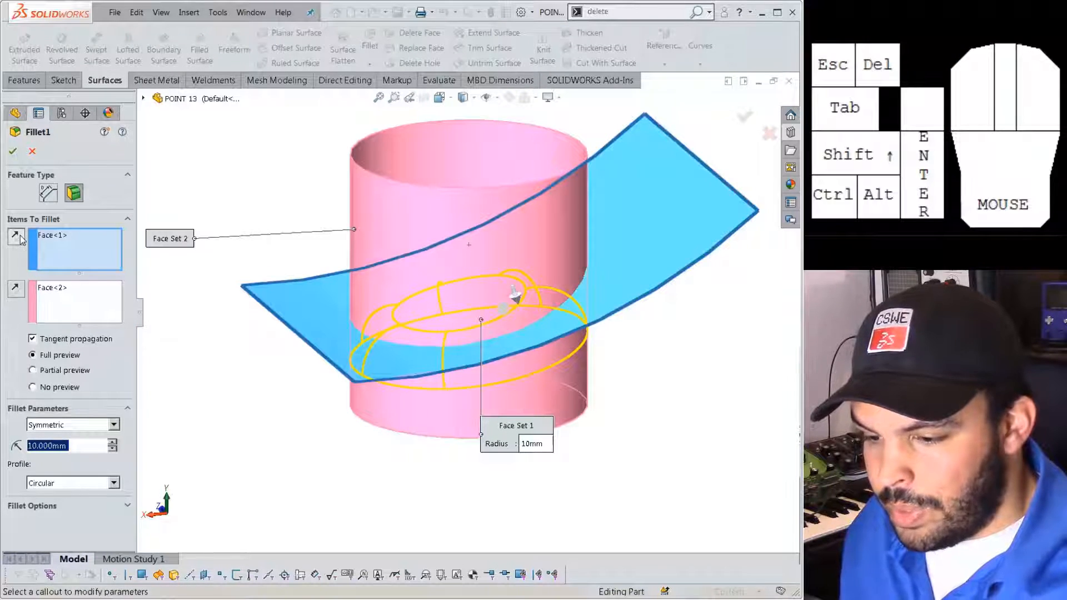
left_click(249, 318)
middle_click_drag(248, 314, 239, 262)
Reverse a face set's normal in Fillet1 so the round flares outward from the cylinder.
left_click(38, 314)
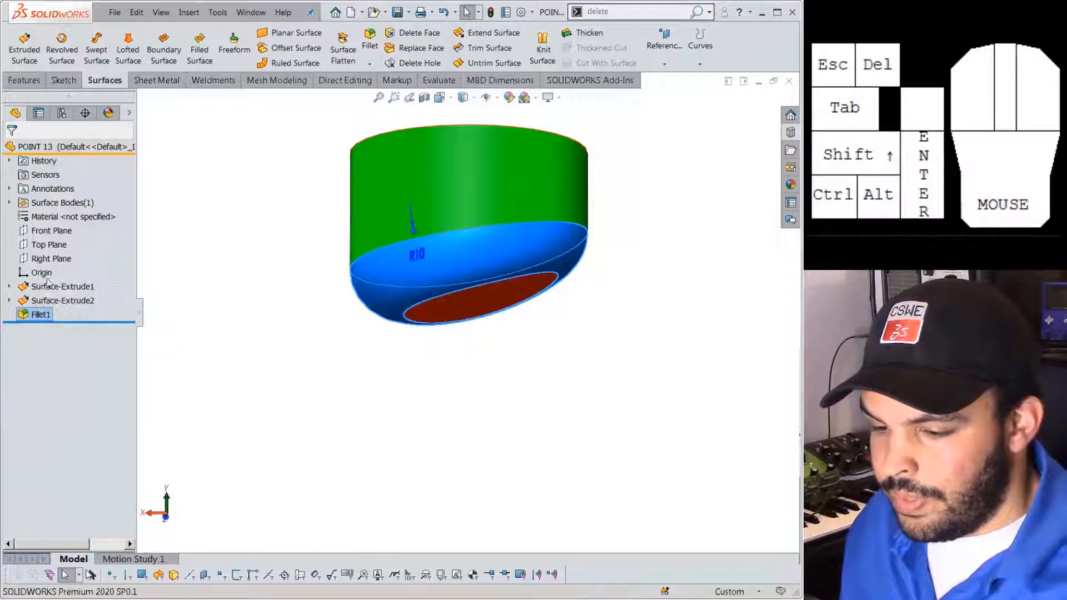
left_click(48, 284)
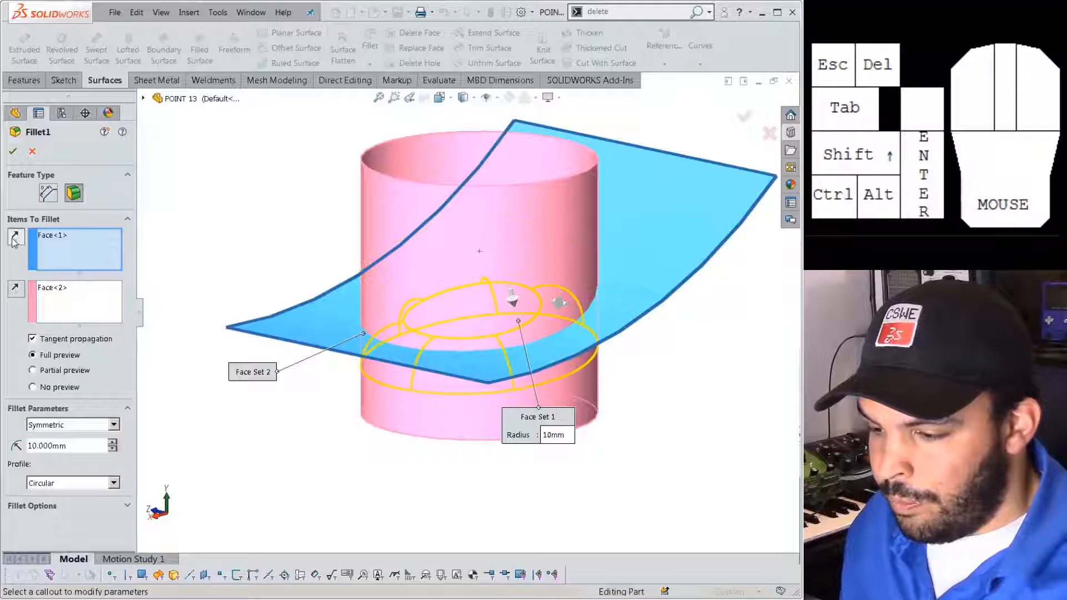
left_click(17, 288)
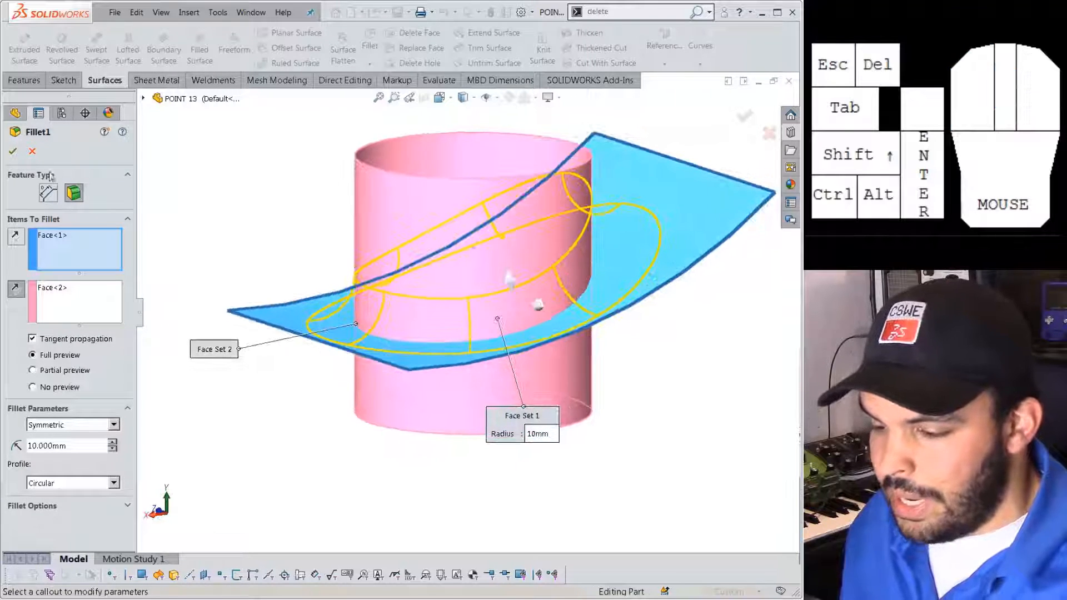
left_click(13, 151)
middle_click_drag(230, 212, 189, 200)
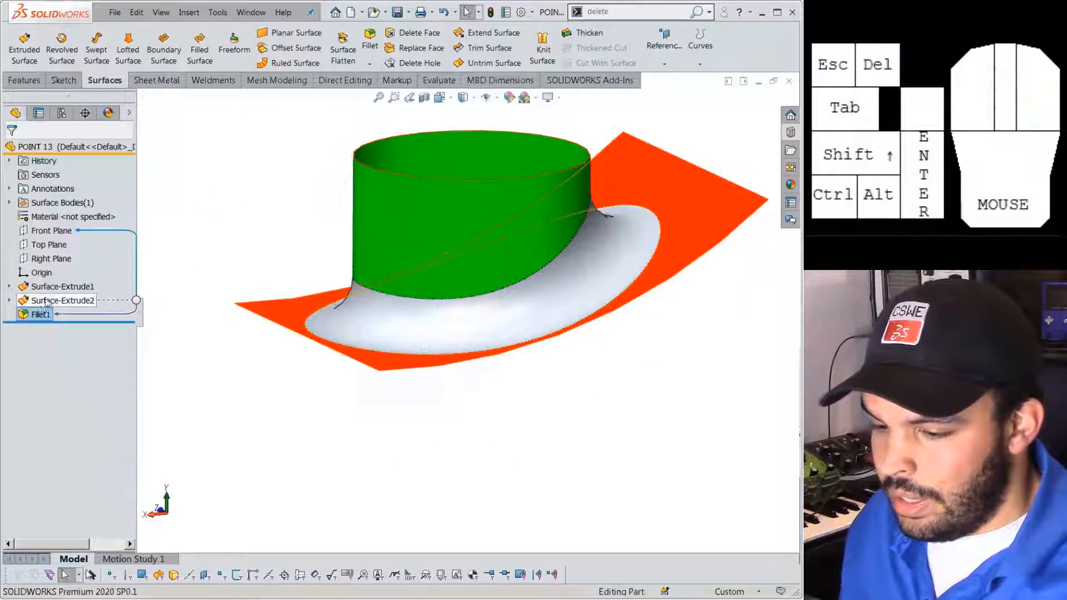
Re-edit Fillet1 once more and confirm the funnel-like 10 mm round inside the ring.
left_click(25, 314)
left_click(33, 276)
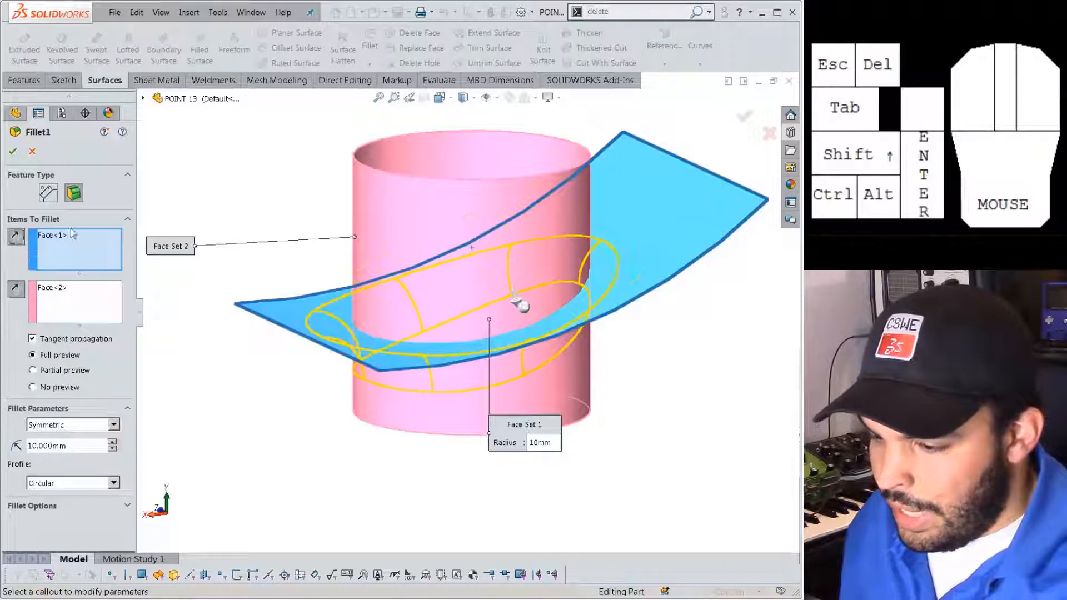
left_click(12, 151)
middle_click_drag(426, 416, 403, 296)
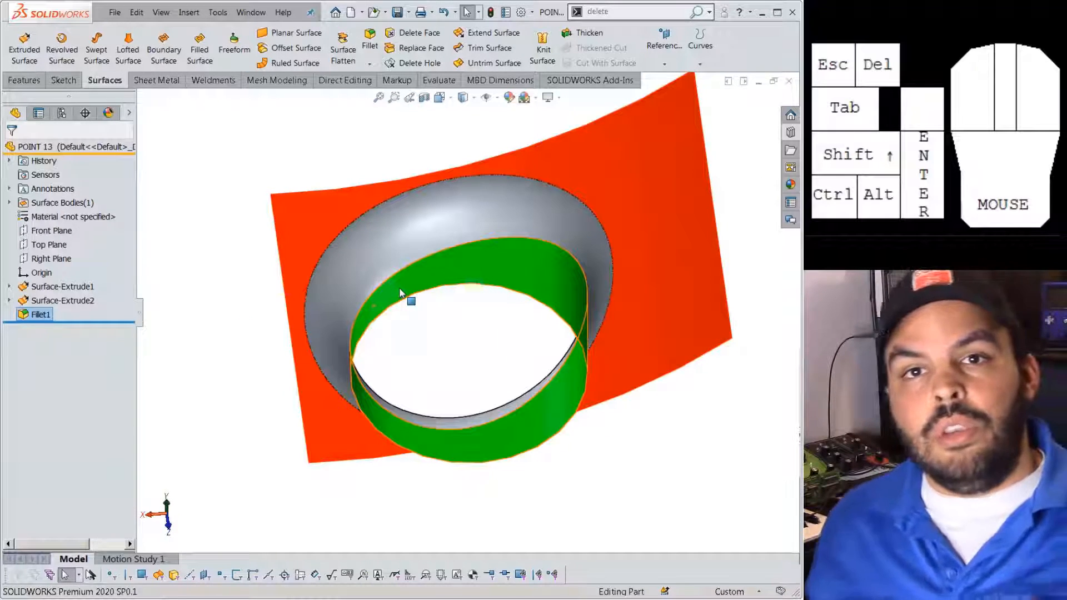